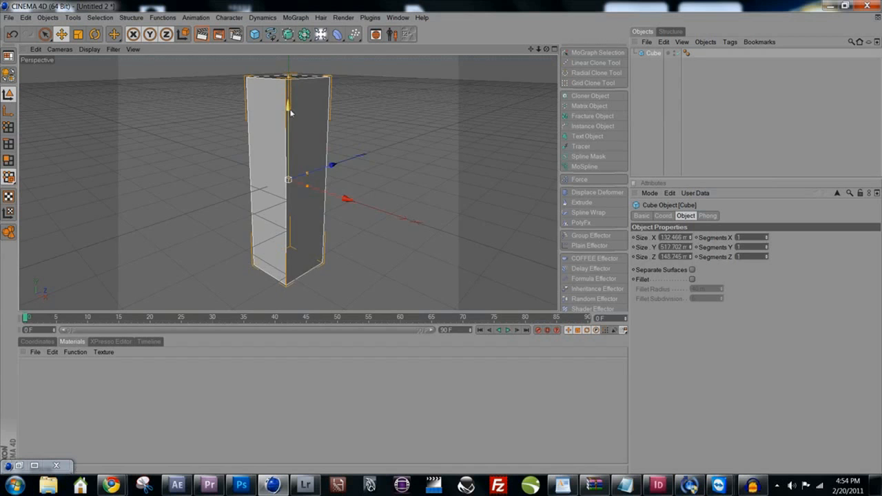
Resize the cube into a tall pillar about 174 m in X, 534 m in Y and 184 m in Z.
alt+middle_drag(292, 112, 286, 119)
mouse_move(301, 189)
mouse_down()
mouse_move(316, 190)
mouse_move(309, 180)
mouse_up()
mouse_move(310, 184)
alt+middle_down()
mouse_move(367, 181)
mouse_move(298, 188)
alt+middle_up()
alt+drag(298, 187, 331, 198)
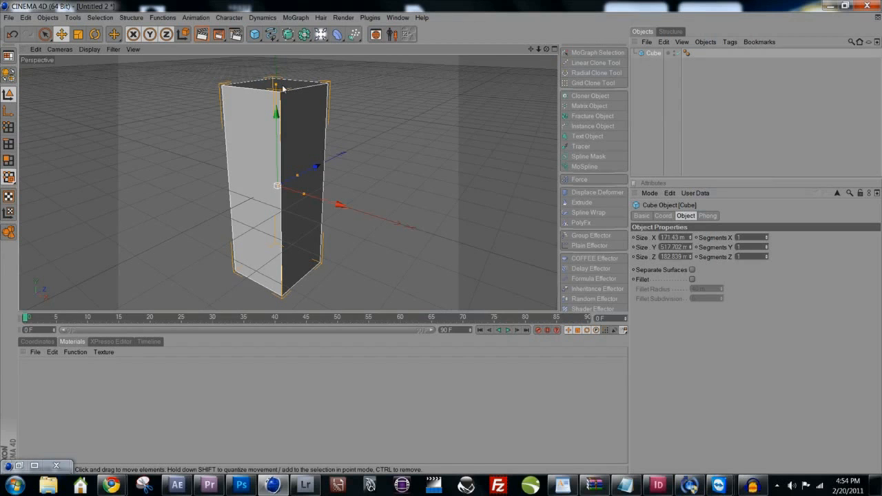
mouse_move(276, 85)
mouse_down()
mouse_move(275, 112)
mouse_move(275, 75)
mouse_up()
mouse_move(307, 195)
mouse_down()
mouse_move(290, 191)
mouse_move(301, 197)
mouse_up()
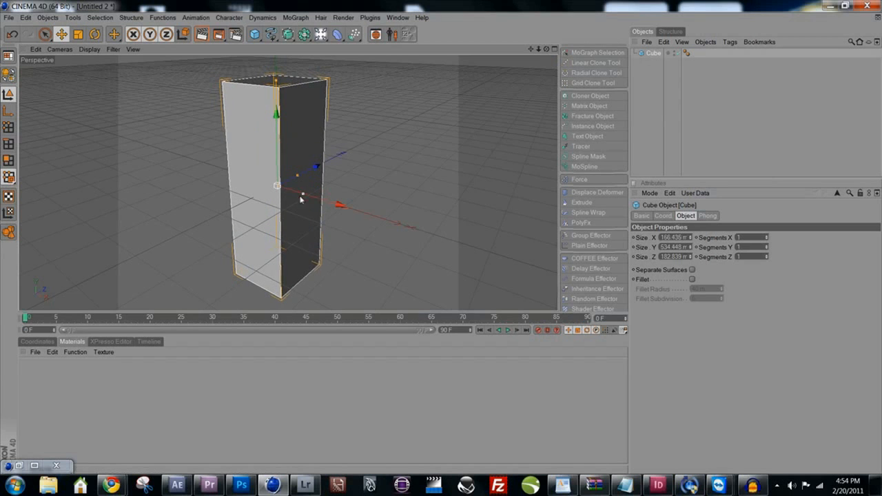
drag(693, 238, 691, 235)
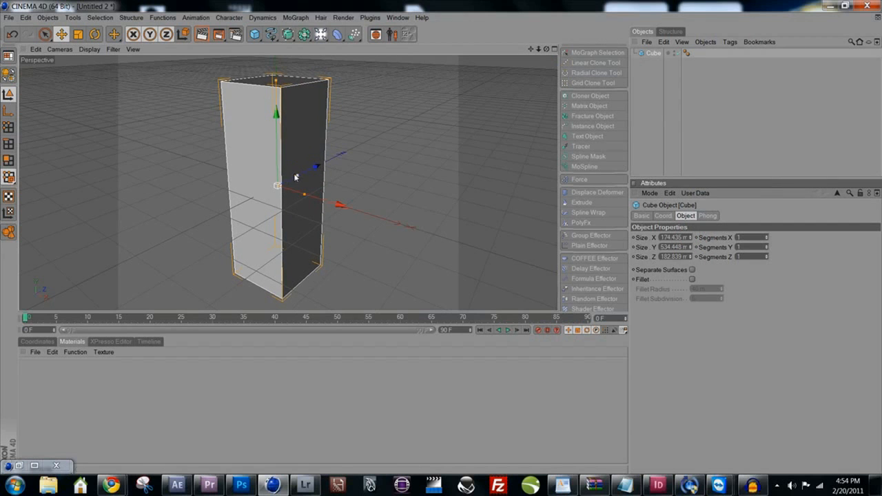
mouse_move(296, 178)
mouse_down()
mouse_move(342, 156)
mouse_move(297, 178)
mouse_move(302, 201)
mouse_up()
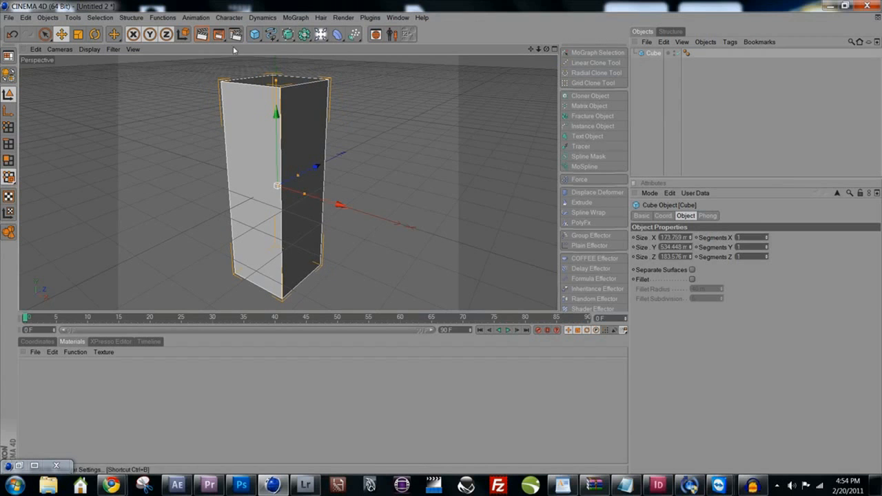
Look at the pillar in the WorldCube.c4d document and return to the Untitled 2 document.
click(398, 17)
click(435, 301)
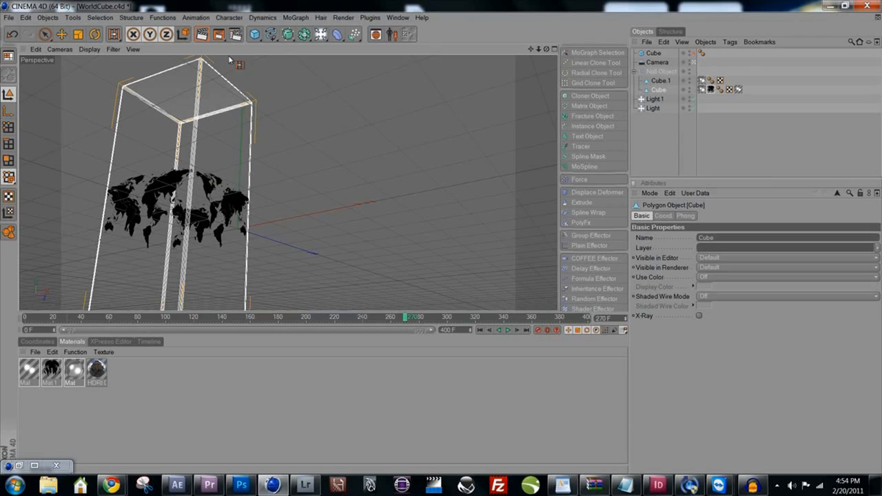
click(398, 17)
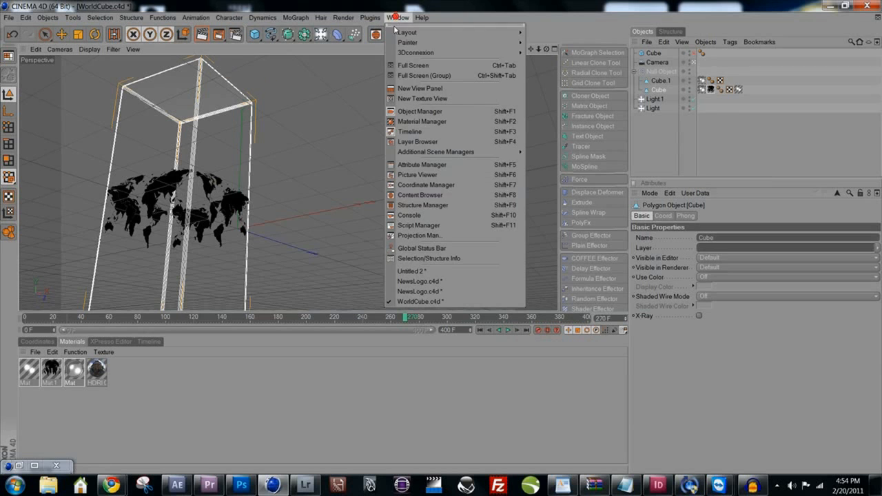
click(412, 271)
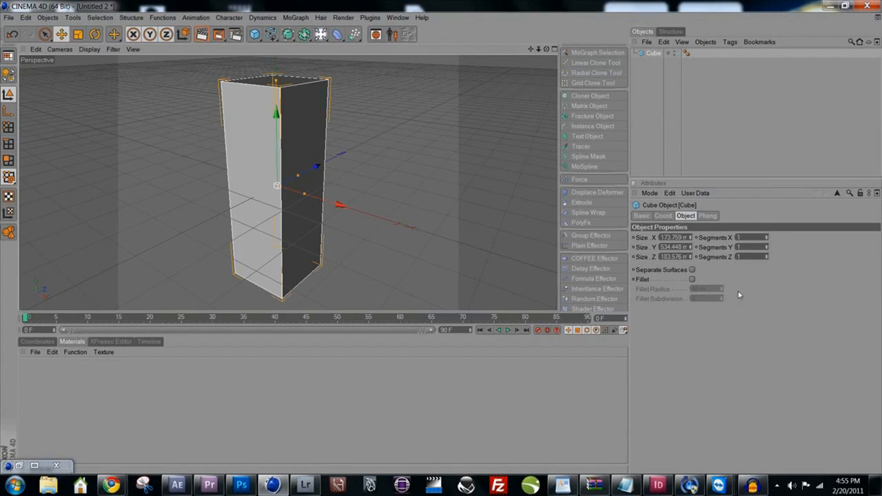
Enable the fillet on the cube and set the fillet radius to 8 m.
click(693, 279)
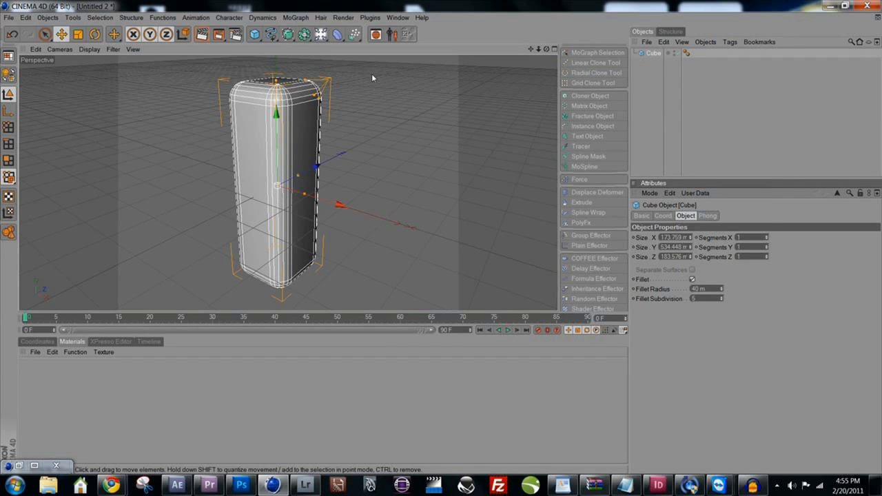
alt+drag(349, 90, 247, 191)
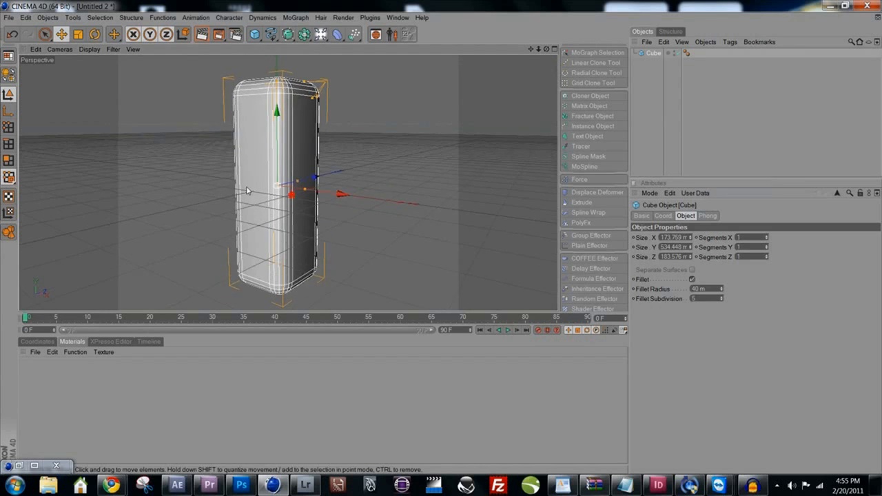
alt+right_drag(247, 190, 534, 157)
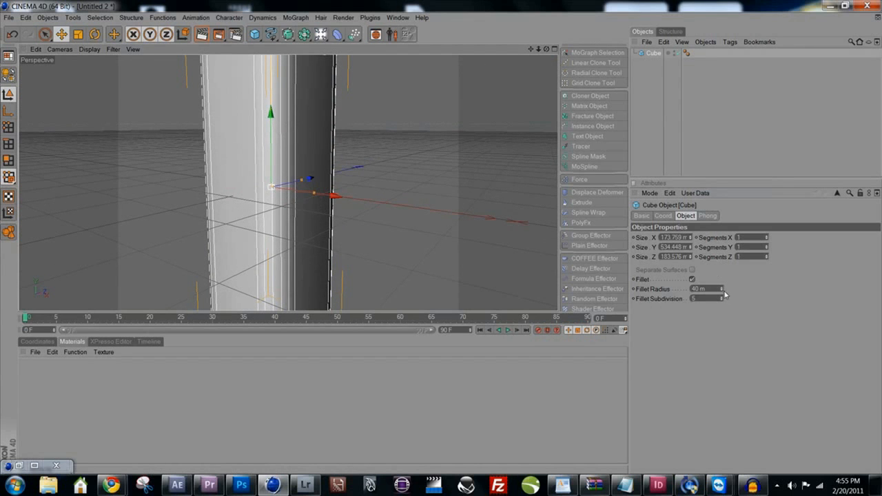
drag(722, 290, 713, 309)
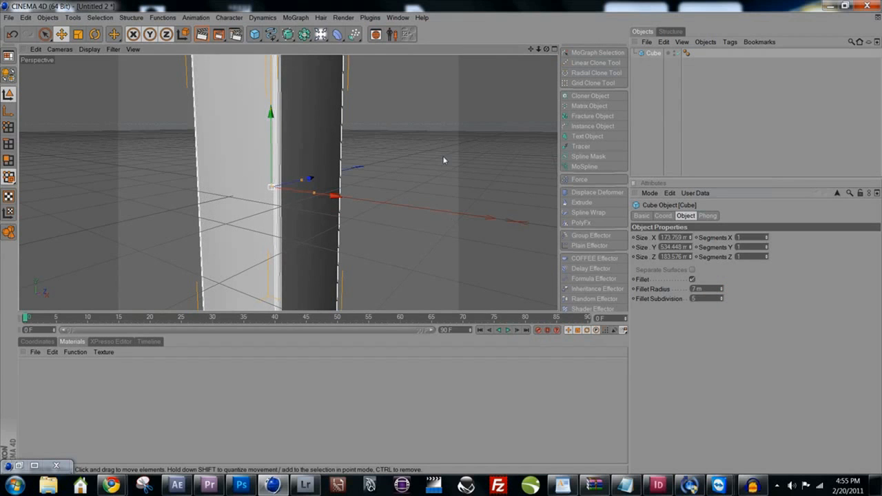
alt+right_drag(446, 160, 179, 219)
alt+drag(302, 200, 315, 165)
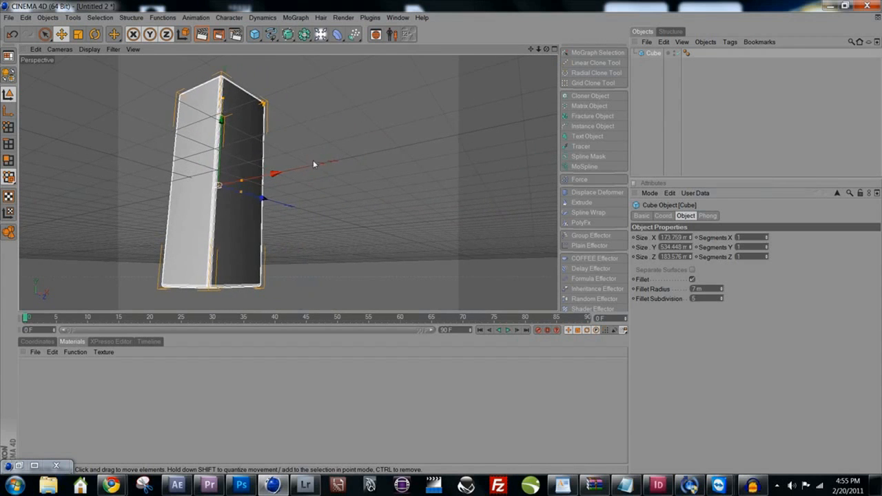
drag(719, 291, 722, 292)
click(722, 291)
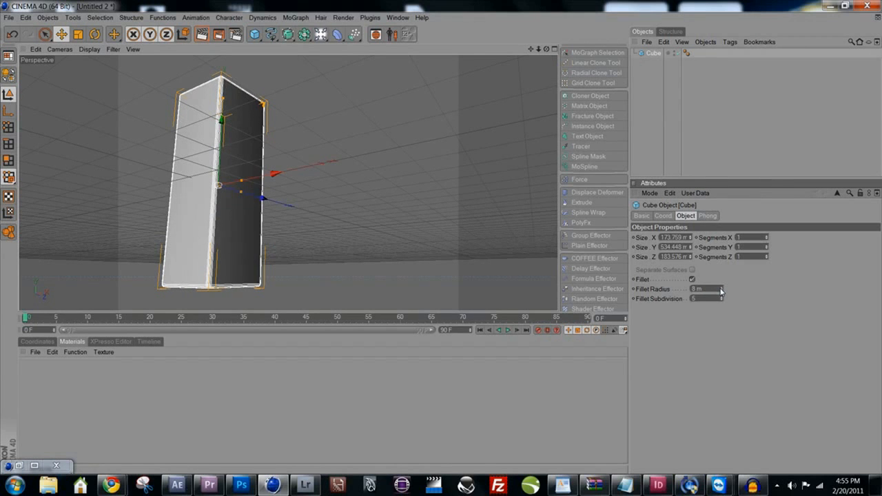
Stretch the filleted cube to a height of about 710 m in Y.
alt+drag(259, 173, 232, 184)
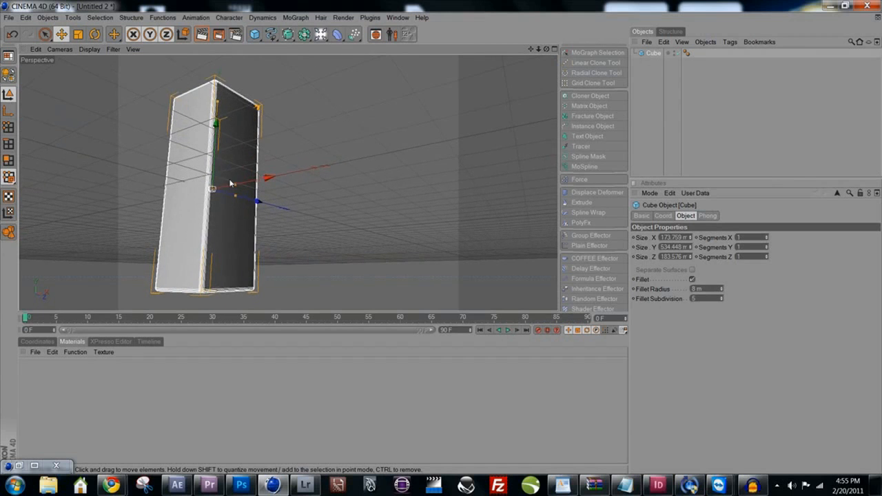
drag(218, 103, 232, 39)
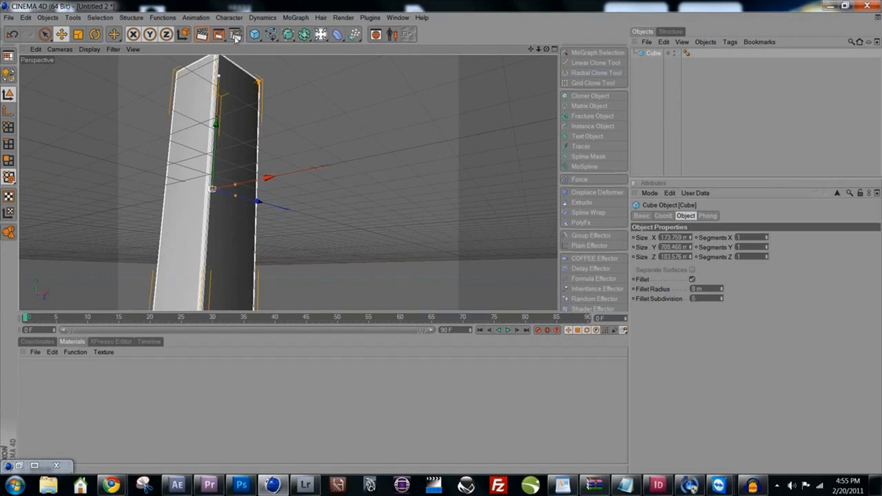
alt+middle_drag(262, 108, 248, 133)
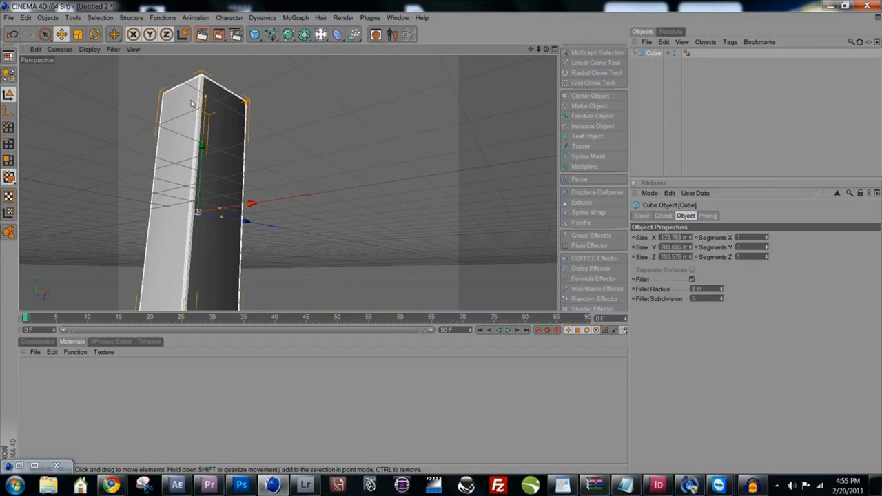
Set the animation length to 120 frames and extend the visible timeline range to cover all of it.
drag(452, 331, 433, 331)
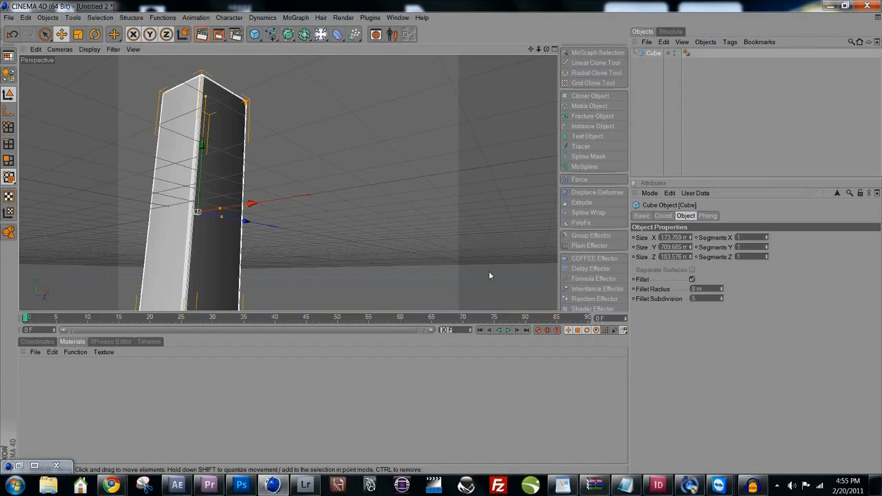
text(120)
key(Return)
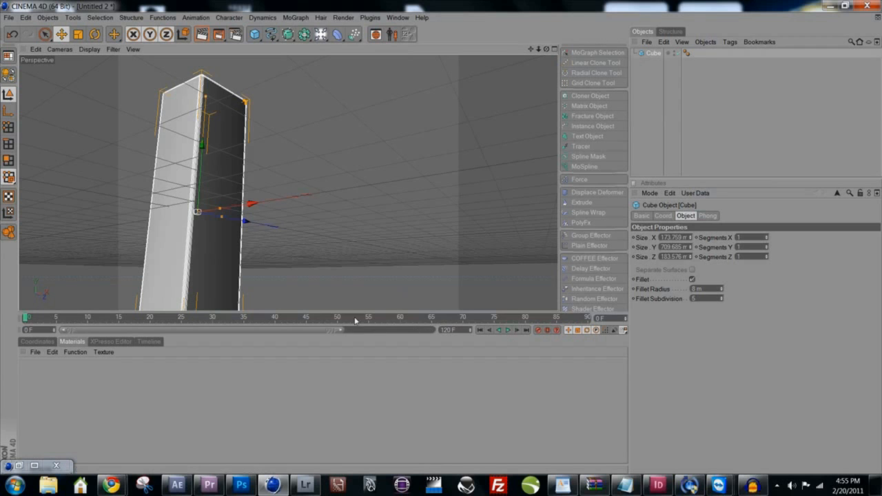
drag(342, 333, 433, 332)
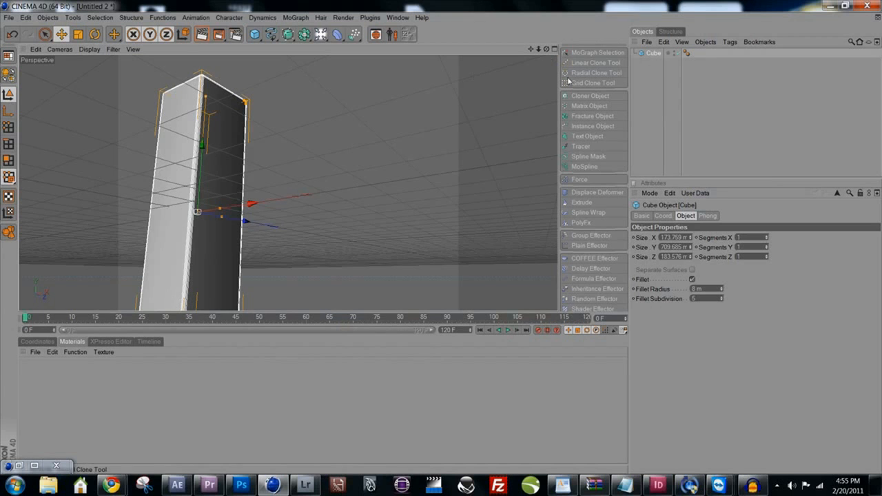
click(655, 53)
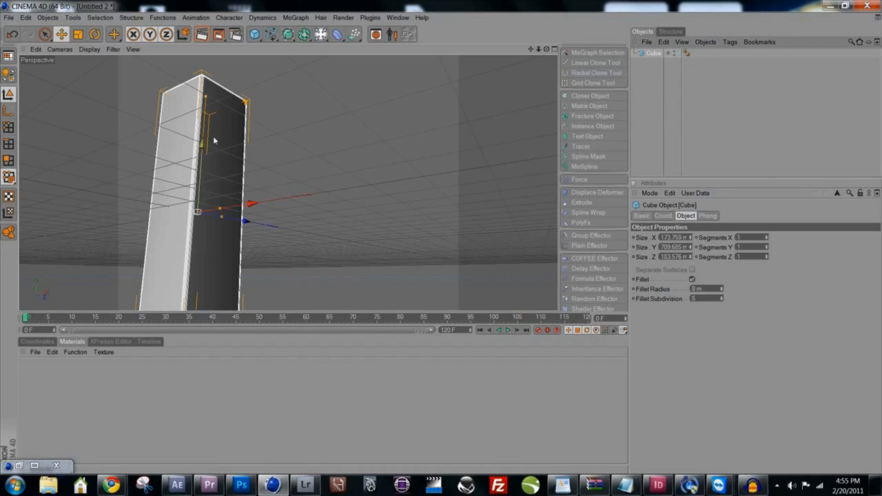
click(94, 34)
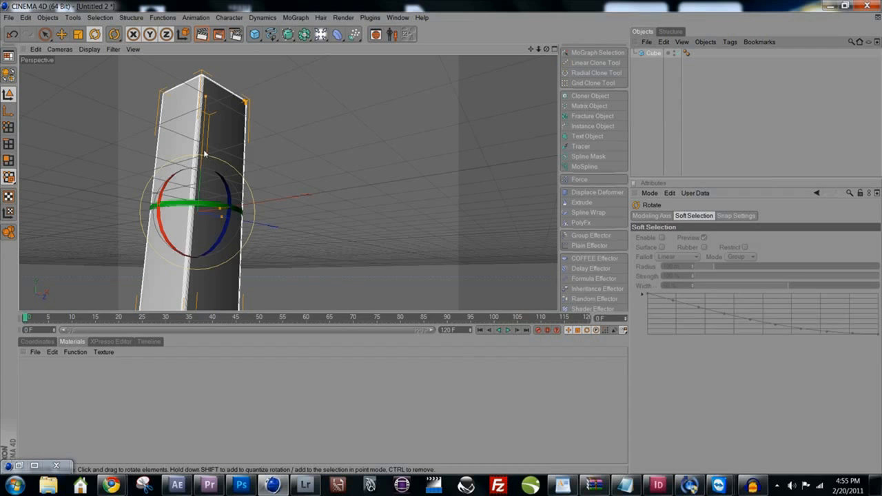
key(e)
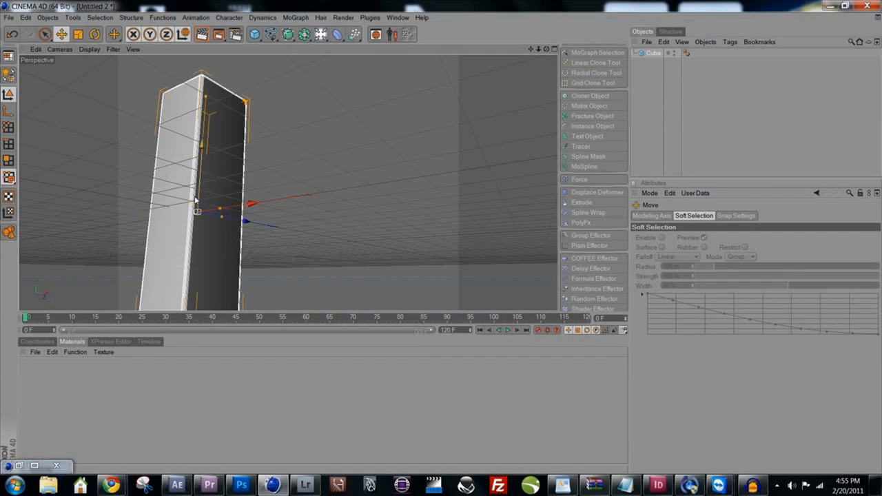
key(r)
click(65, 37)
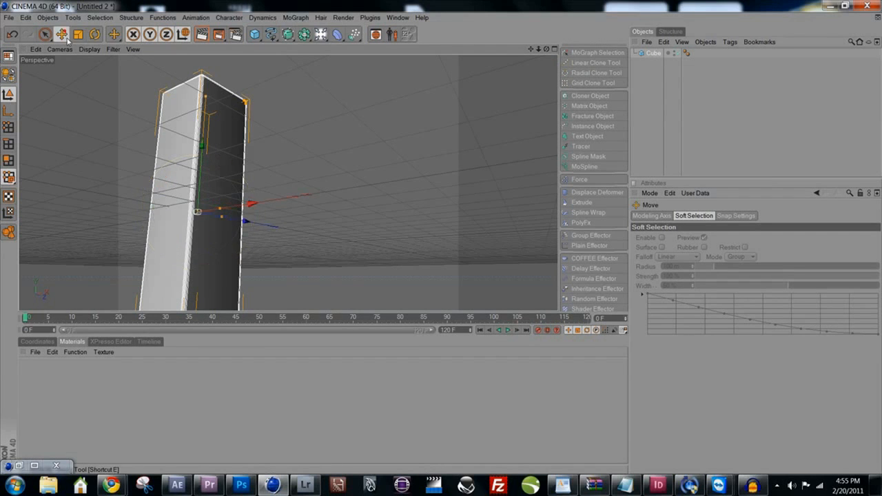
key(r)
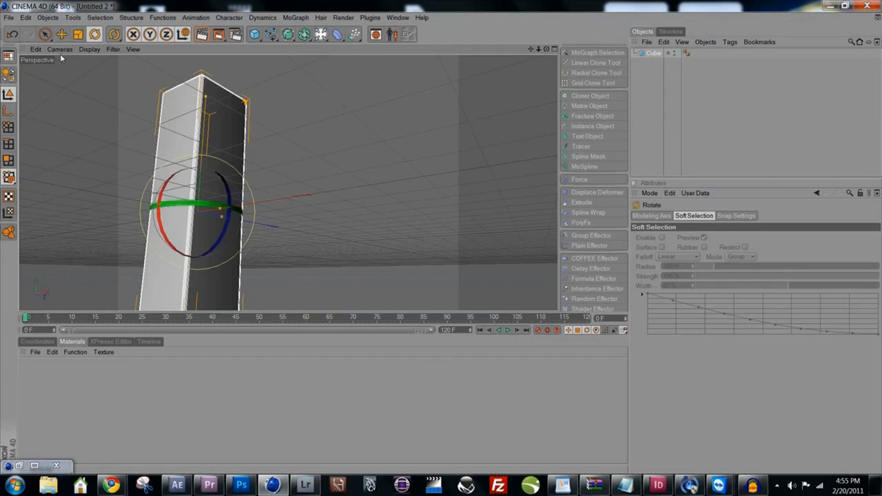
key(t)
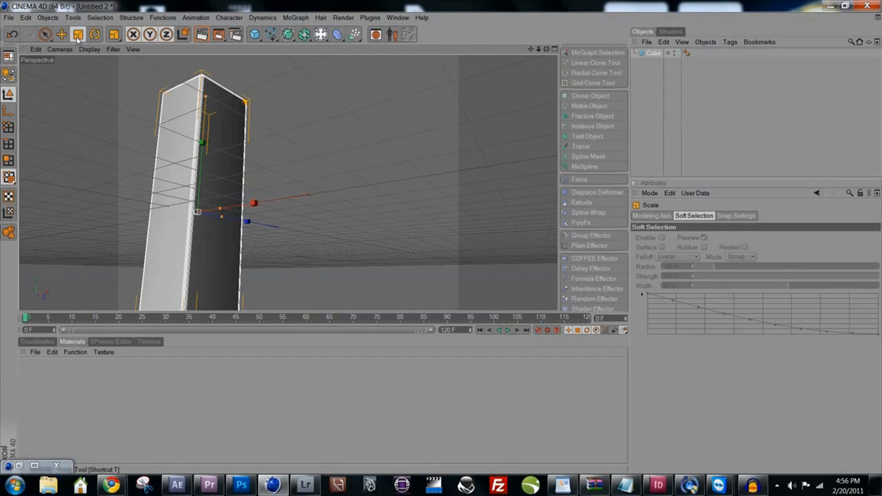
key(r)
key(e)
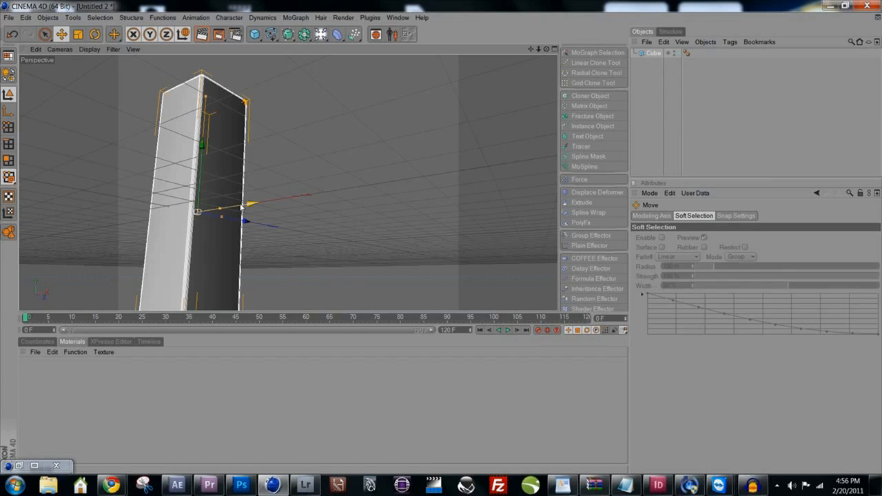
Keyframe the cube at frame 120 with a heading rotation of 500° and play the animation from the start.
key(r)
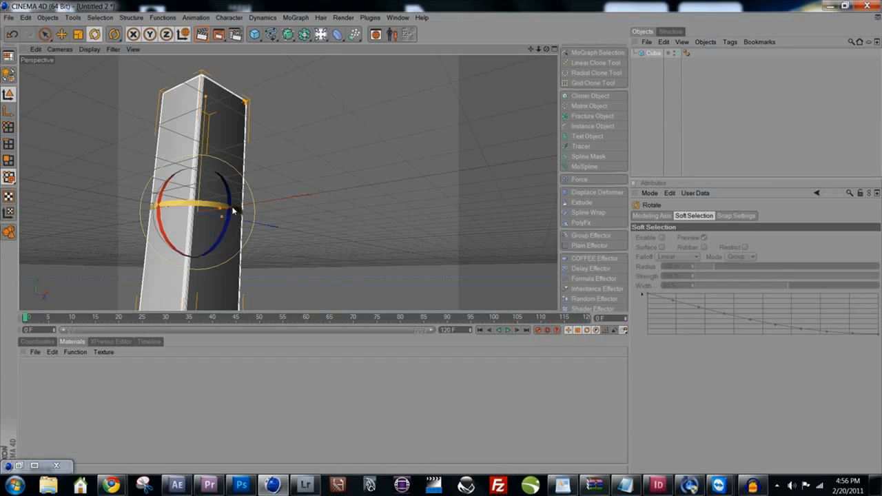
click(568, 317)
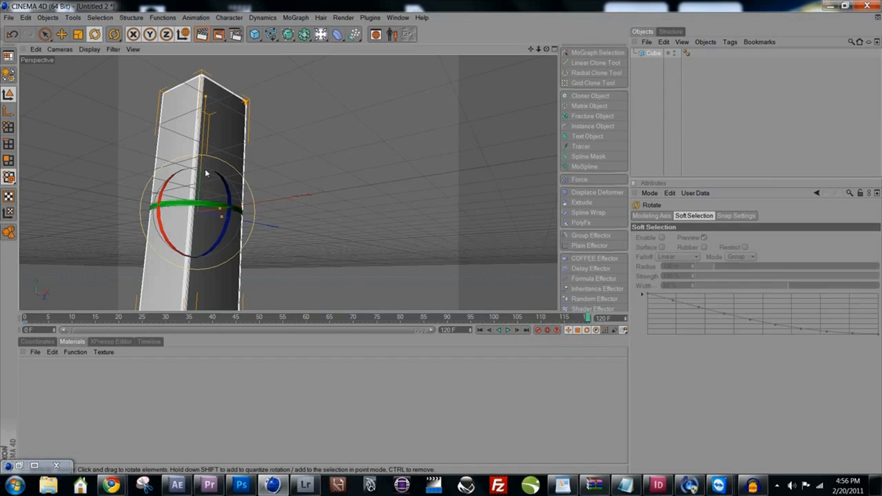
drag(184, 203, 227, 204)
click(652, 53)
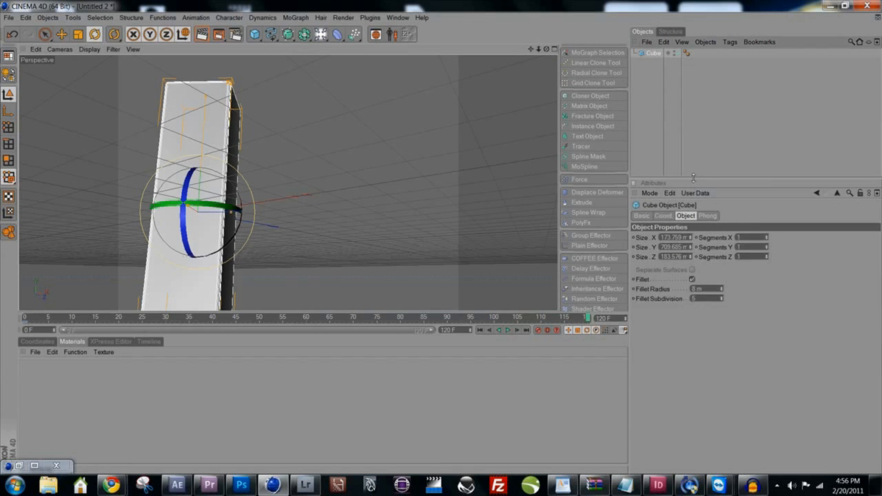
click(663, 216)
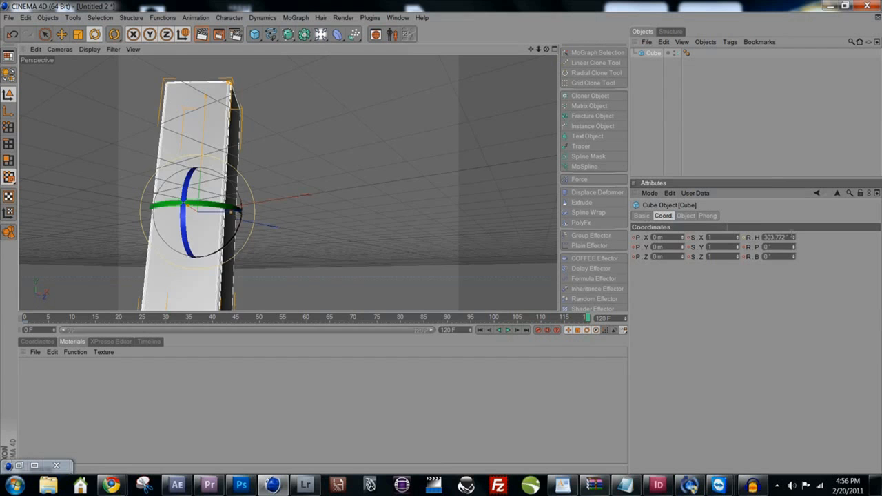
drag(793, 237, 775, 228)
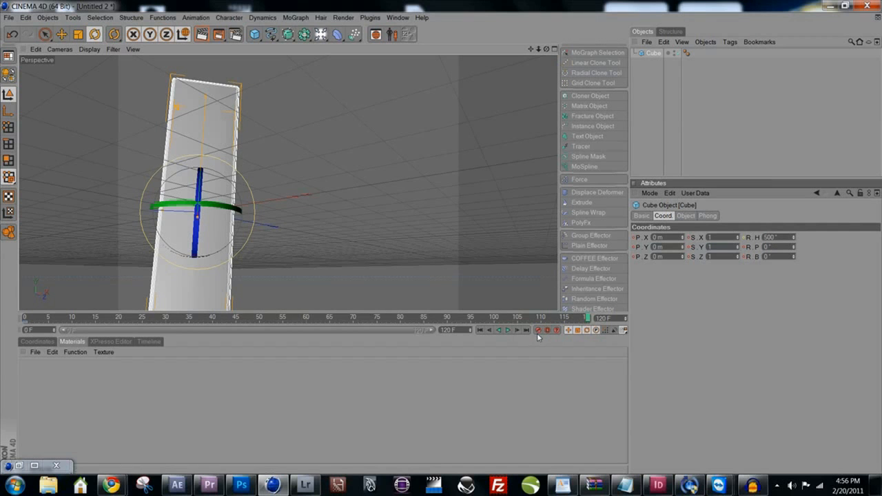
click(483, 330)
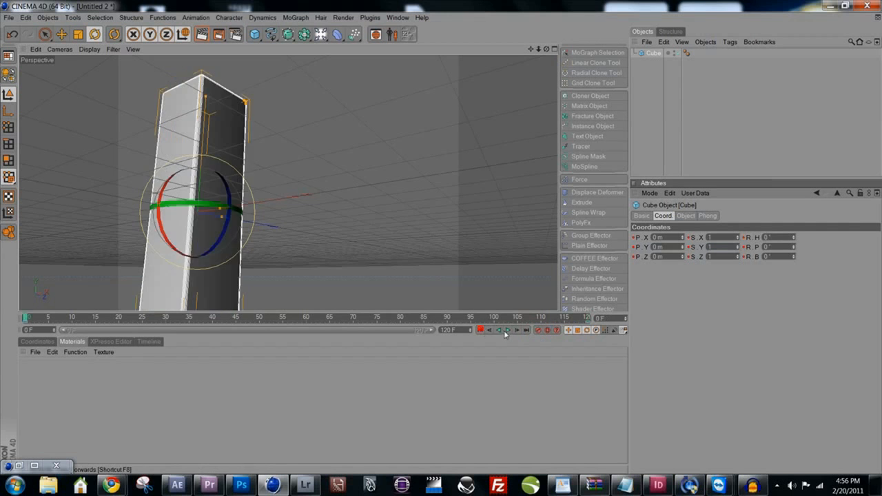
click(508, 330)
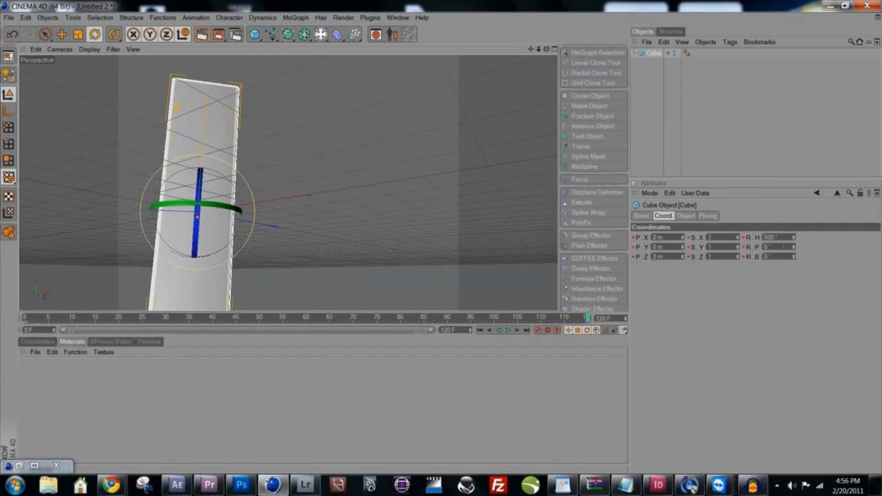
Set the cube's heading rotation at frame 120 to 400°.
click(786, 237)
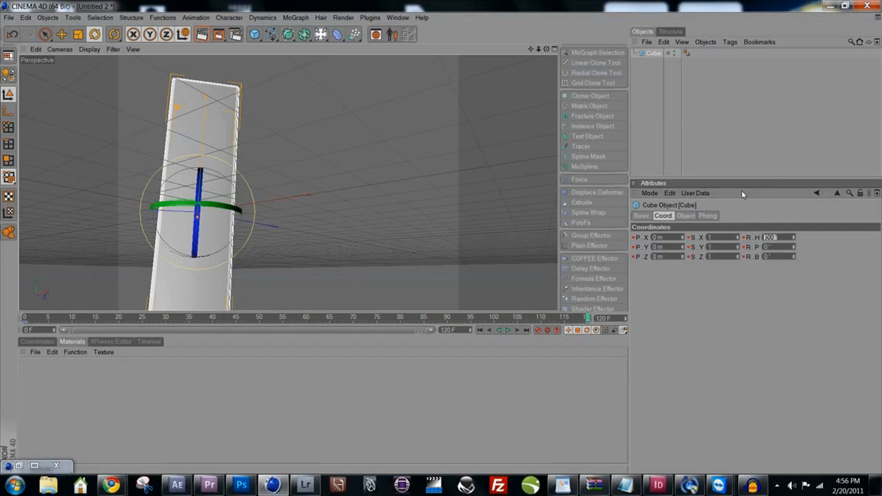
text(400)
key(Return)
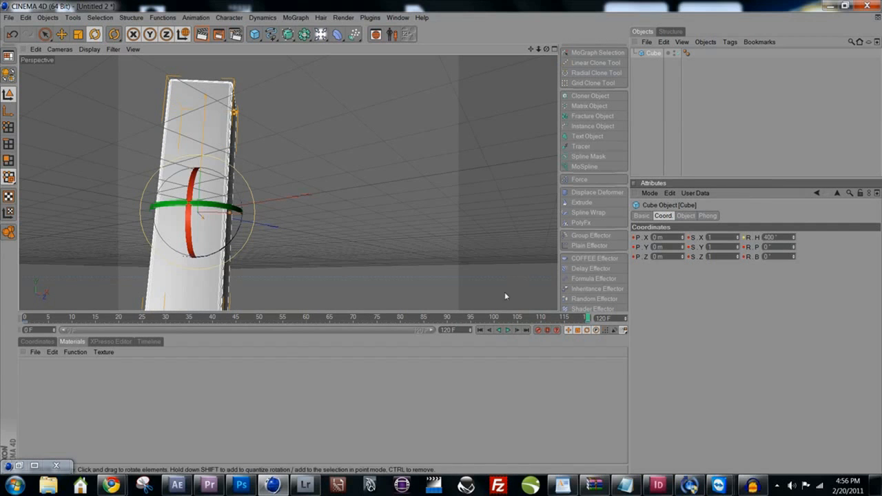
Play back the rotation, and set the cube's heading rotation at frame 120 to 325°.
click(508, 331)
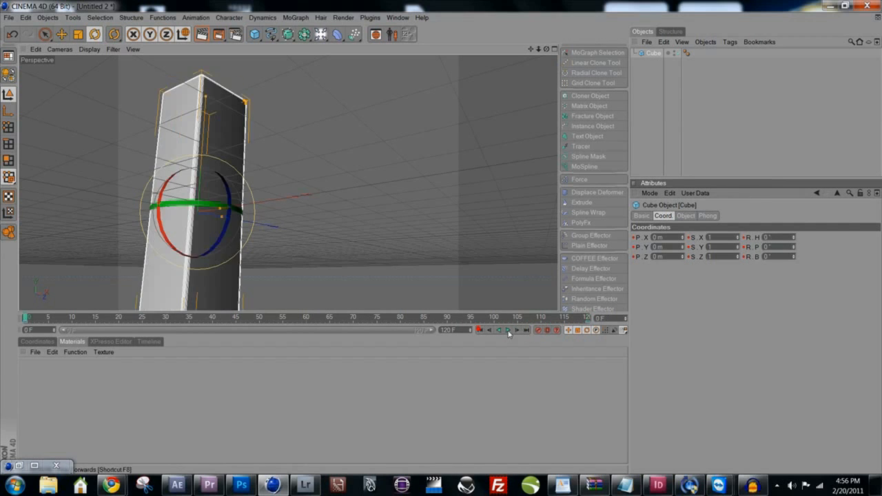
click(508, 331)
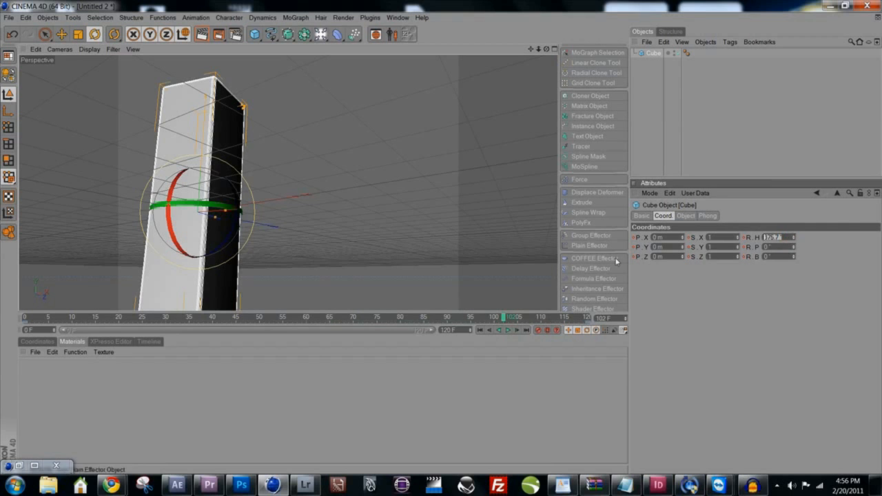
click(619, 321)
click(782, 237)
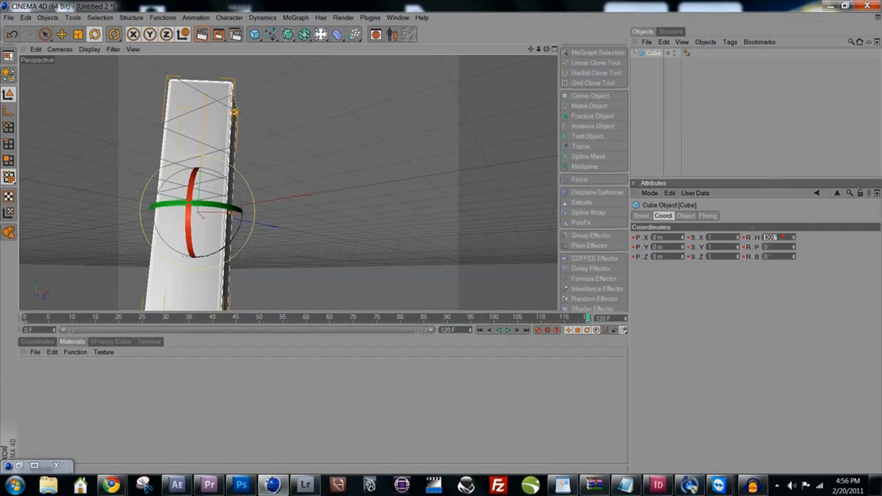
text(325)
key(Return)
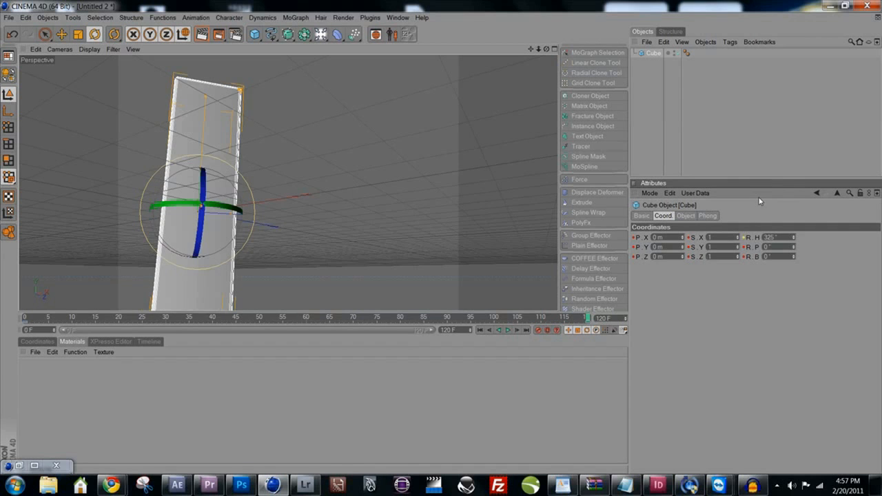
Play the animation repeatedly from the start to check the rotation speed, and return to frame 0.
click(481, 331)
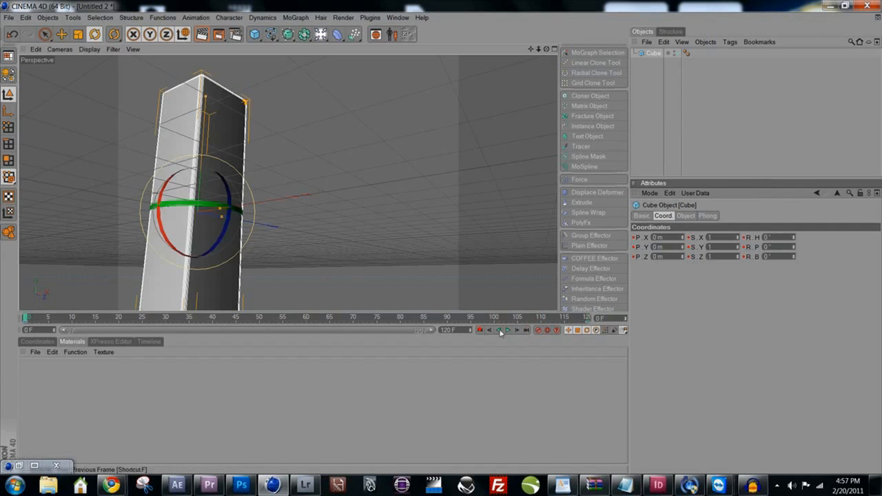
click(507, 332)
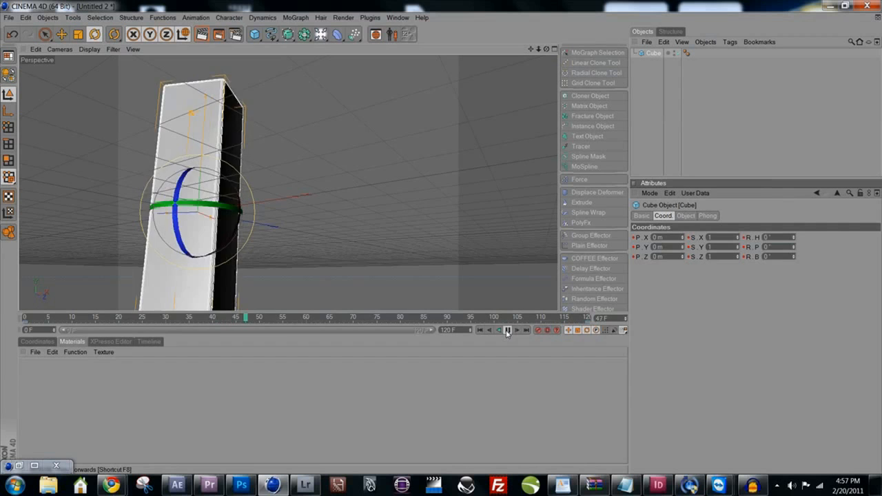
click(507, 331)
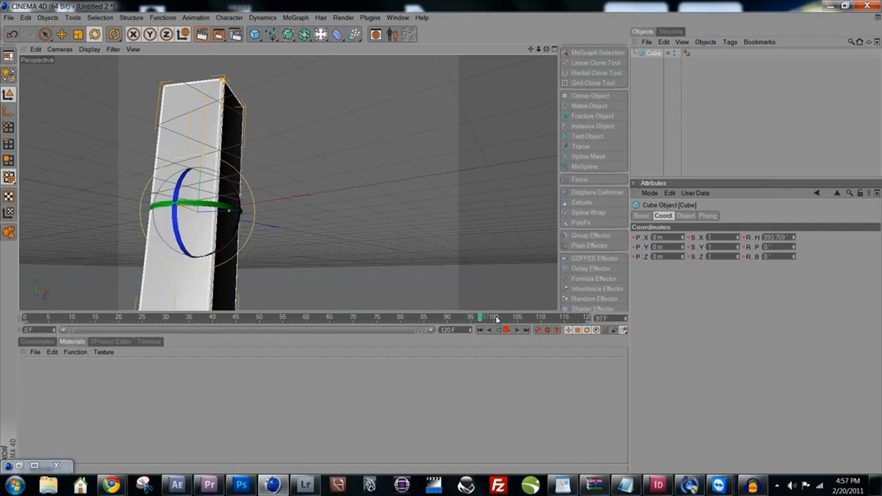
click(475, 317)
drag(475, 317, 25, 317)
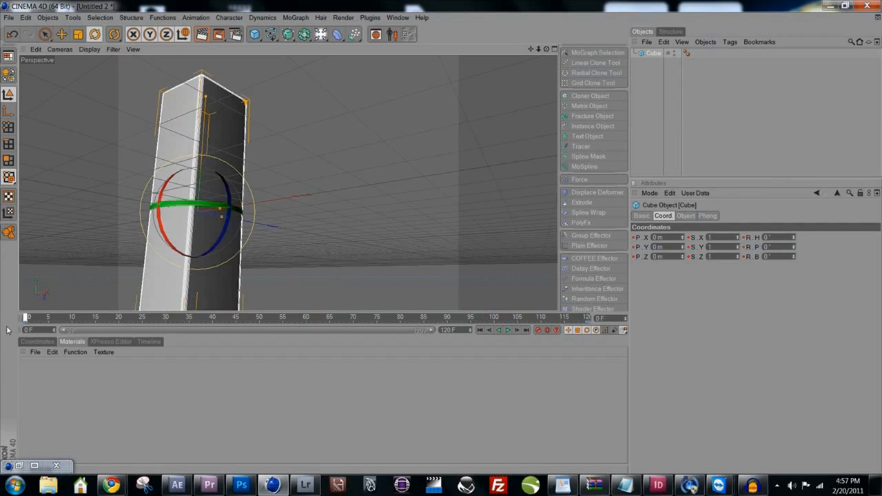
click(508, 331)
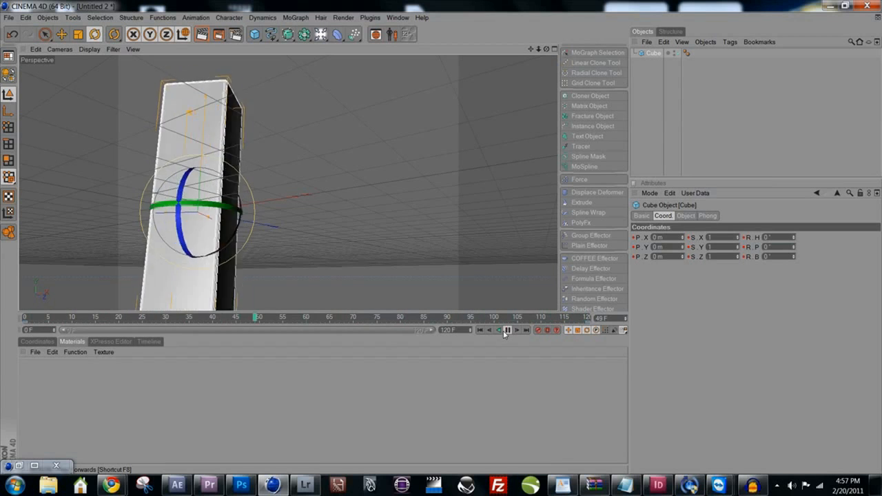
click(507, 331)
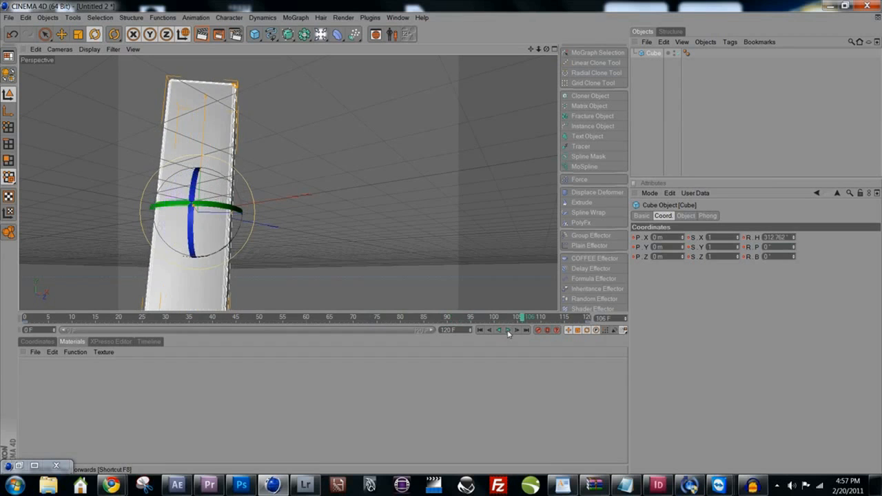
drag(524, 317, 25, 317)
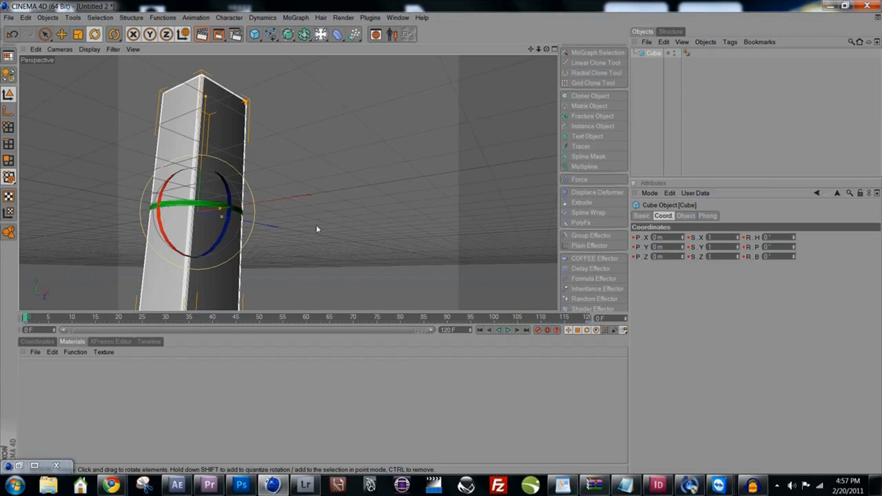
Enlarge the area below the viewport and open the Timeline there.
drag(266, 312, 269, 270)
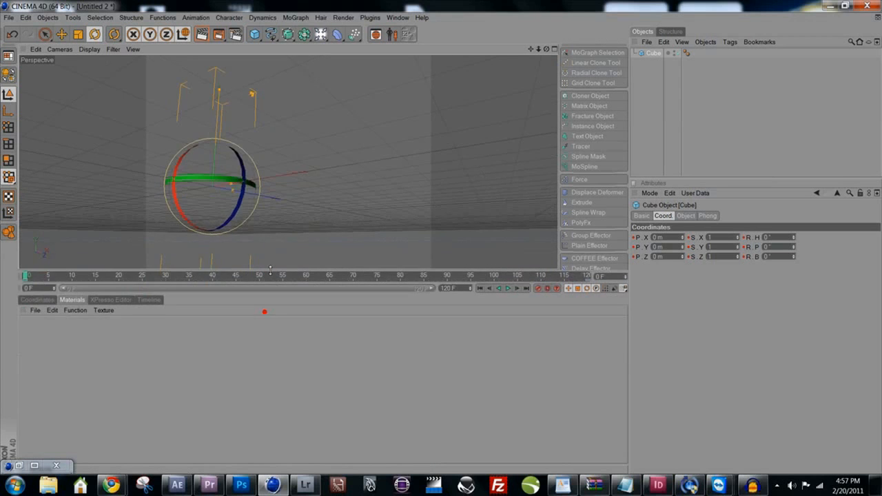
click(398, 17)
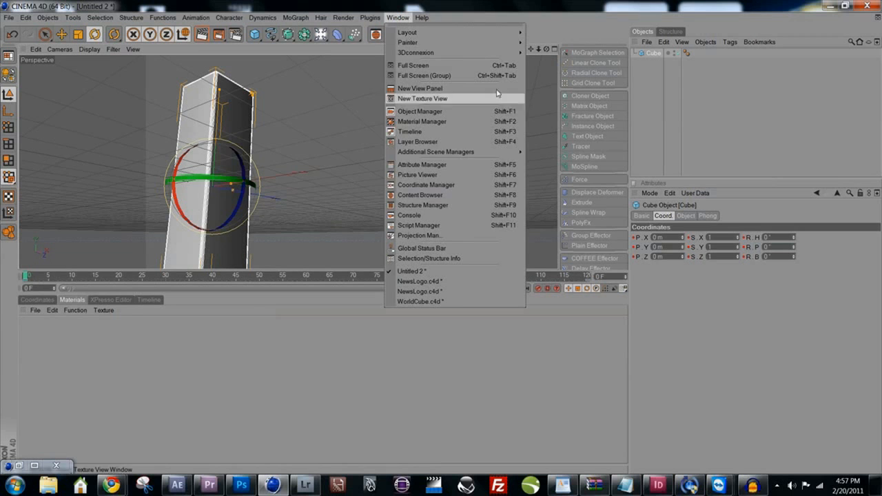
click(448, 131)
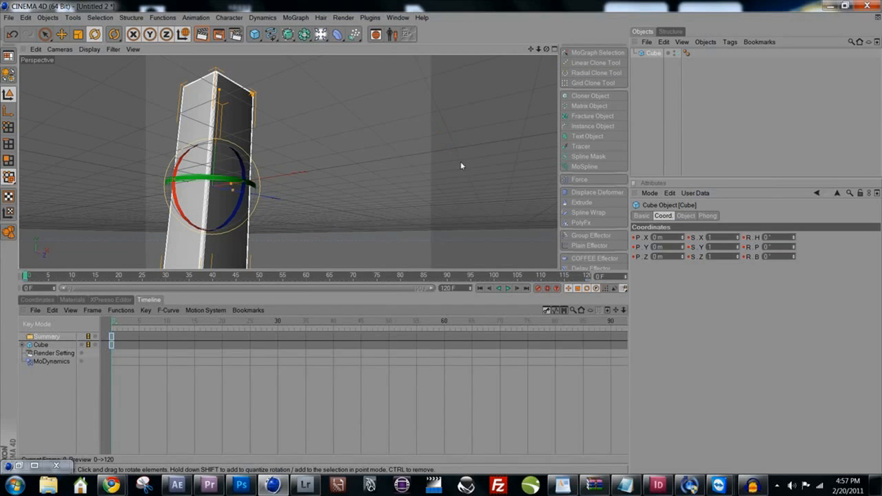
Try linear interpolation on all of the cube's keyframes.
click(43, 346)
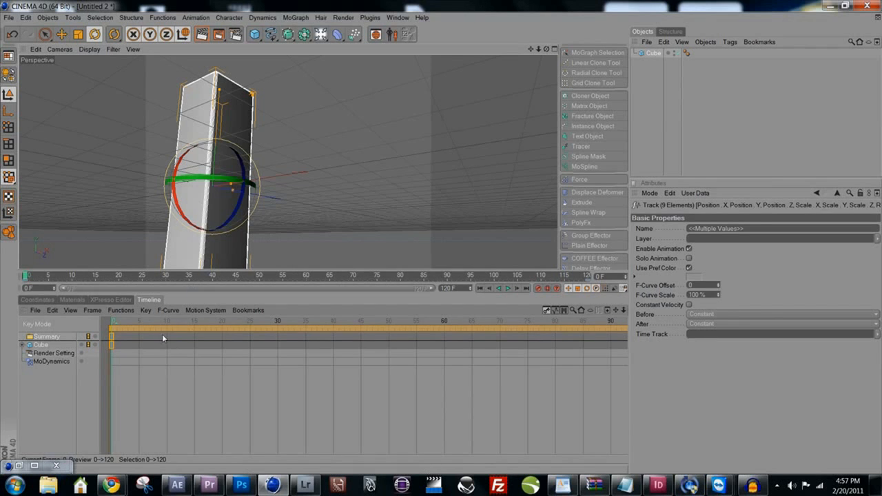
right_click(110, 343)
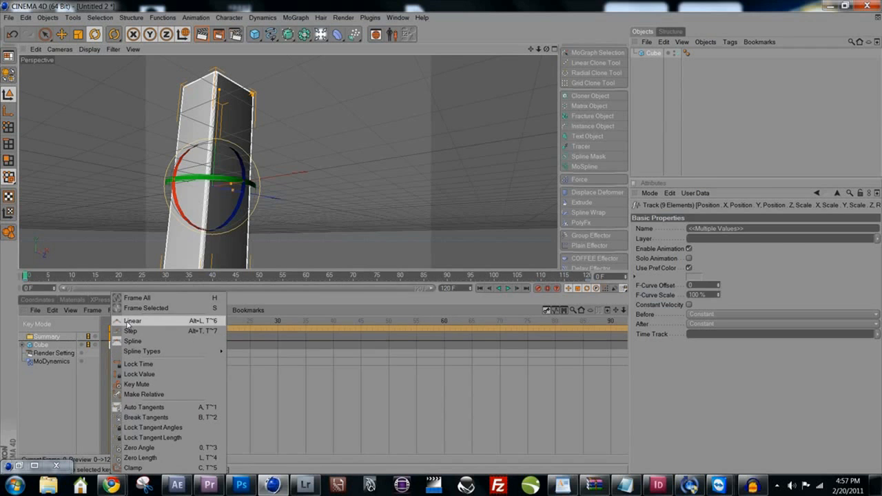
click(131, 321)
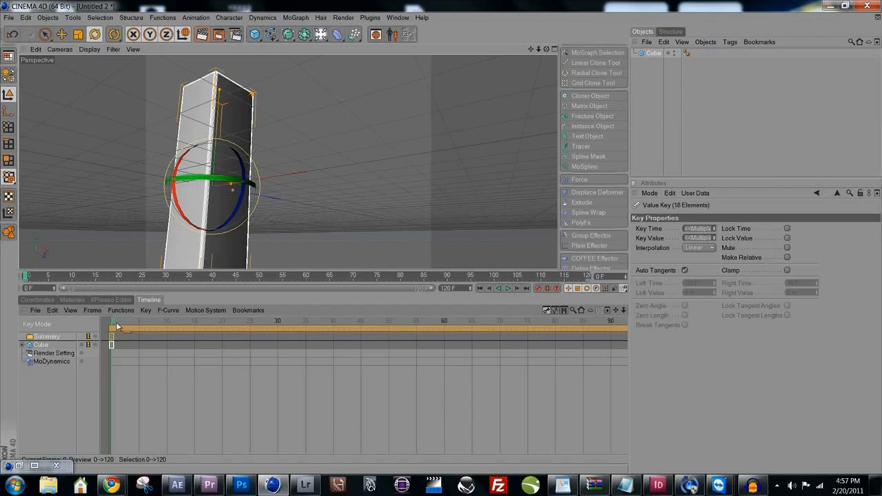
click(118, 326)
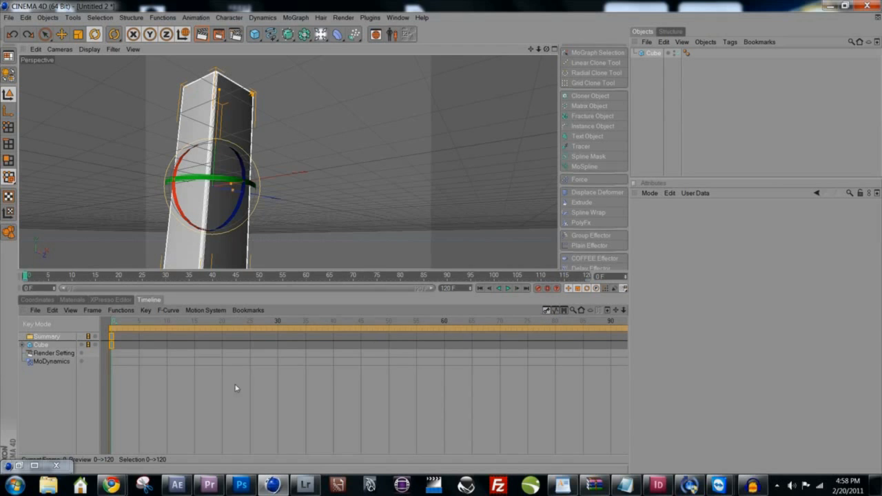
Switch the Timeline to F-Curve mode and examine the cube's animation curves from frame 0 to 120.
click(556, 311)
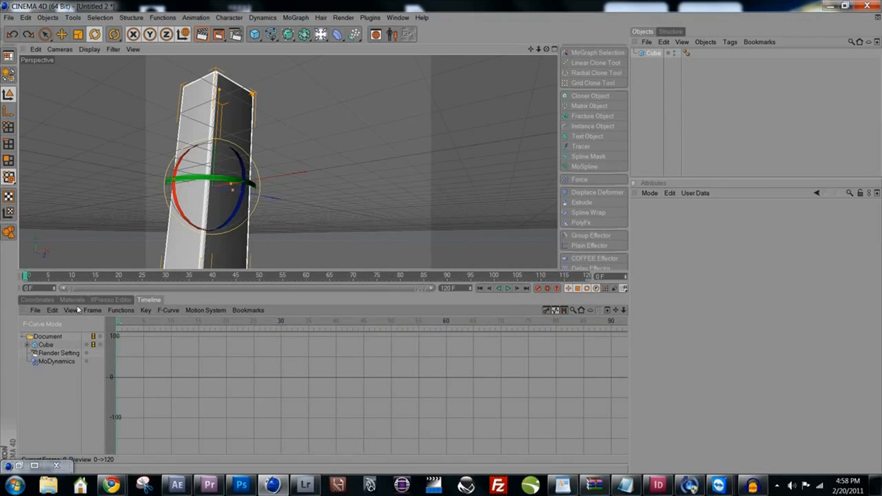
click(49, 345)
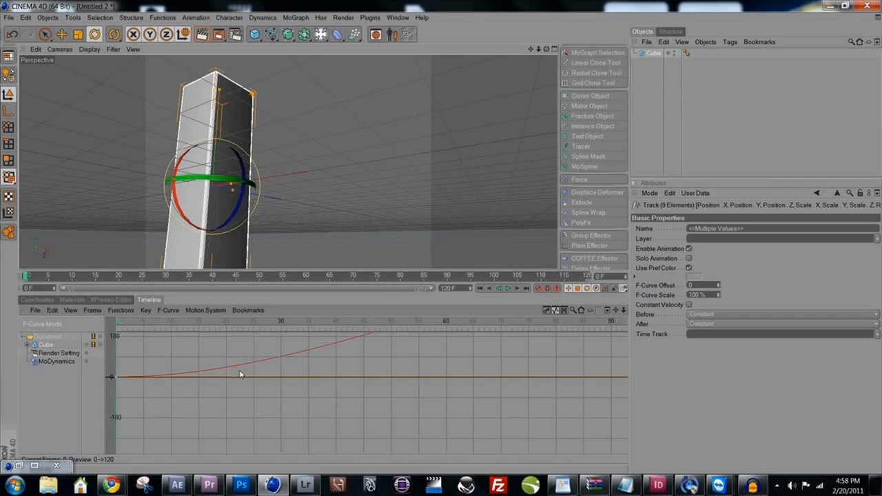
alt+middle_drag(258, 379, 98, 433)
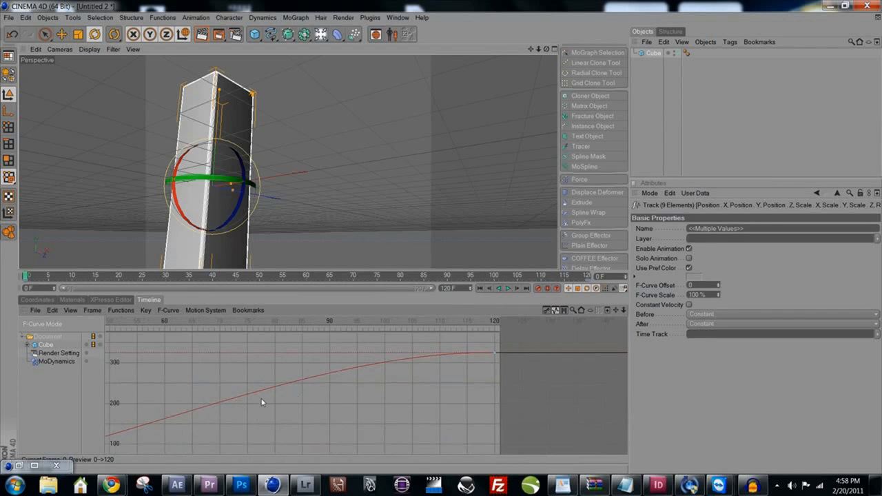
alt+middle_drag(233, 409, 379, 356)
alt+middle_drag(259, 386, 254, 373)
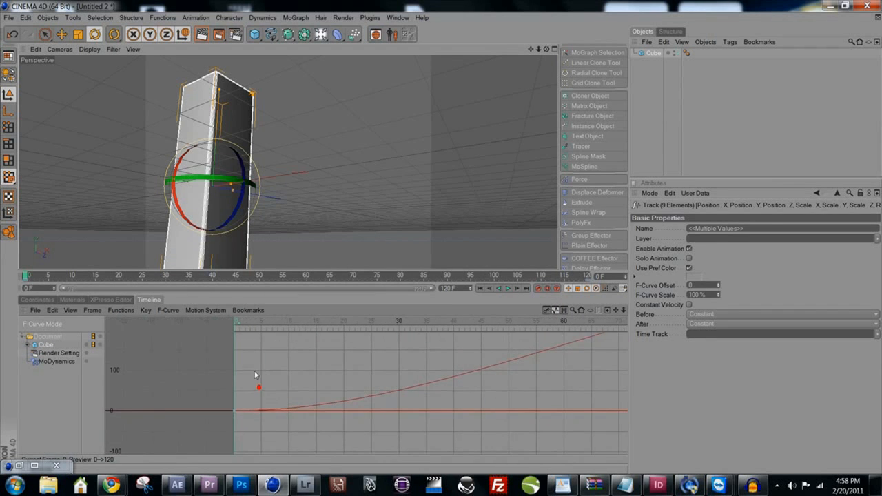
Expand the cube's tracks, isolate its Rotation curves and examine them up to frame 120.
click(27, 345)
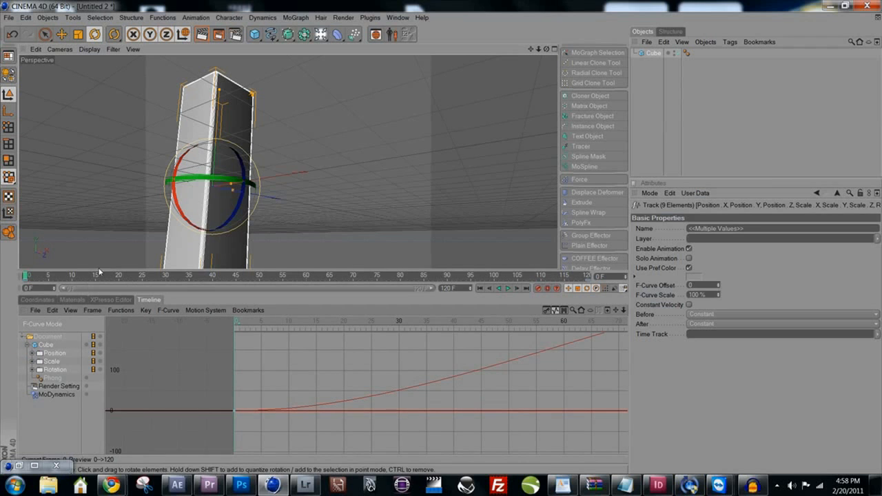
double_click(53, 362)
click(55, 370)
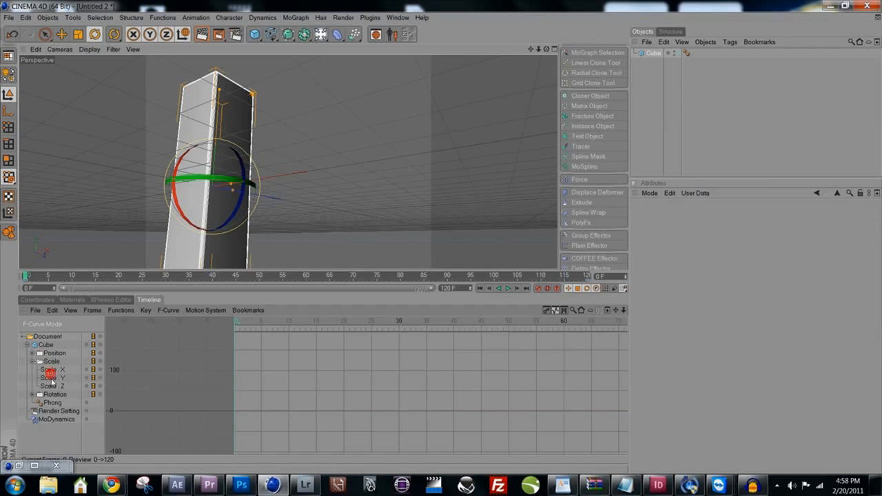
click(51, 386)
click(32, 362)
click(52, 370)
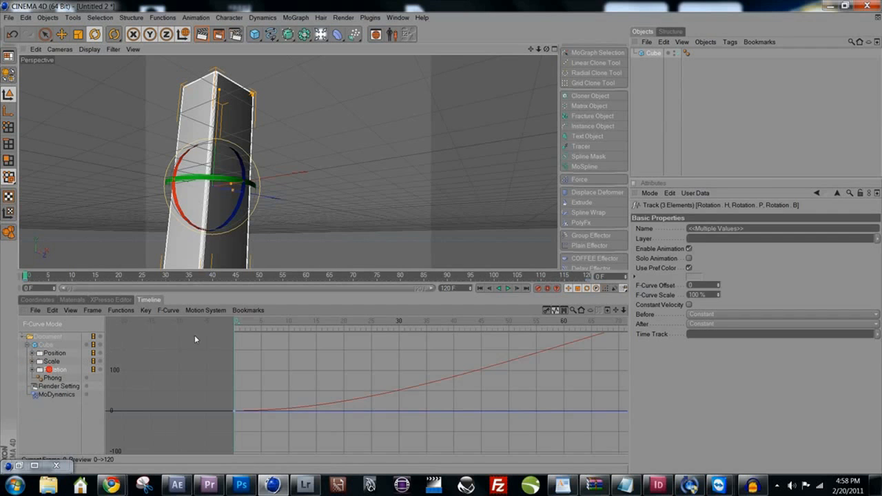
alt+middle_drag(580, 390, 170, 478)
mouse_move(343, 411)
alt+middle_down()
mouse_move(210, 413)
mouse_move(336, 412)
alt+middle_up()
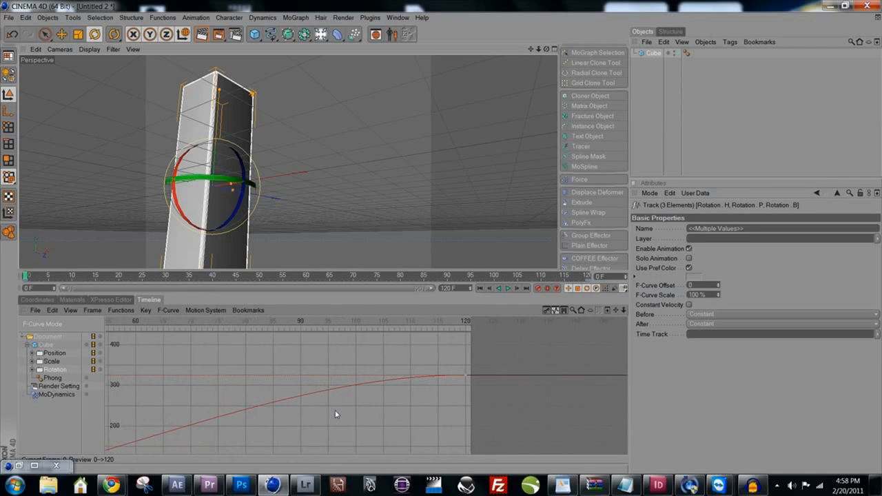
Tilt the left tangent of the heading key at frame 120 downward to about -29.67 F and -115.3°.
click(466, 376)
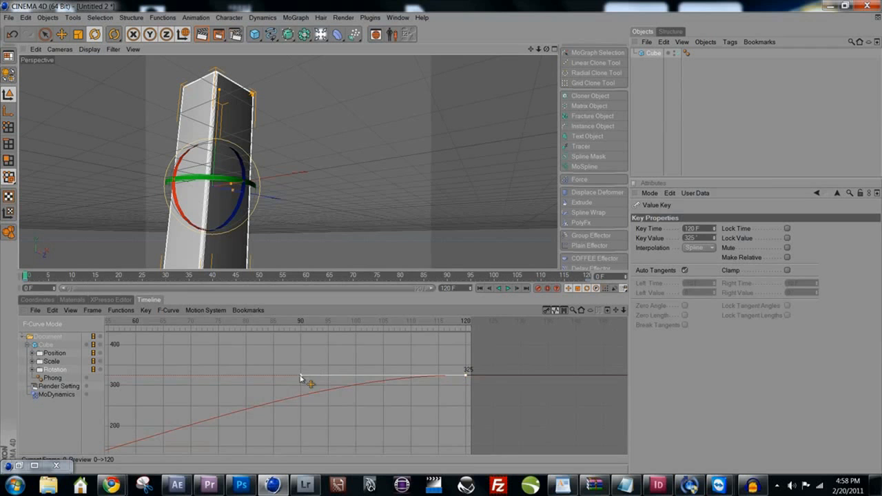
drag(300, 376, 301, 396)
alt+right_drag(301, 398, 279, 393)
alt+middle_drag(279, 395, 520, 377)
drag(519, 378, 521, 388)
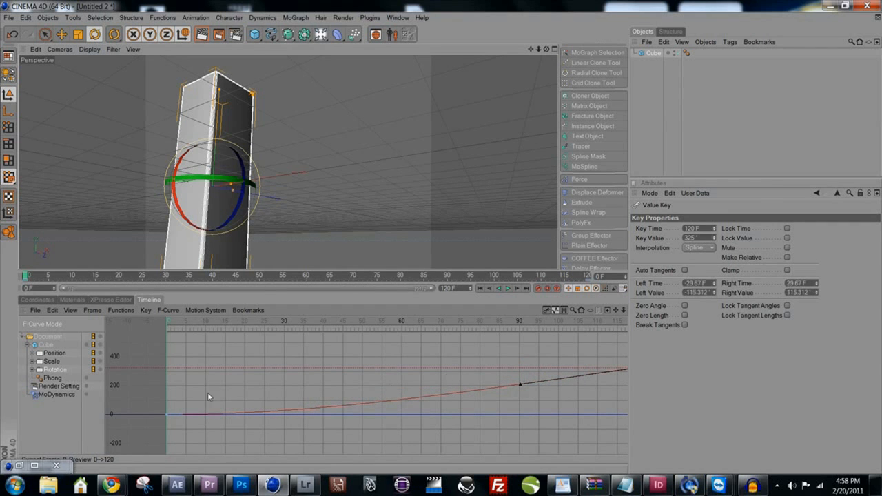
Try to raise the right tangent of the rotation key at frame 0.
click(166, 415)
drag(284, 414, 288, 402)
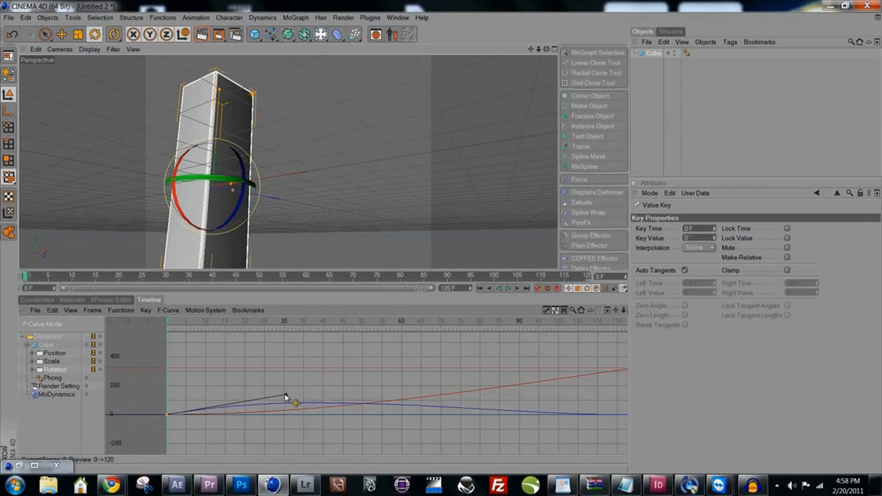
key(ctrl+z)
click(286, 411)
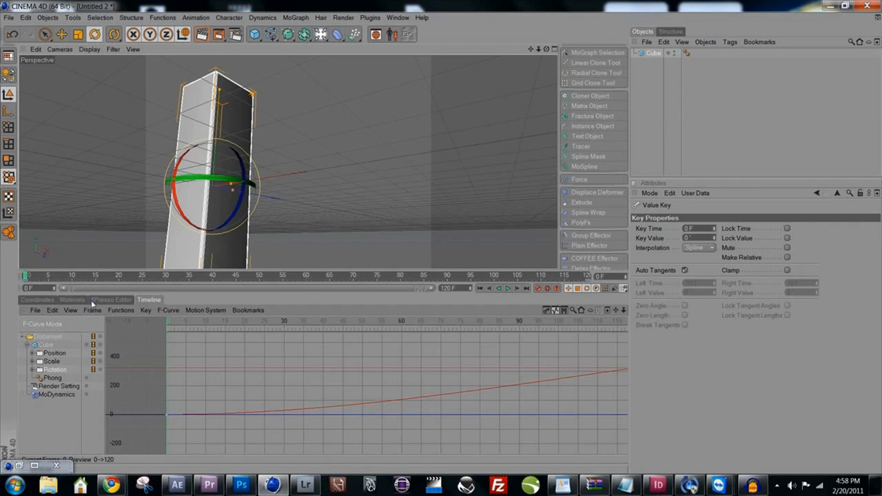
Return the Timeline to Key mode, set the cube's Rotation keys to linear interpolation and play the animation.
key(Tab)
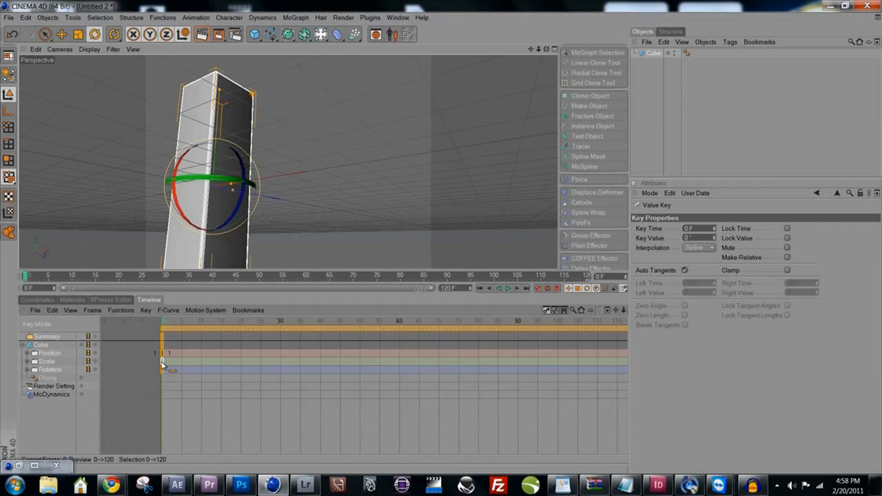
click(161, 370)
right_click(161, 370)
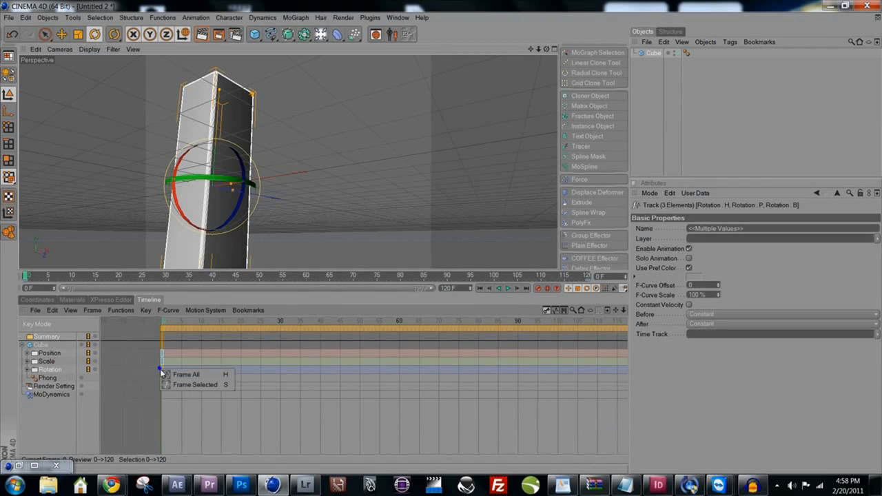
click(161, 371)
right_click(163, 371)
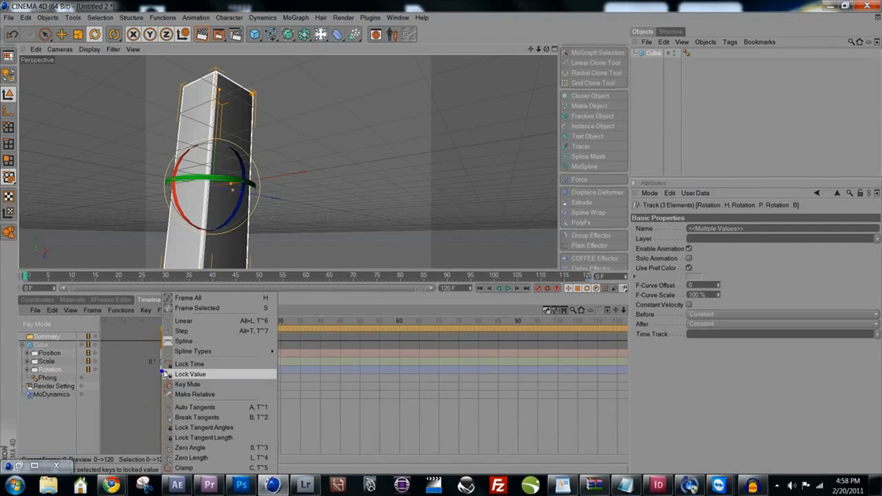
click(202, 324)
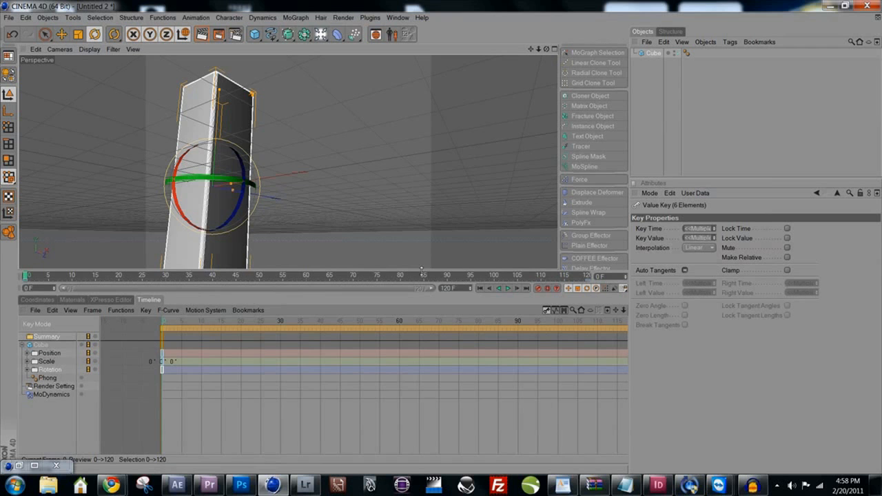
click(508, 288)
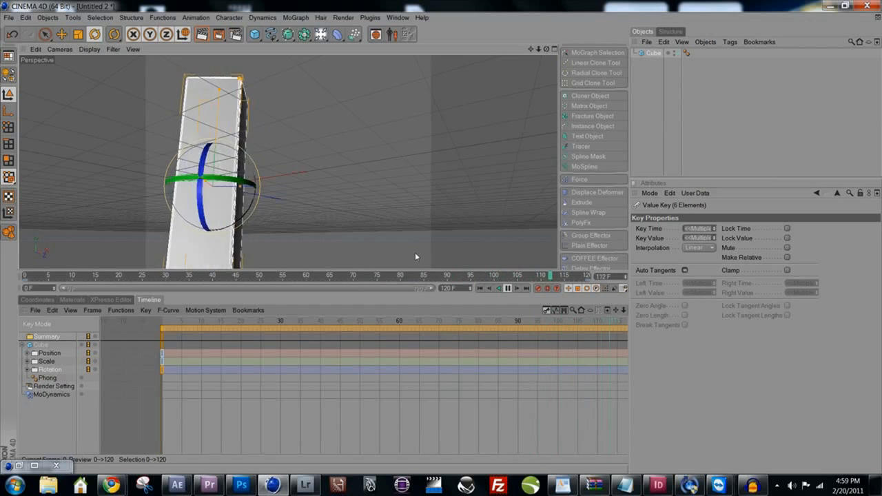
Stop the playback, create a new material and open it in the Material Editor.
click(508, 288)
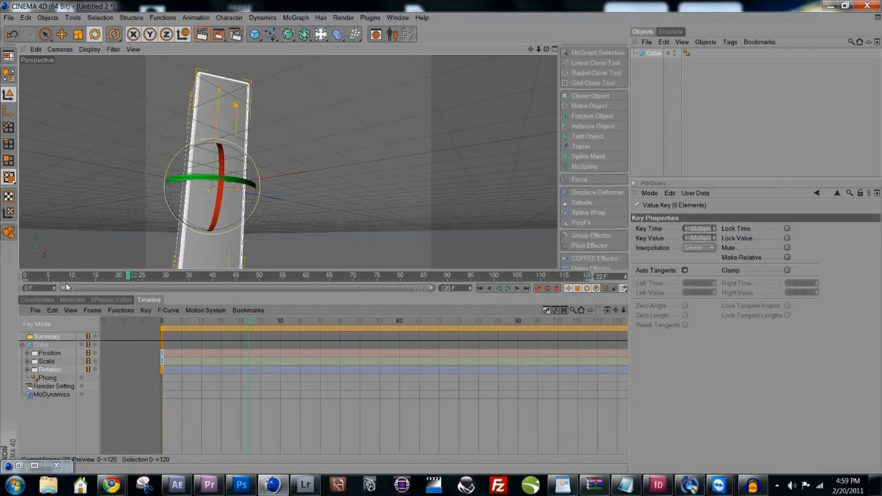
click(72, 300)
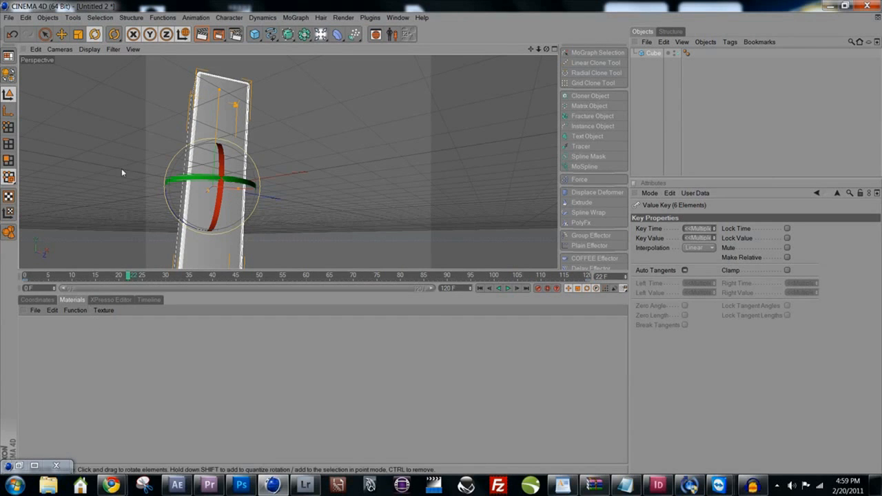
click(35, 310)
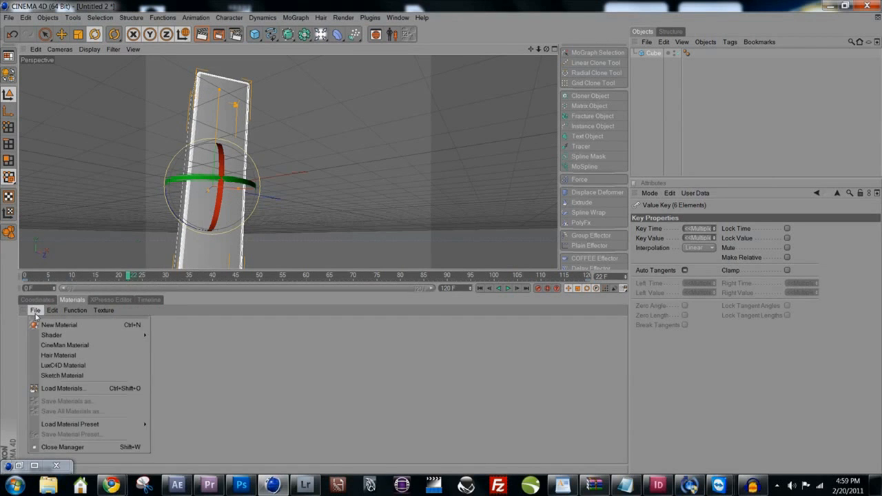
click(59, 325)
double_click(28, 329)
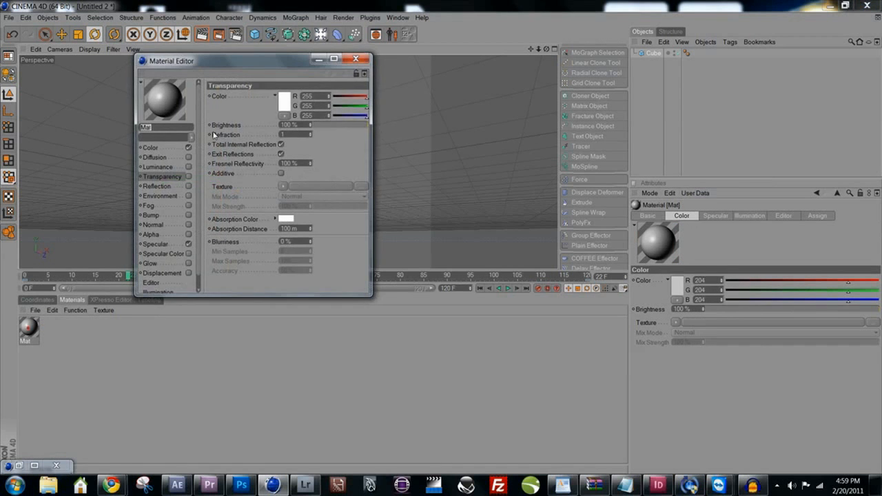
Enable the new material's Transparency channel and enlarge its preview.
drag(240, 63, 473, 95)
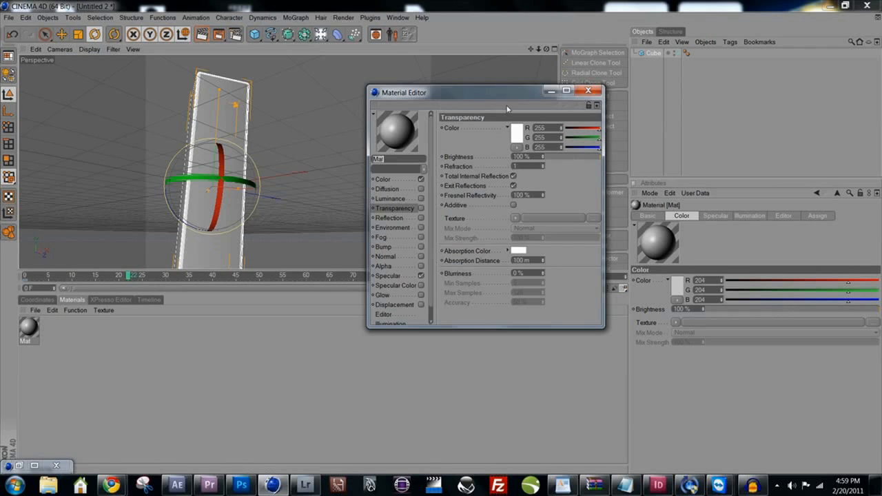
click(421, 209)
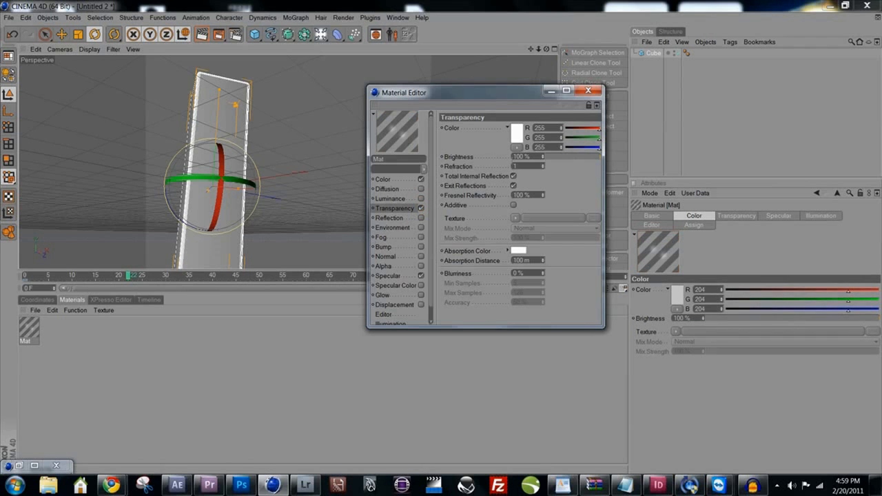
right_click(390, 135)
click(405, 179)
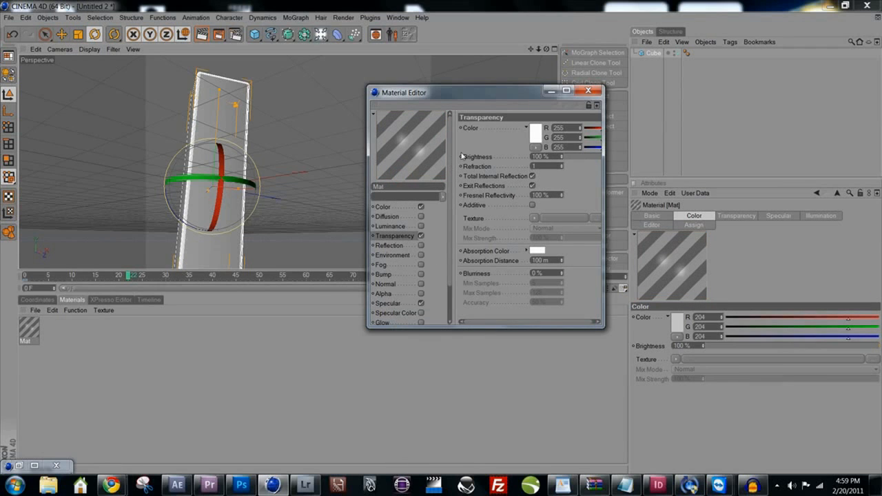
Compare the material preview without and with Specular, keep Specular enabled, and set the Transparency refraction to 1.2.
click(421, 303)
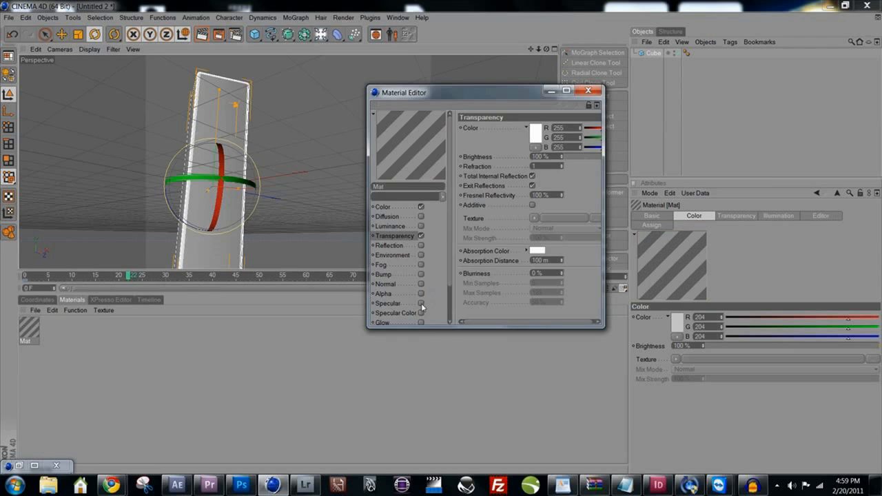
click(421, 304)
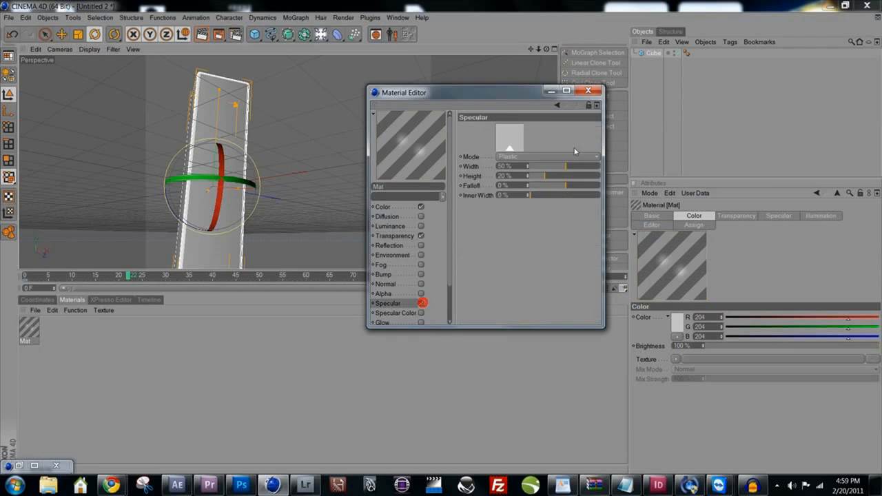
click(399, 236)
drag(546, 165, 513, 164)
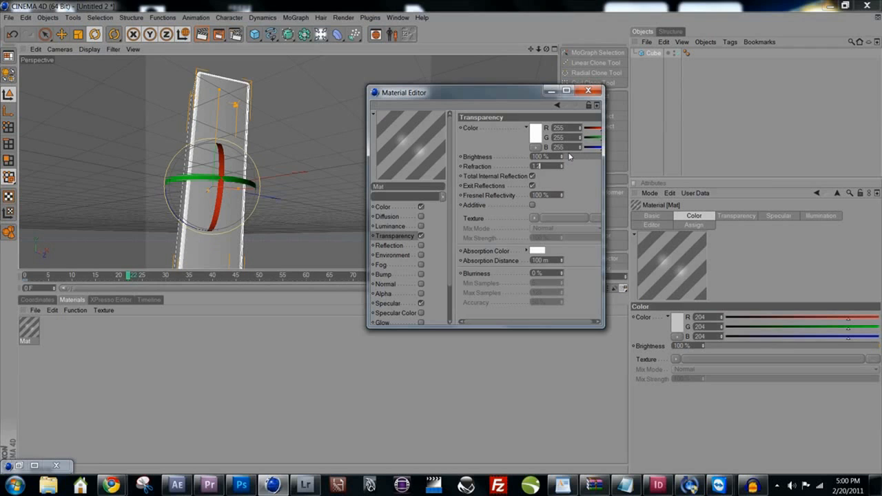
text(2)
key(Return)
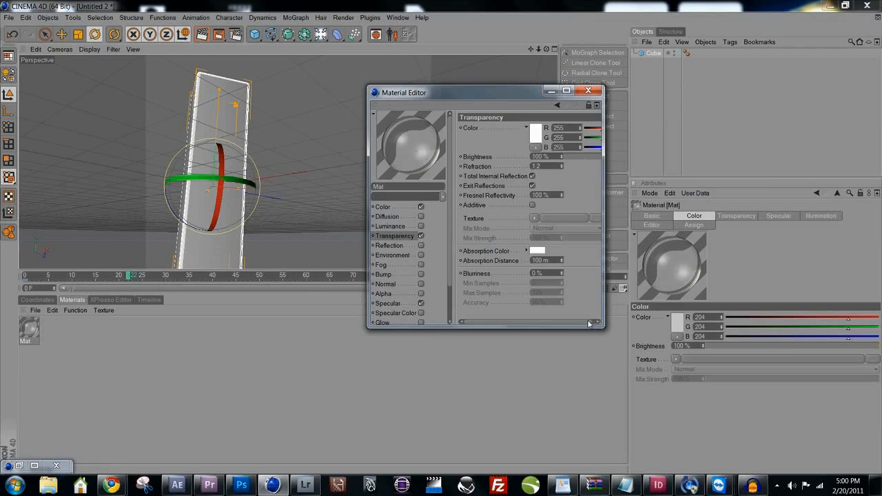
Enlarge the Material Editor window and raise the material's Specular height to about 63 %.
drag(589, 324, 607, 338)
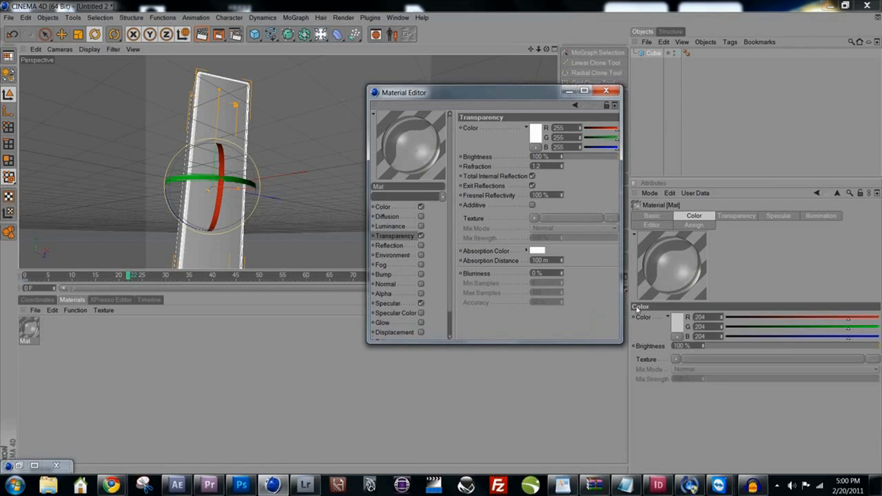
drag(490, 95, 428, 72)
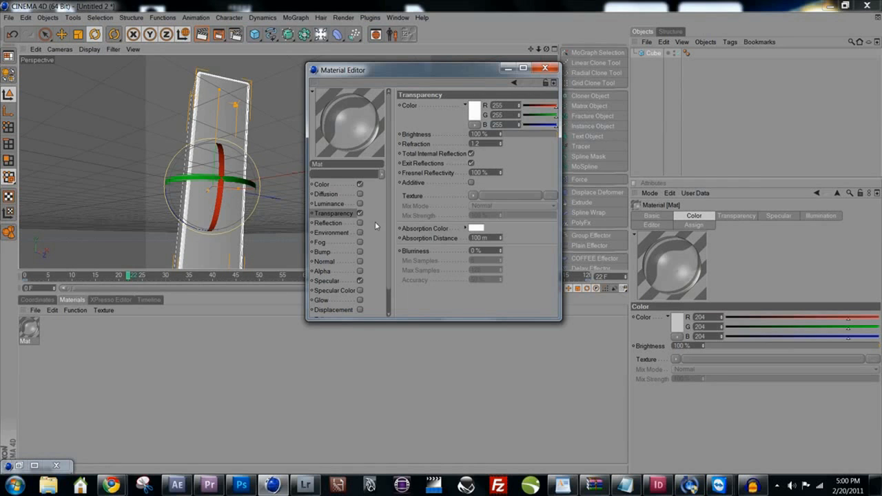
click(327, 280)
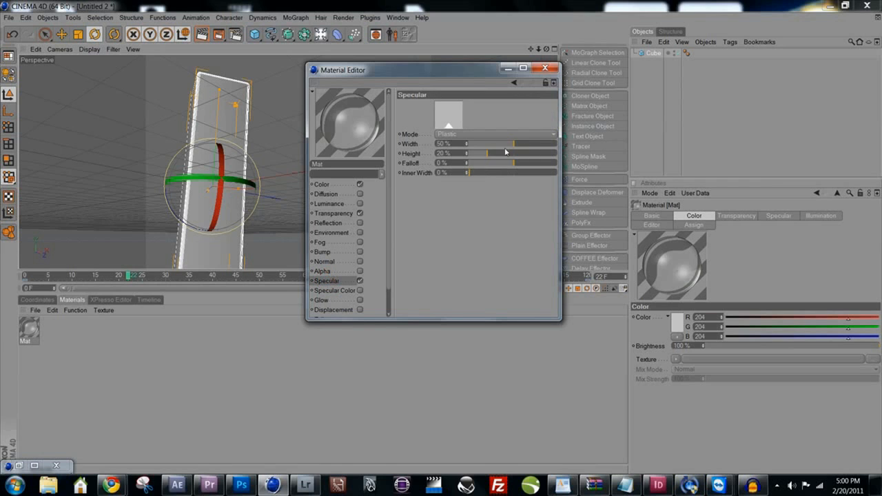
drag(489, 155, 525, 155)
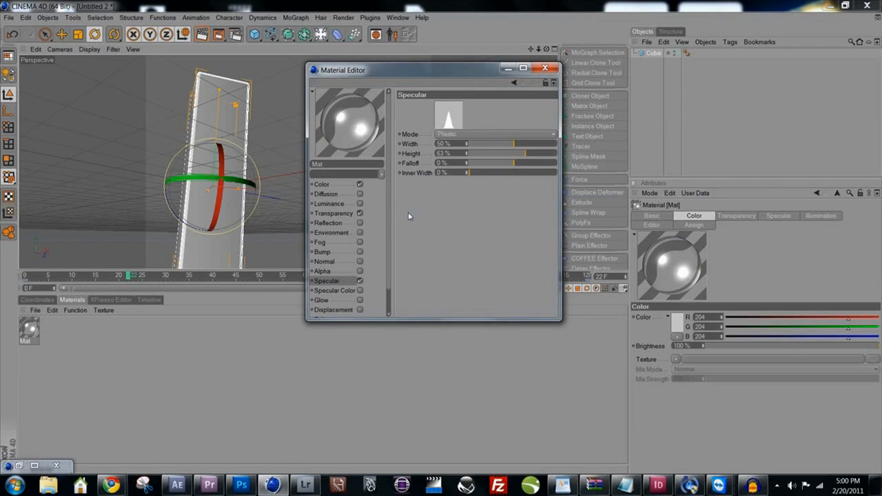
Enable the material's Reflection channel with a Fresnel texture and close the Material Editor.
drag(389, 216, 384, 251)
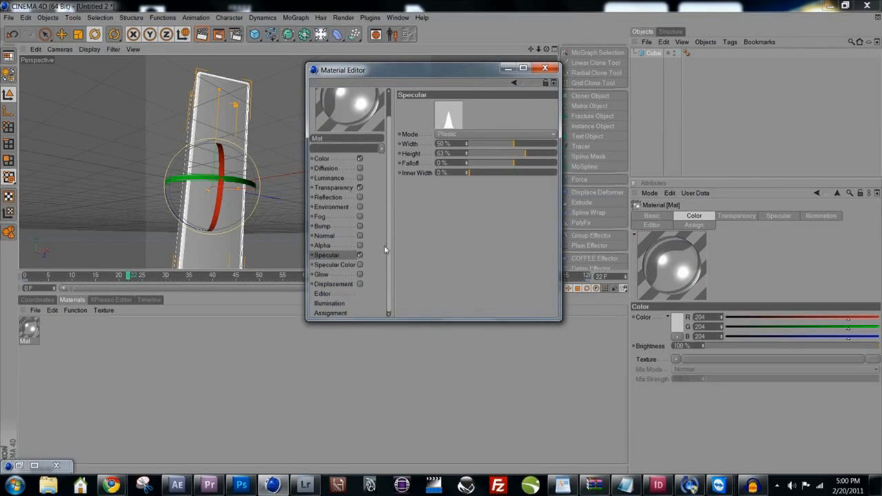
scroll(384, 248, up, 2)
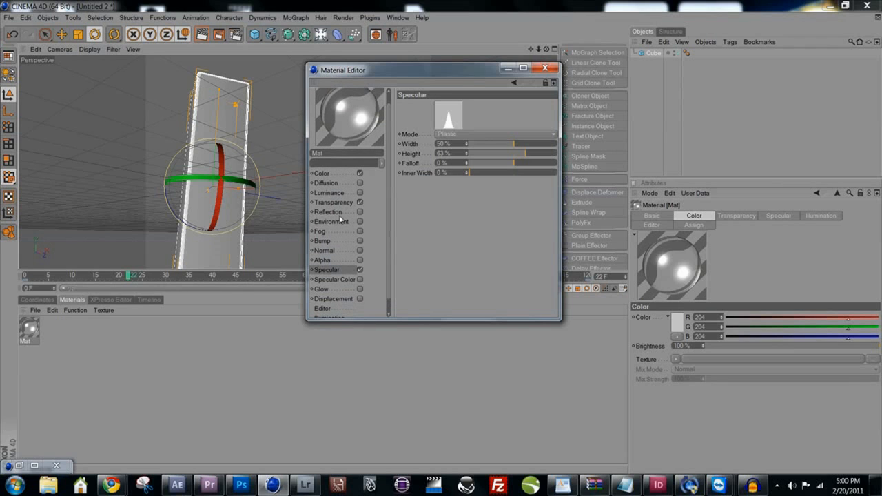
click(338, 213)
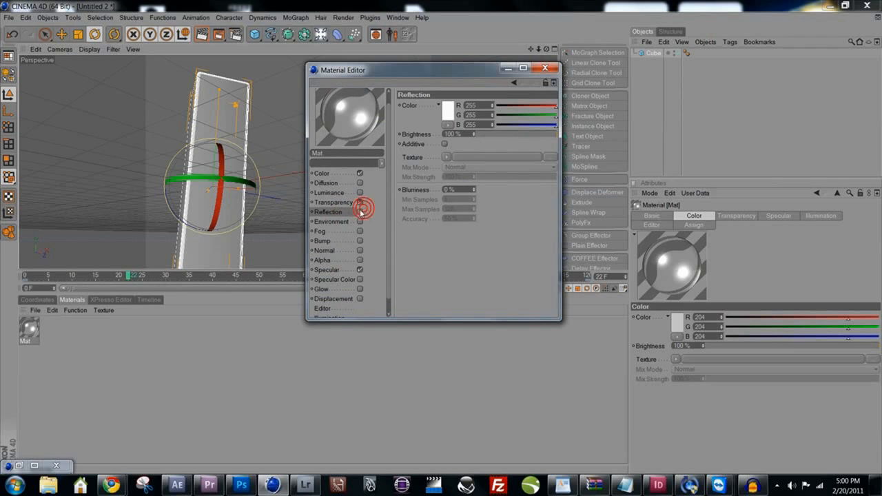
click(359, 212)
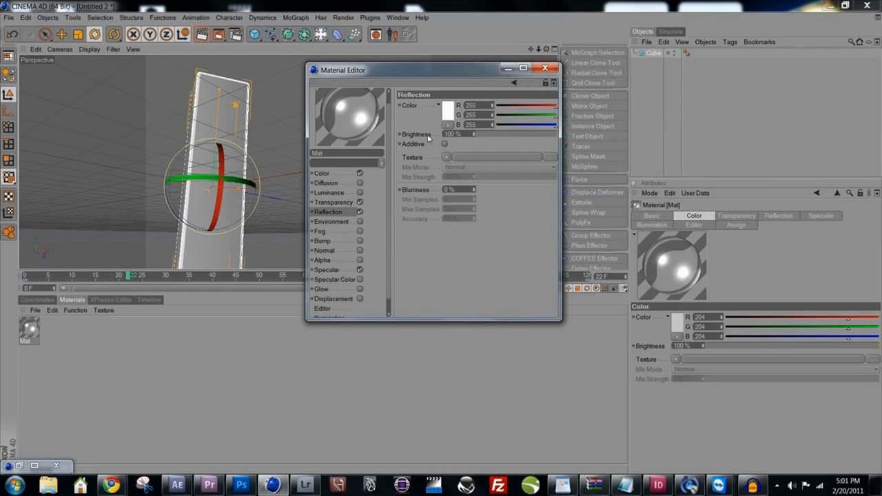
click(444, 156)
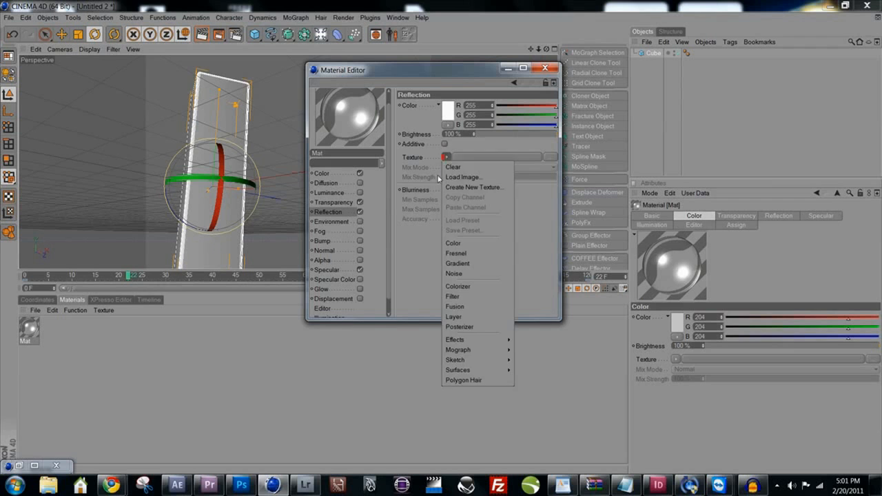
click(457, 252)
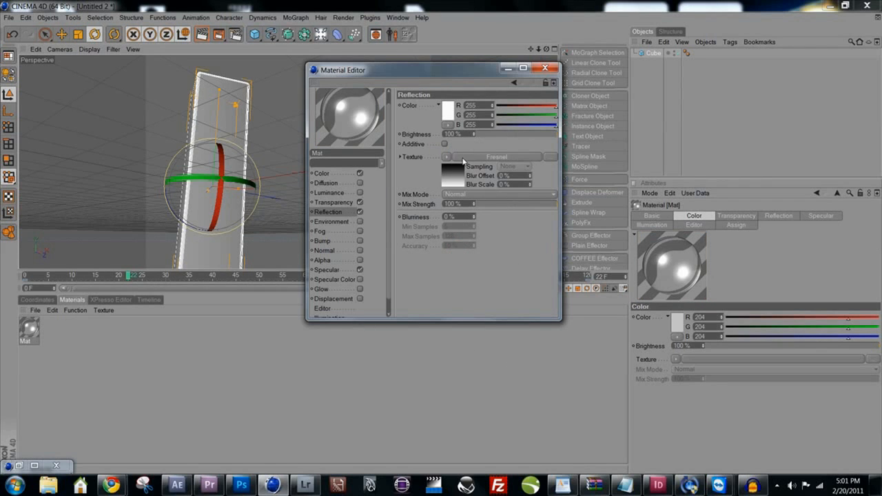
double_click(316, 72)
Apply the Mat material to the cube, rendering the view before and after.
click(201, 34)
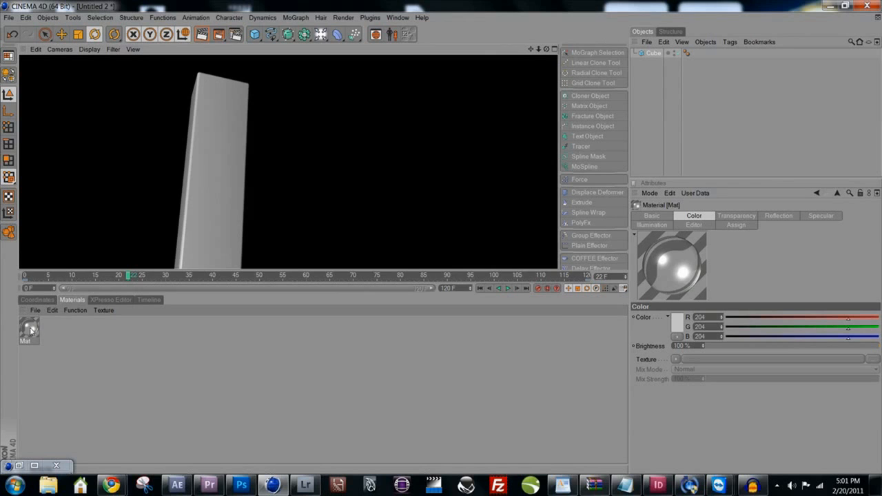
drag(30, 330, 235, 195)
drag(29, 330, 429, 128)
drag(656, 64, 653, 54)
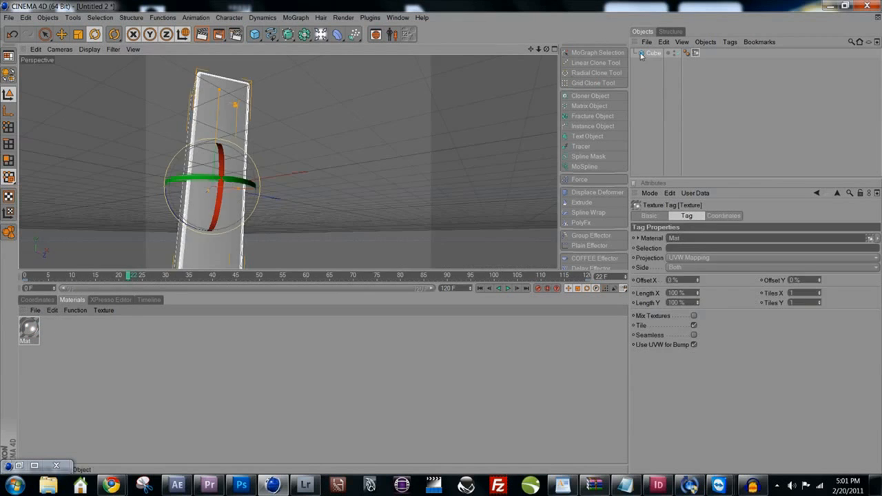
click(201, 35)
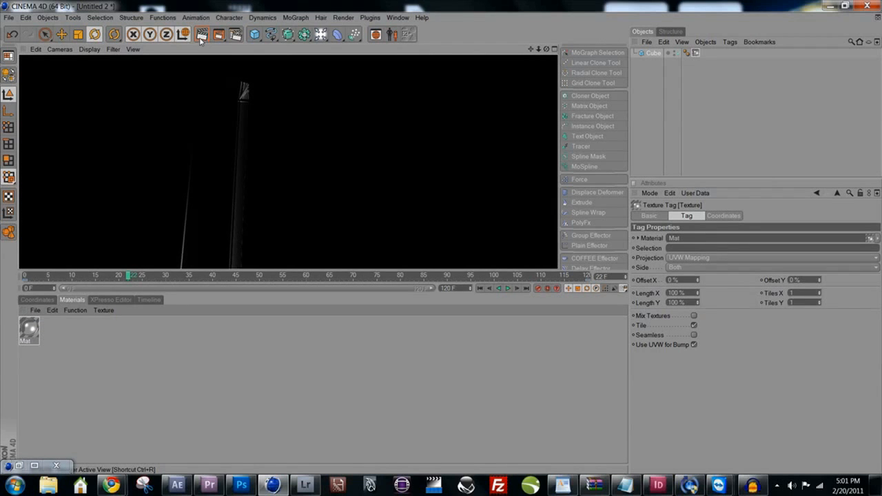
Add a light, move it out of the pillar along its axis and render the view.
click(338, 35)
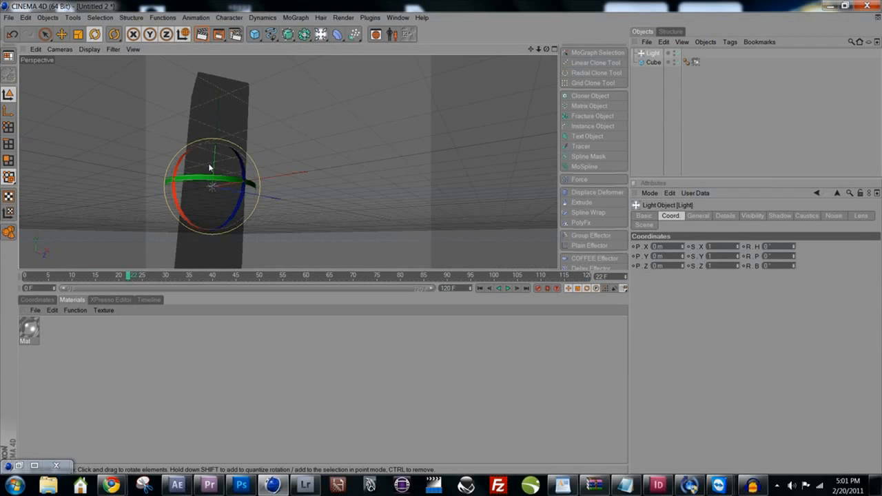
click(61, 34)
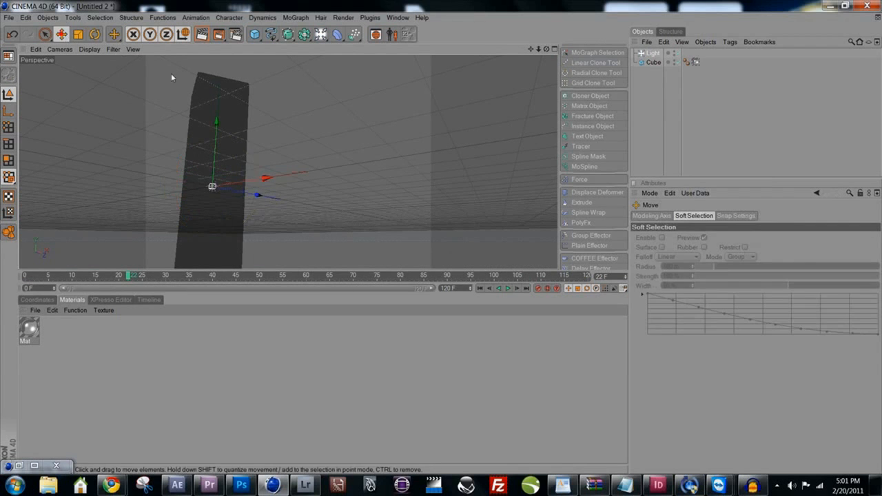
drag(252, 193, 441, 164)
click(200, 34)
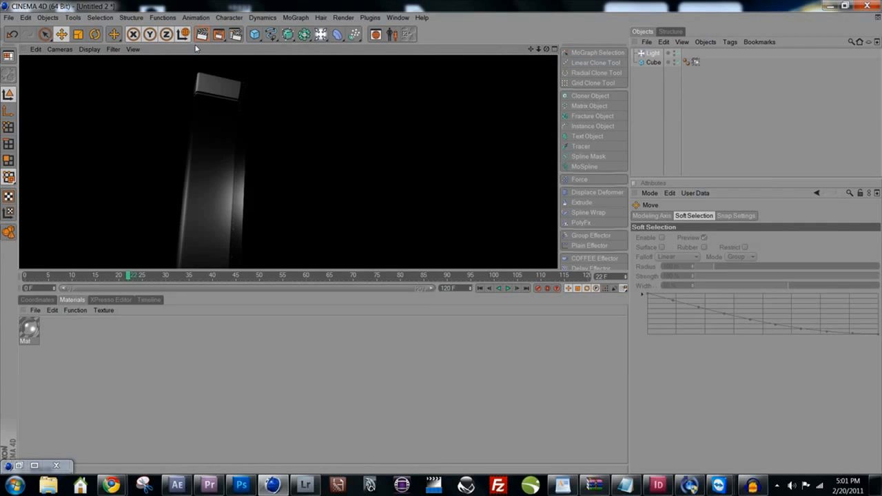
Reselect the light and reposition it at about X 484 m, Y 44 m, Z 22 m.
click(355, 162)
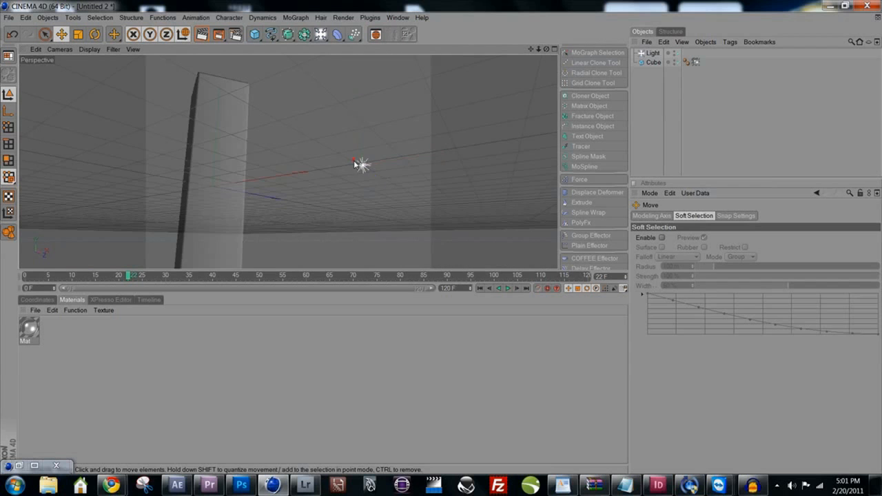
click(361, 166)
drag(360, 151, 382, 151)
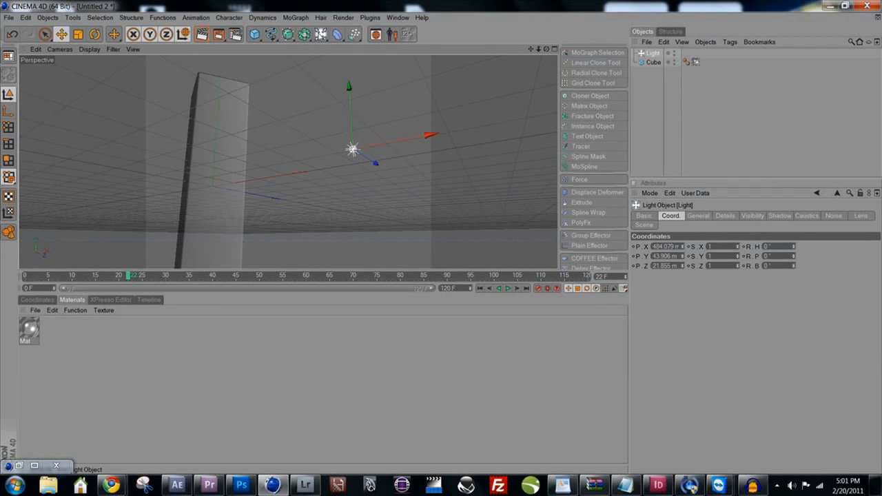
Add a standard camera to the scene from the current view.
click(322, 33)
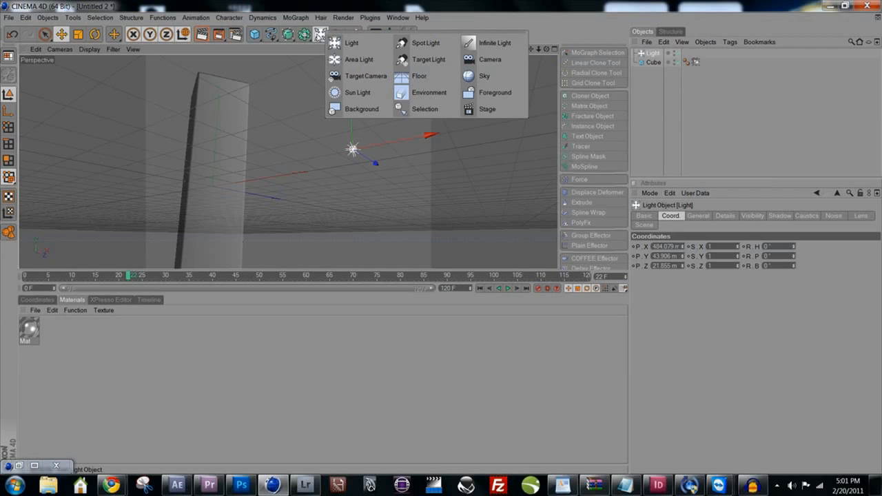
click(471, 61)
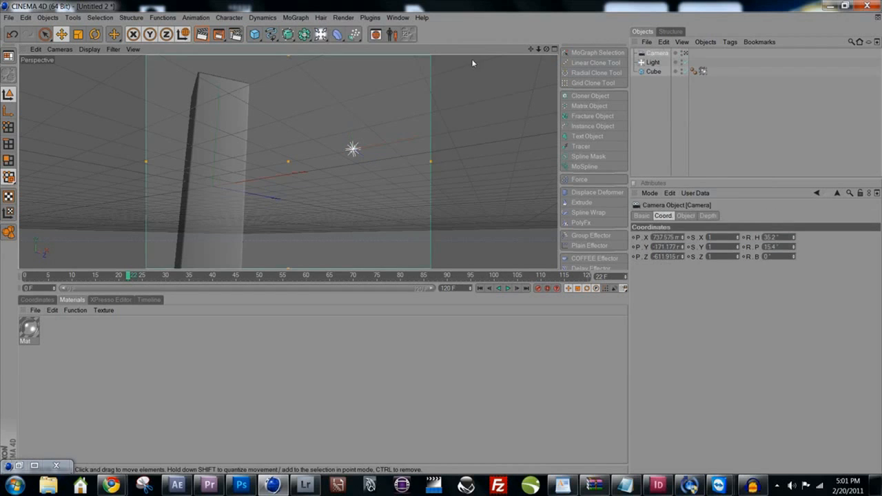
click(684, 53)
Examine the camera and pillar from outside, switching between the camera's view and the editor view.
alt+right_drag(438, 139, 329, 143)
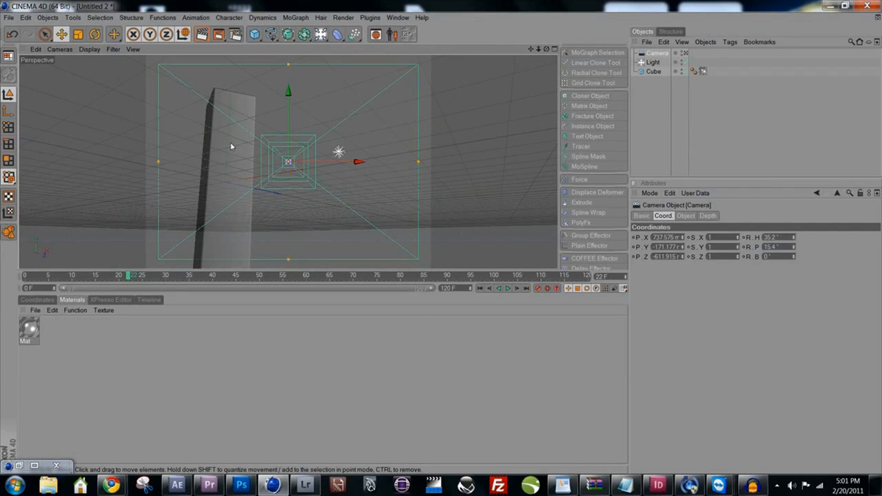
alt+drag(231, 142, 211, 202)
alt+drag(262, 171, 377, 193)
click(685, 53)
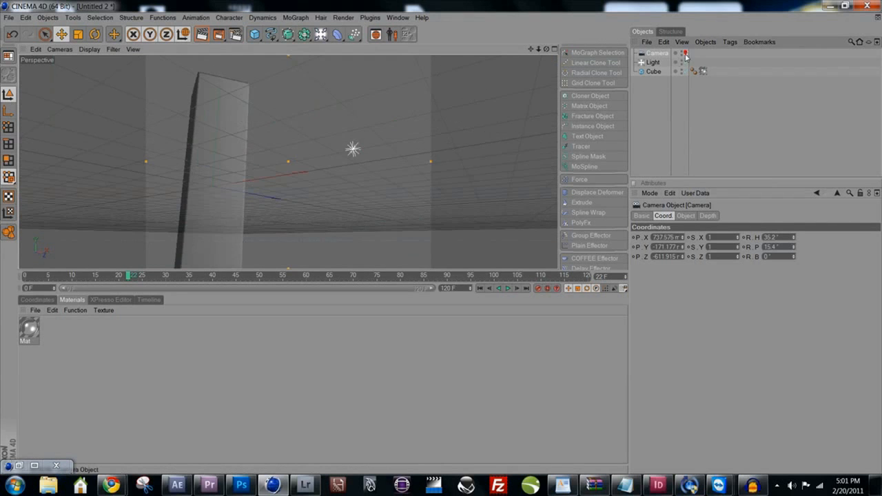
click(684, 54)
click(686, 55)
click(686, 54)
alt+drag(309, 146, 223, 171)
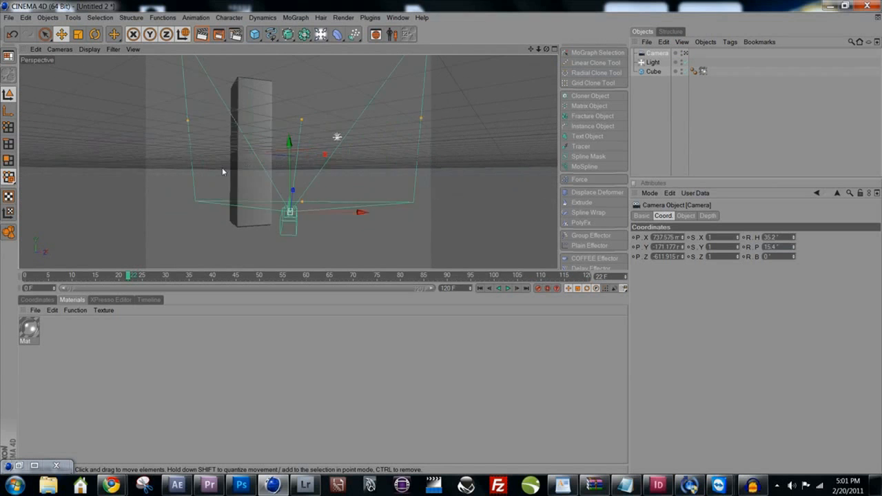
alt+right_drag(222, 172, 408, 162)
alt+drag(408, 162, 213, 170)
alt+right_drag(214, 170, 268, 125)
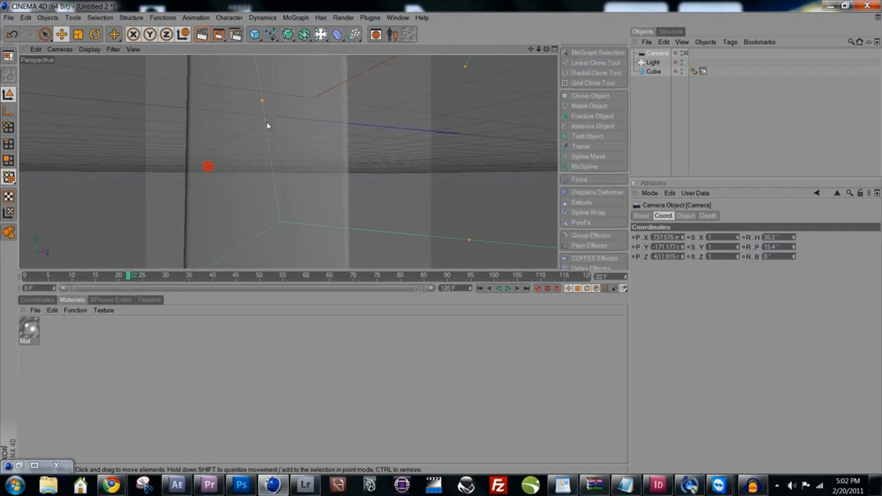
Render the glass pillar from several close-up angles to check how the light plays across its edges.
click(202, 35)
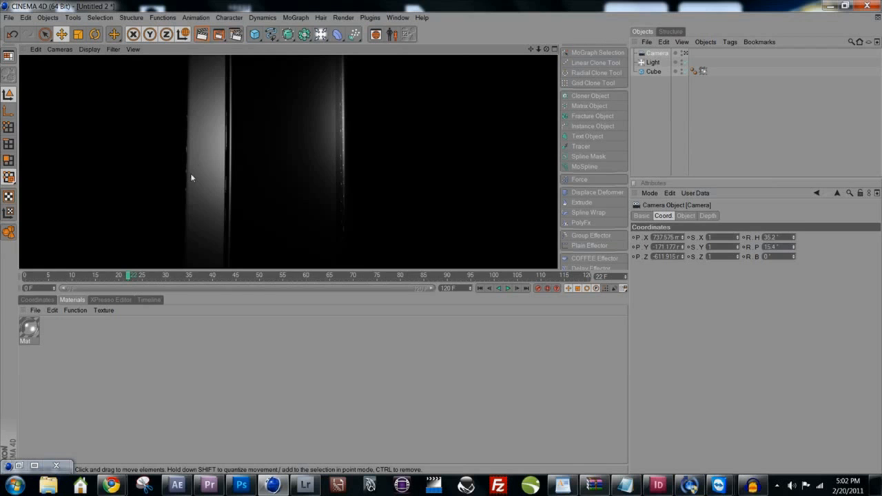
alt+drag(223, 171, 206, 163)
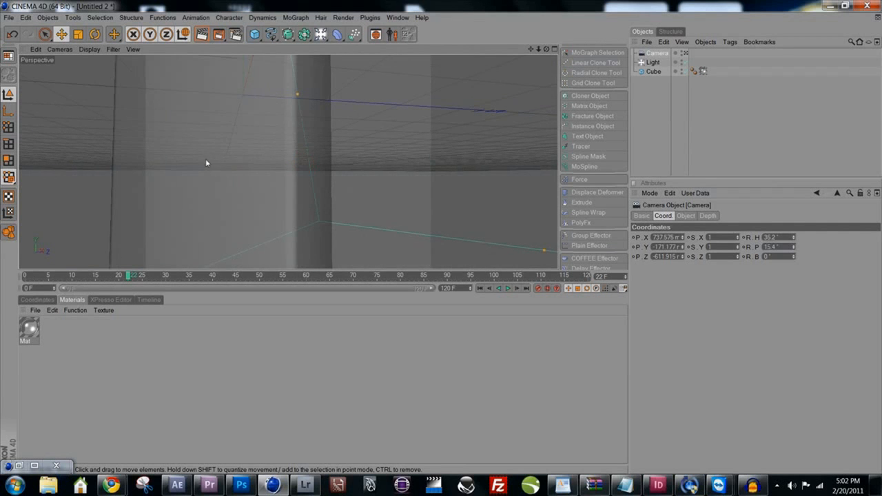
click(202, 37)
mouse_move(211, 187)
alt+mouse_down()
mouse_move(316, 193)
mouse_move(297, 189)
mouse_move(290, 193)
mouse_move(311, 197)
mouse_move(298, 199)
mouse_move(292, 191)
alt+mouse_up()
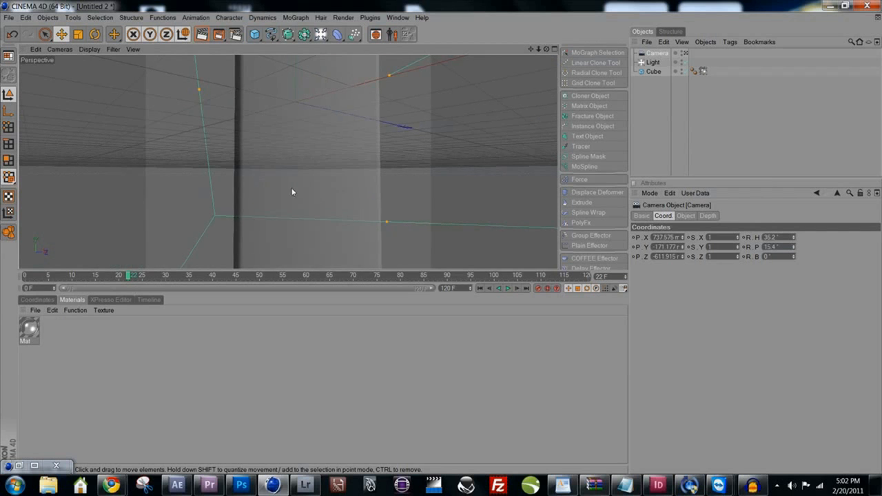
click(206, 38)
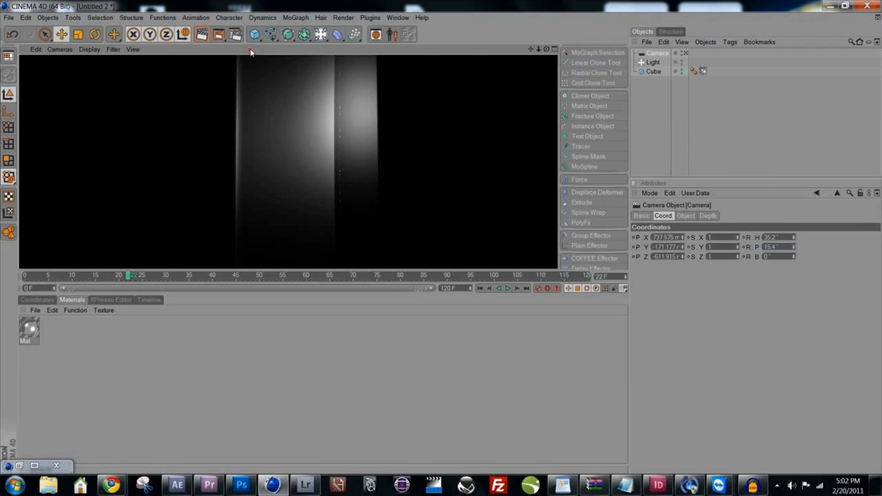
In the render settings, set anti-aliasing to Best with the Animation filter and a minimum level of 2x2.
click(238, 37)
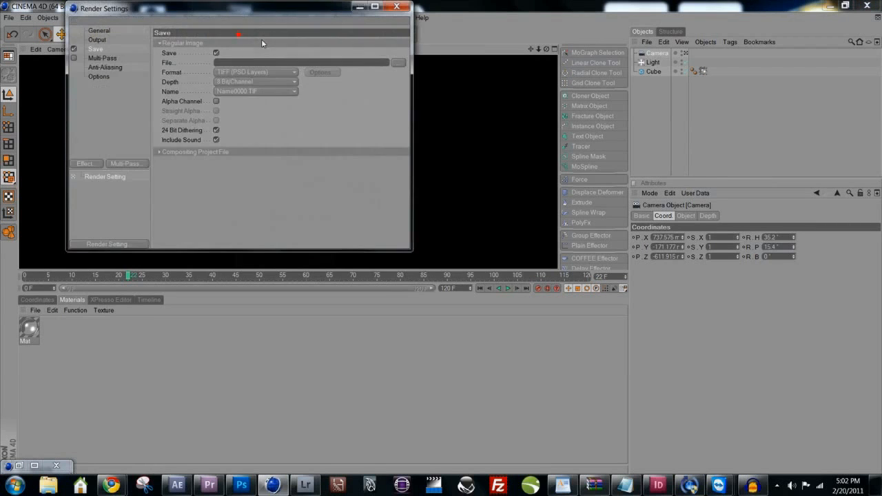
drag(249, 11, 520, 52)
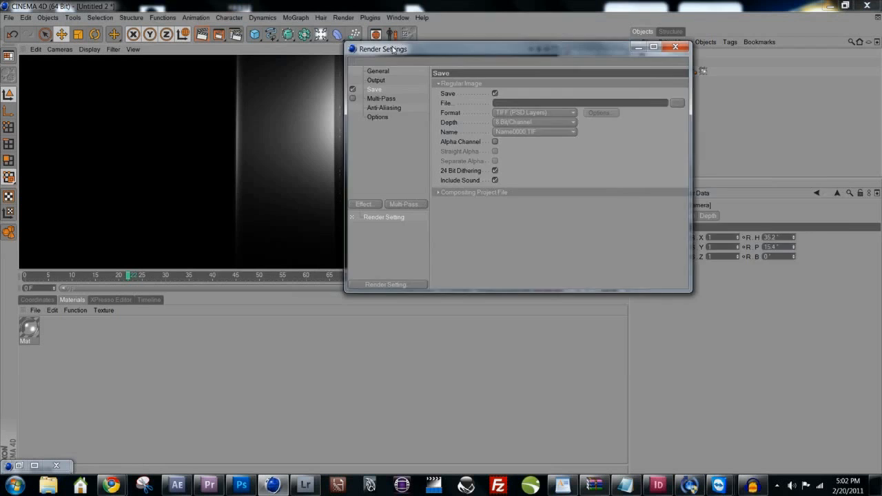
drag(394, 51, 419, 75)
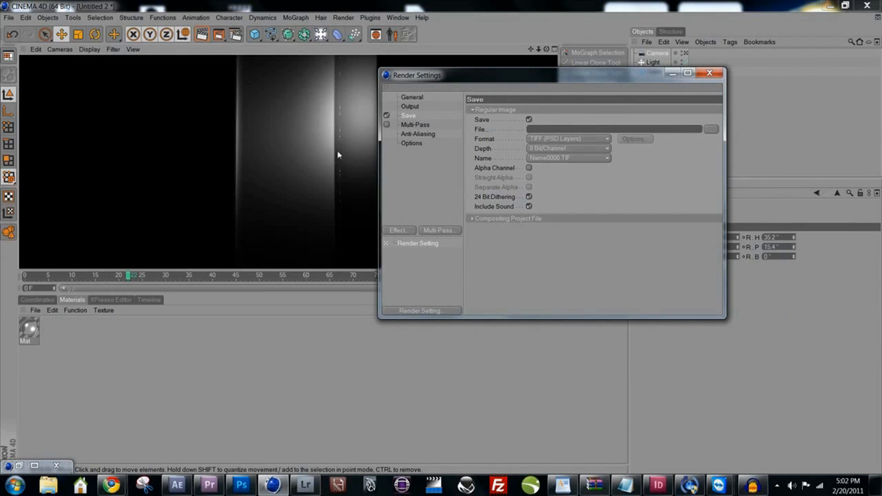
click(418, 133)
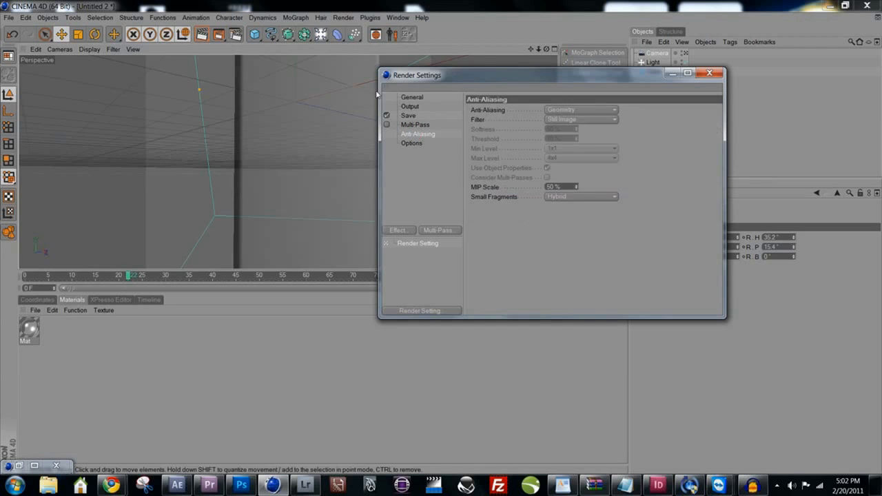
click(567, 111)
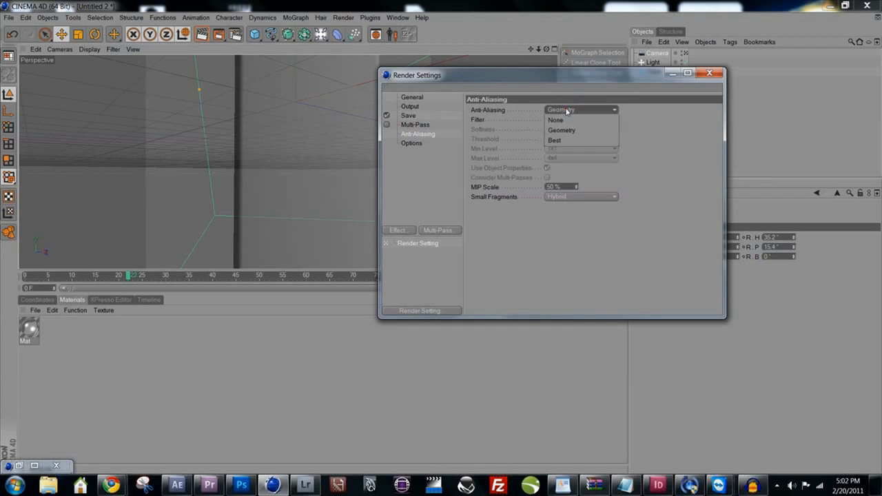
click(572, 140)
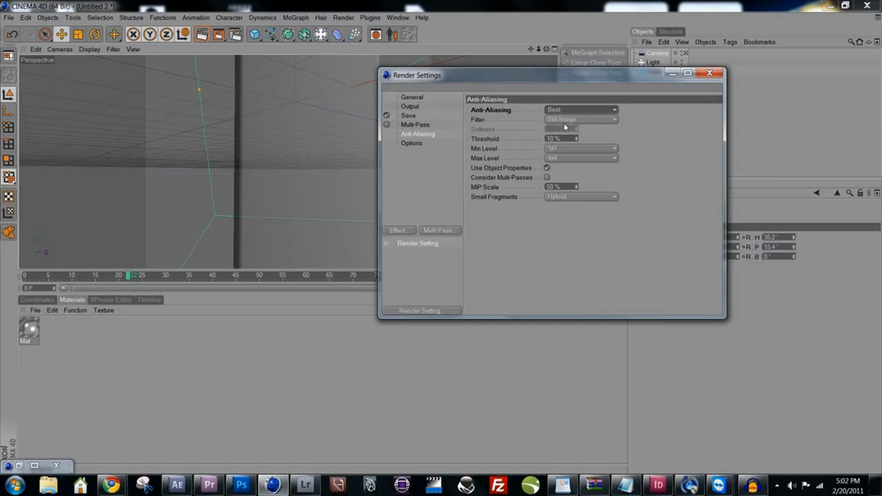
click(555, 122)
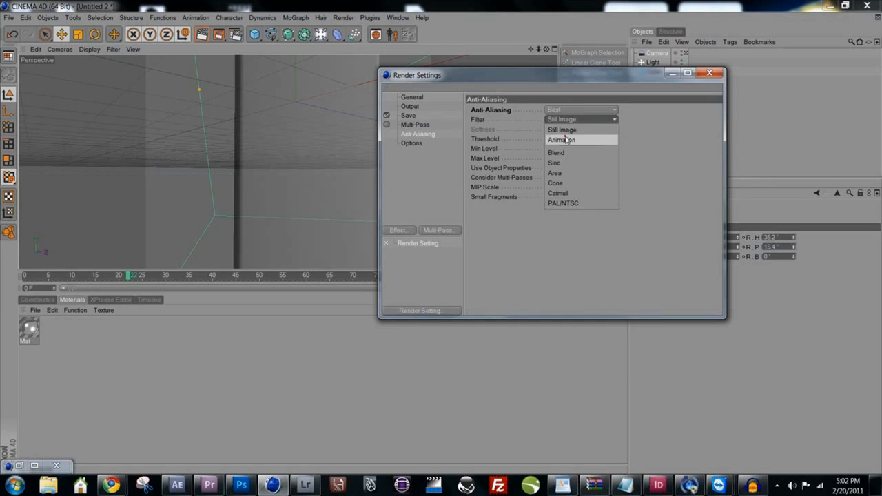
click(567, 137)
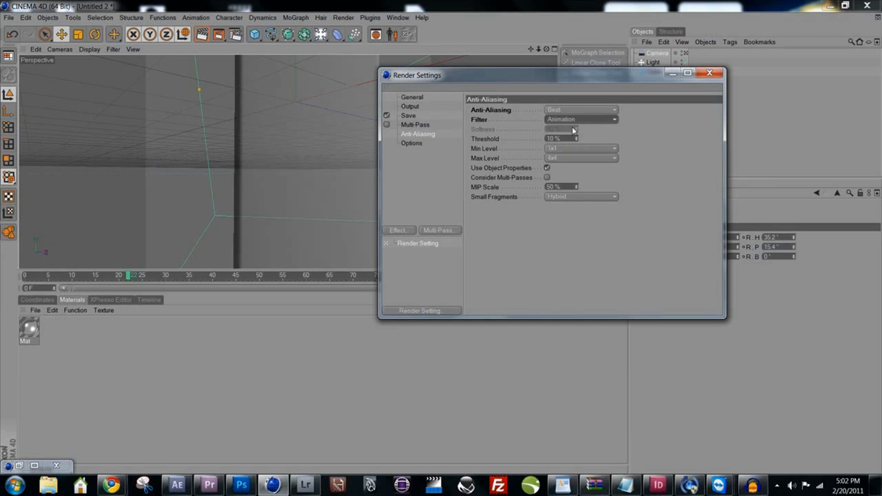
click(551, 149)
click(562, 168)
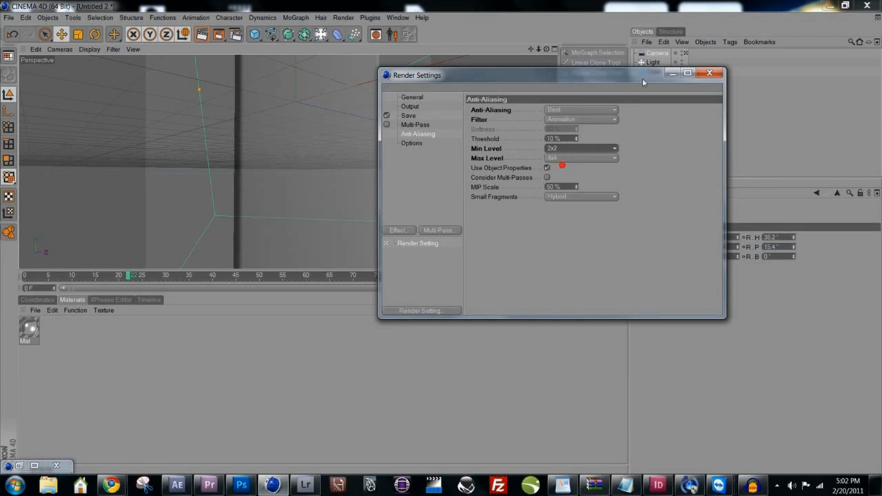
Close the render settings and render the view to check the pillar's edges with the new anti-aliasing.
right_click(414, 76)
click(321, 147)
click(202, 34)
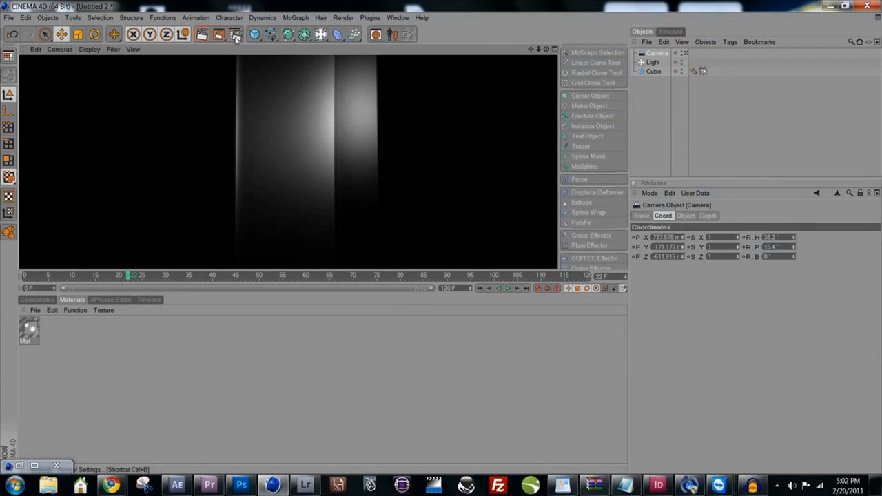
Try a 4x4 minimum anti-aliasing level in a test render, restore it to 2x2 and close the render settings.
click(235, 34)
click(582, 148)
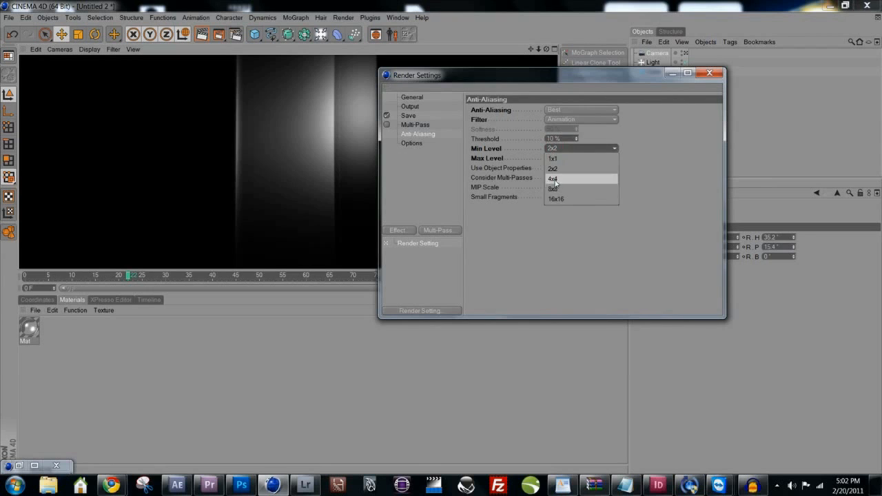
click(556, 176)
click(201, 34)
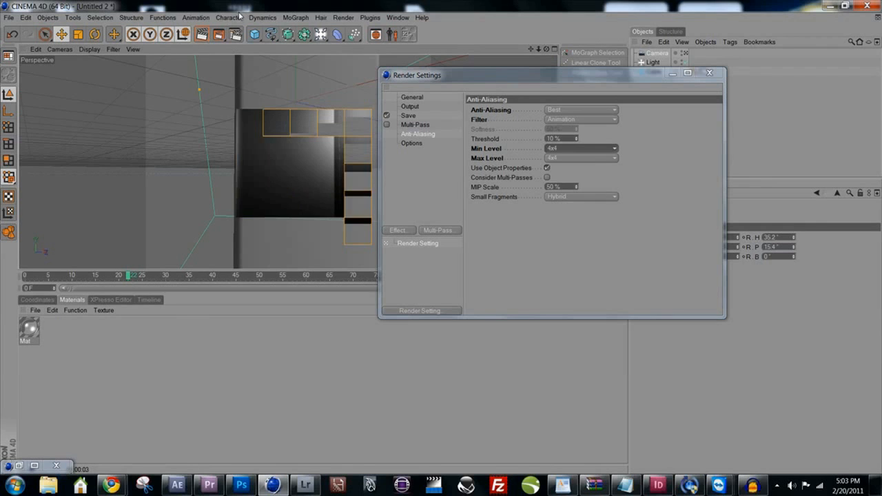
click(574, 149)
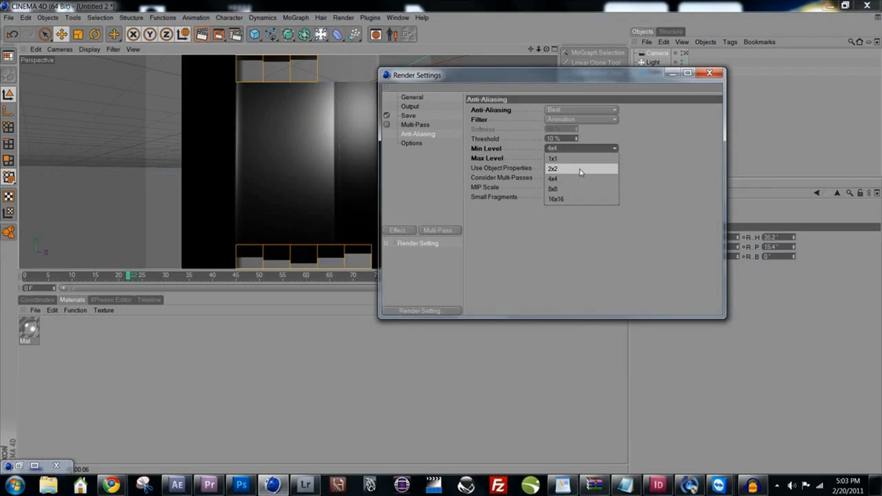
click(579, 170)
double_click(386, 76)
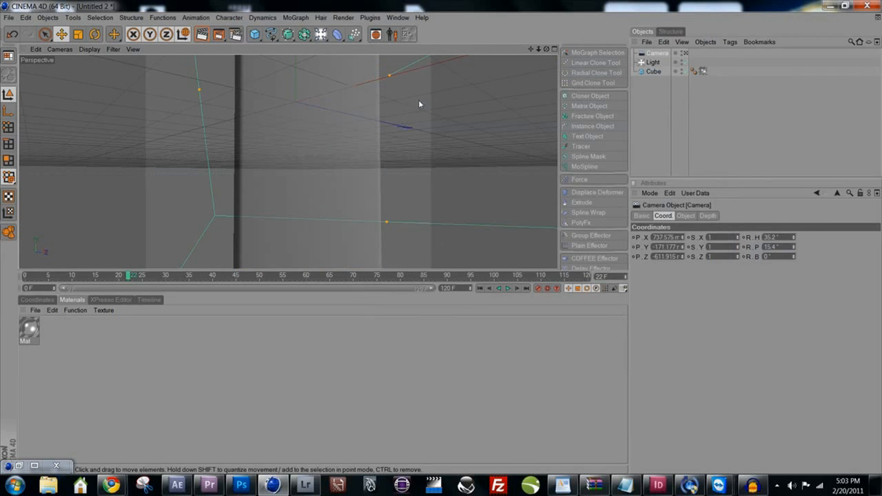
Leave the camera's view and render the whole pillar at frames 22 and 8.
click(685, 53)
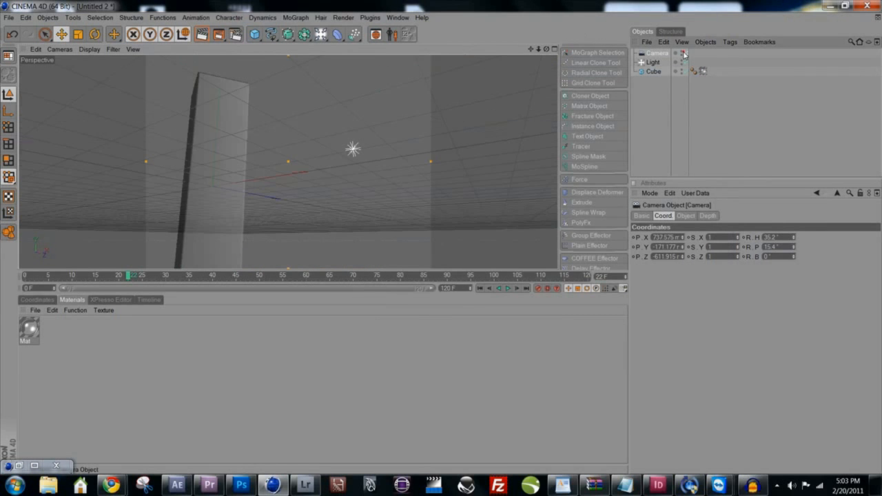
click(202, 35)
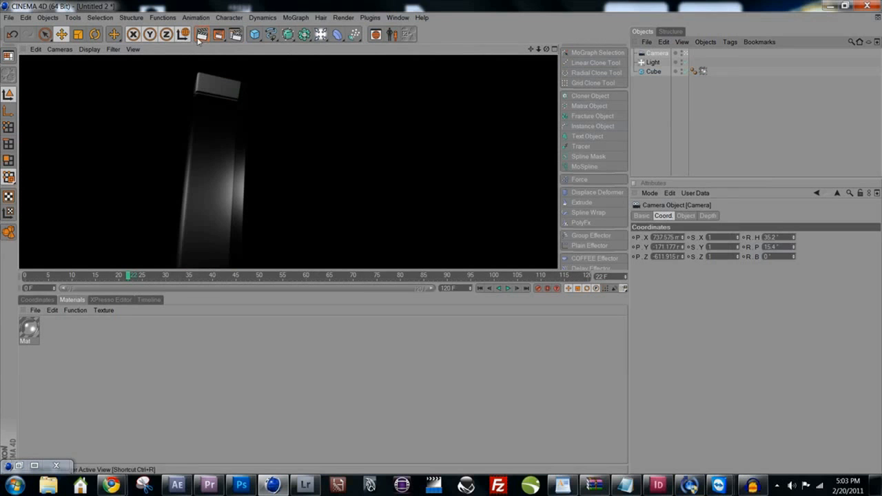
drag(132, 276, 63, 276)
click(202, 35)
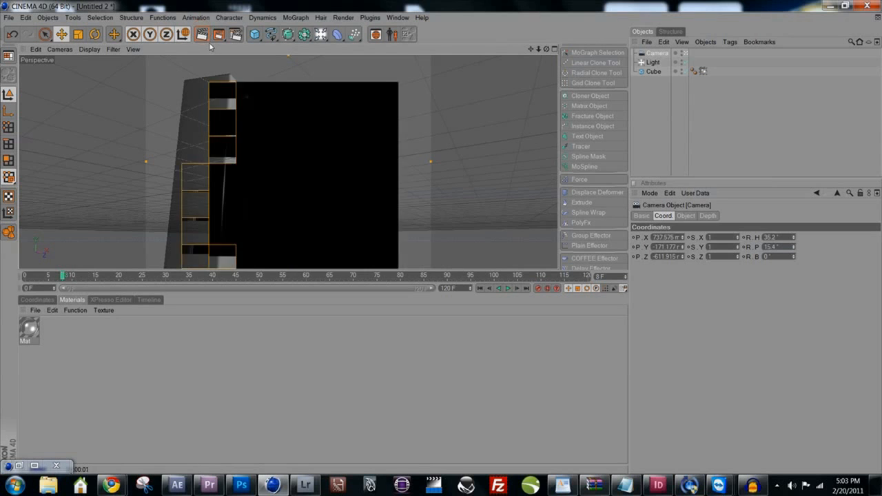
Compare renders of frame 15 with anti-aliasing set to Geometry and set back to Best, and close the render settings.
drag(72, 276, 94, 276)
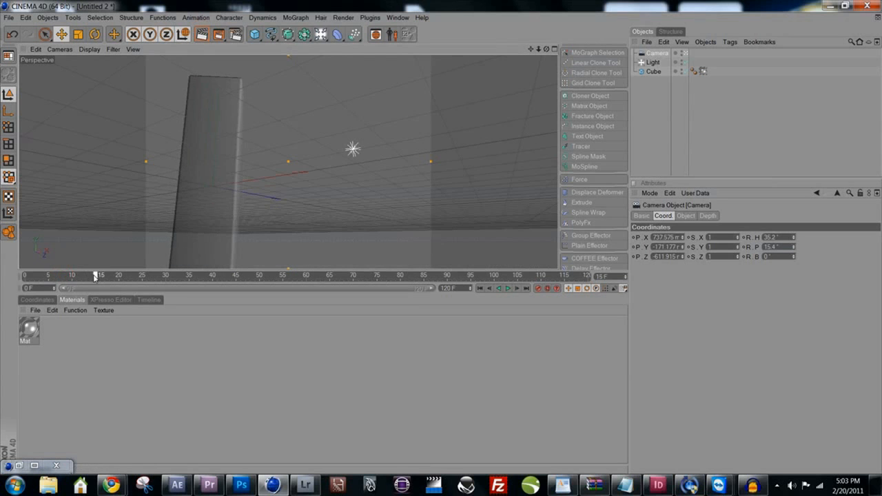
click(235, 34)
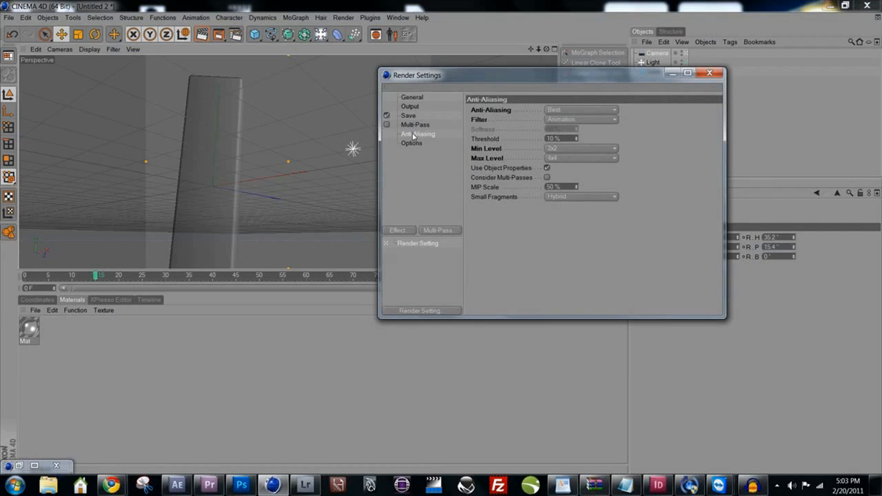
click(558, 111)
click(559, 125)
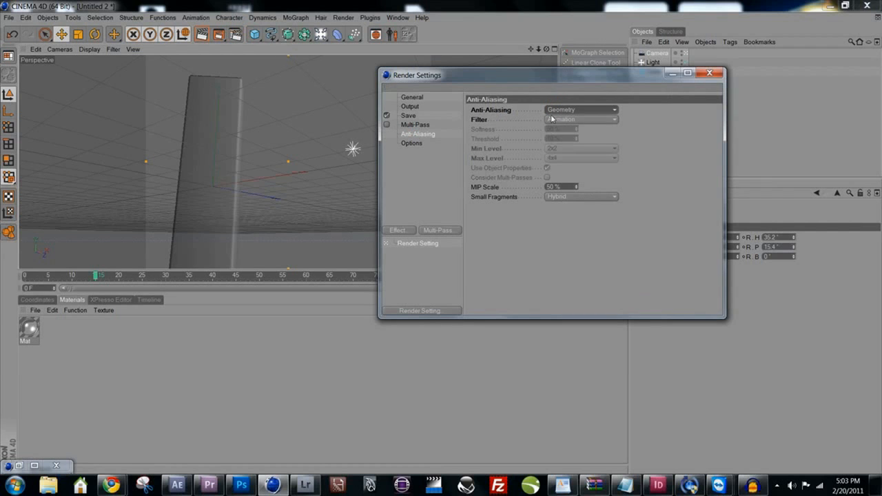
click(220, 37)
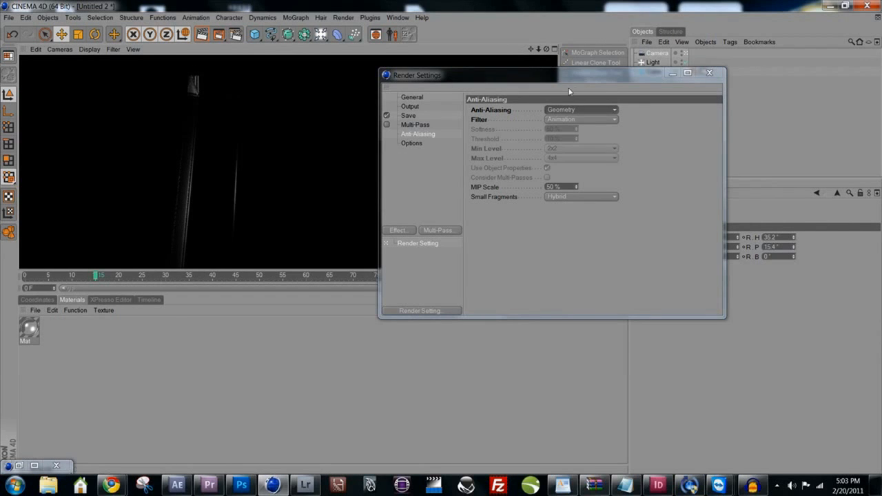
click(572, 109)
click(562, 141)
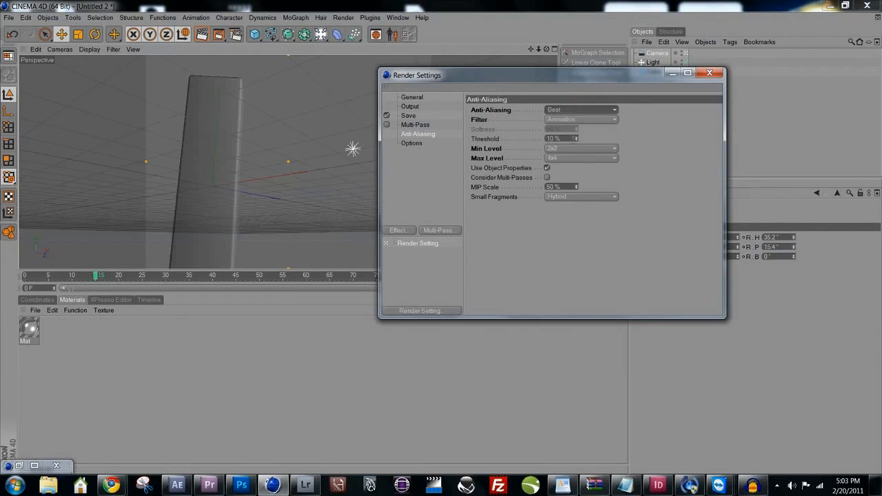
click(201, 35)
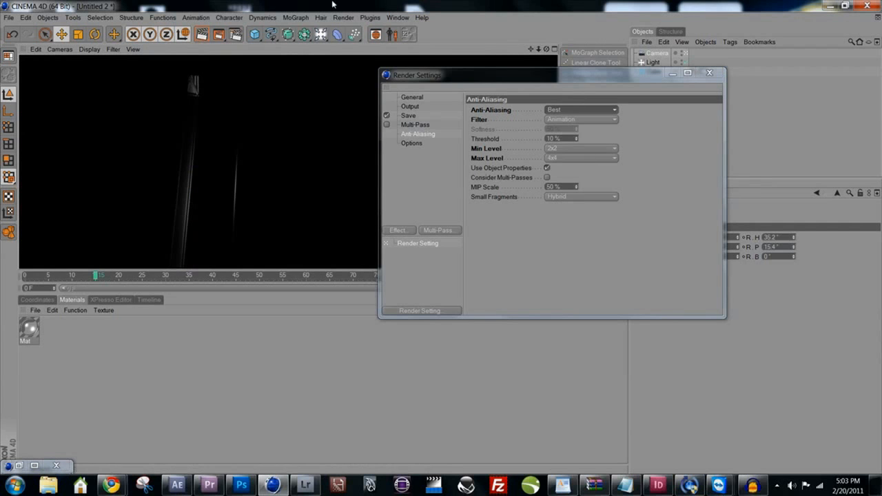
double_click(386, 75)
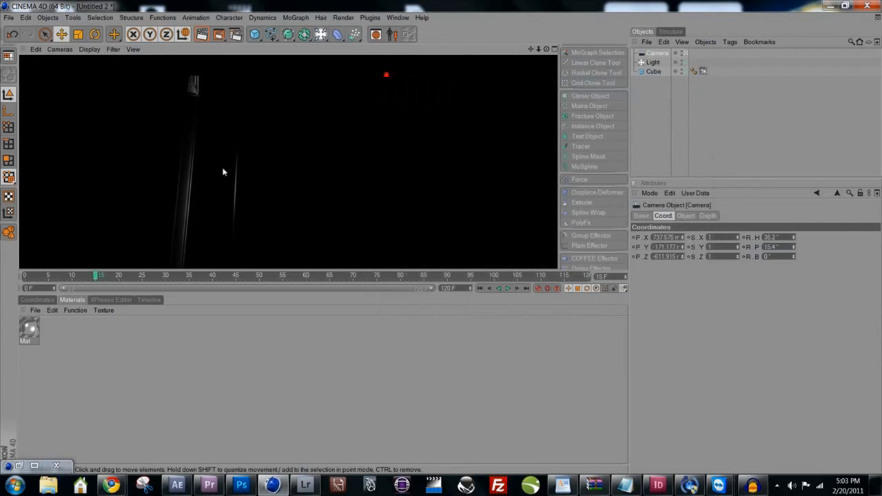
Render the rotating pillar at frames 37, 48 and 65 to check its highlights.
click(116, 276)
drag(116, 276, 199, 276)
click(201, 35)
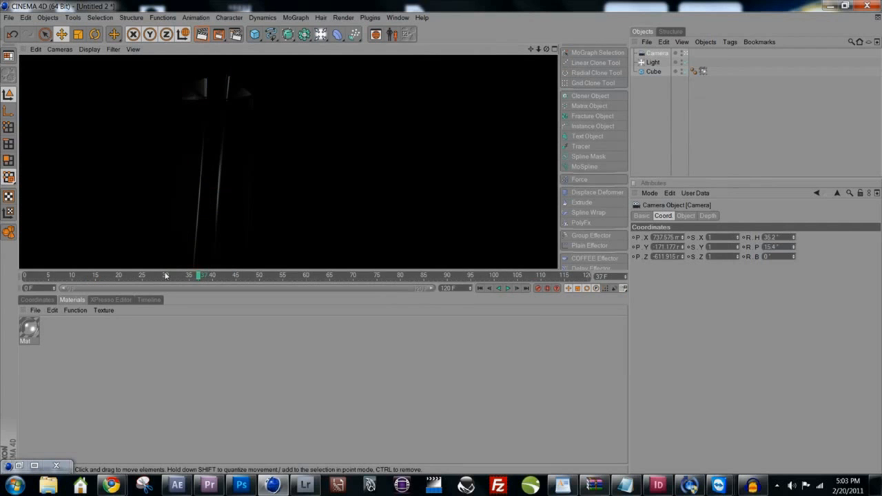
drag(198, 275, 250, 276)
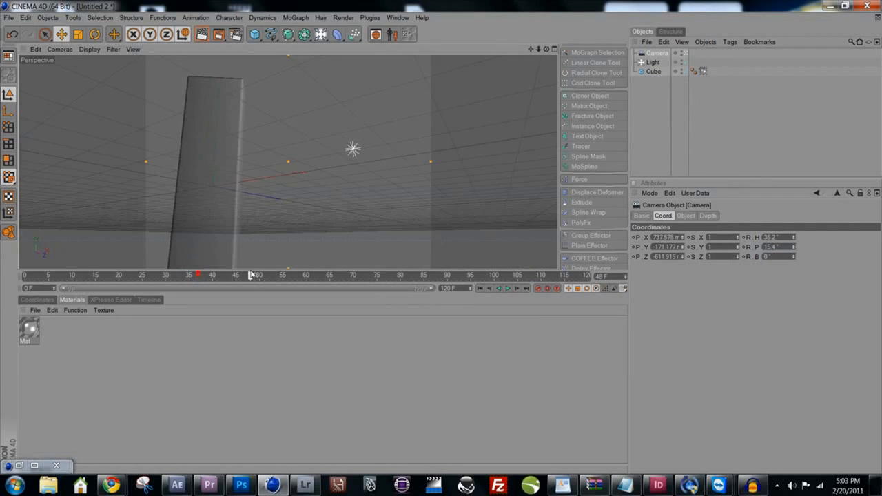
click(201, 35)
drag(250, 277, 330, 277)
click(202, 35)
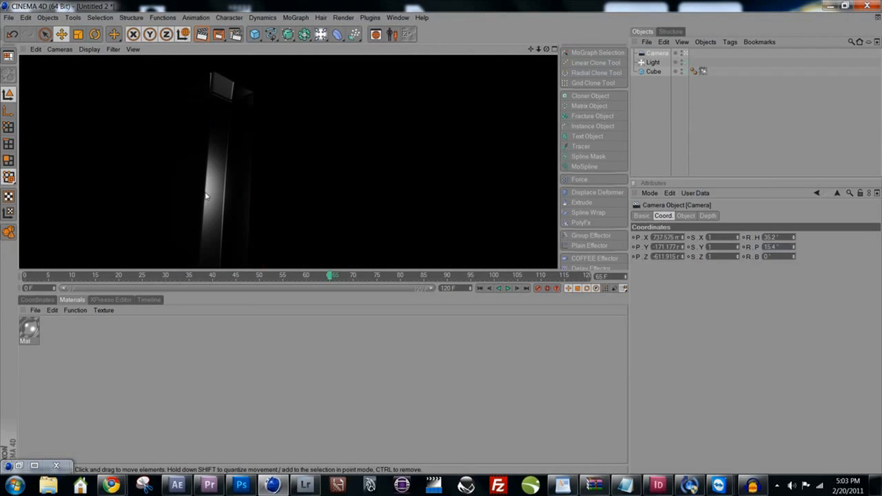
Increase the specular highlight width of the pillar's glass material and render the view.
double_click(29, 330)
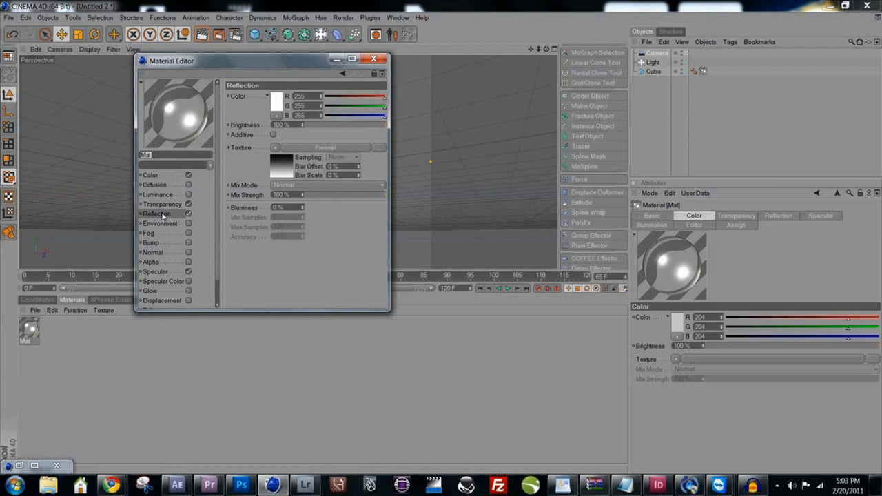
click(156, 271)
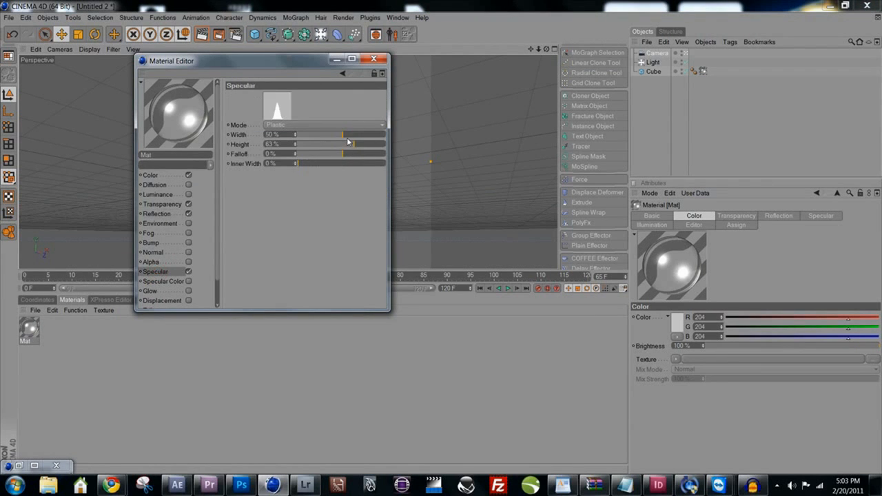
drag(343, 138, 360, 137)
click(373, 58)
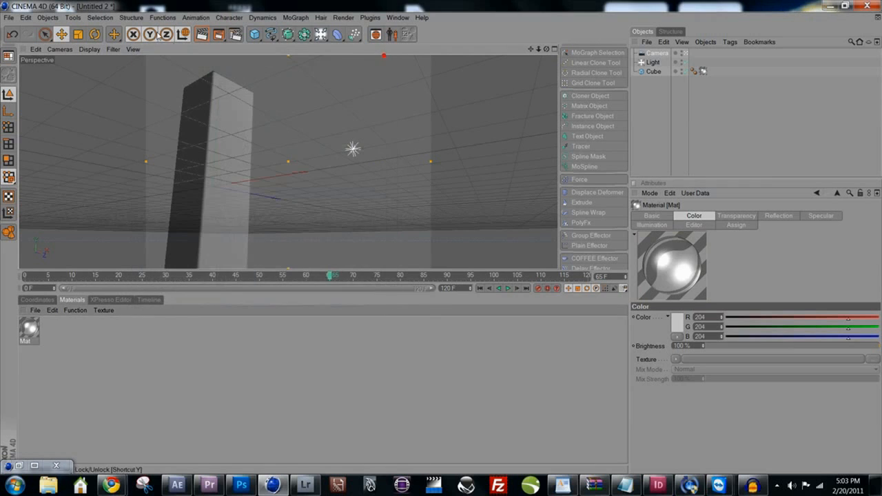
click(203, 35)
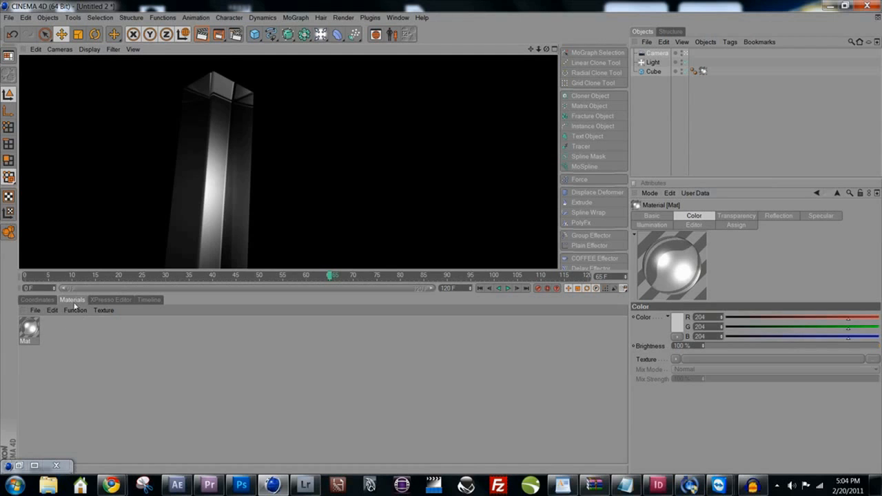
Create a new material with a pure black color, assign it to the pillar cube and render the view.
click(34, 311)
click(52, 318)
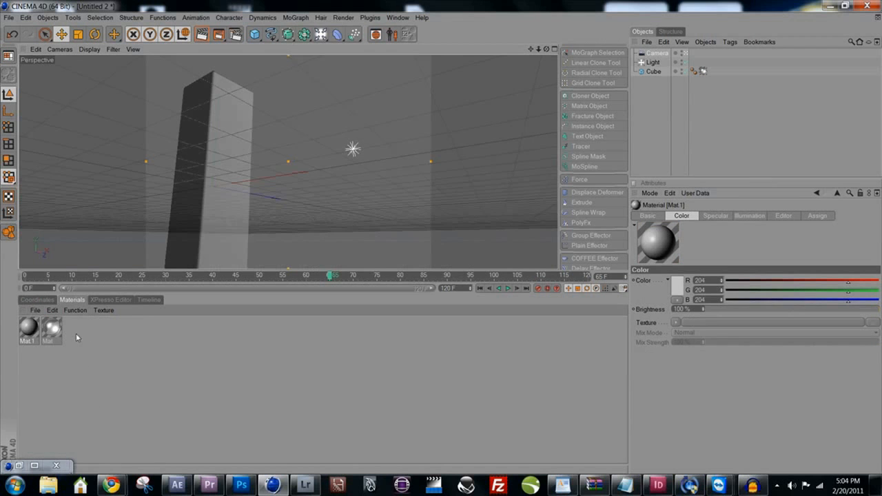
double_click(28, 330)
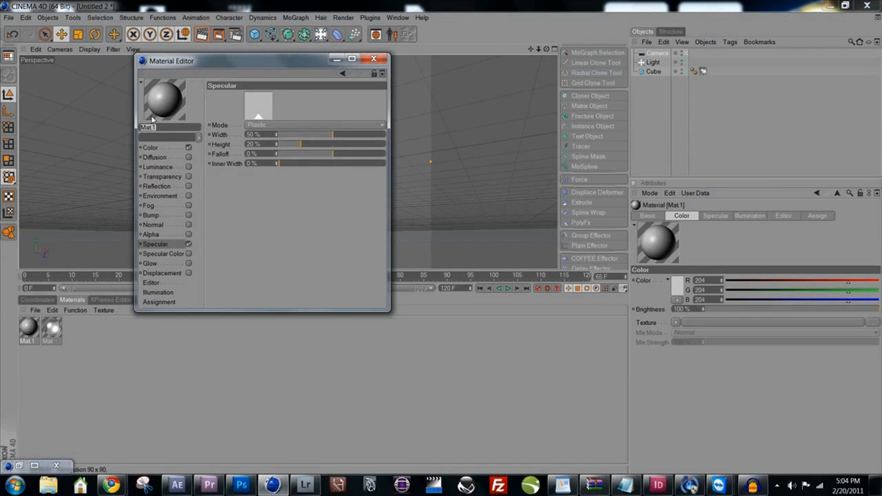
click(150, 147)
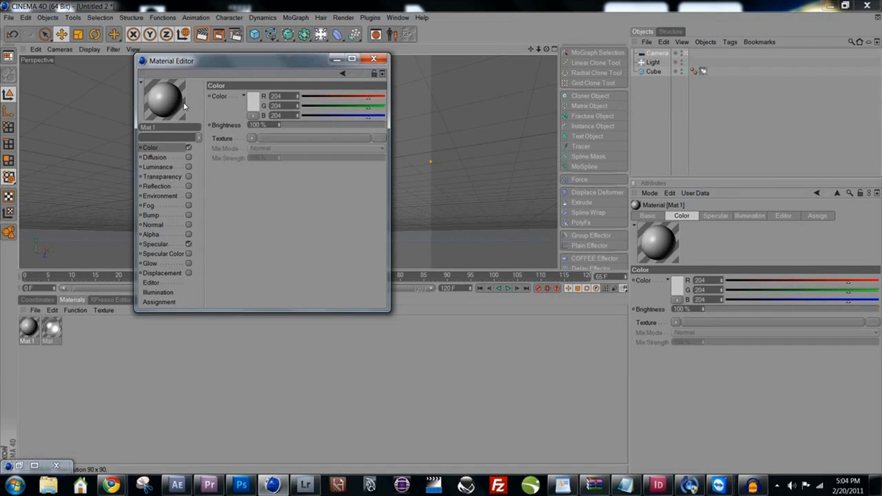
click(257, 100)
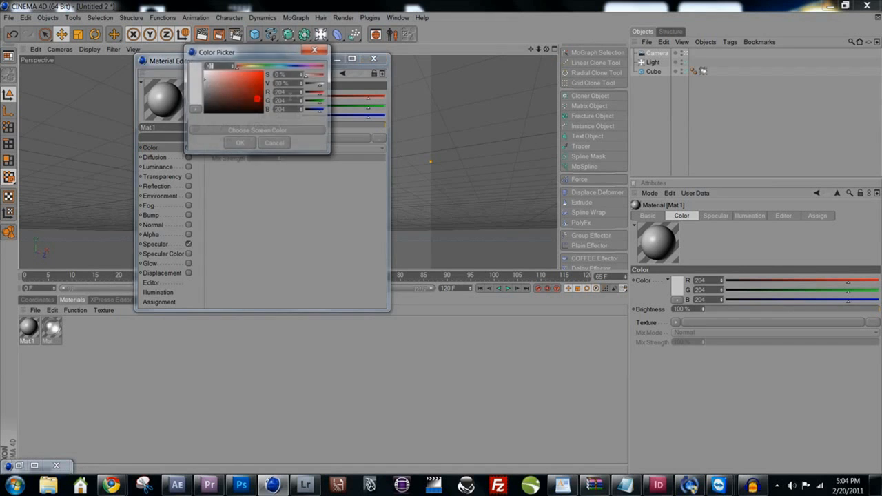
drag(257, 99, 197, 122)
click(235, 141)
click(373, 59)
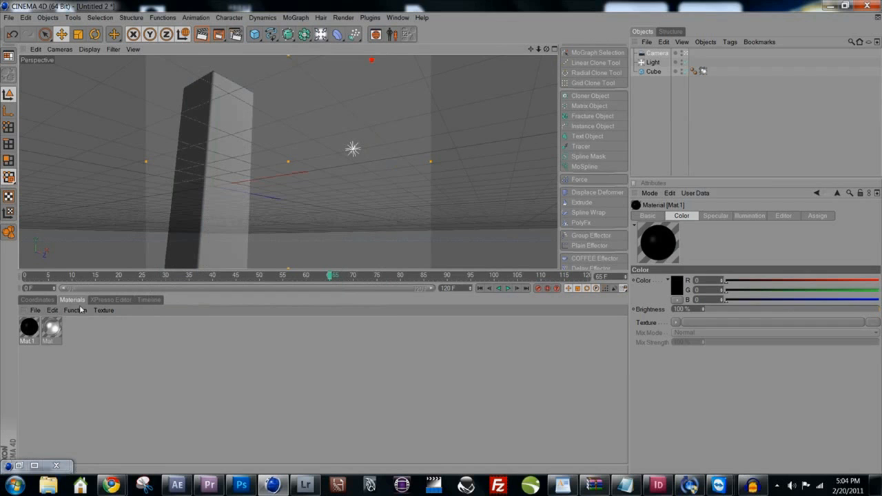
drag(649, 79, 653, 72)
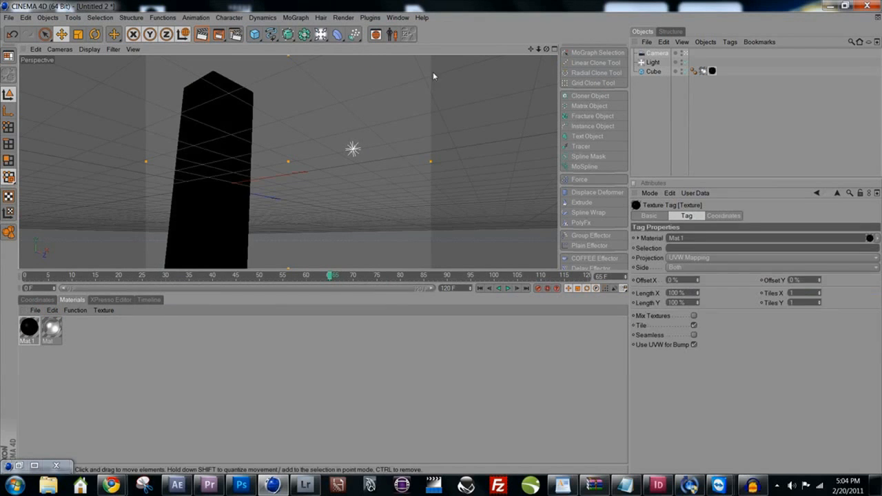
click(202, 35)
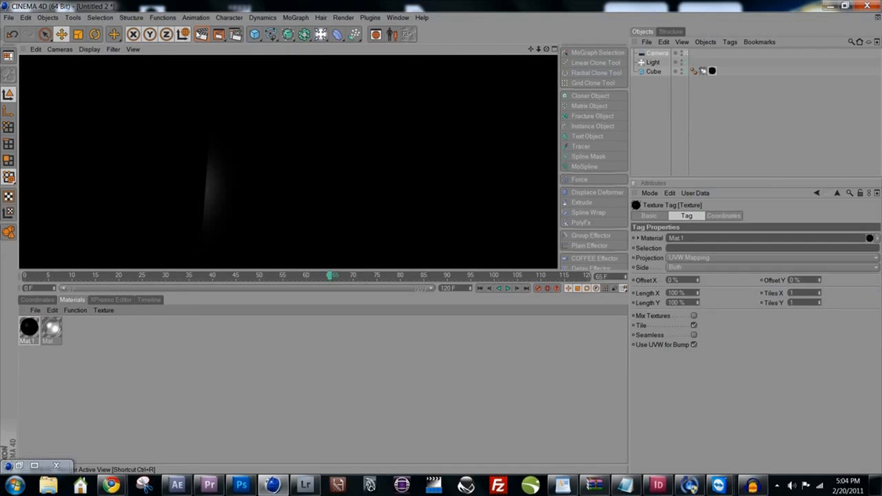
Enable the black material's alpha channel and load Earth_blackontrans_noborders.png from the Assets folder as its texture.
double_click(27, 329)
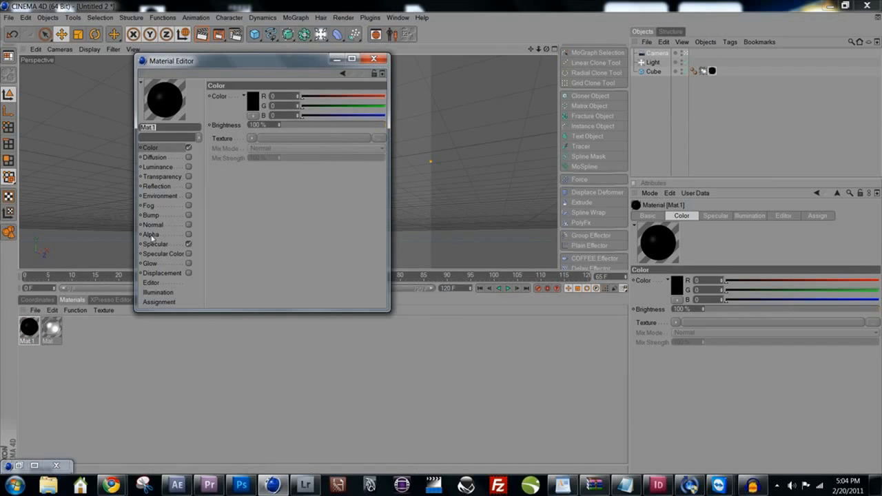
click(151, 235)
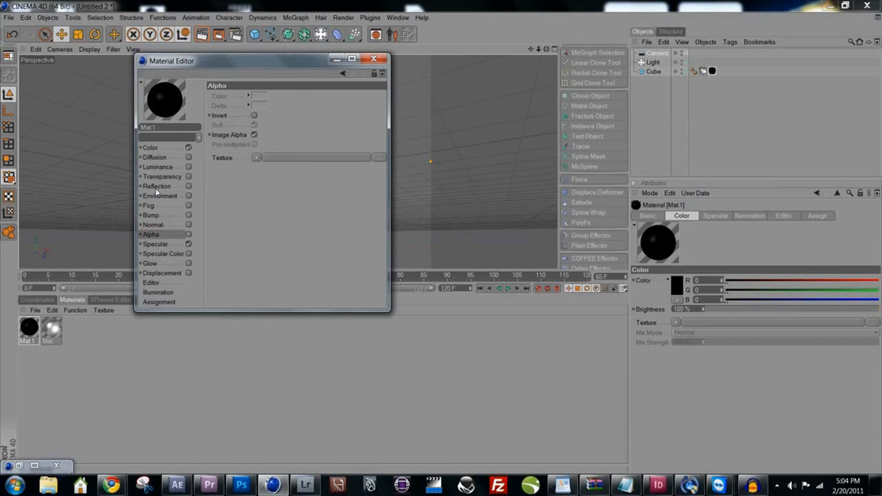
click(188, 235)
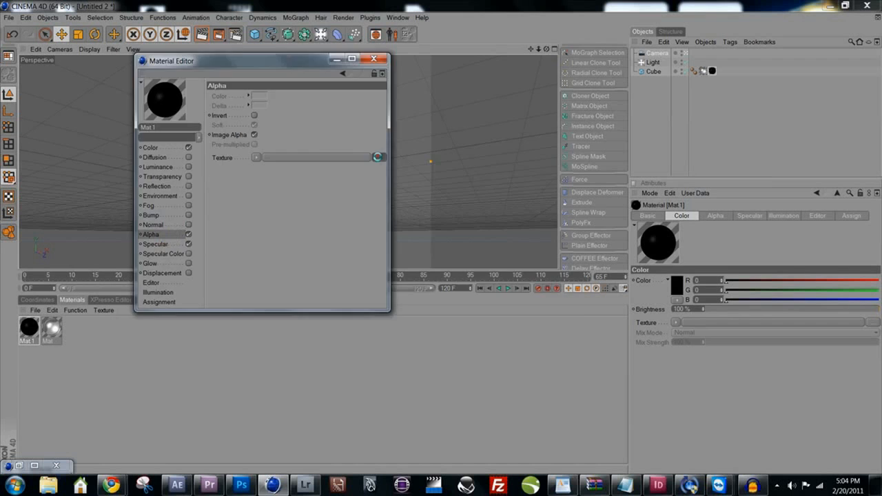
click(377, 157)
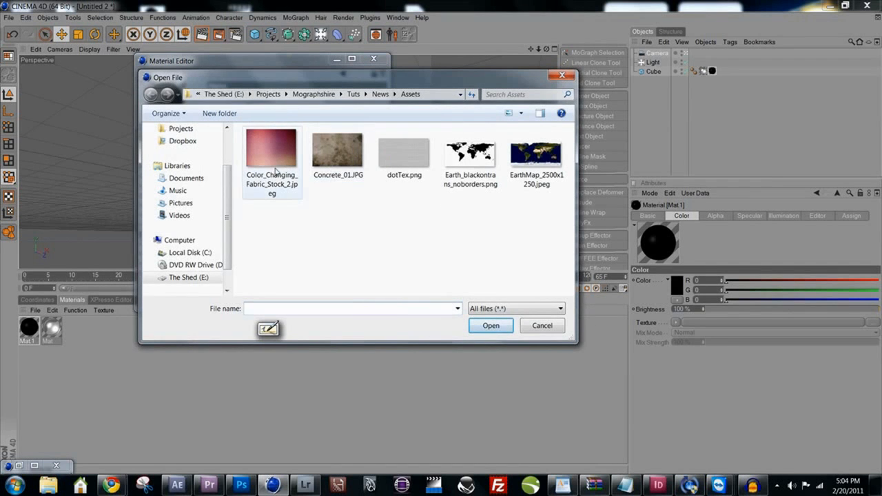
click(452, 158)
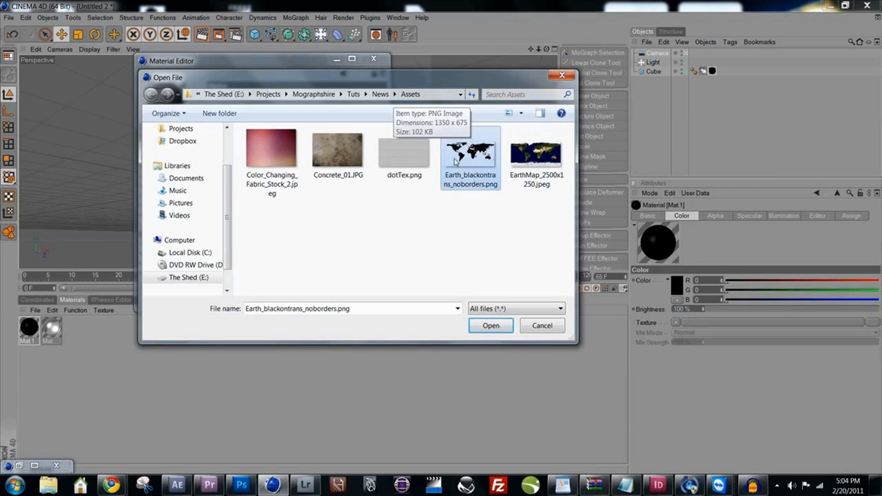
click(492, 327)
click(515, 282)
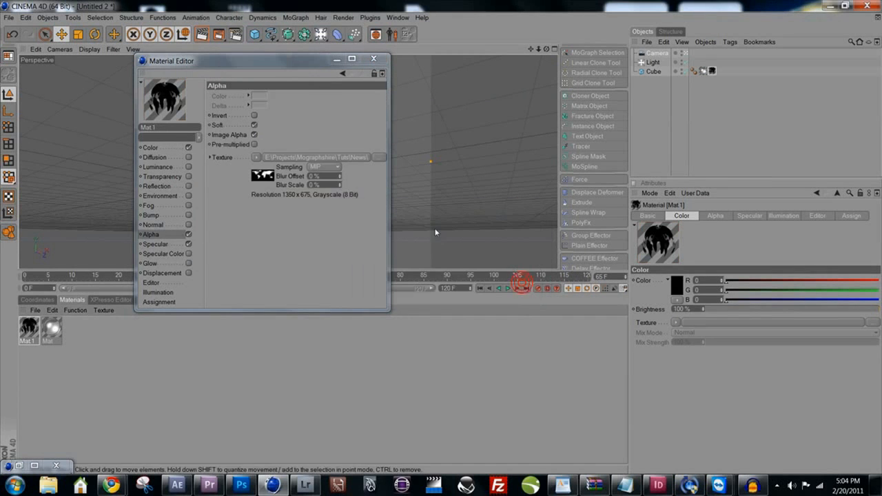
Render the view to check the map on the glass pillar and close the material editor.
drag(210, 61, 435, 77)
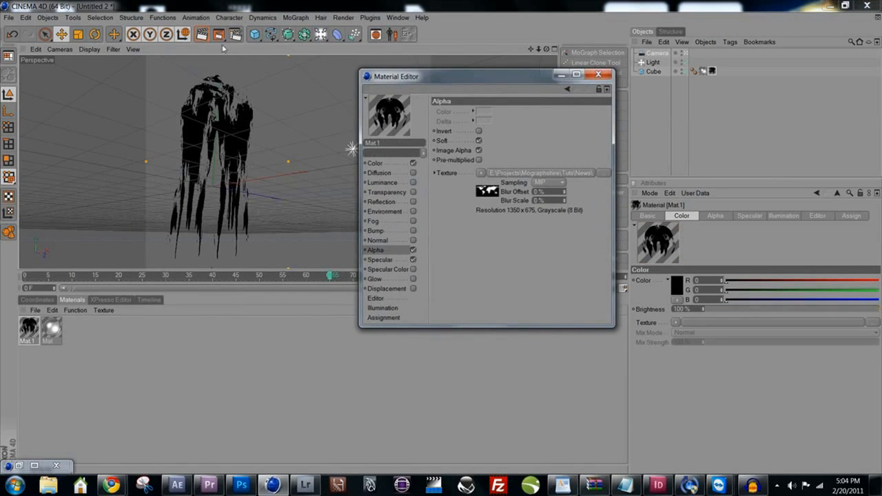
click(201, 34)
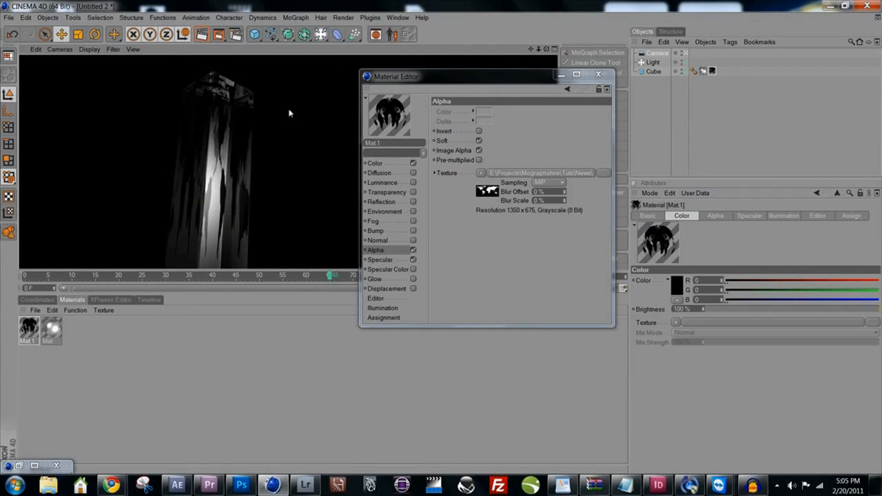
double_click(366, 76)
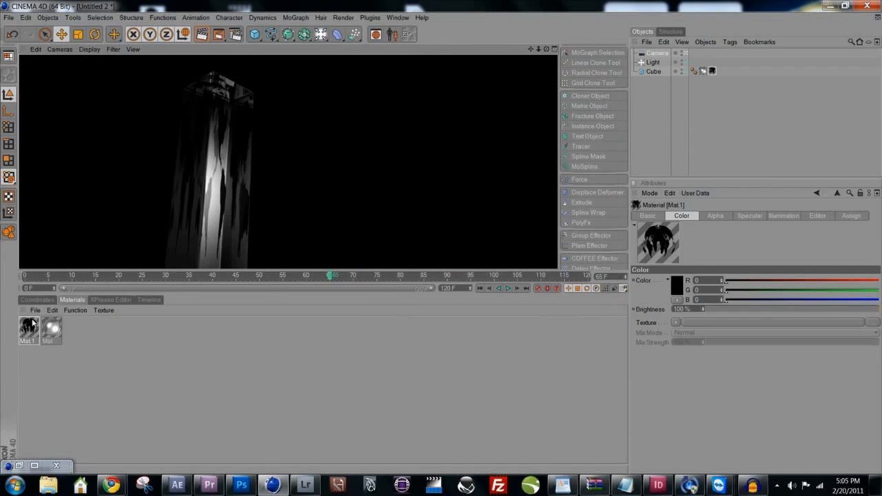
click(28, 333)
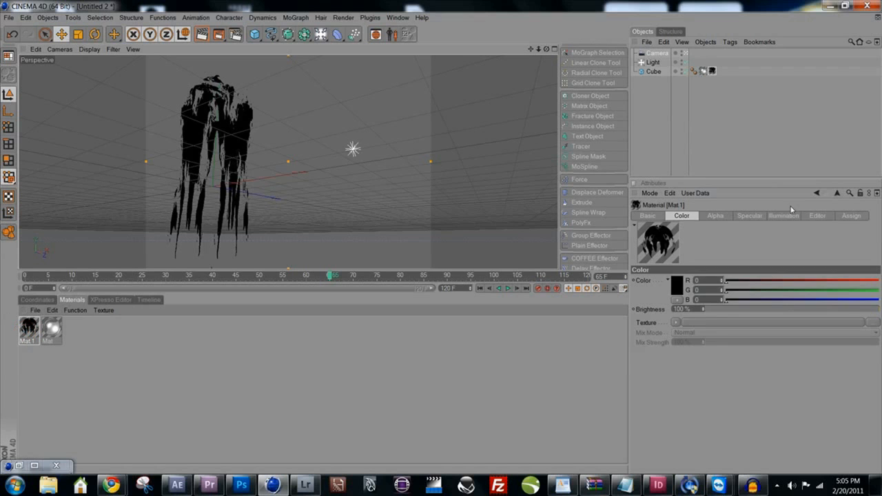
click(852, 216)
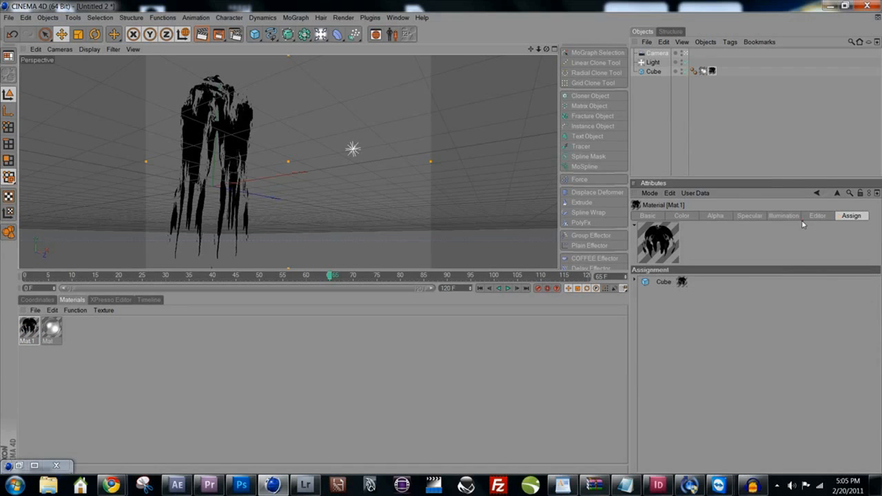
click(784, 216)
click(716, 215)
click(648, 216)
click(682, 216)
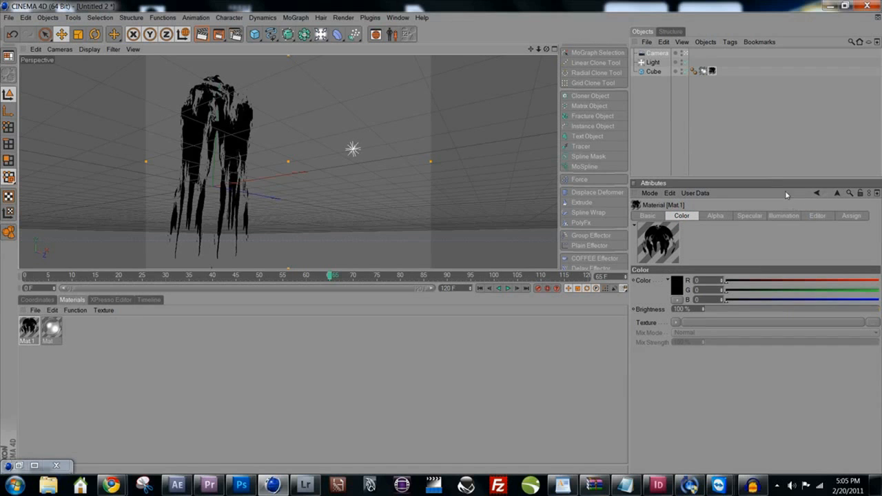
Scale the pillar's map texture tag to 236 % length X and 33 % length Y, and turn off tiling.
click(714, 72)
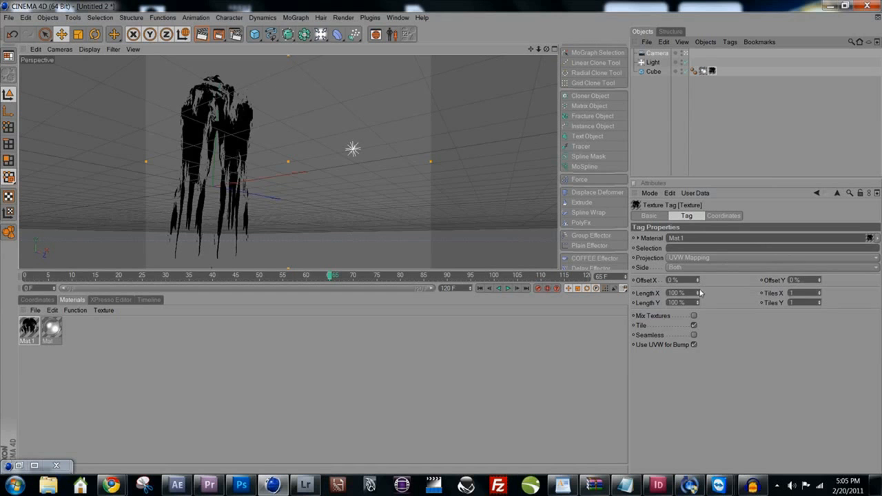
drag(697, 295, 723, 230)
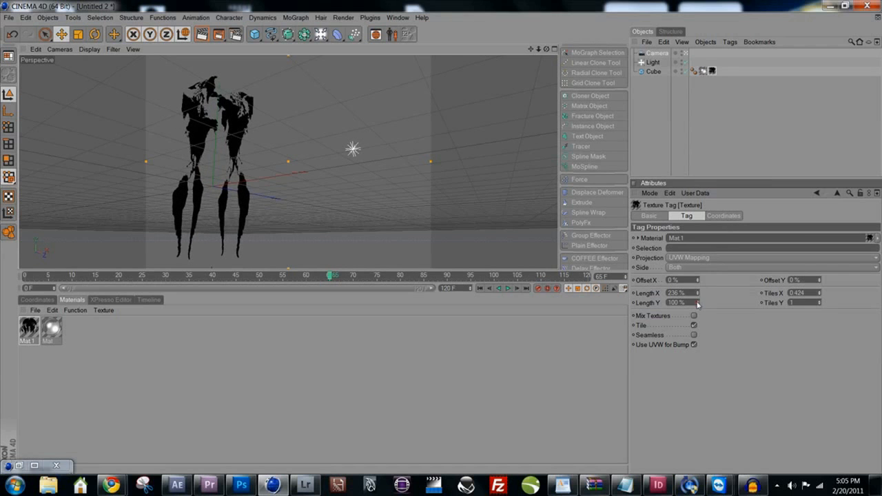
drag(697, 303, 688, 334)
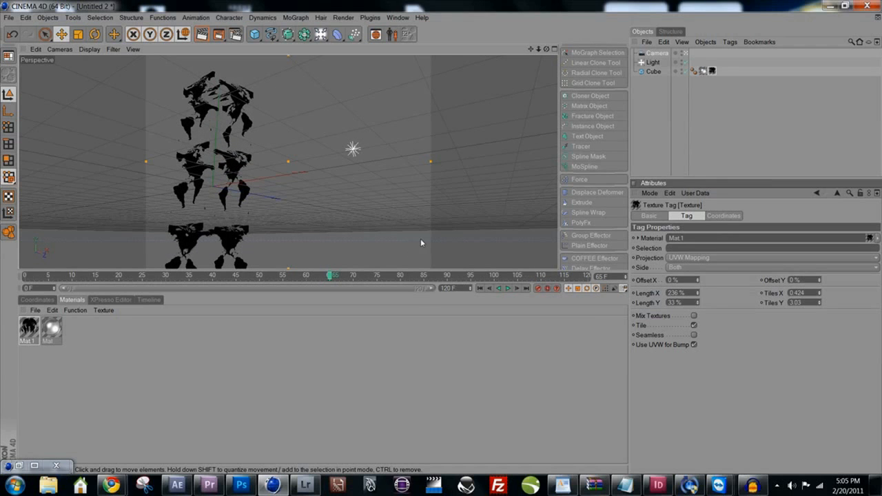
click(693, 326)
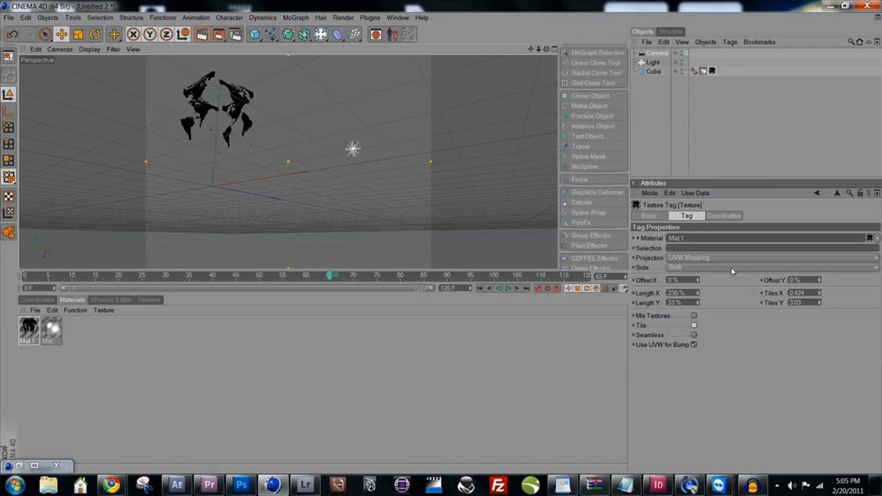
Offset the map texture by -19 % in X and 32 % in Y, and adjust its lengths to 259 % X and 34 % Y.
mouse_move(696, 281)
mouse_down()
mouse_move(696, 301)
mouse_move(703, 286)
mouse_up()
drag(819, 280, 829, 262)
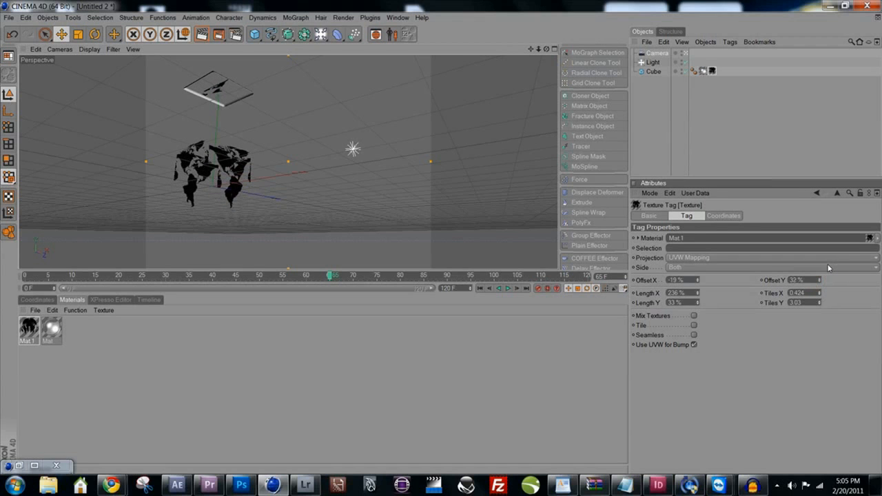
click(697, 296)
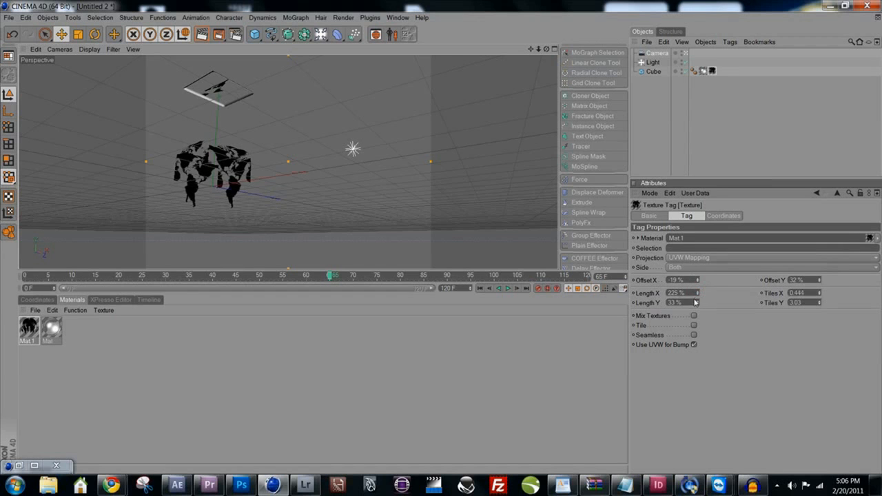
mouse_move(698, 296)
mouse_down()
mouse_move(702, 287)
mouse_move(699, 305)
mouse_up()
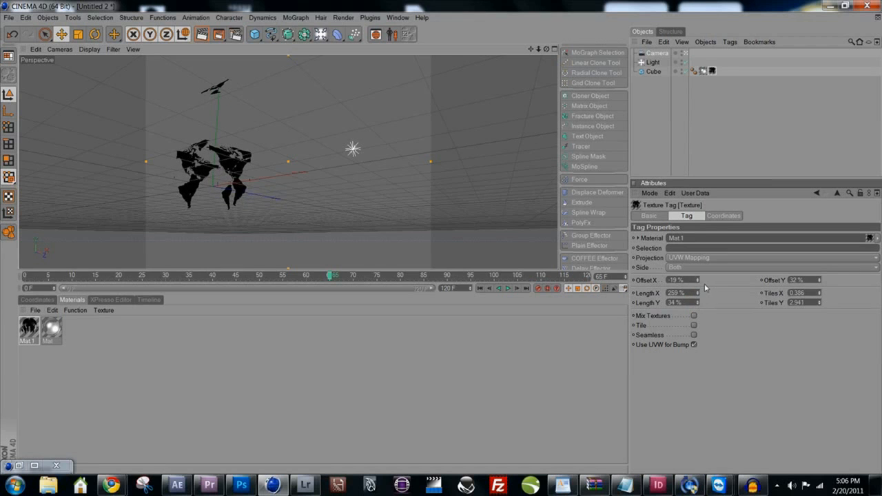
At frame 79, set the map texture's length X to 225 % and its offset X to -3 %.
drag(333, 277, 421, 275)
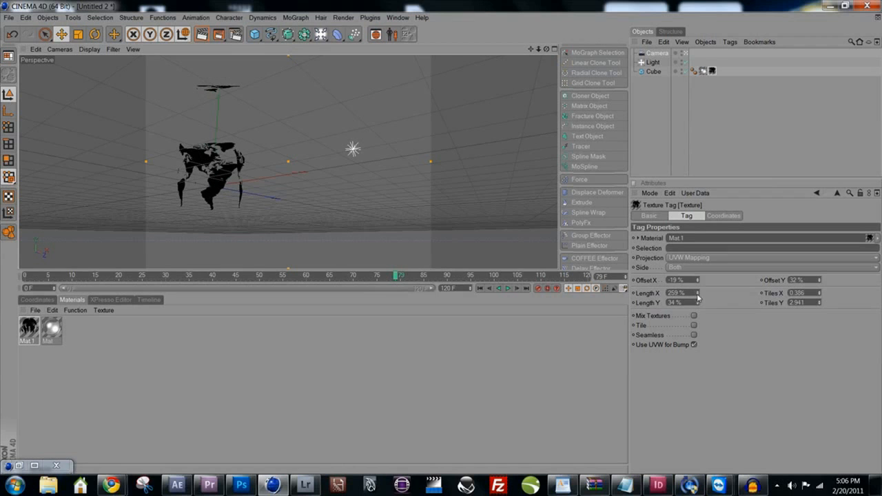
drag(698, 294, 691, 312)
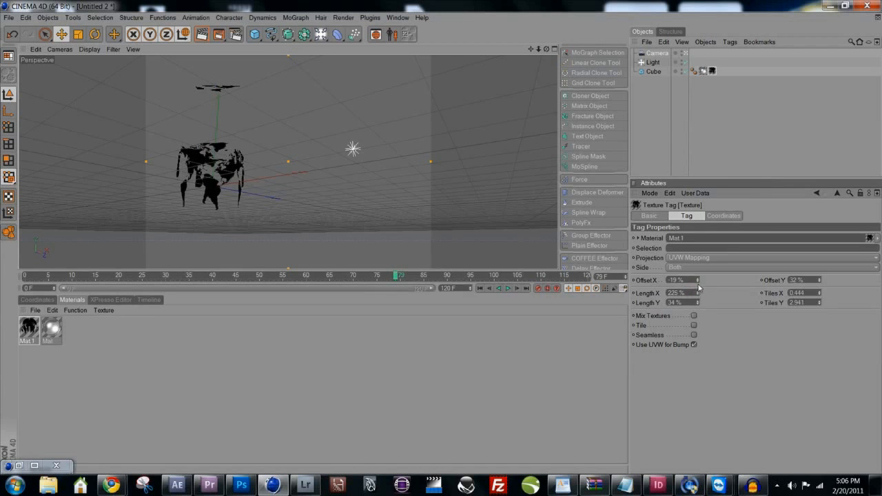
click(697, 280)
drag(697, 281, 703, 272)
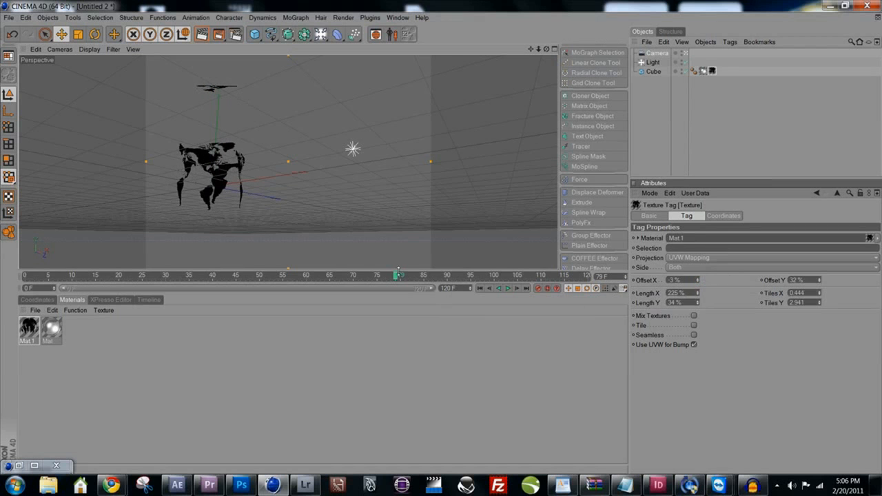
Render the rotating pillar with its map at frames 51 and 64.
drag(399, 273, 264, 276)
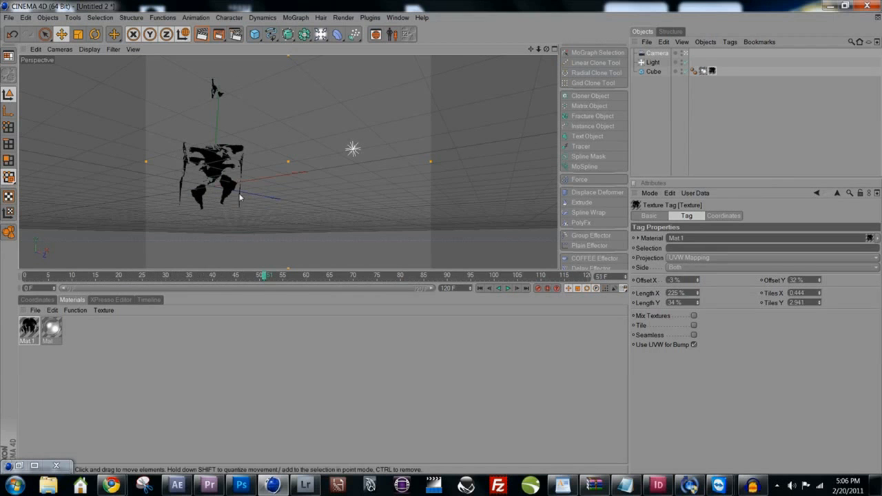
click(204, 37)
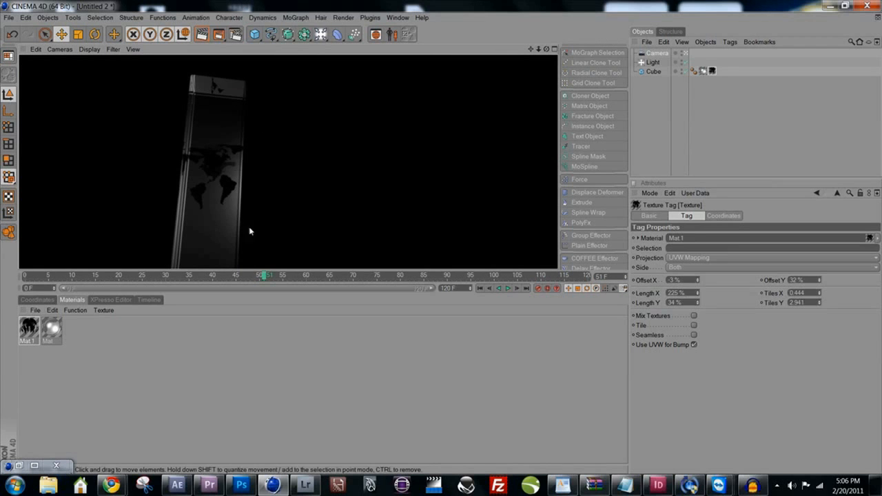
drag(265, 276, 325, 276)
key(ctrl+r)
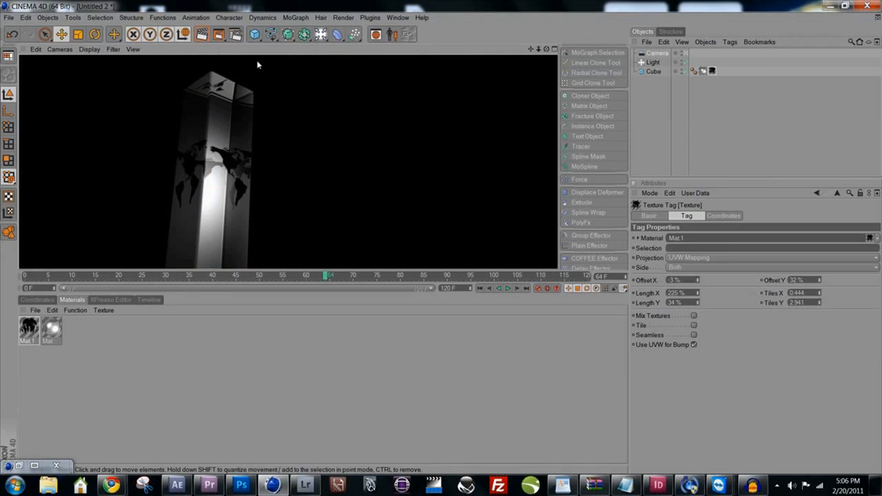
Go to frame 57 and convert the pillar cube into an editable polygon object.
drag(327, 275, 294, 262)
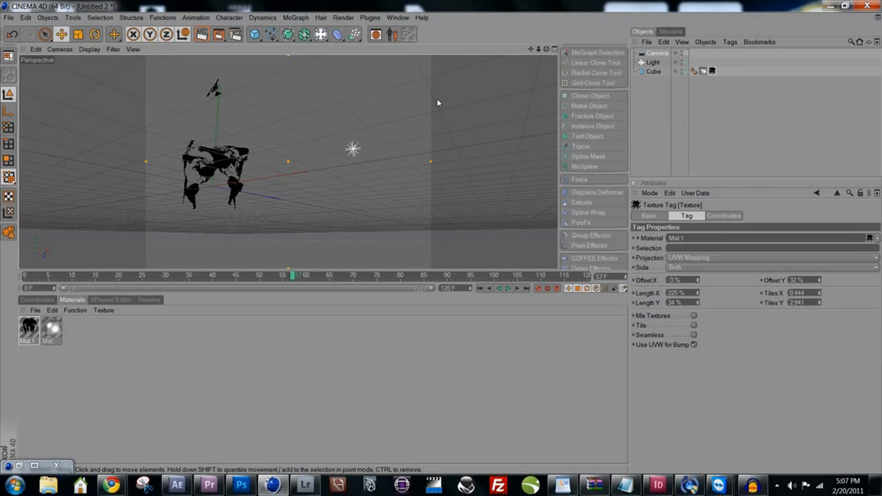
click(654, 71)
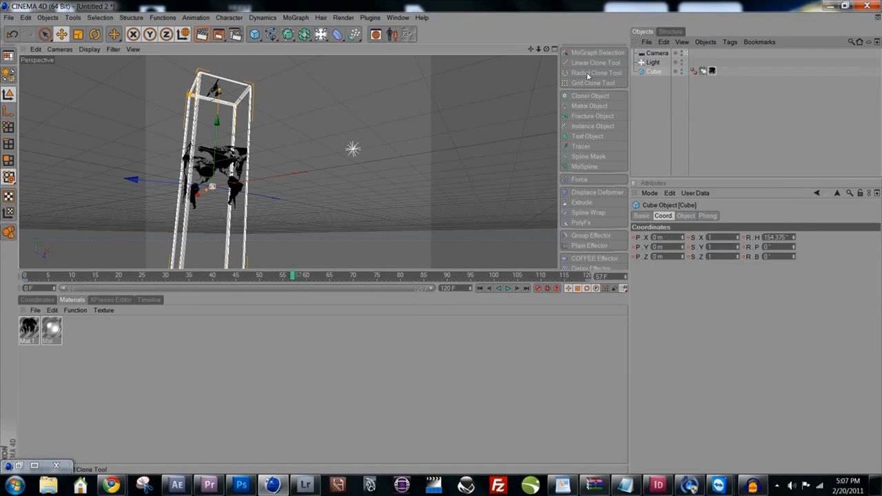
click(10, 77)
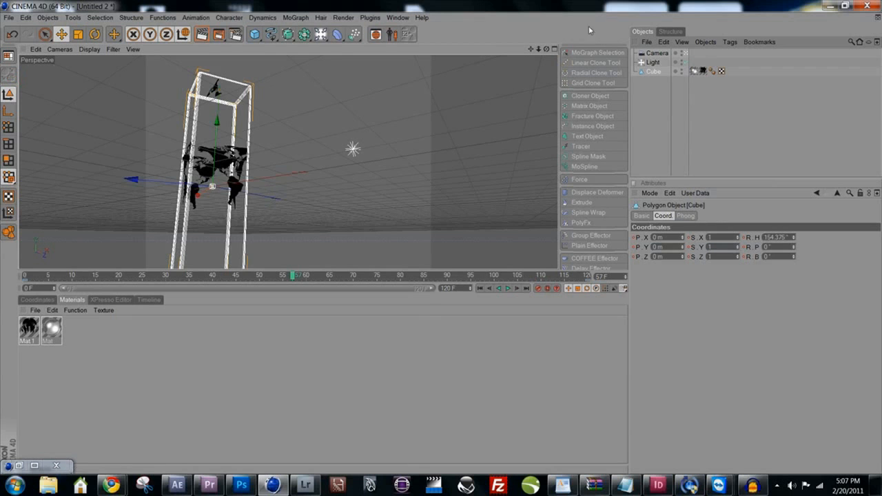
Select the cube's top face as a polygon with Live Selection, viewing the pillar from above outside the scene camera.
click(644, 67)
click(646, 70)
click(9, 160)
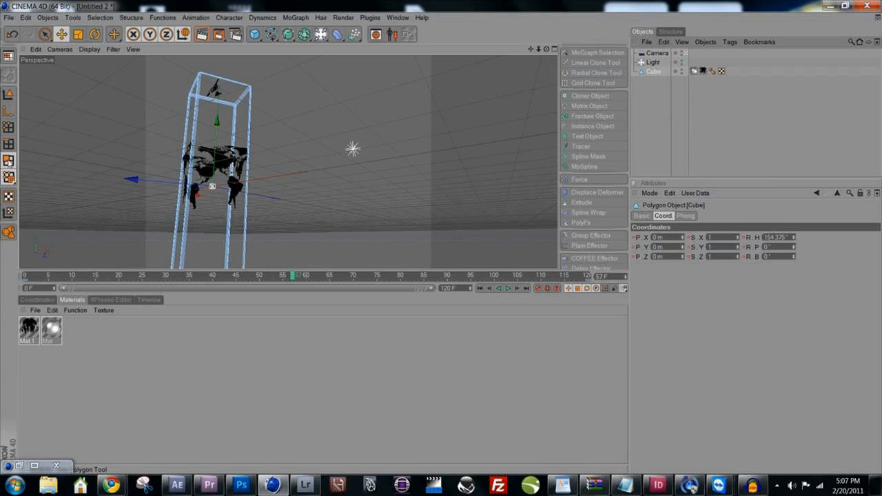
click(44, 35)
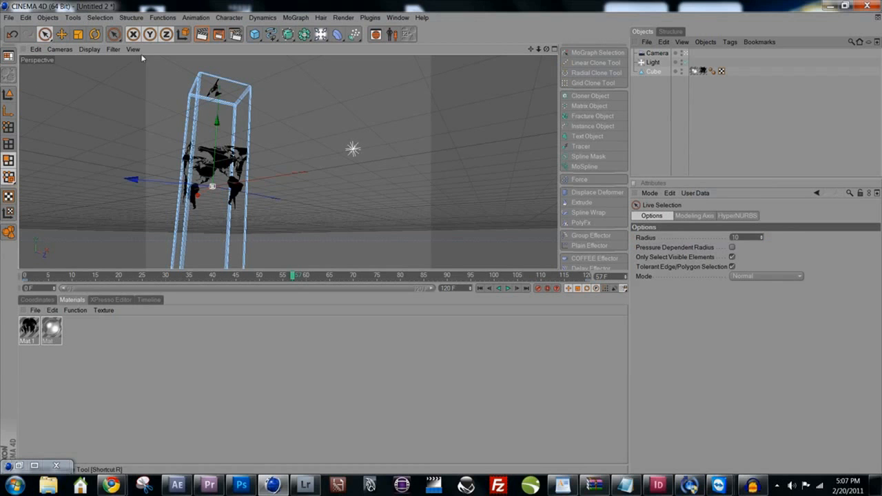
click(209, 132)
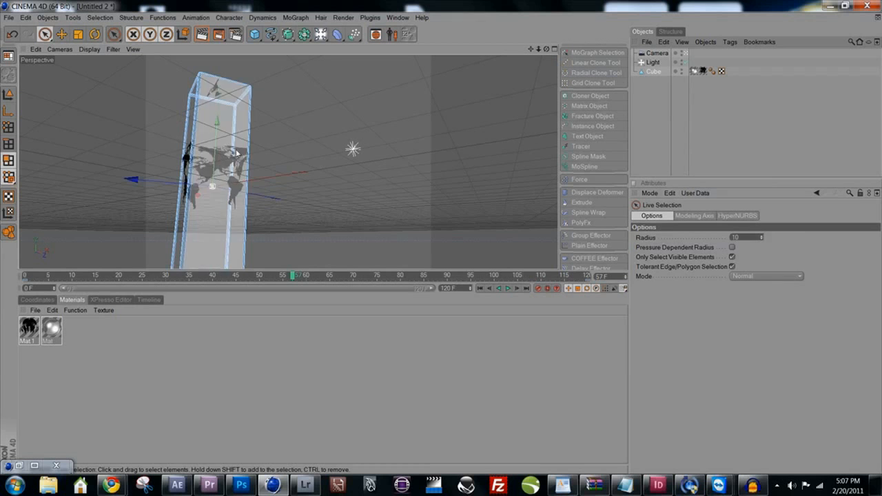
click(685, 52)
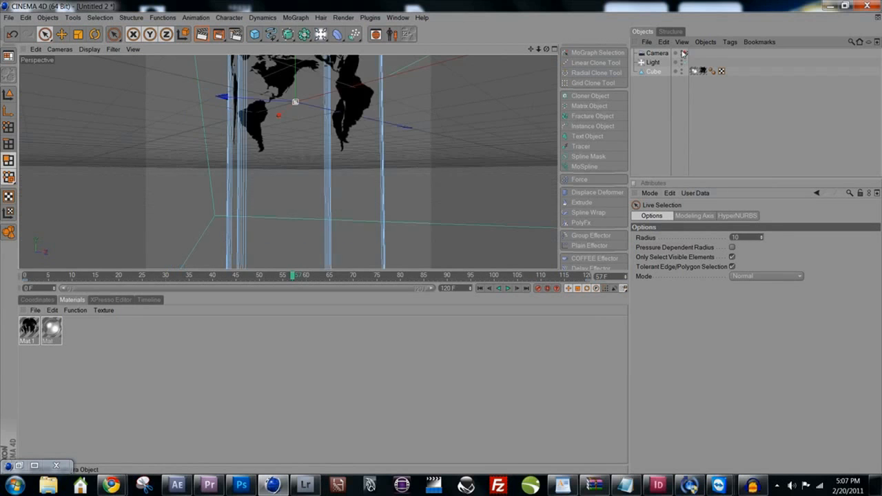
alt+drag(383, 161, 296, 171)
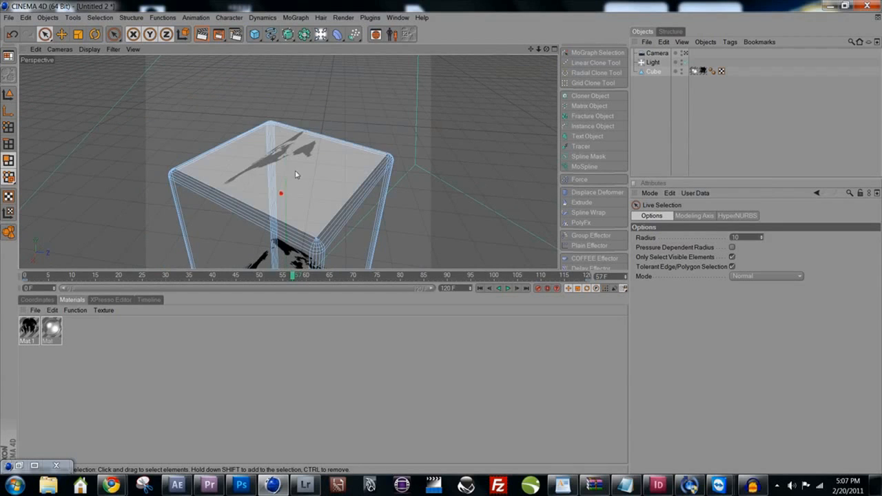
click(295, 171)
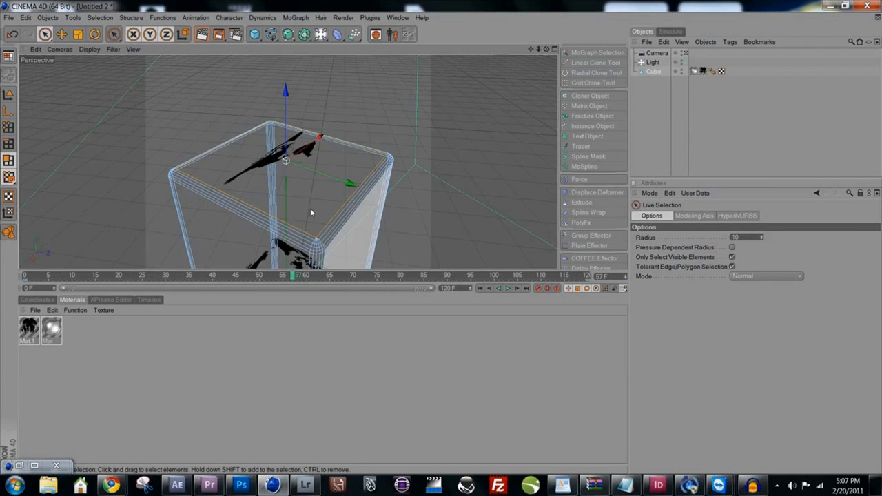
alt+drag(310, 209, 254, 178)
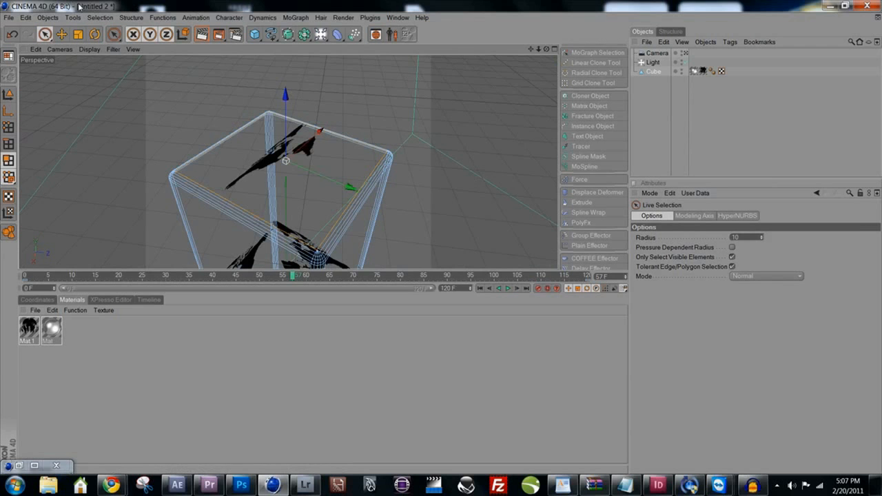
Store the selected top face as a polygon selection and name it Top.
click(100, 17)
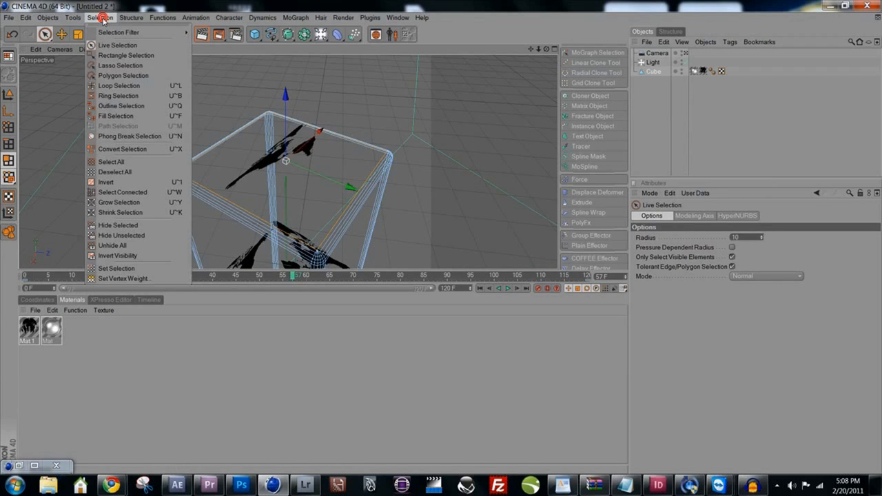
click(104, 268)
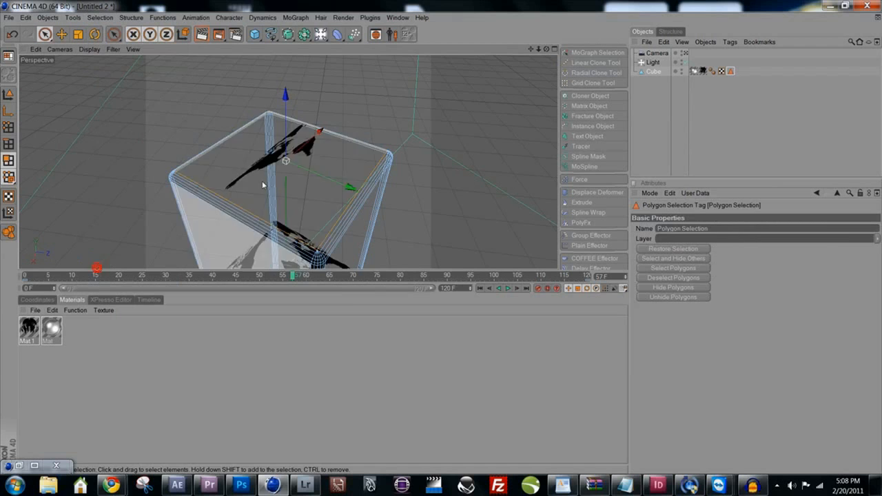
double_click(721, 229)
text(Top)
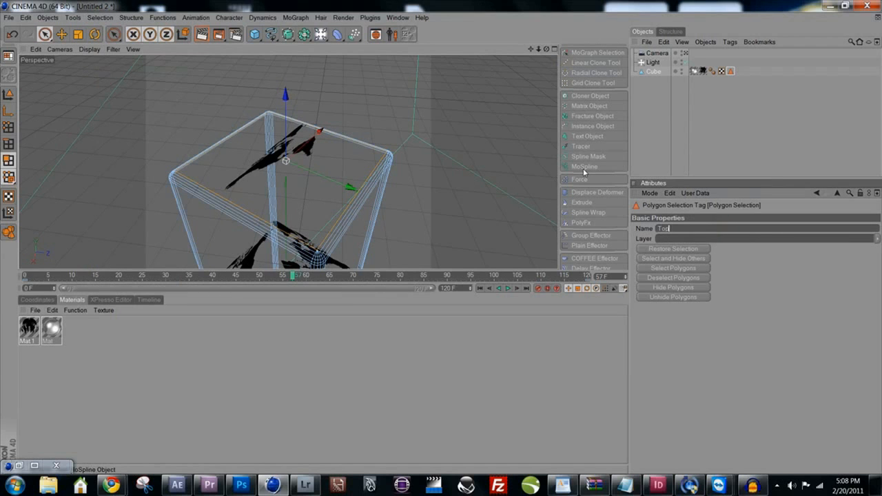
key(Return)
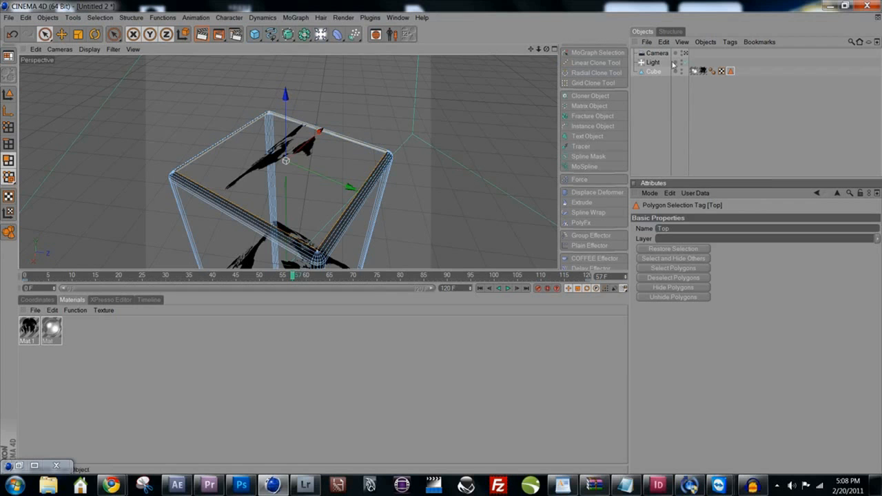
Test the Top selection tag by restoring the top face selection, deselecting it and selecting its polygons again.
click(653, 72)
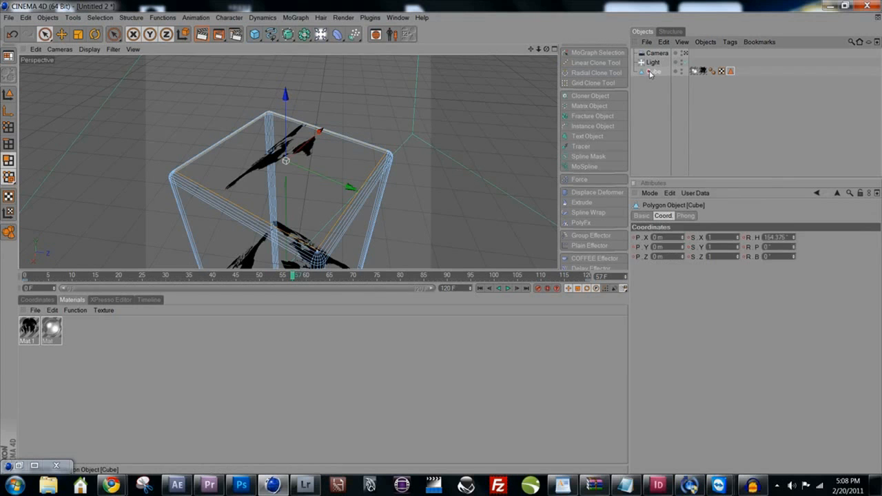
click(732, 71)
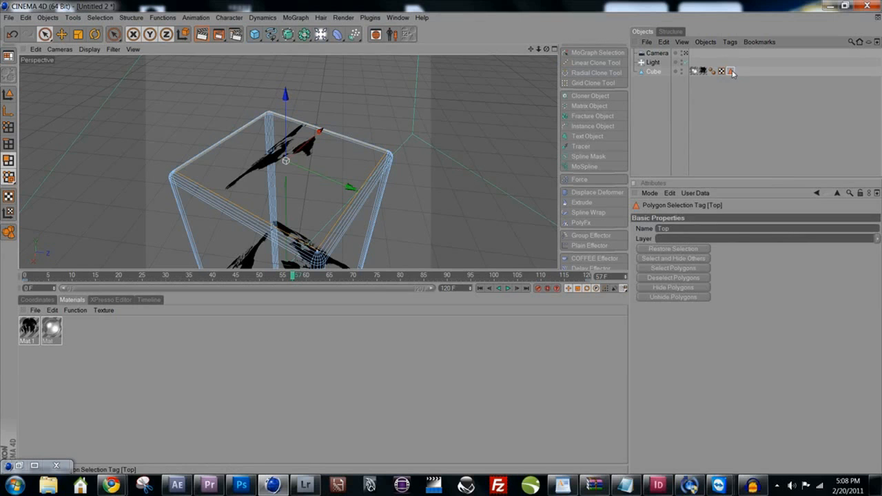
double_click(732, 72)
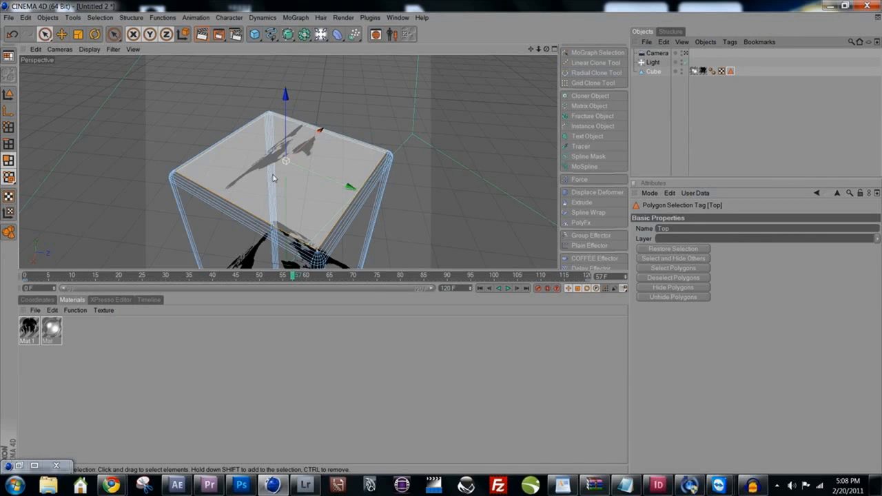
click(169, 77)
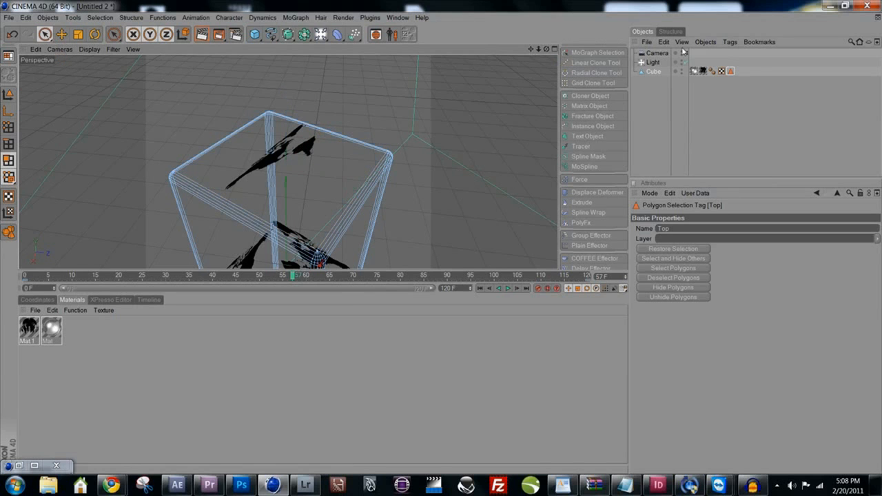
click(730, 71)
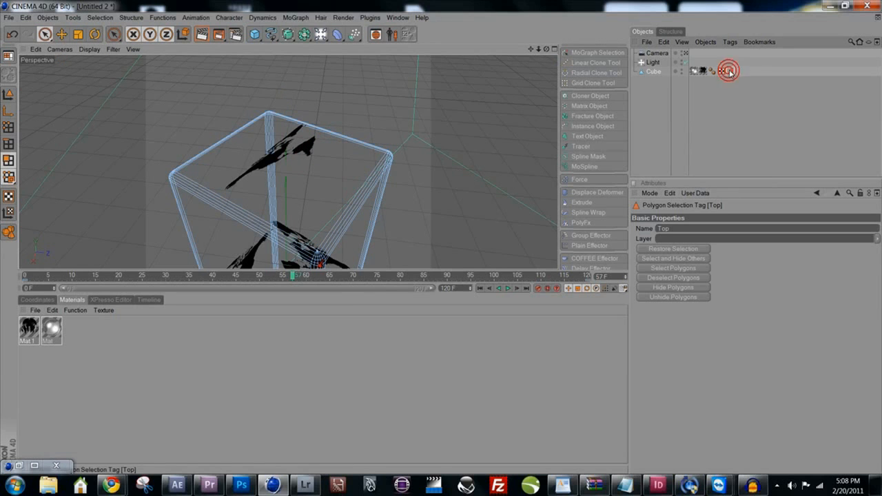
click(666, 268)
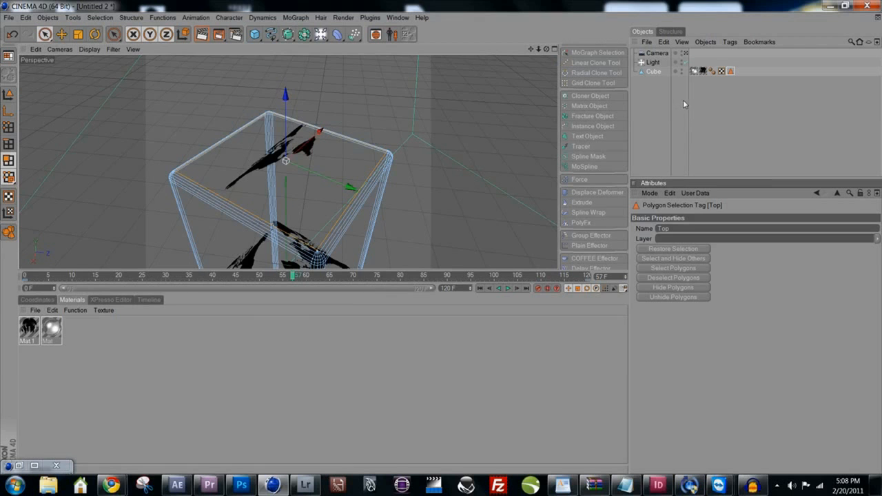
Restrict the glass material's texture tag to the Top selection and render the pillar through the scene camera.
click(695, 71)
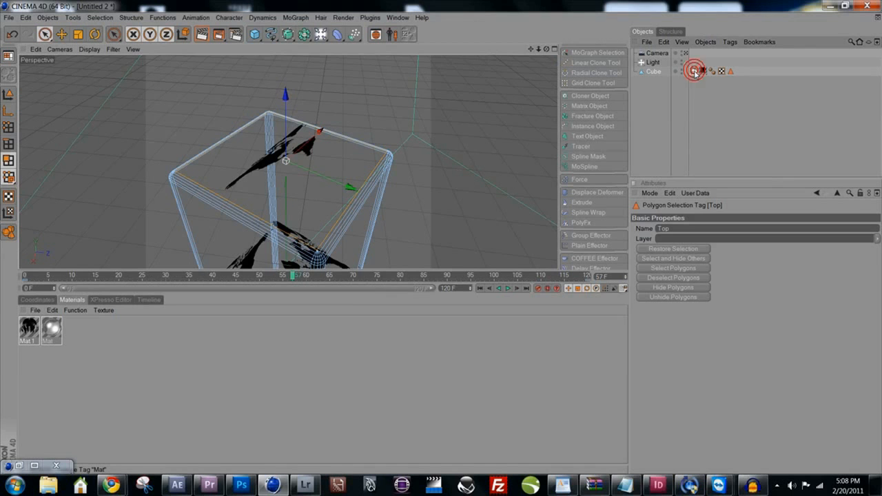
drag(695, 71, 682, 252)
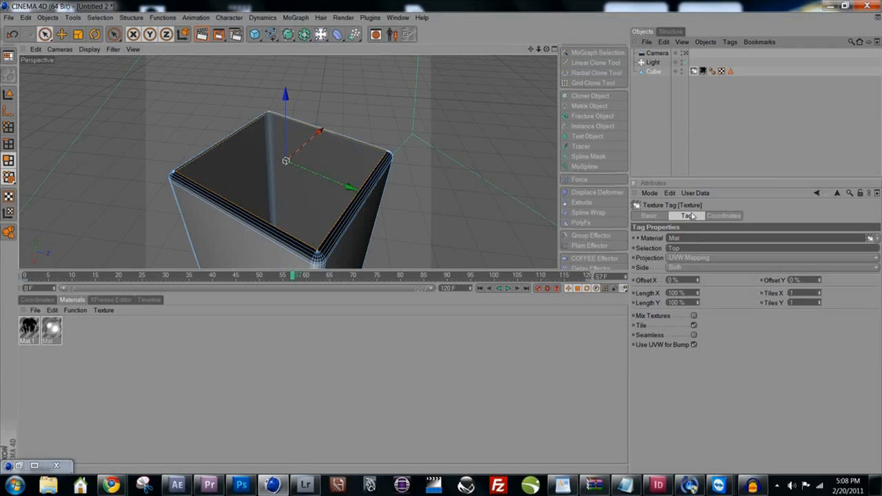
click(684, 53)
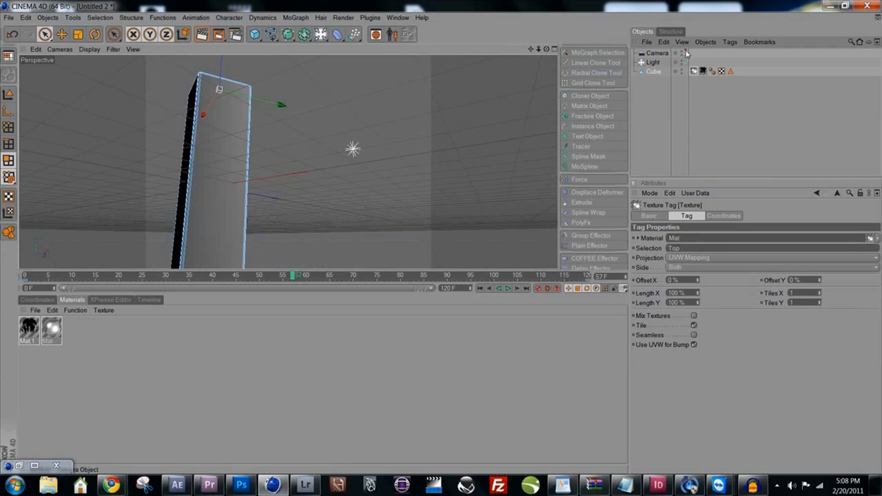
click(202, 34)
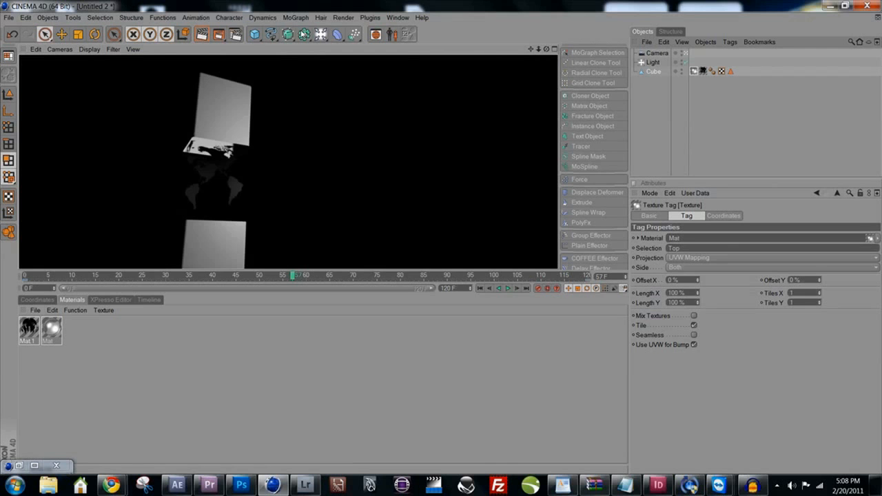
click(696, 73)
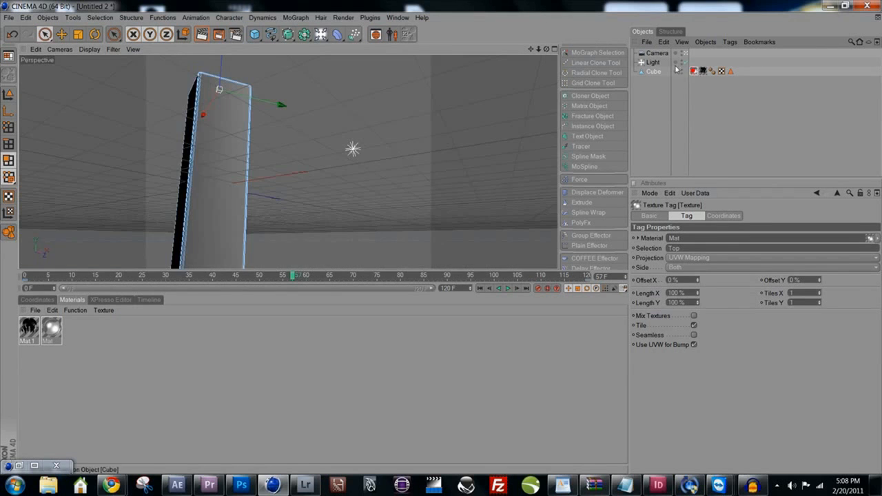
click(729, 73)
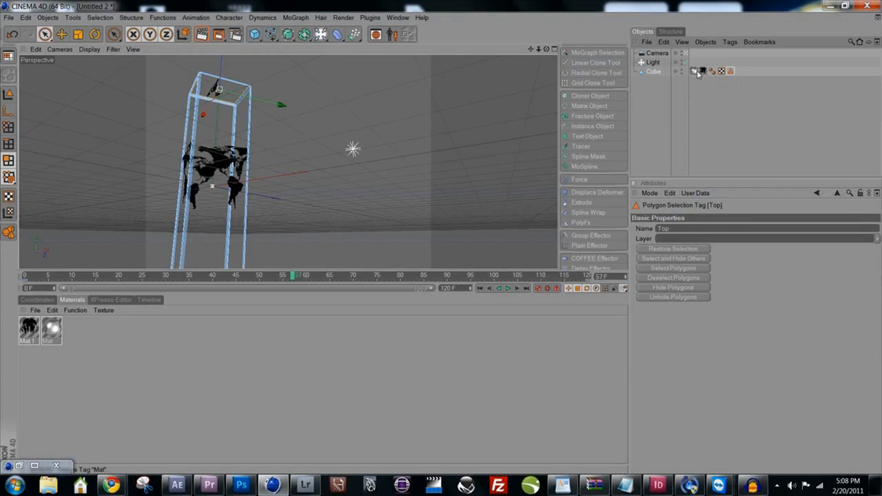
click(699, 72)
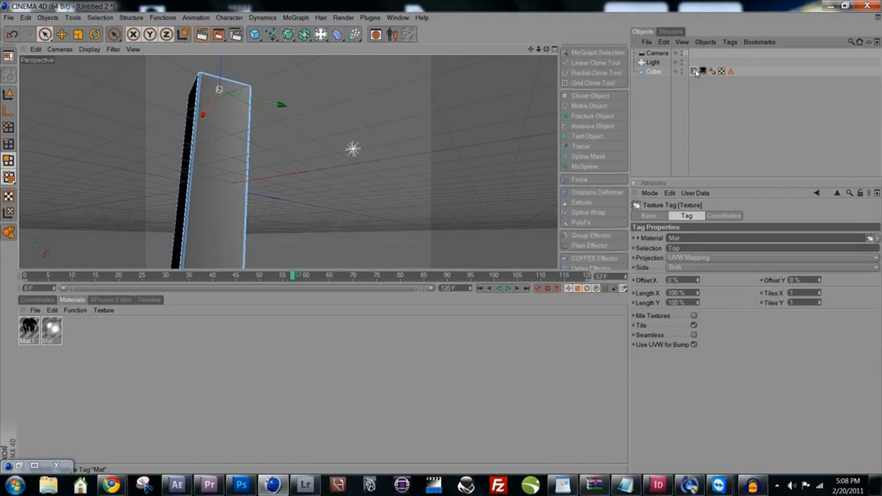
click(665, 43)
click(676, 89)
click(663, 42)
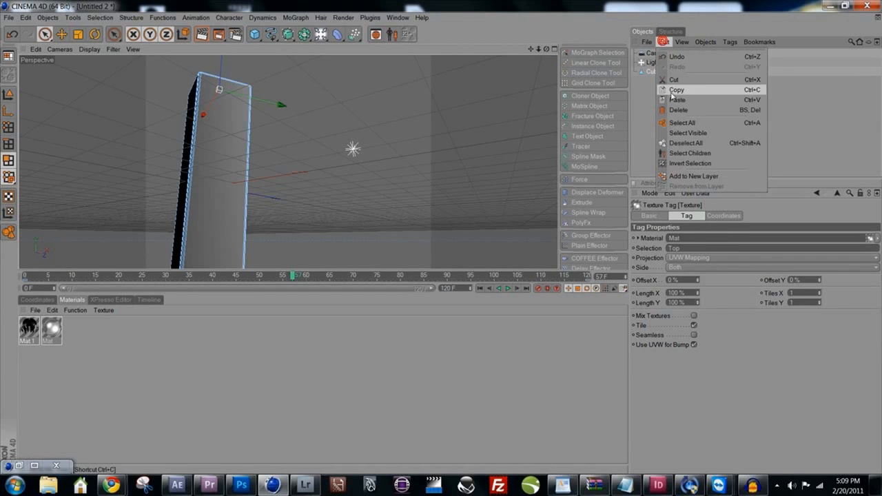
click(686, 100)
click(652, 54)
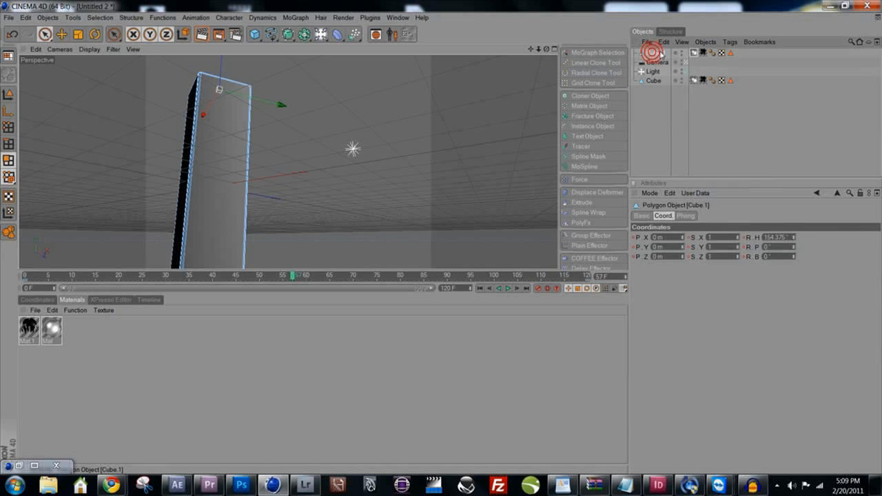
key(Delete)
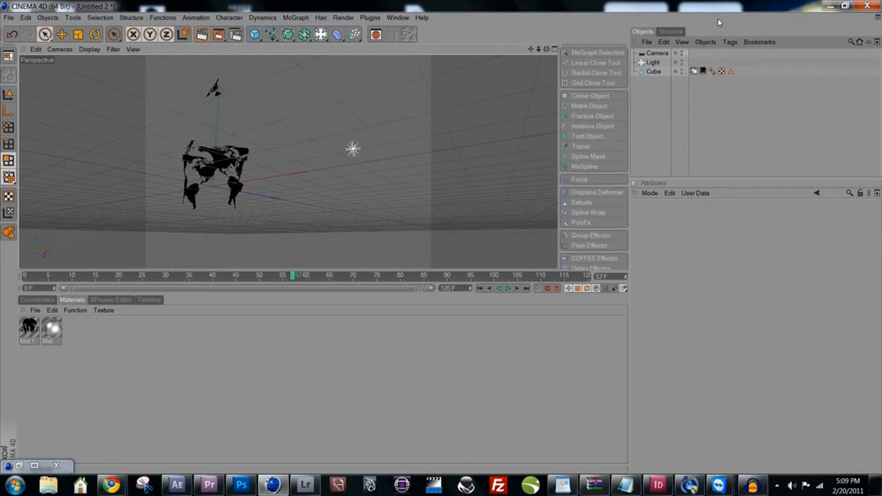
Duplicate the glass texture tag on the cube, clear the Selection of the first copy, and render the view.
click(694, 71)
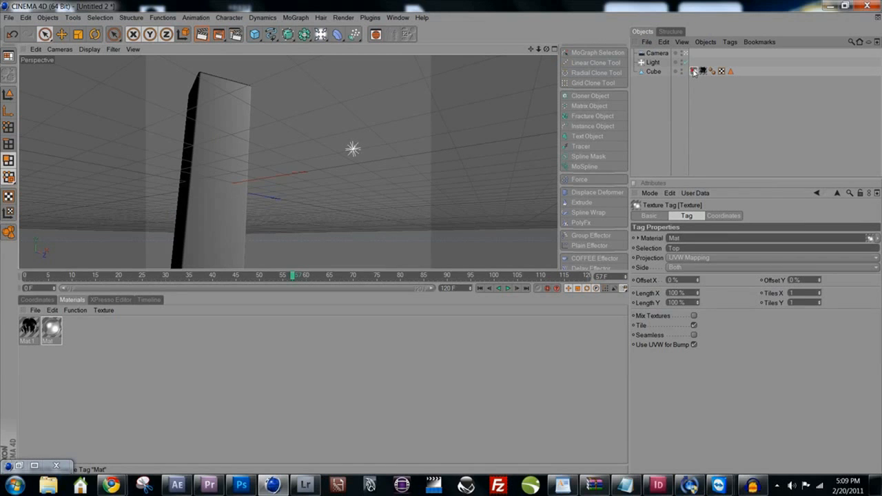
drag(694, 73, 739, 71)
click(697, 71)
drag(690, 249, 624, 202)
key(BackSpace)
key(Return)
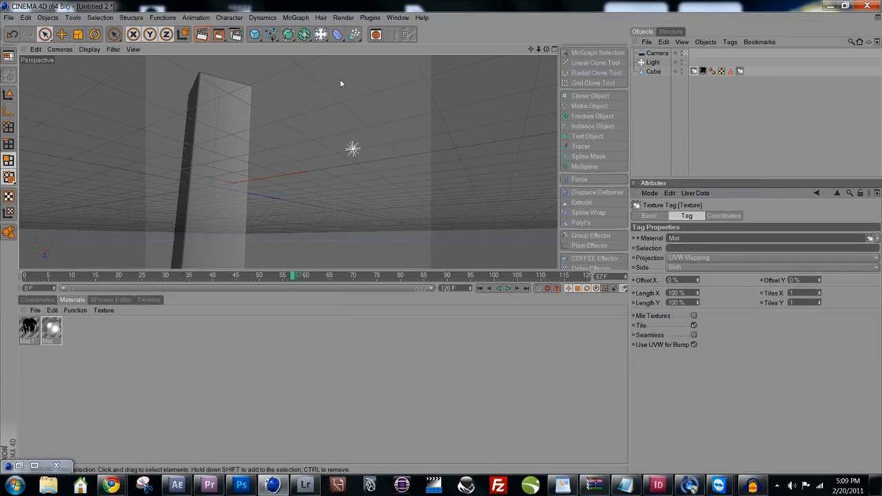
click(207, 32)
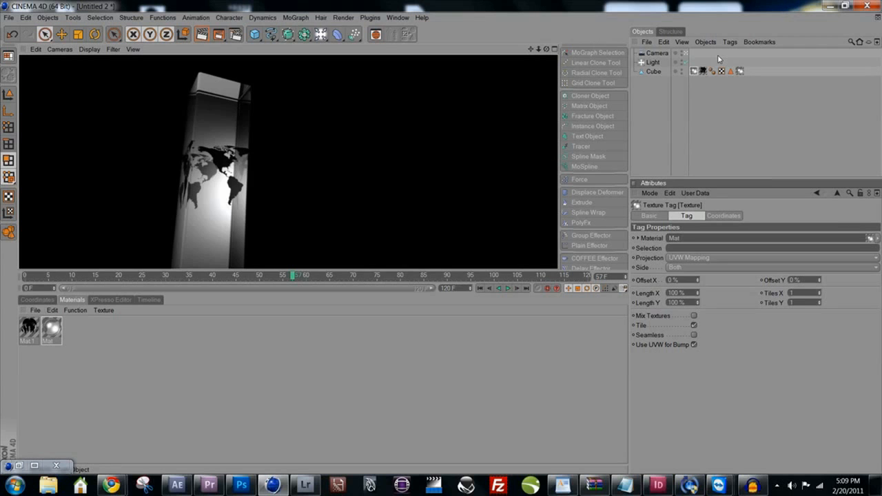
Compare the selection settings of the cube's map and glass texture tags, and render the pillar once more.
drag(696, 72, 763, 74)
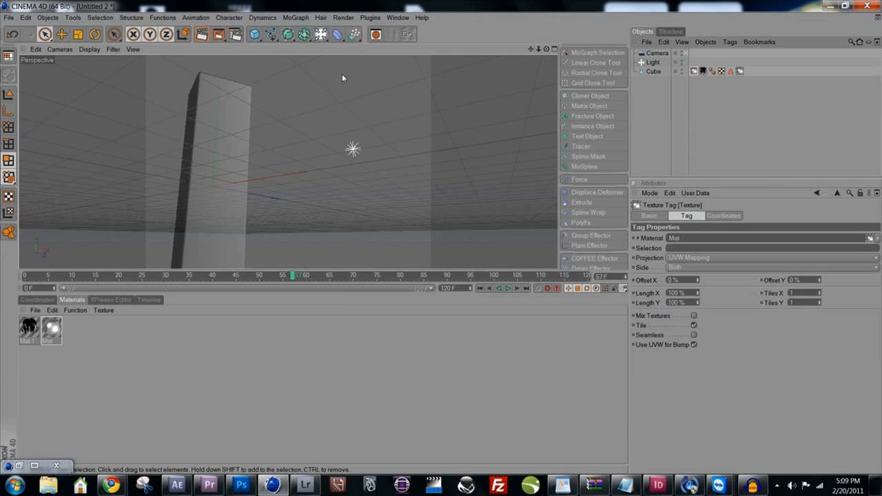
click(703, 72)
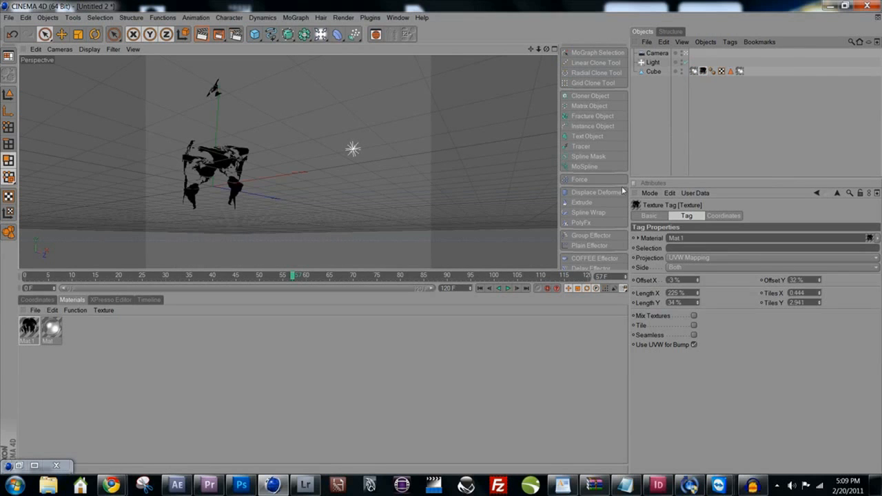
click(740, 72)
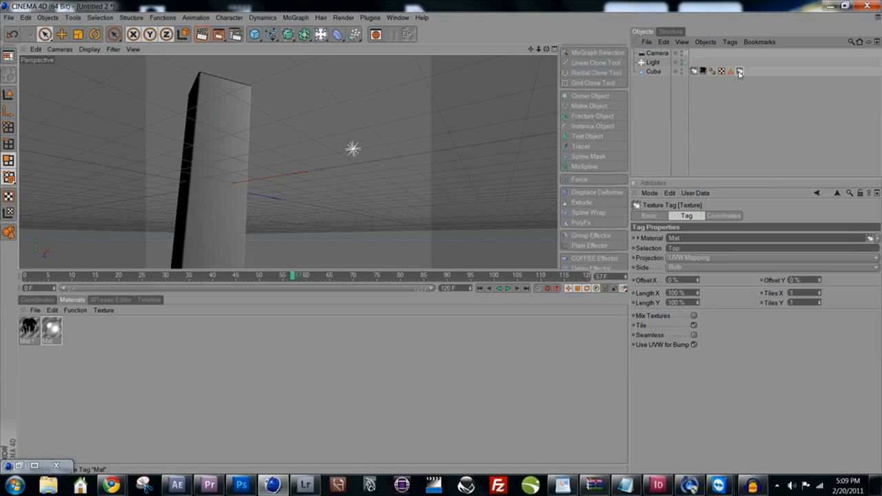
click(732, 71)
click(739, 72)
click(694, 71)
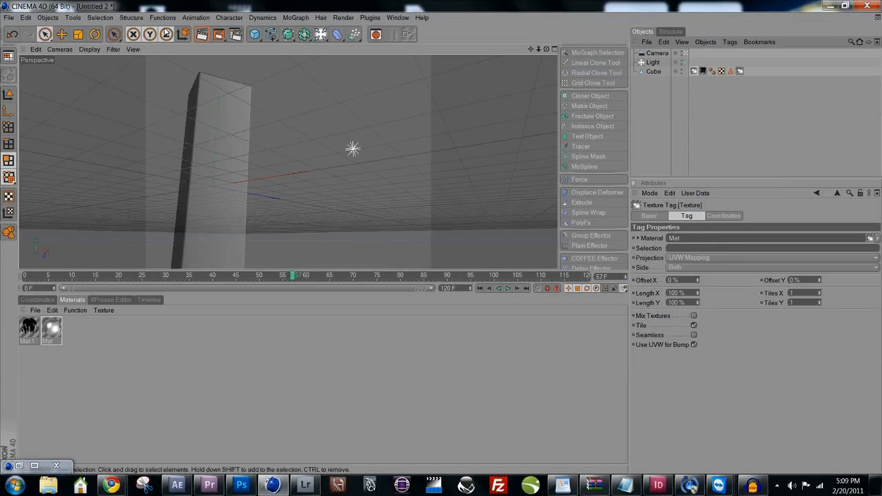
click(202, 34)
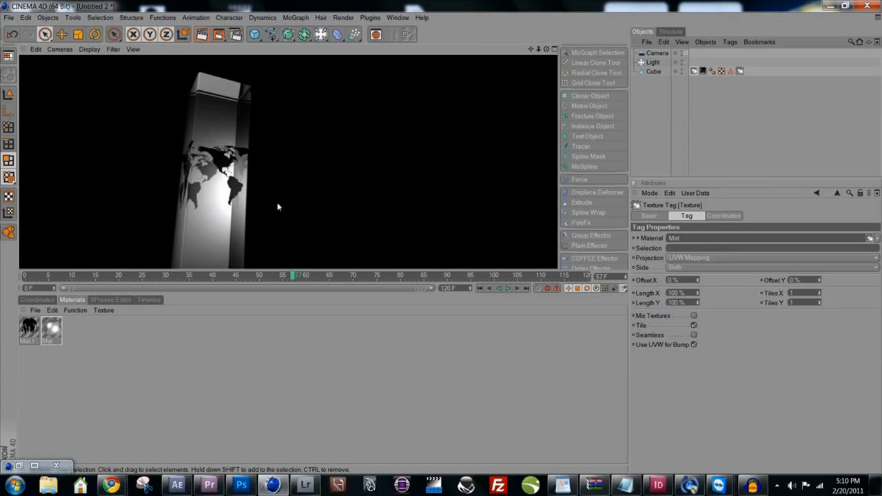
Play back the pillar's rotation animation in the viewport to review the finished scene, stopping it near the end.
drag(36, 275, 194, 275)
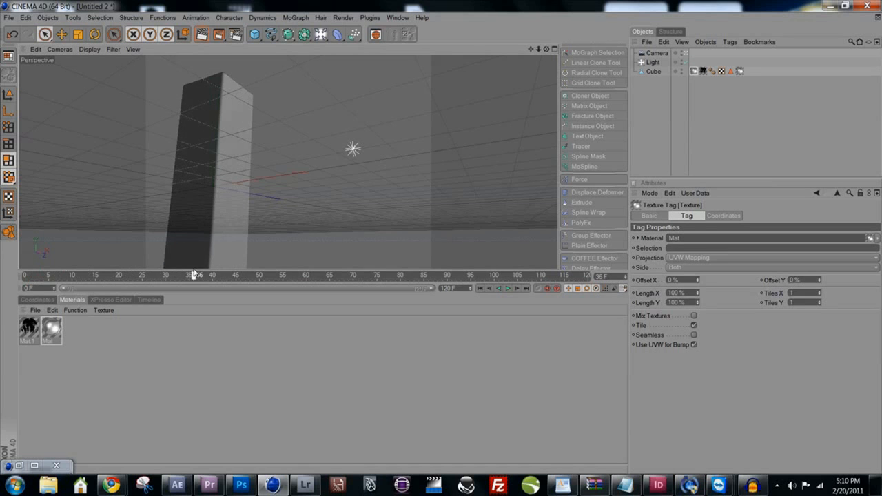
click(508, 288)
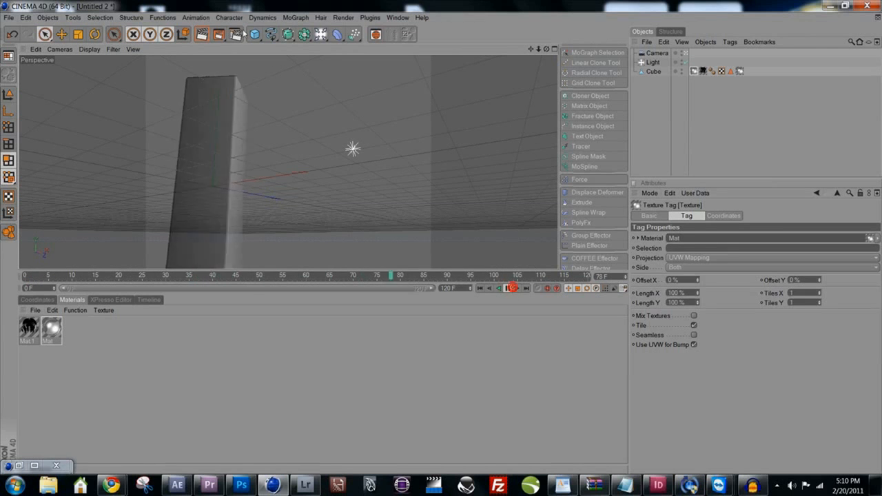
click(508, 289)
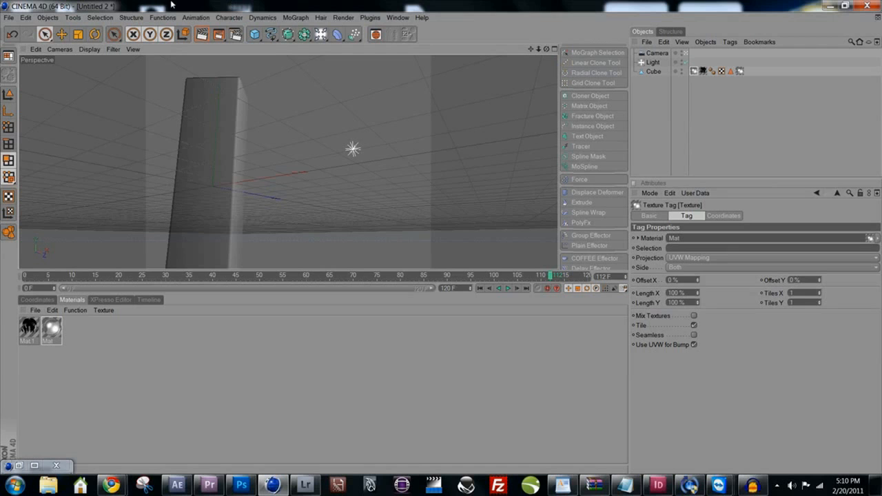
Create a new empty project and add a MoGraph Text Object to it.
click(13, 19)
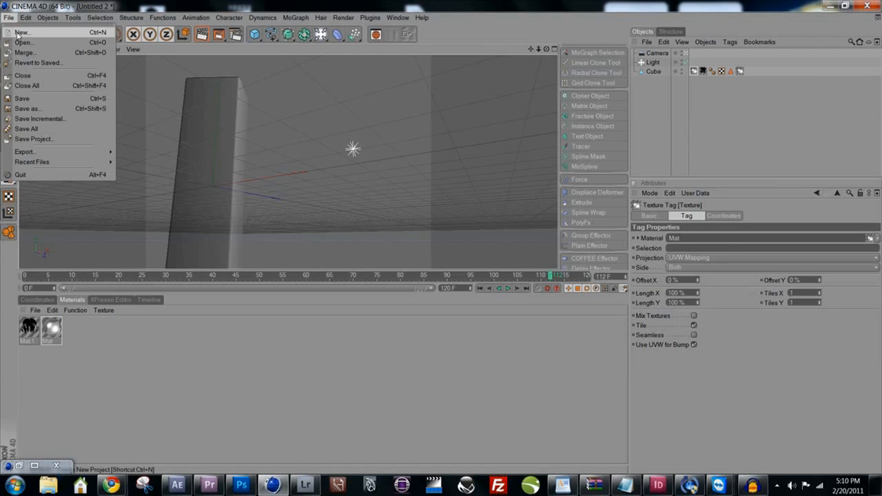
click(20, 32)
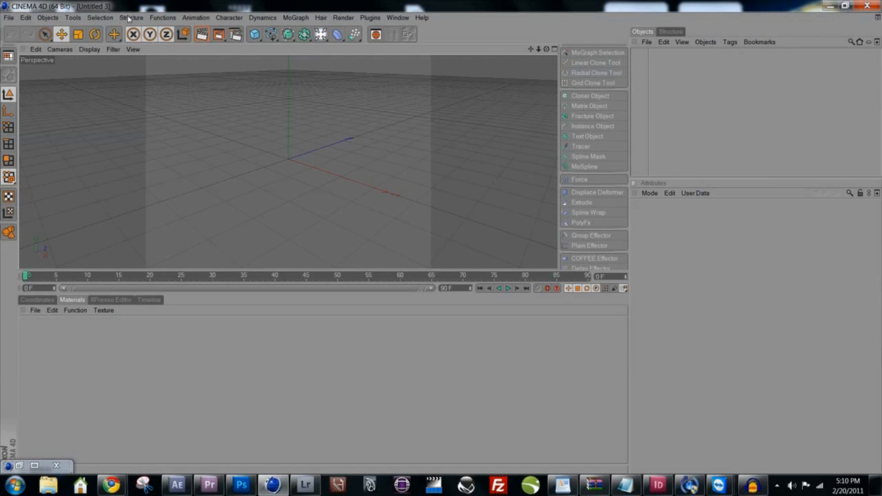
click(579, 135)
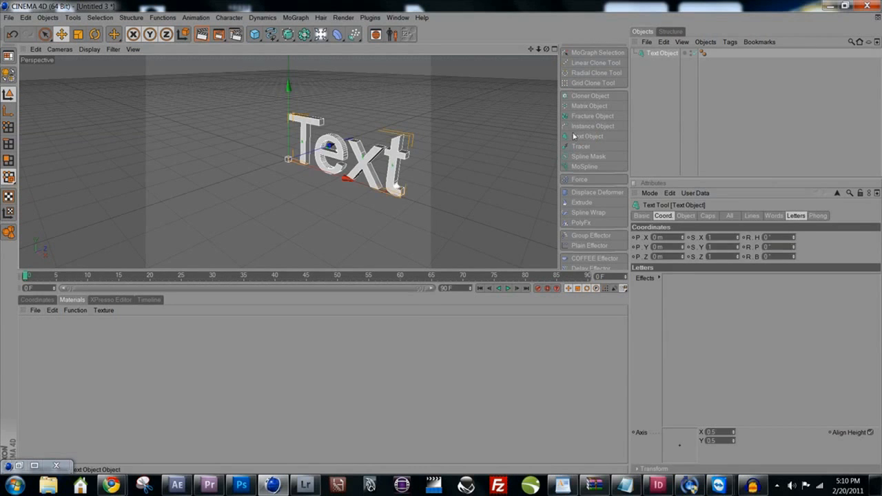
Set the Text Object's text to "Super", trying the longer wording "Super Awesome News" first.
click(686, 216)
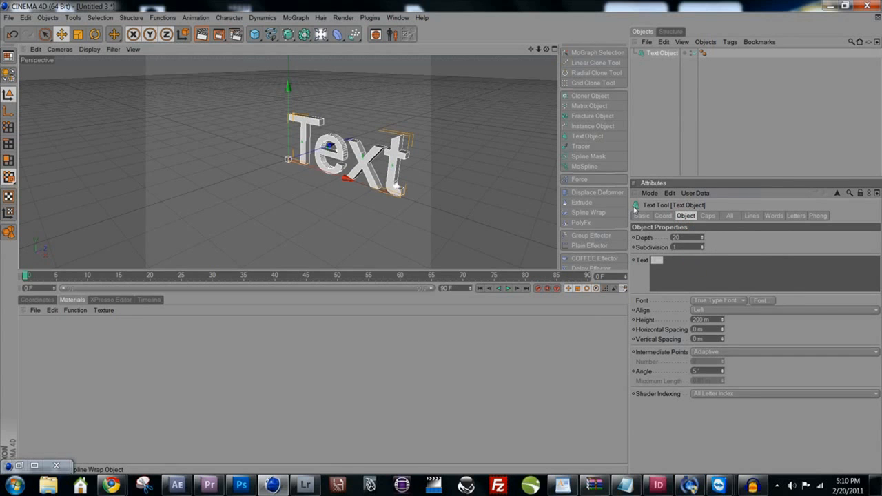
text(Super Aw)
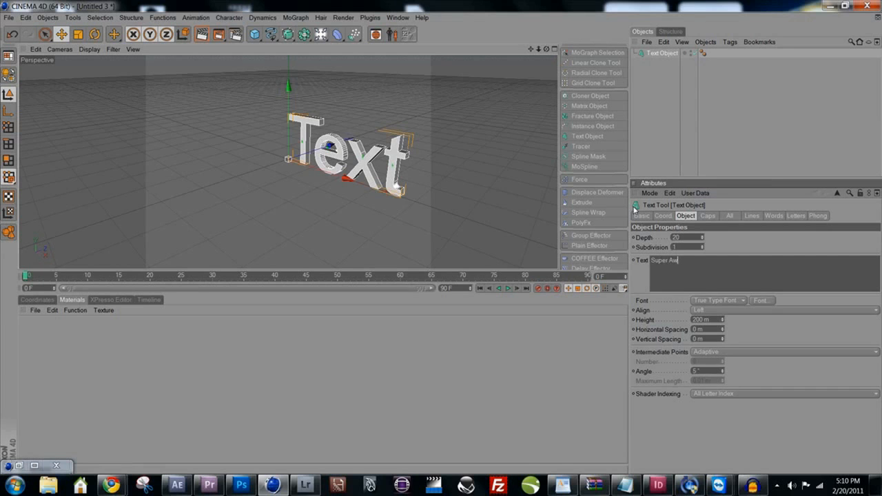
text(esome New)
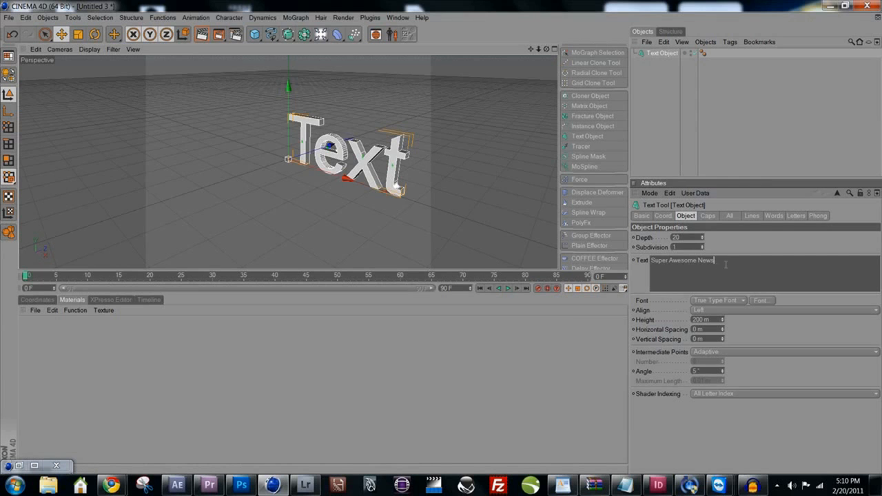
drag(728, 263, 669, 261)
click(649, 82)
click(657, 52)
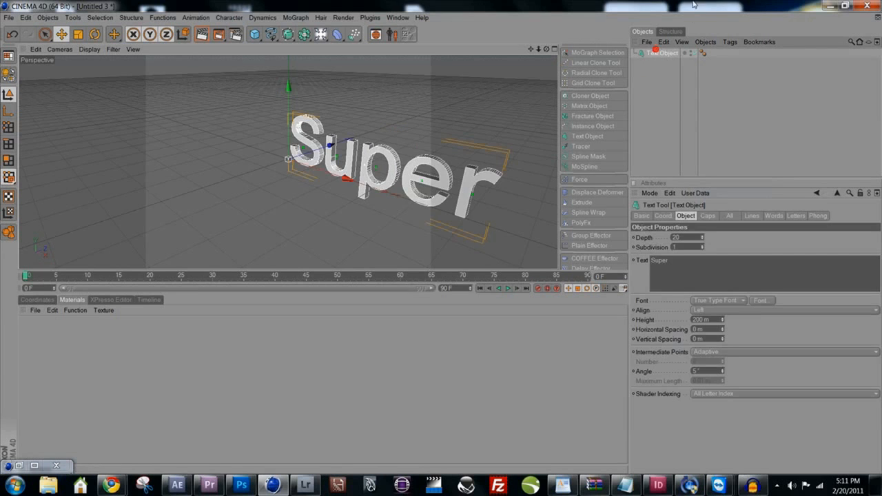
Move the "Super" text along its X axis so that it sits roughly centred on the world origin.
drag(338, 178, 418, 161)
alt+middle_drag(336, 167, 313, 186)
alt+drag(313, 186, 281, 172)
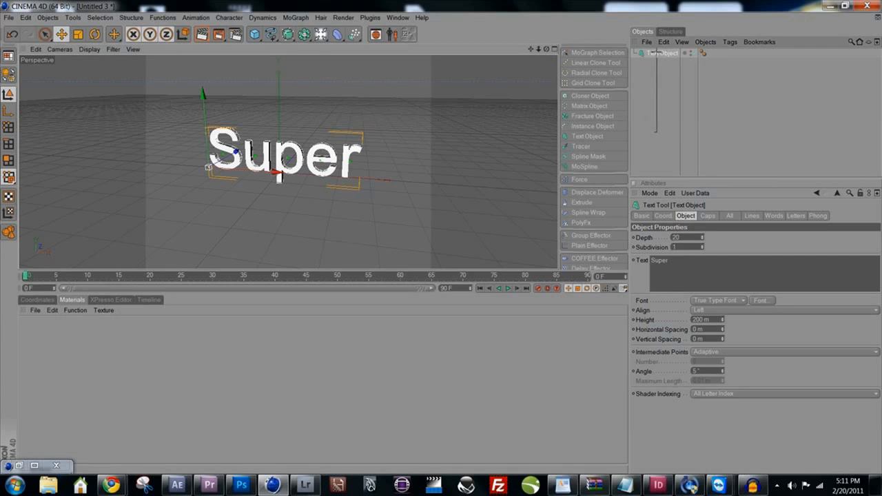
click(659, 129)
click(662, 54)
double_click(663, 54)
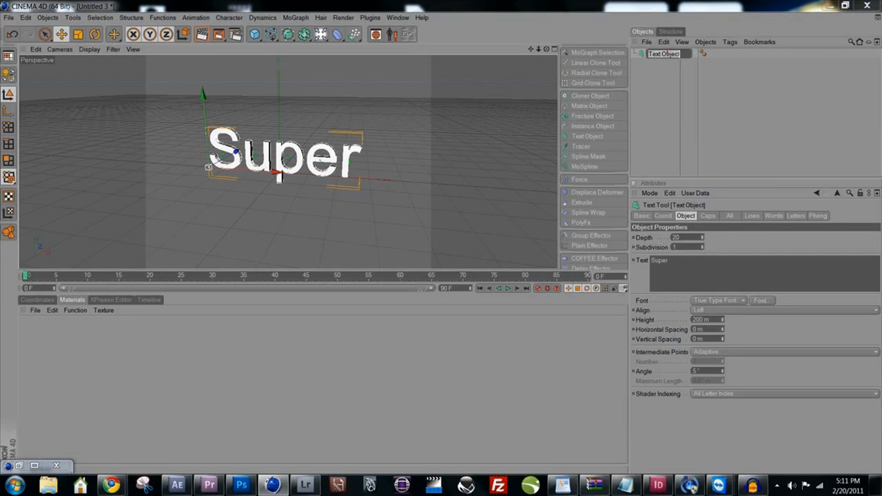
text(S)
key(Escape)
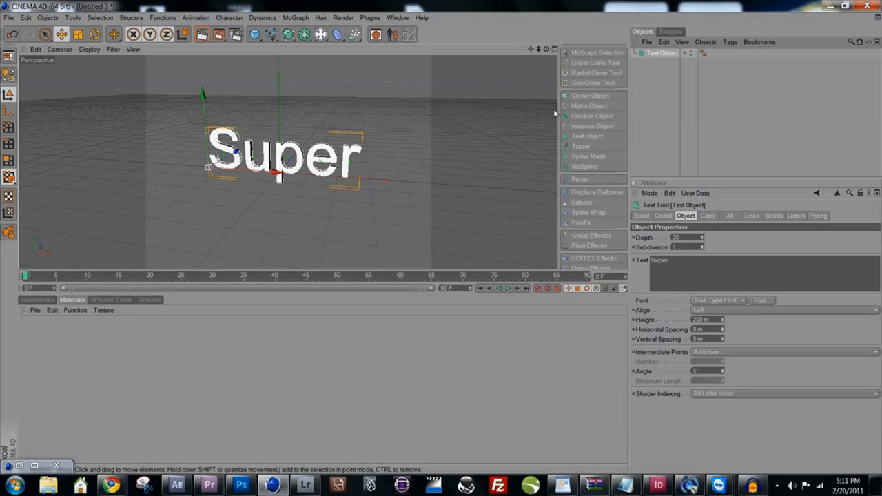
Add an XPresso tag from the CINEMA 4D tags to the Text Object.
right_click(662, 53)
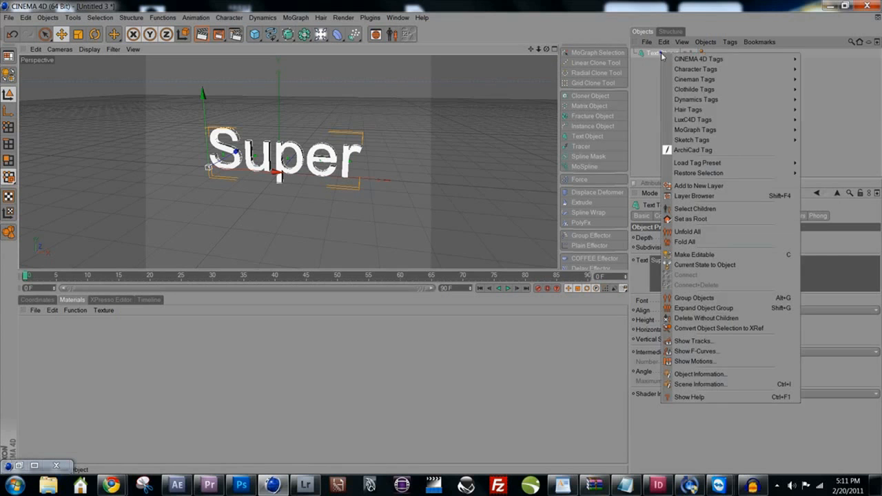
mouse_move(675, 58)
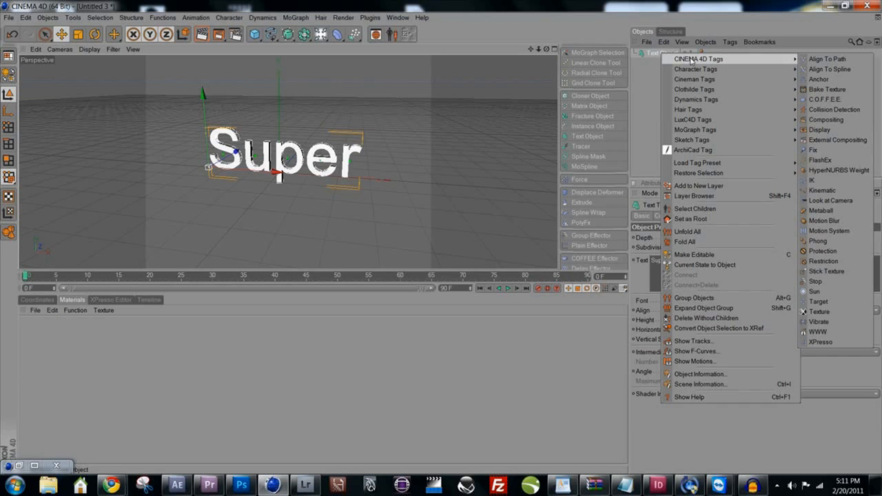
click(646, 55)
right_click(653, 54)
mouse_move(665, 58)
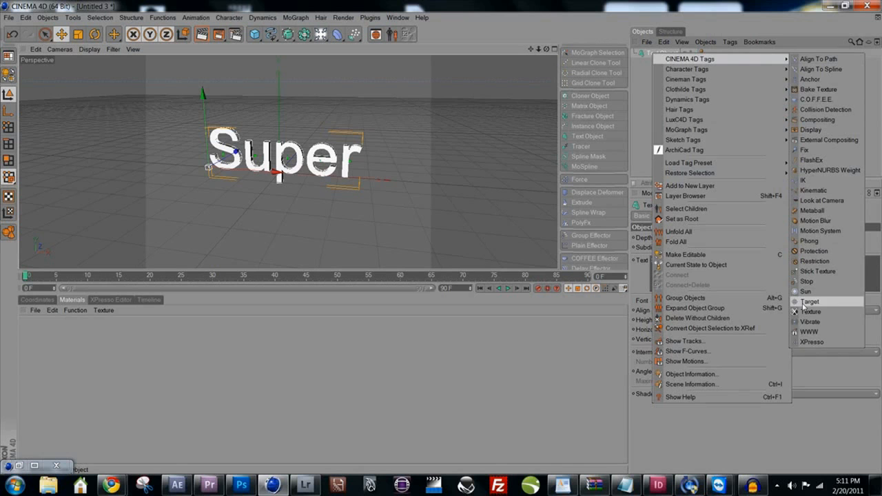
click(807, 342)
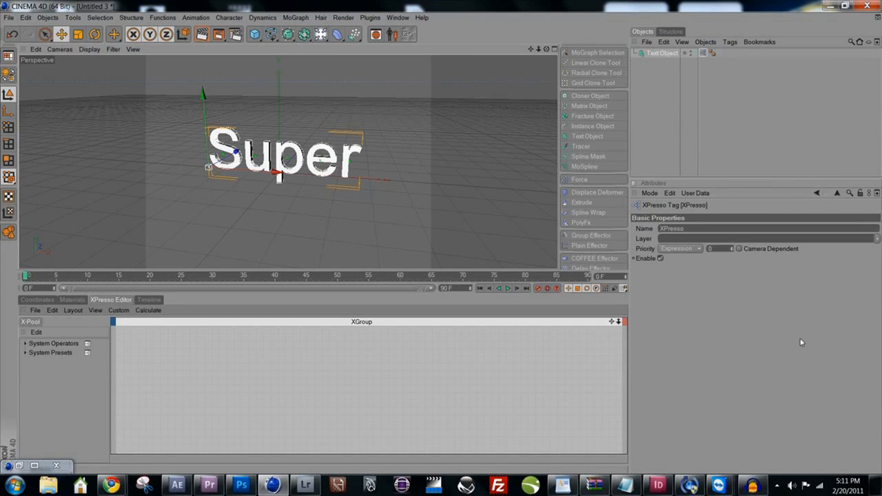
Add two Text Object nodes to the XPresso XGroup and arrange them side by side with a gap between them.
drag(666, 55, 275, 351)
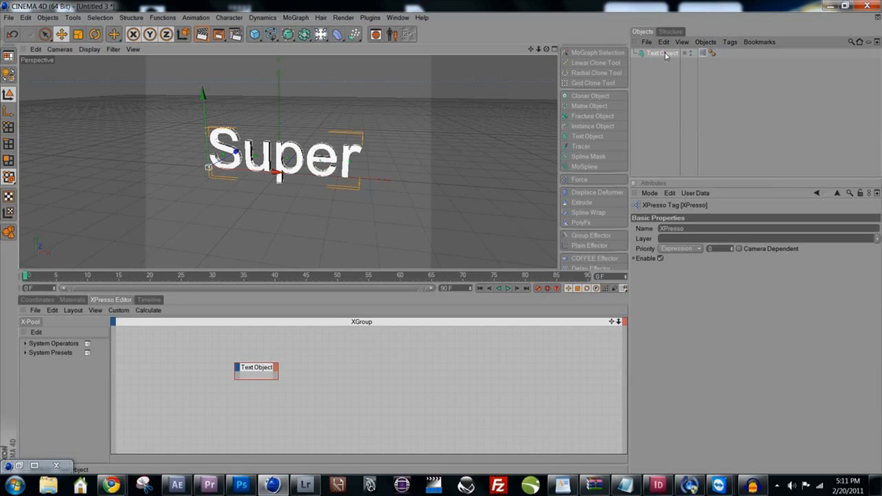
drag(666, 56, 334, 367)
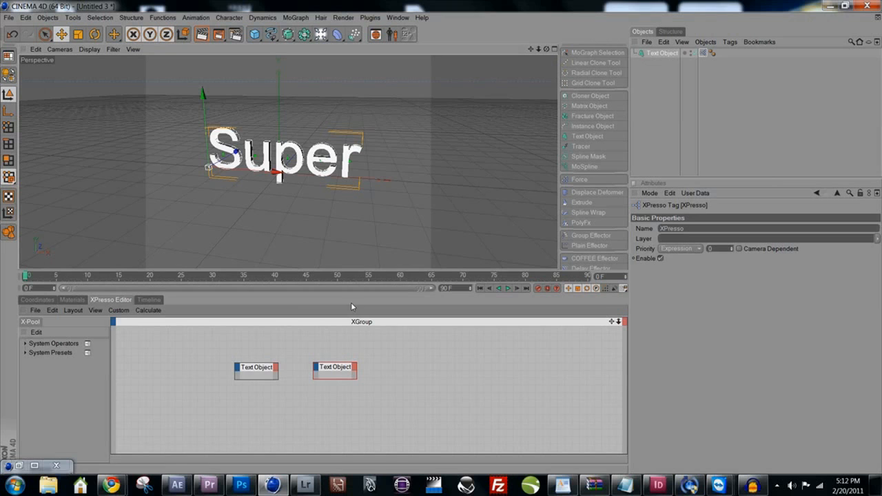
drag(269, 372, 240, 372)
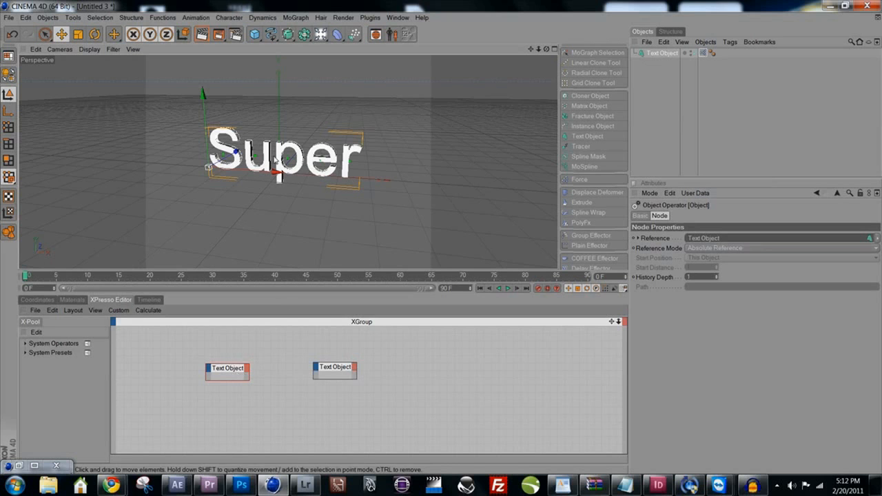
mouse_move(228, 376)
mouse_down()
mouse_move(214, 375)
mouse_move(234, 375)
mouse_up()
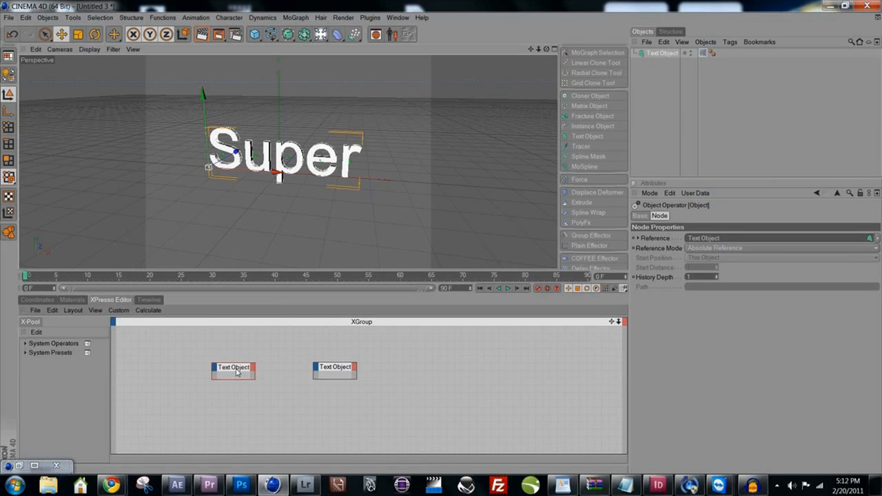
Select the first Text Object node and open its list of available output ports.
click(329, 376)
click(337, 376)
click(237, 370)
click(253, 368)
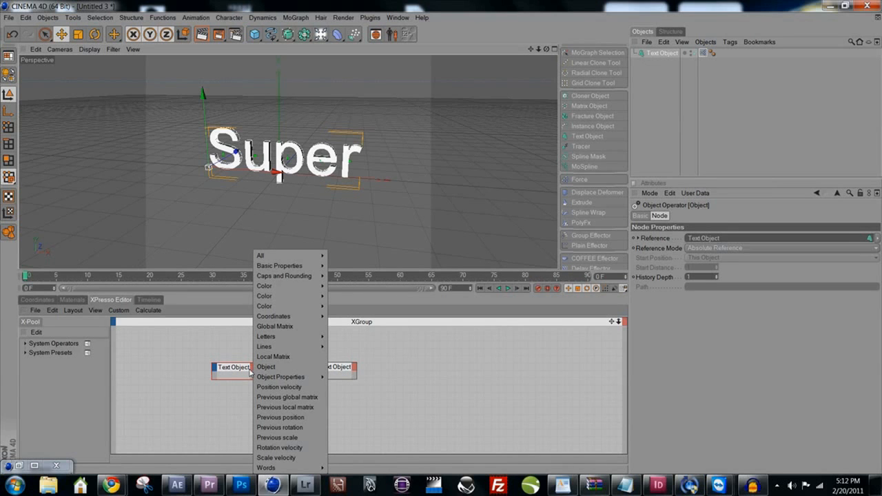
Connect a Text output on the first text object node to a Name input on the second in the XPresso graph.
mouse_move(274, 377)
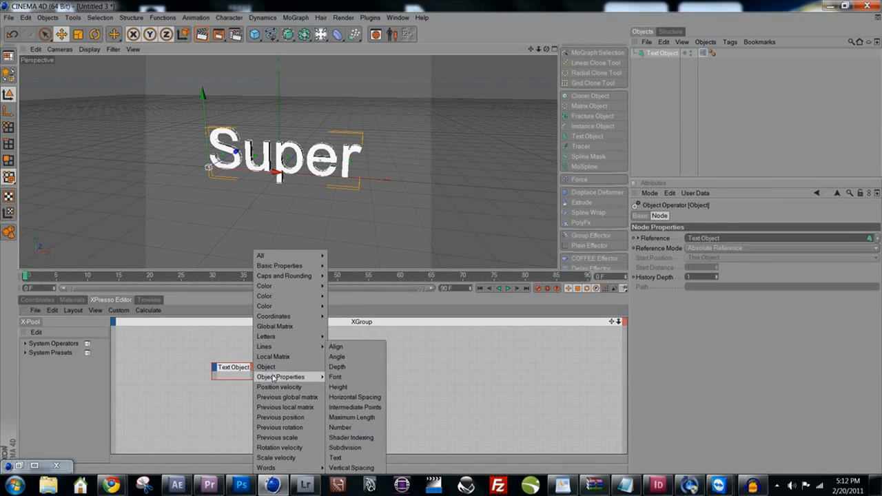
click(340, 458)
click(317, 370)
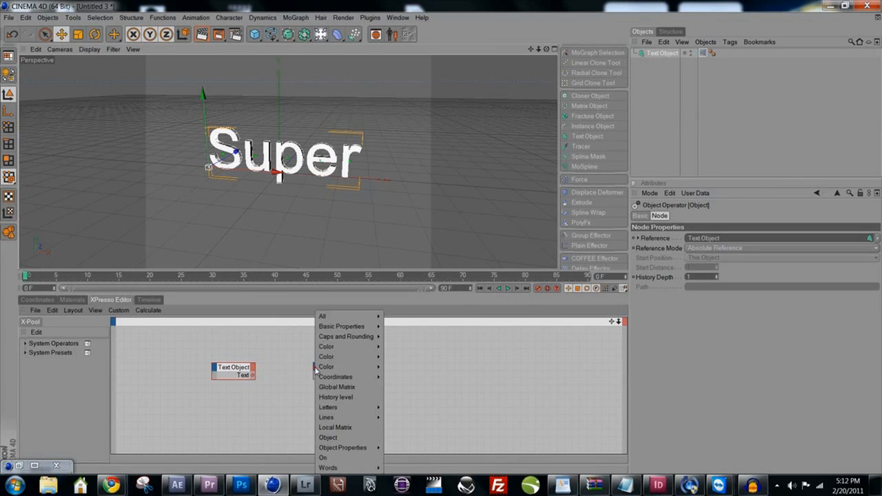
mouse_move(326, 326)
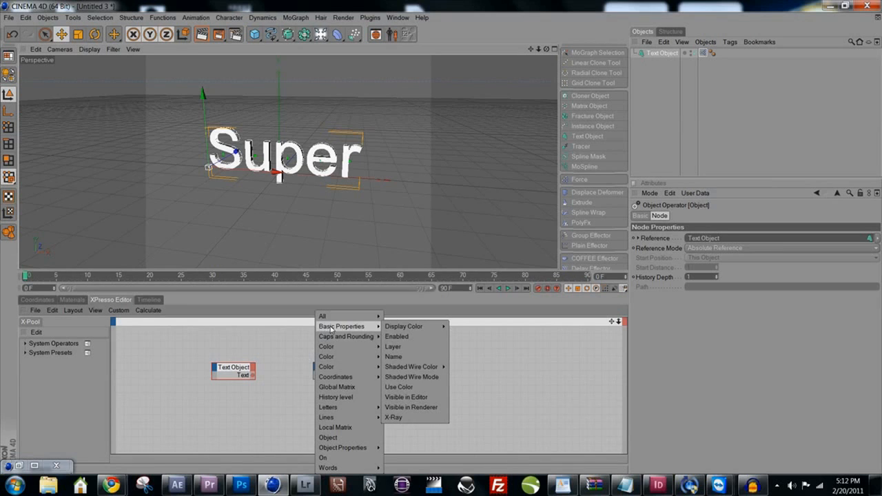
click(397, 362)
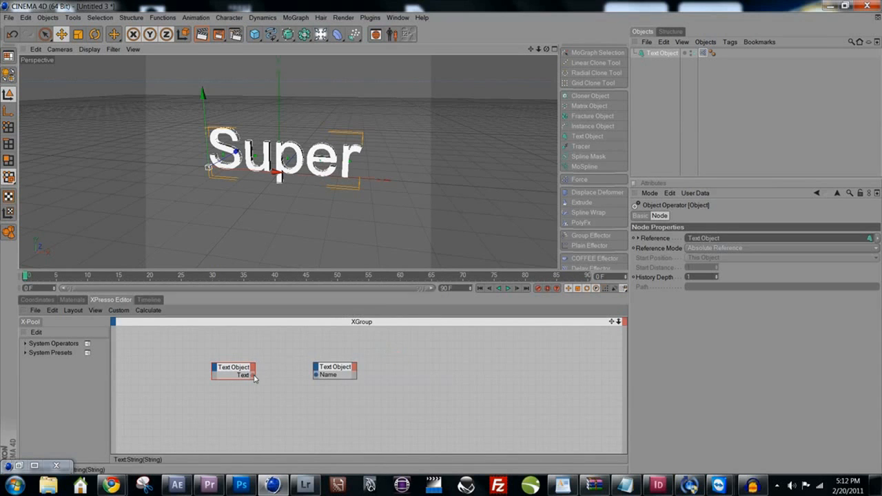
drag(252, 375, 316, 375)
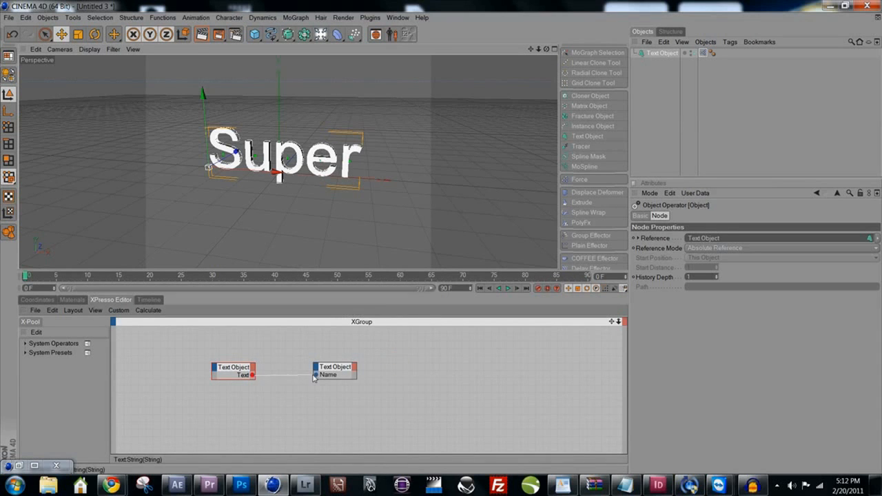
click(657, 162)
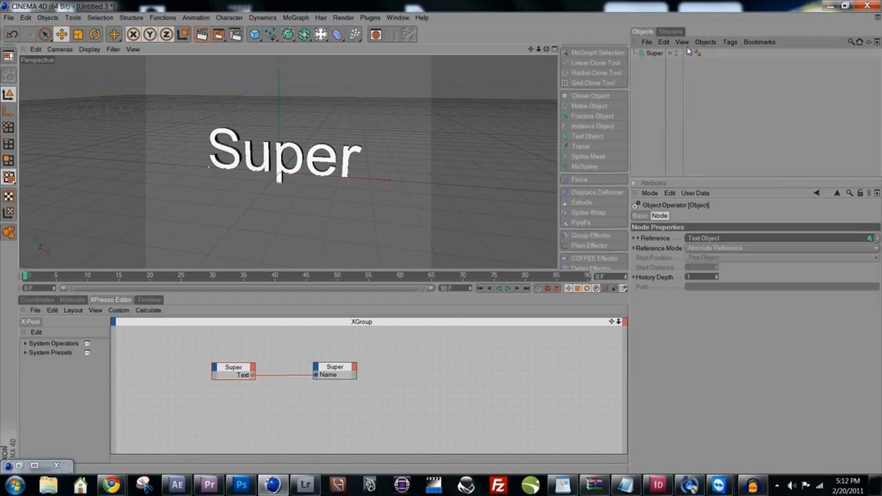
Change the text object's wording to SUPER in capitals.
click(652, 53)
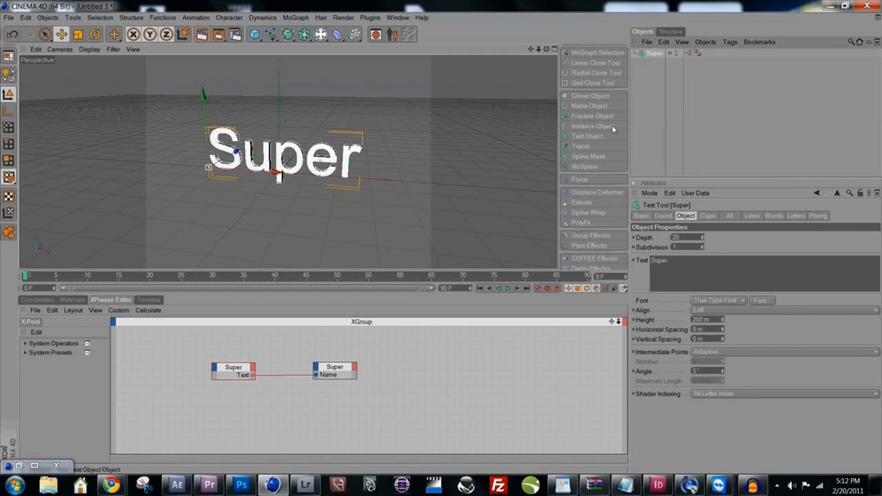
click(685, 261)
key(ctrl+a)
key(BackSpace)
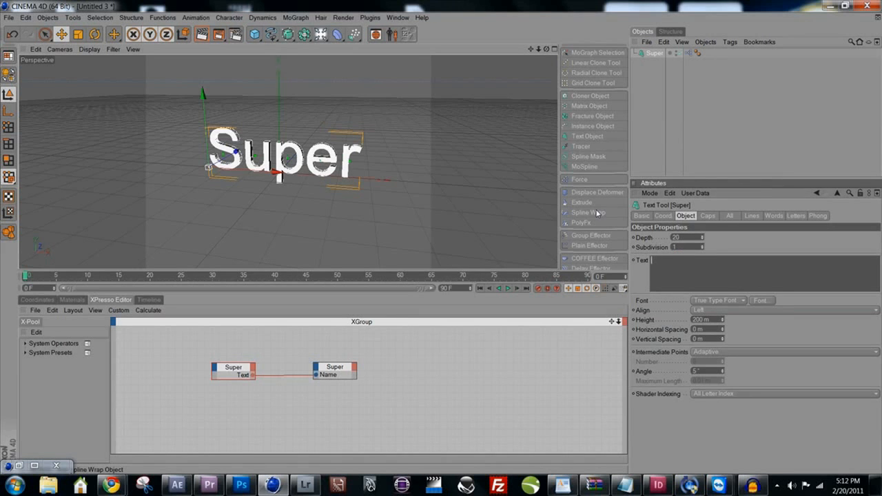
click(661, 101)
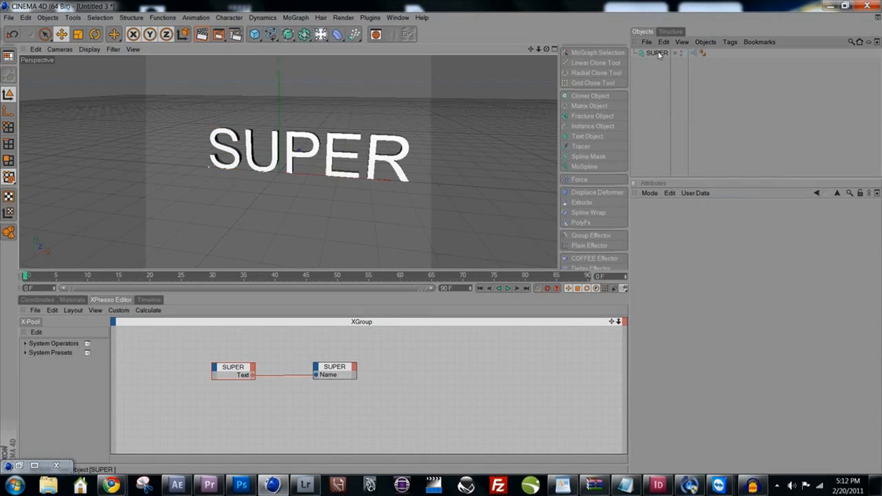
Set the SUPER text's font to Dinova in the Black style.
click(657, 54)
click(761, 300)
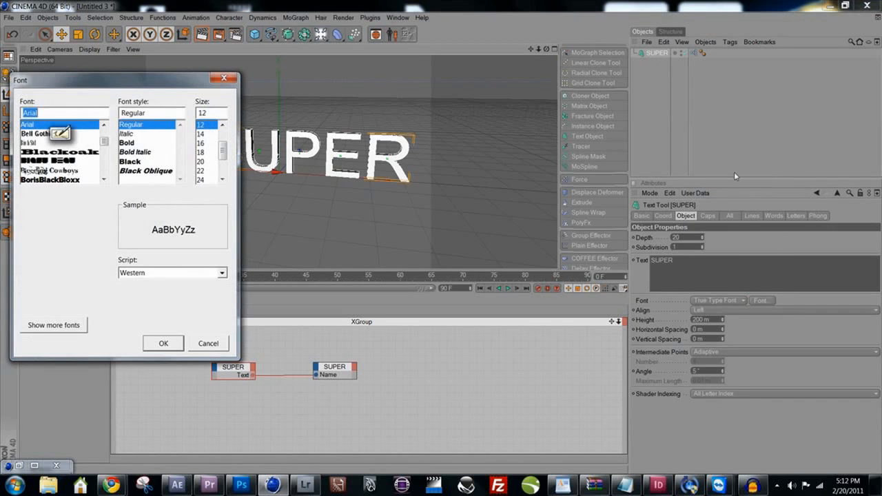
click(42, 135)
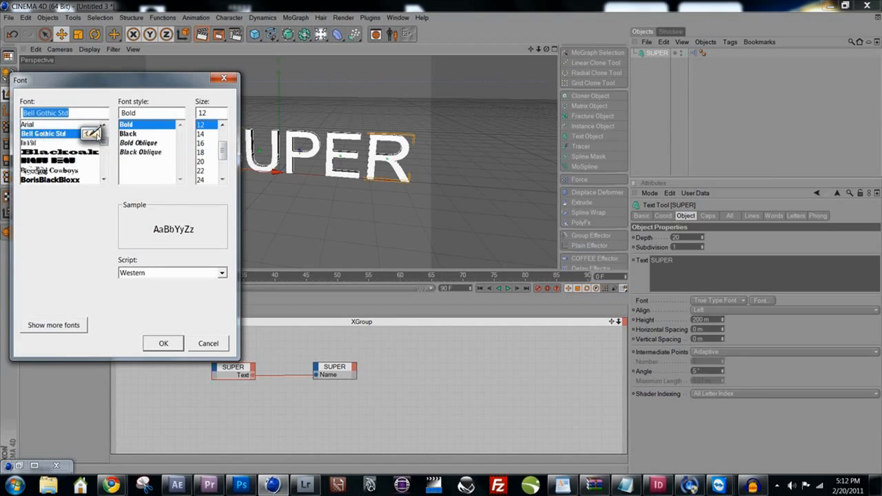
drag(104, 140, 106, 146)
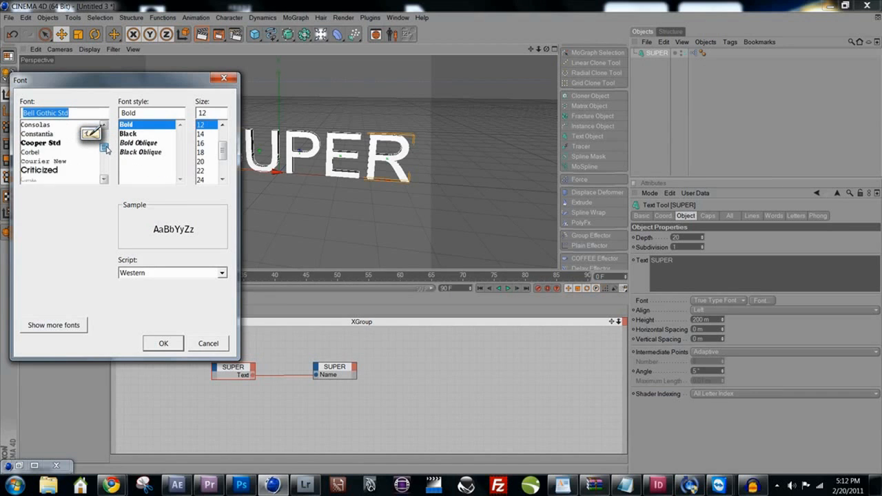
click(62, 171)
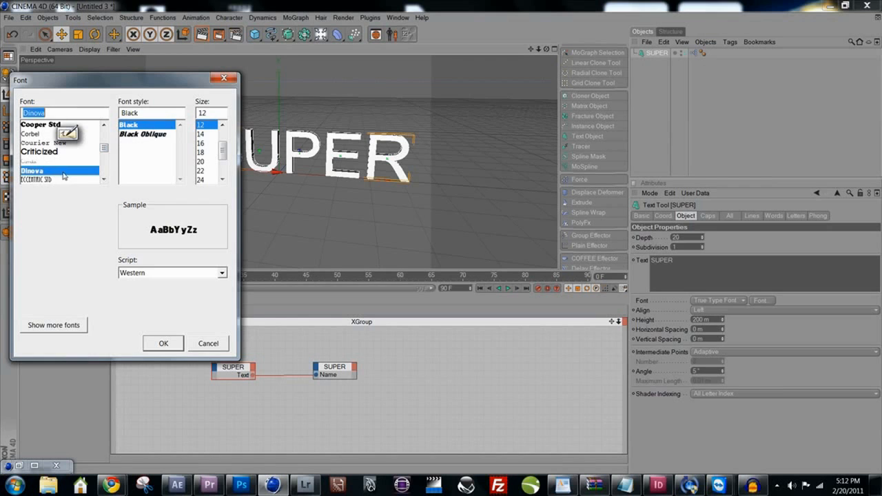
click(173, 342)
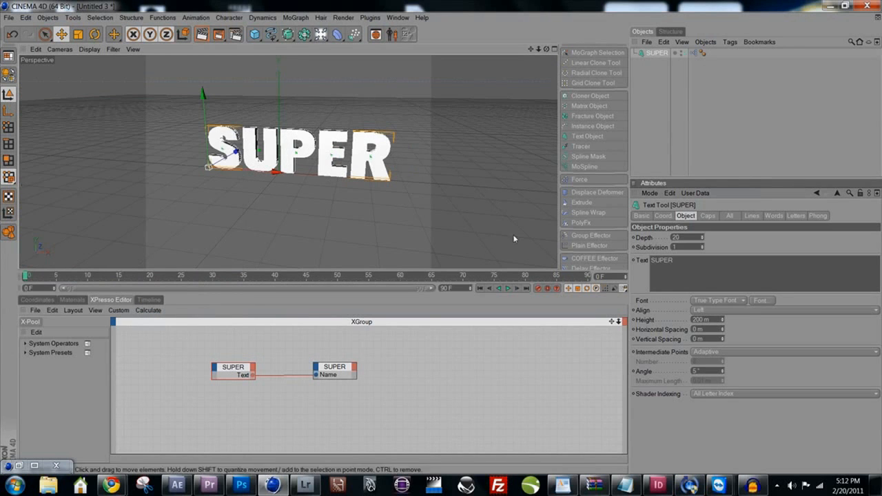
click(651, 52)
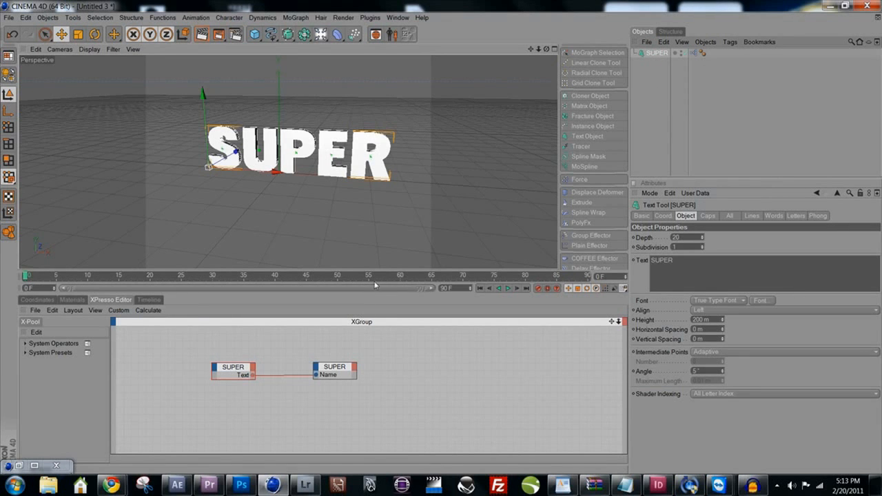
Set the SUPER text's start cap to Fillet Cap.
alt+drag(404, 153, 380, 151)
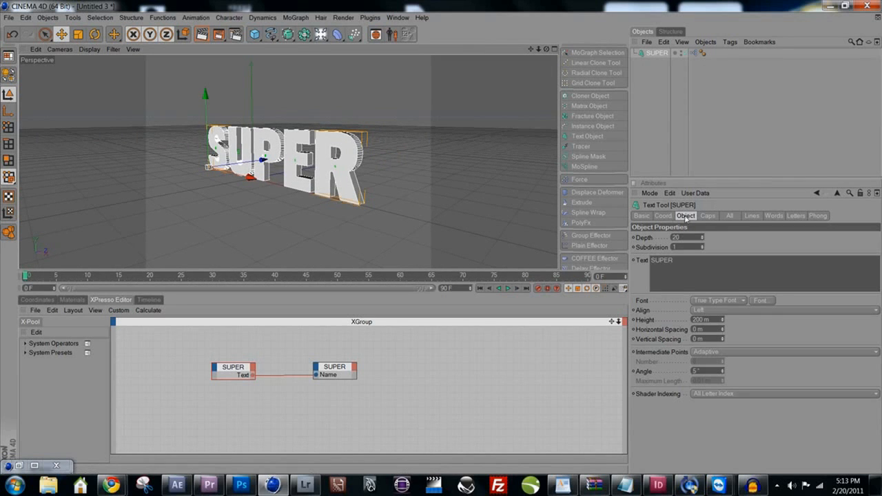
click(663, 216)
click(708, 216)
click(687, 238)
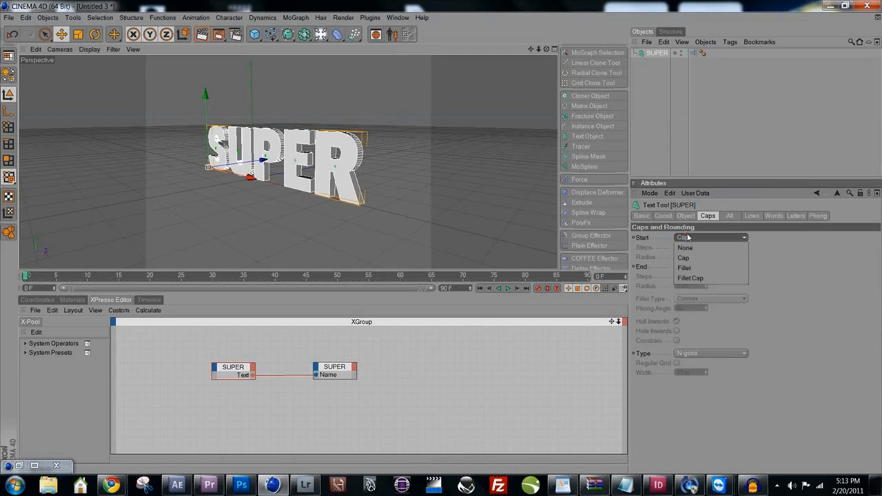
click(690, 278)
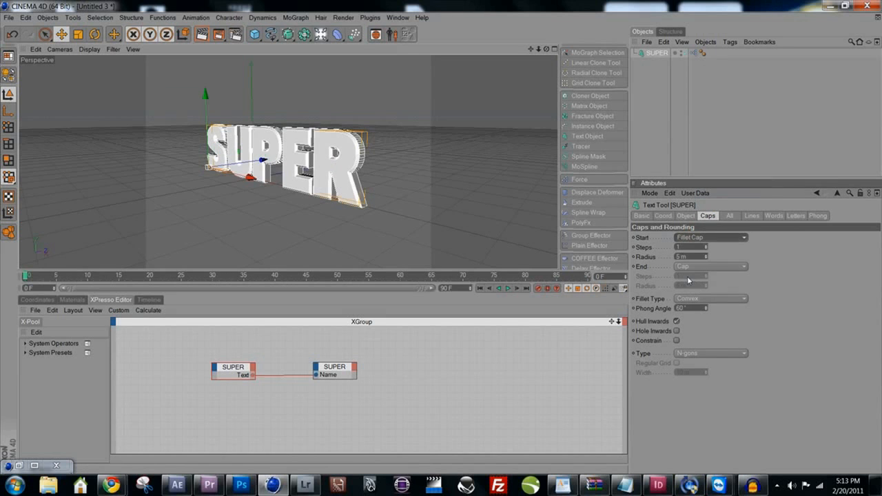
Try the 2 Steps fillet type, switch it to 1 Step and set the start cap's radius to 6 m.
click(689, 300)
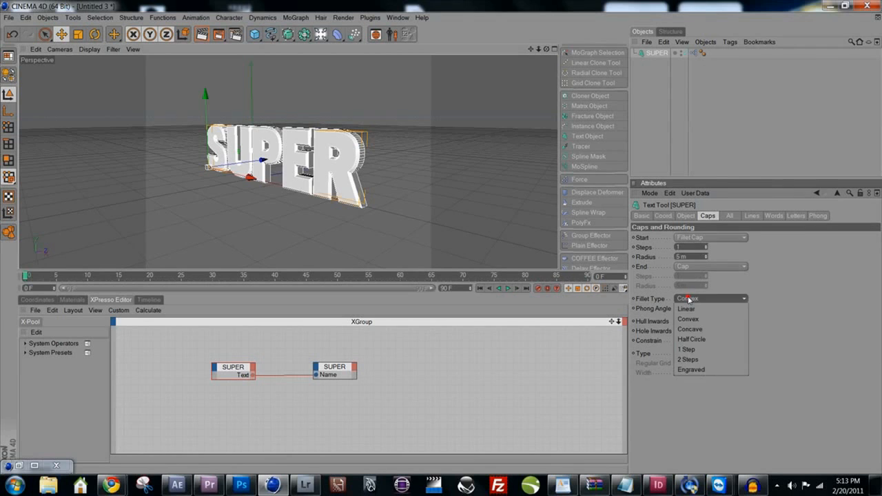
click(689, 359)
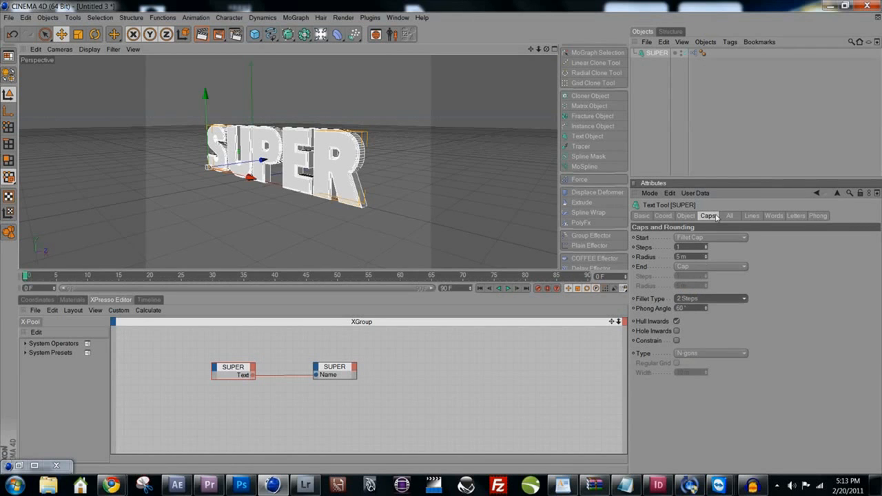
click(693, 301)
click(689, 350)
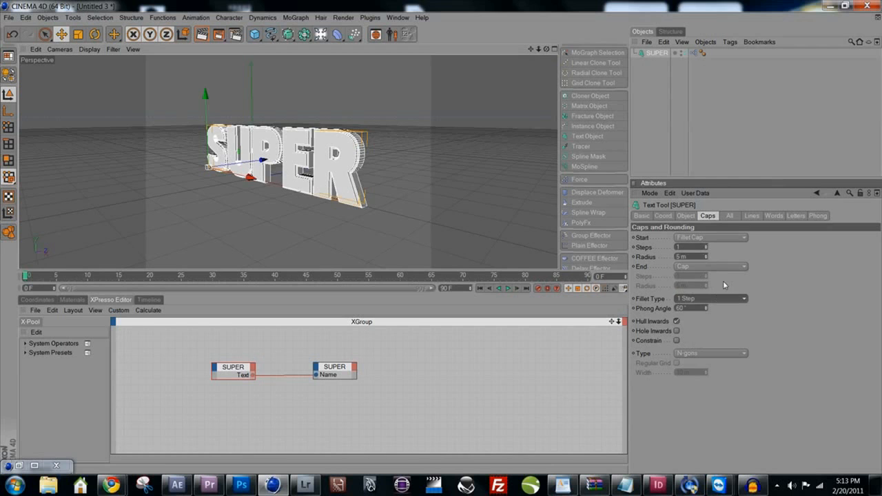
click(706, 254)
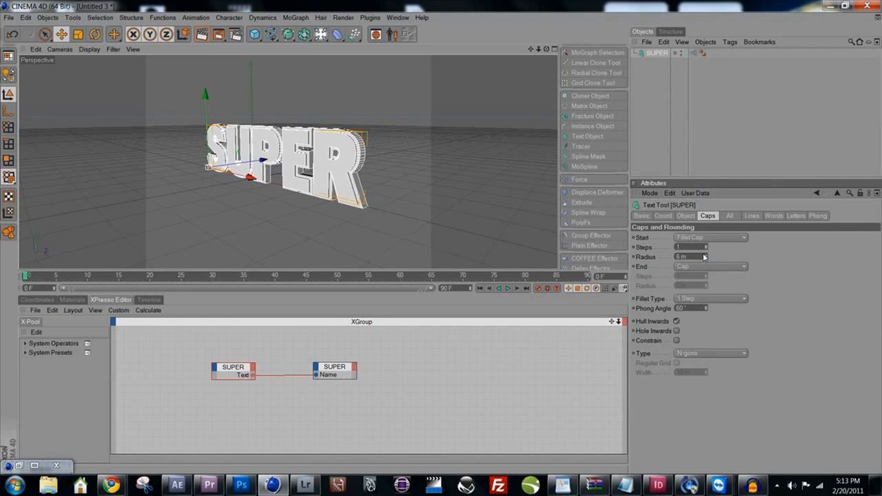
Try the Convex fillet type on the text and switch back to 1 Step.
alt+drag(244, 170, 279, 172)
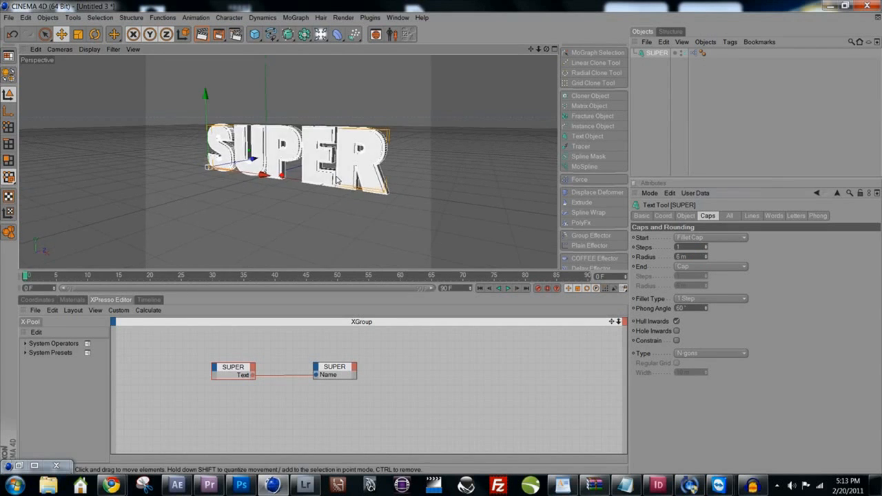
mouse_move(322, 184)
alt+middle_down()
mouse_move(347, 192)
mouse_move(308, 187)
alt+middle_up()
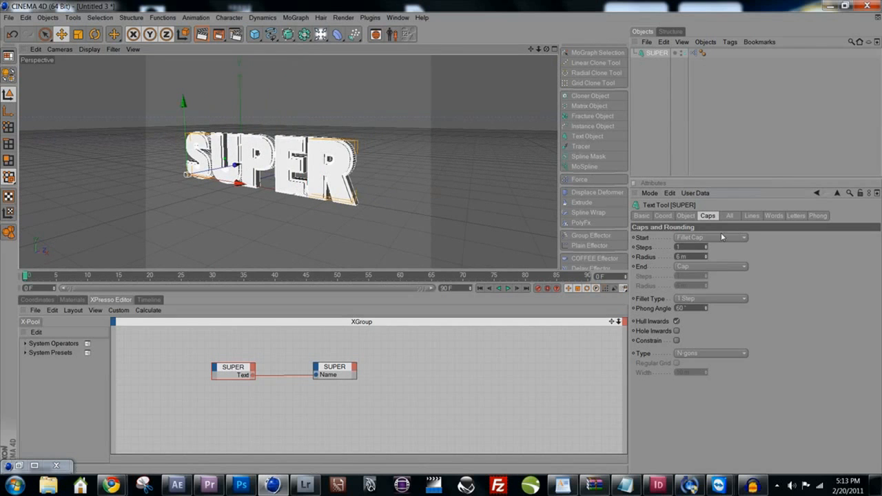
click(696, 298)
click(702, 321)
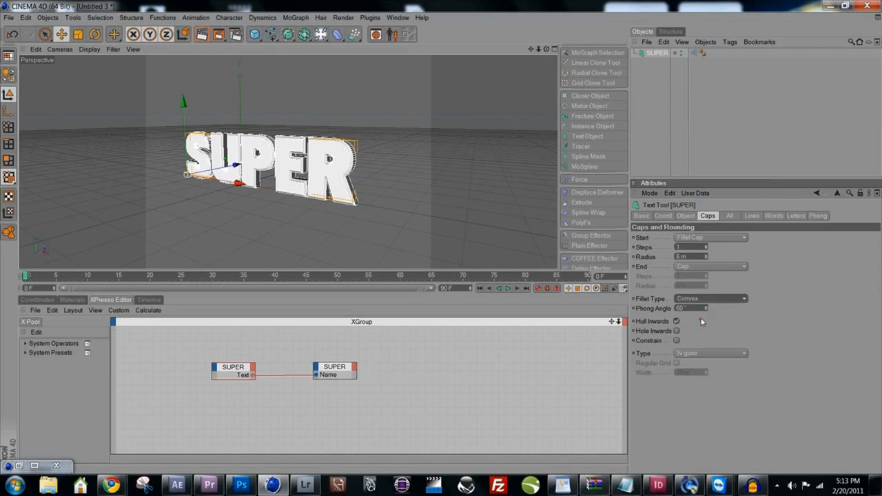
click(705, 299)
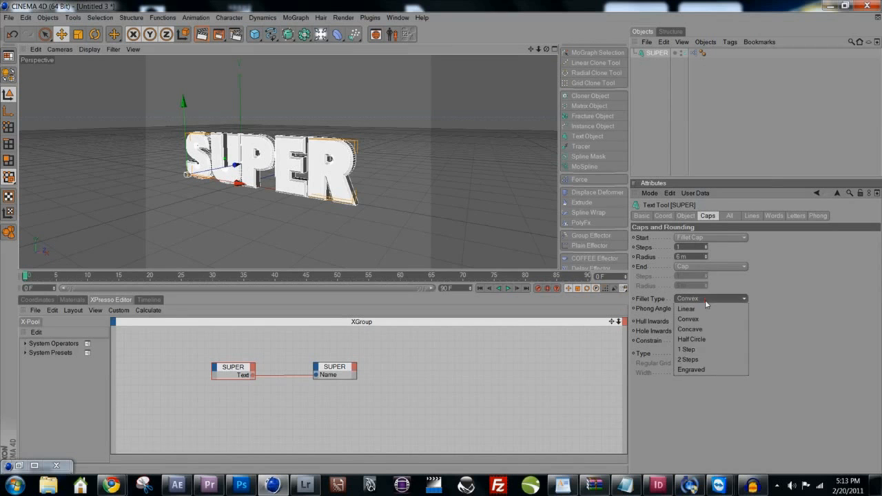
click(712, 349)
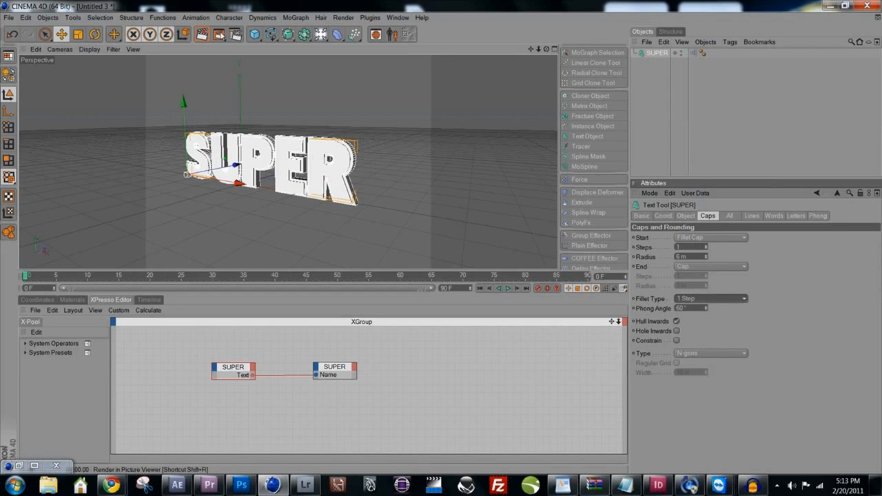
Preview-render the view, bring up the Materials manager and examine the stepped edges of the SUPER letters close up.
click(202, 31)
alt+middle_drag(294, 184, 332, 194)
alt+drag(332, 197, 390, 111)
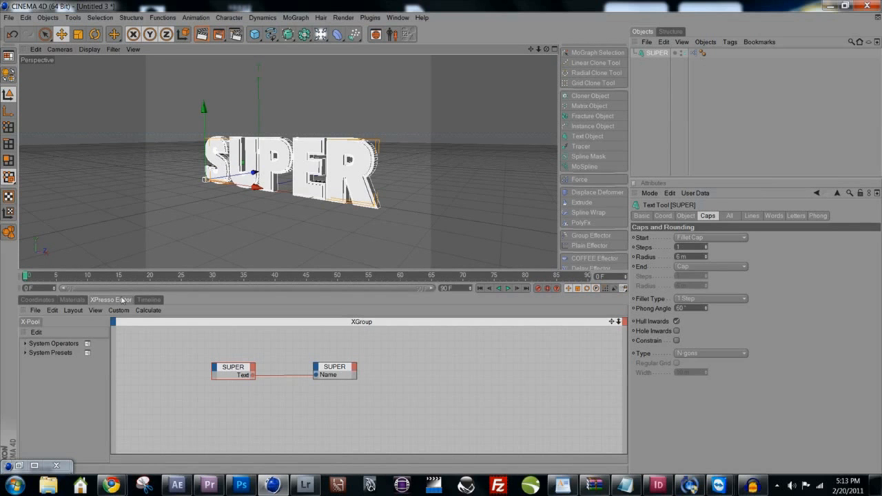
click(72, 300)
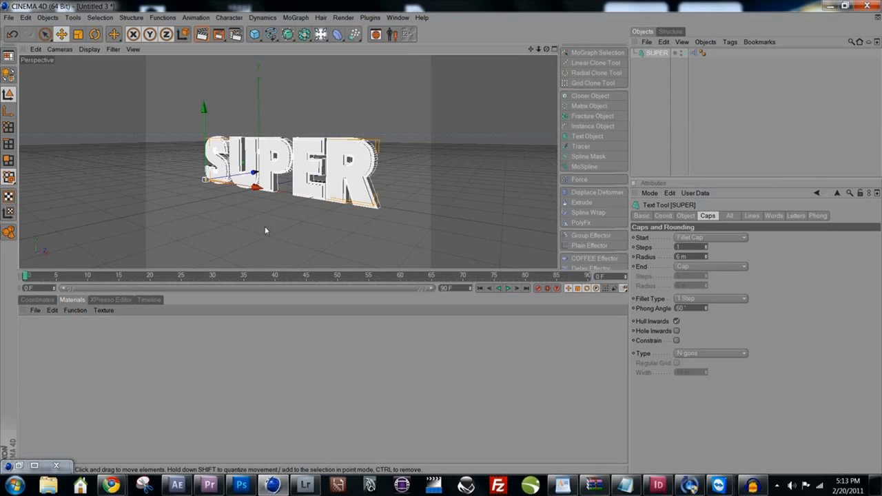
alt+right_drag(286, 180, 445, 153)
alt+drag(368, 181, 381, 174)
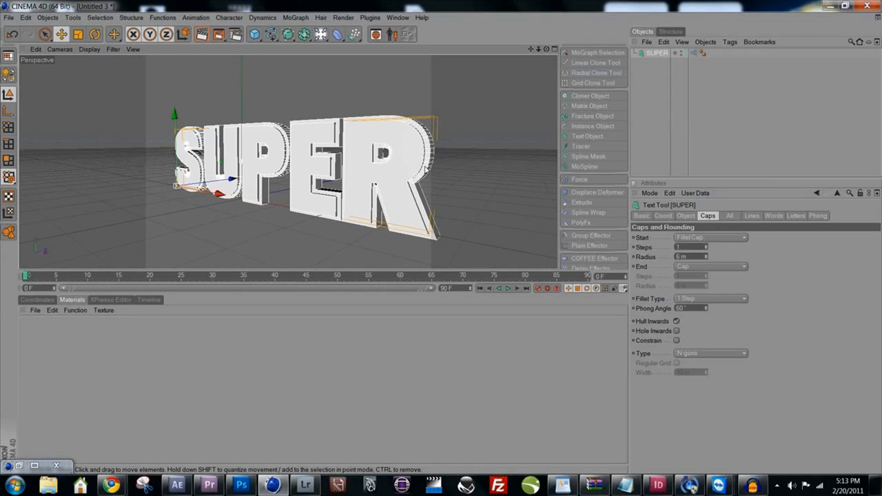
mouse_move(315, 162)
alt+mouse_down()
mouse_move(339, 159)
mouse_move(298, 178)
mouse_move(316, 152)
alt+mouse_up()
alt+right_drag(345, 178, 463, 169)
alt+drag(434, 171, 365, 163)
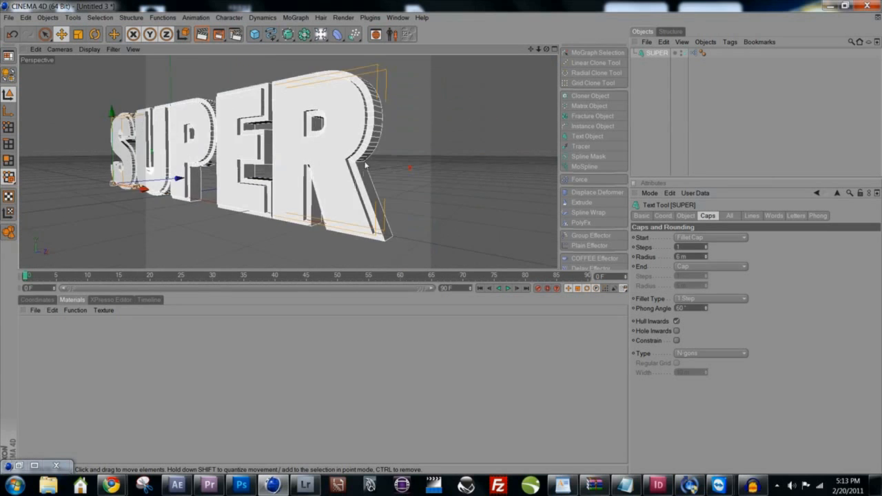
alt+right_drag(336, 174, 504, 168)
alt+drag(304, 181, 370, 173)
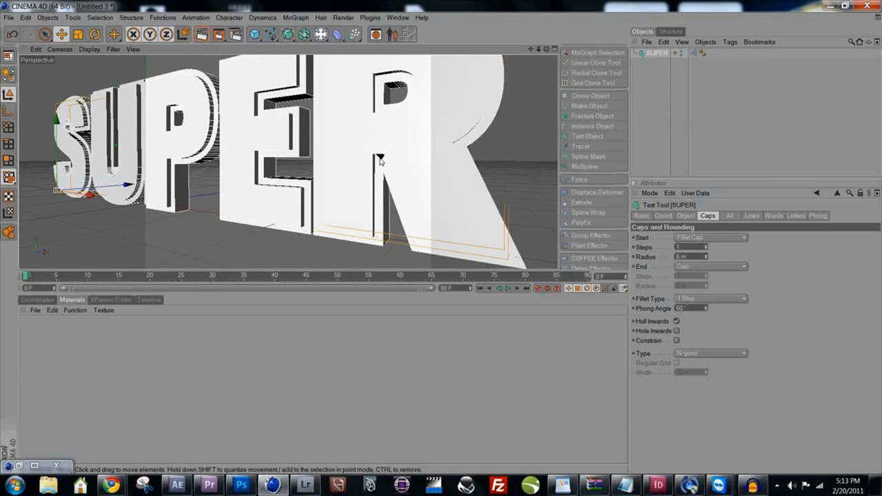
Set the SUPER text's end cap to Fillet Cap and render a close-up preview of the letters.
click(696, 266)
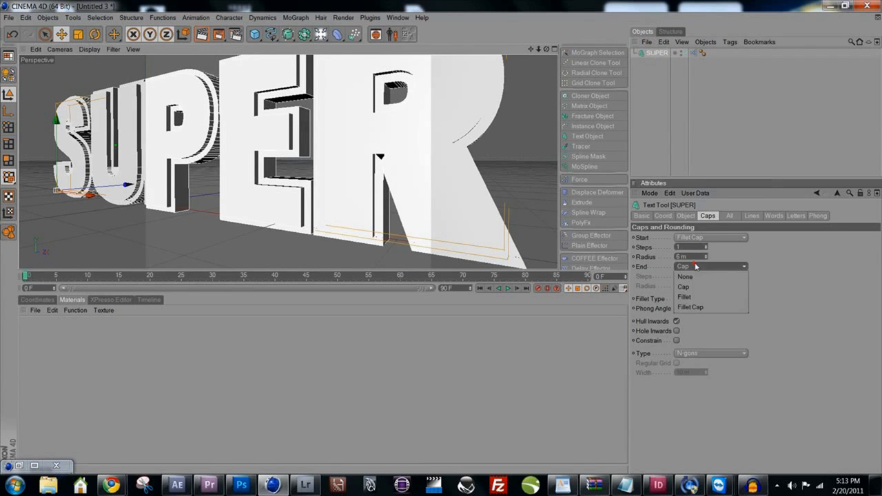
click(706, 308)
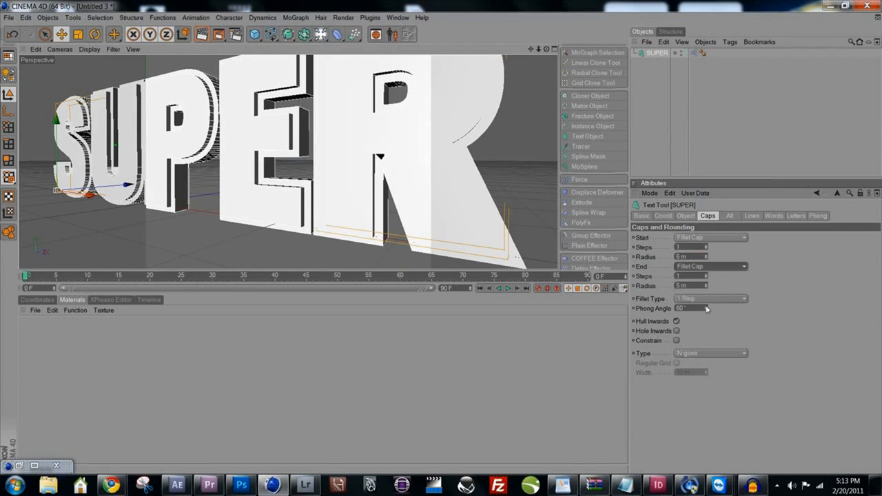
alt+drag(329, 174, 255, 195)
alt+right_drag(256, 196, 426, 161)
alt+middle_drag(400, 228, 365, 150)
click(203, 34)
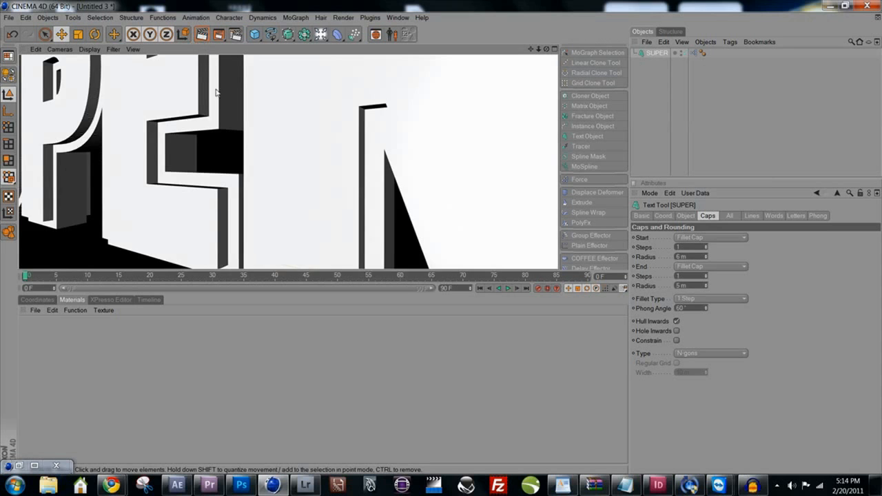
Create a new material and set its color to pure white, RGB 255, 255, 255.
scroll(317, 148, down, 3)
alt+right_drag(317, 149, 188, 181)
alt+middle_drag(188, 181, 295, 182)
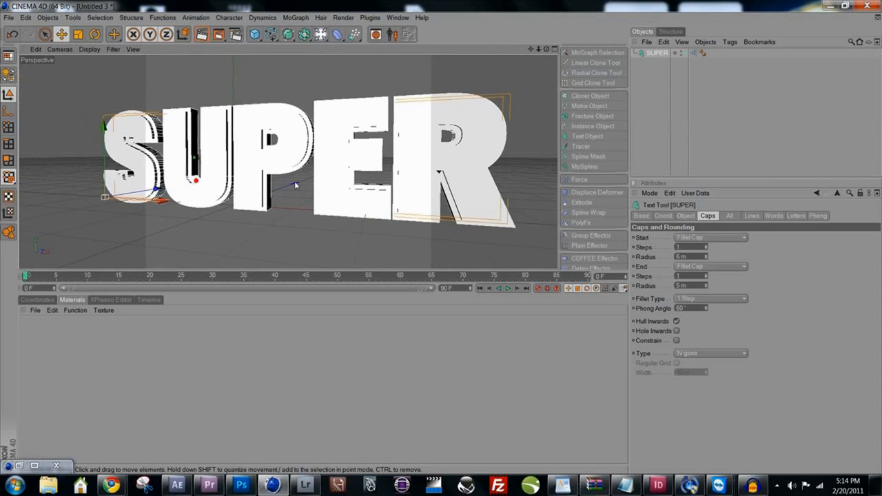
alt+right_drag(295, 182, 228, 194)
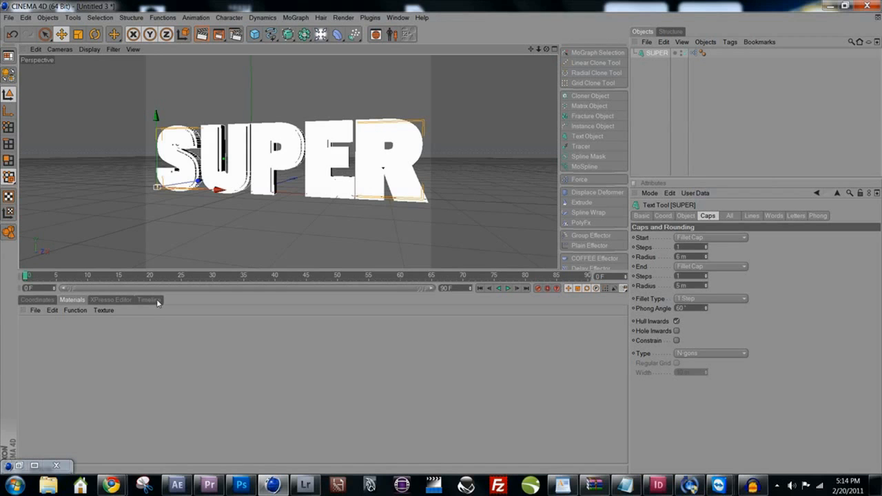
click(56, 336)
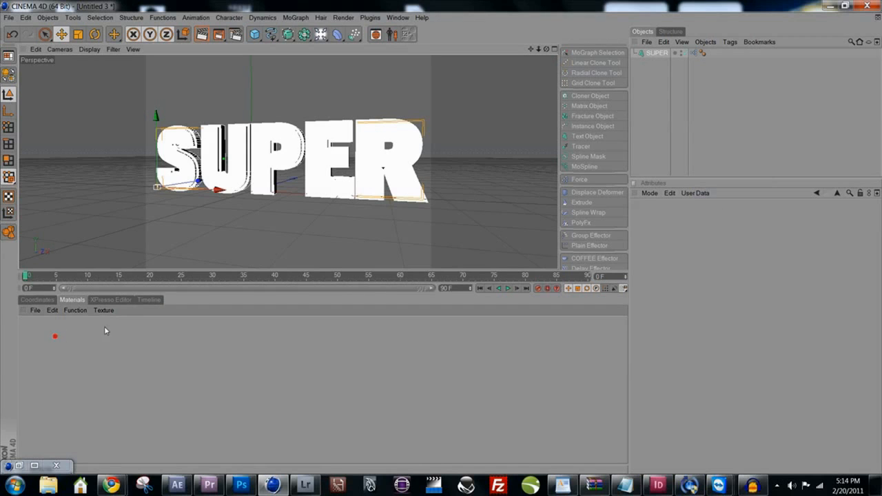
click(34, 310)
click(48, 321)
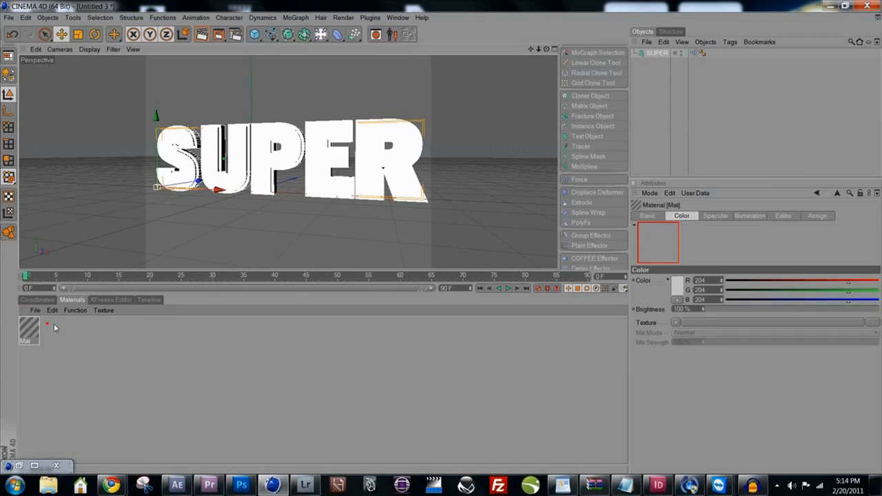
double_click(27, 329)
click(150, 148)
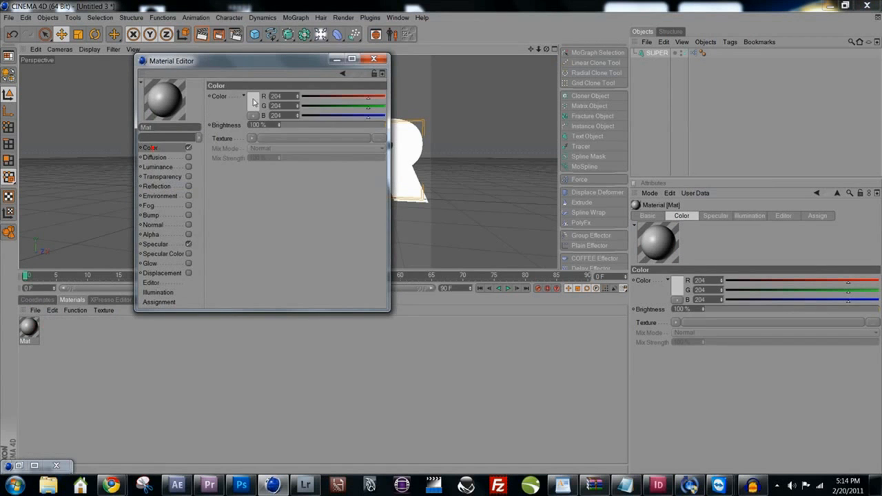
click(256, 103)
click(236, 149)
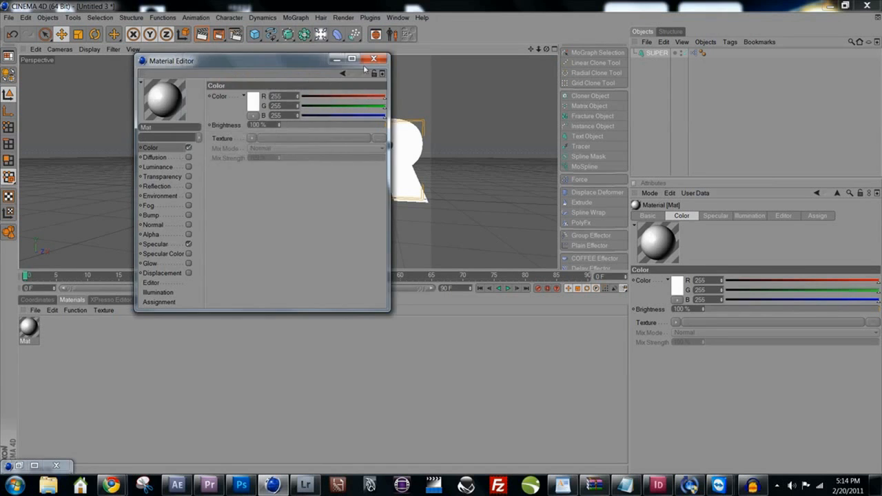
click(374, 59)
Create a second material and set its color to yellow, RGB 255, 230, 70.
double_click(96, 326)
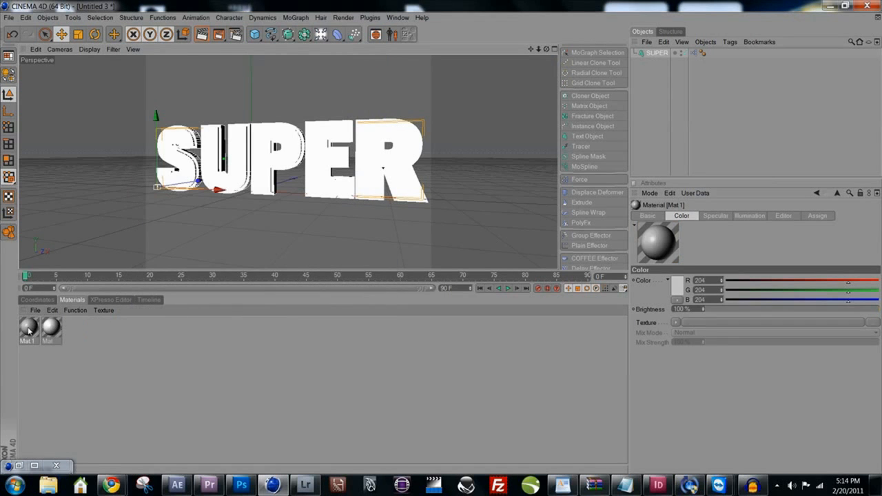
double_click(28, 329)
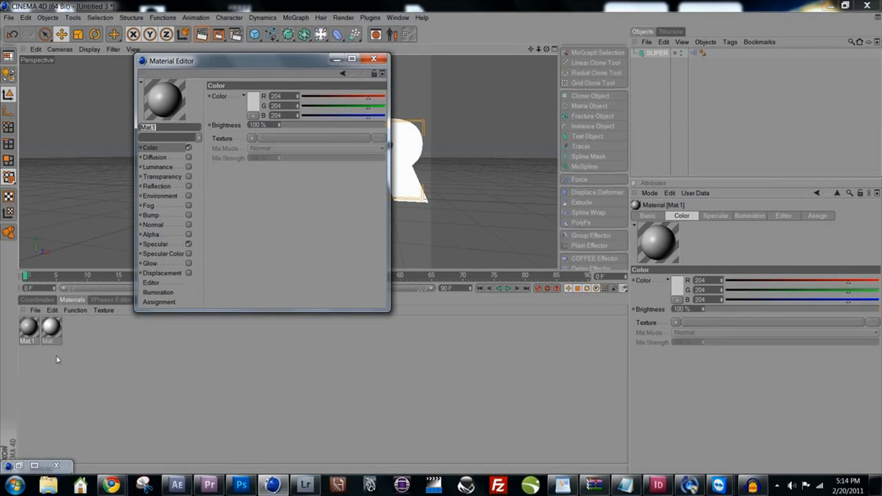
click(254, 101)
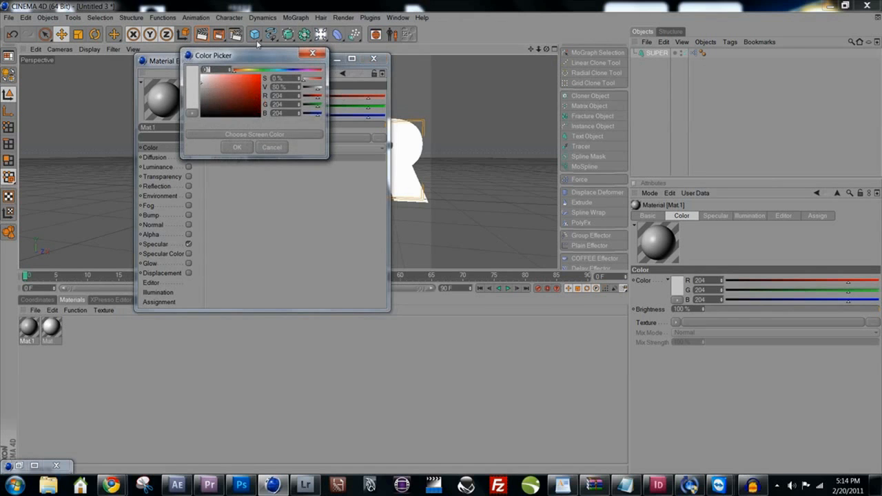
drag(245, 71, 246, 74)
click(238, 147)
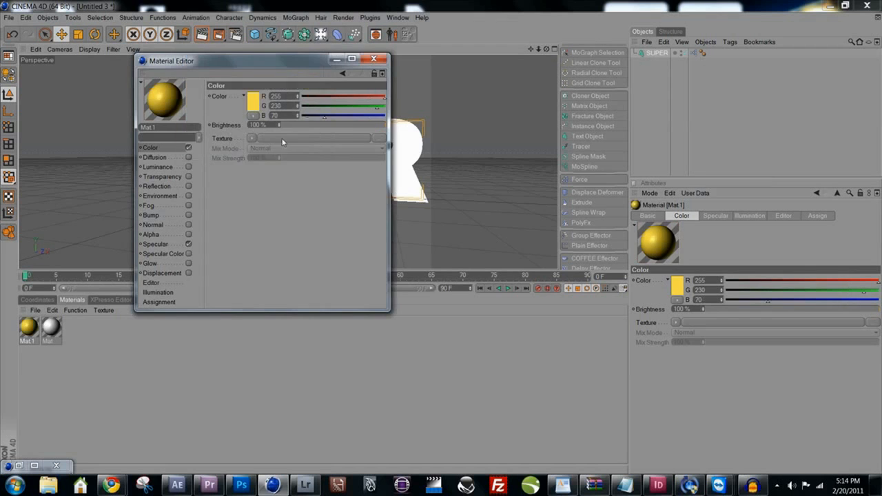
Enable reflection on the yellow material at 51% brightness and adjust its specular highlight.
click(188, 186)
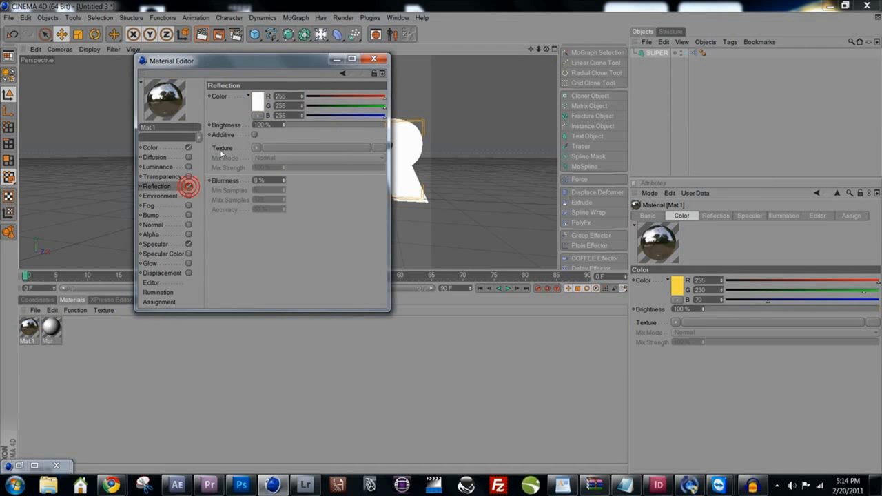
drag(356, 128, 339, 126)
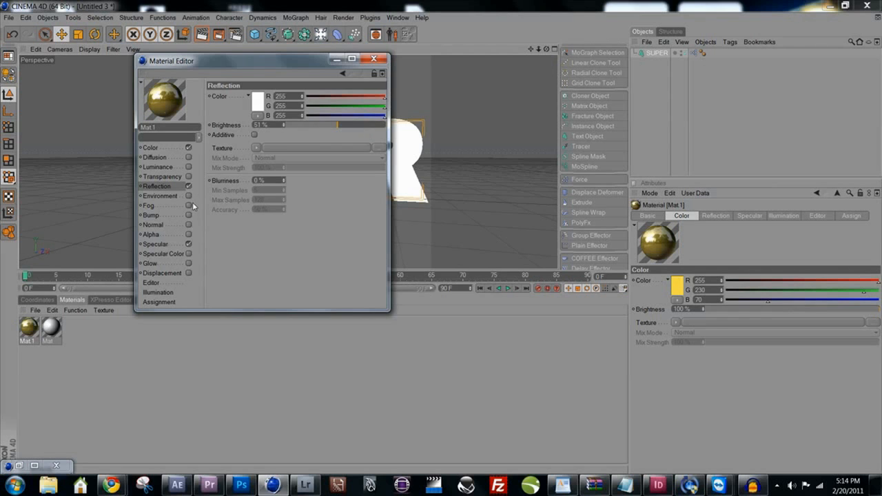
click(177, 245)
drag(313, 145, 324, 144)
click(373, 58)
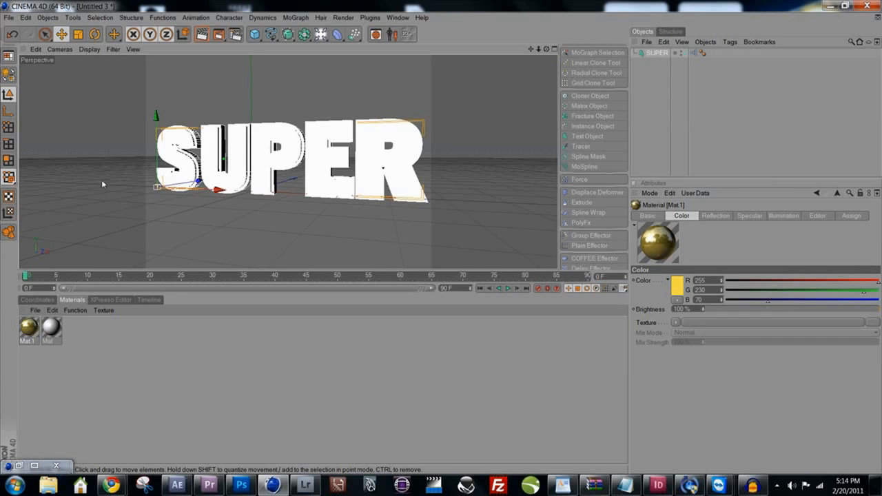
Apply the white material to the SUPER text and restrict it to the front caps with selection C1.
drag(66, 314, 595, 73)
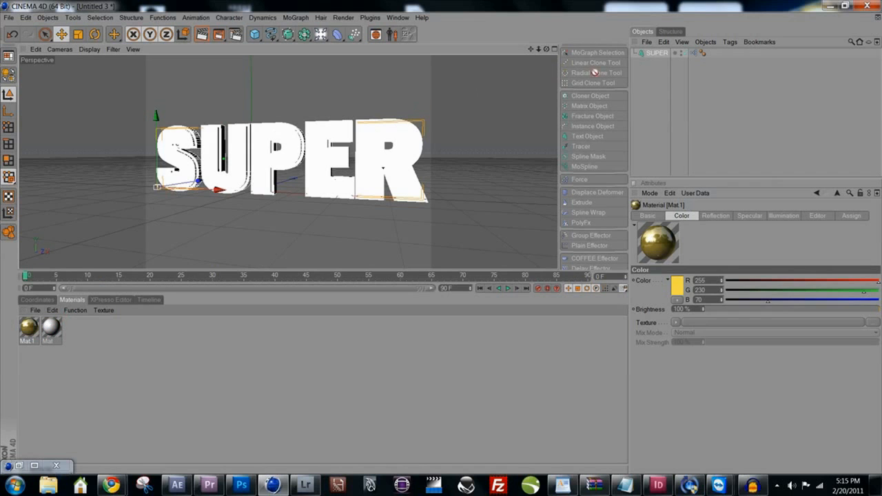
drag(659, 60, 661, 60)
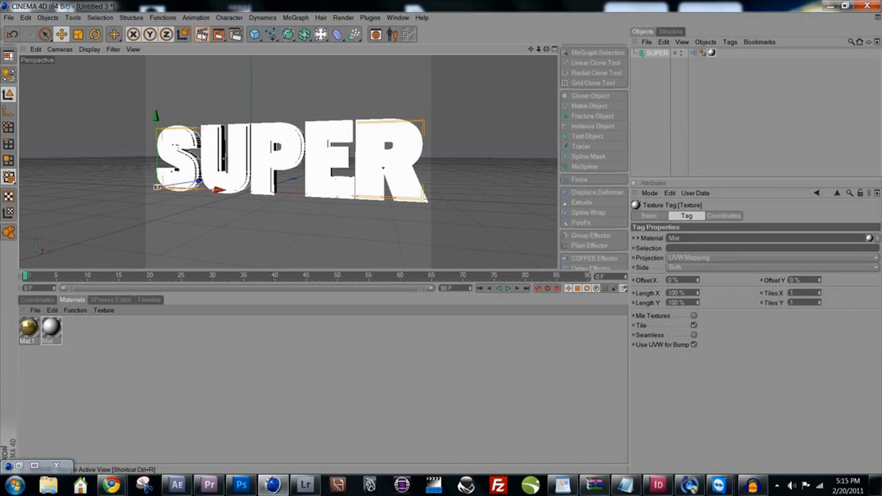
click(202, 34)
click(712, 53)
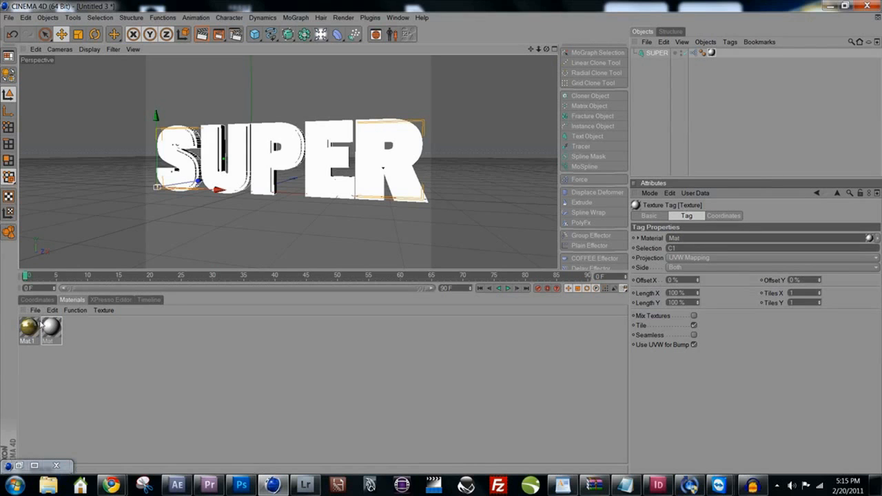
Apply the yellow material to the SUPER text, restrict it to selection R1 and preview-render the view.
drag(29, 335, 562, 95)
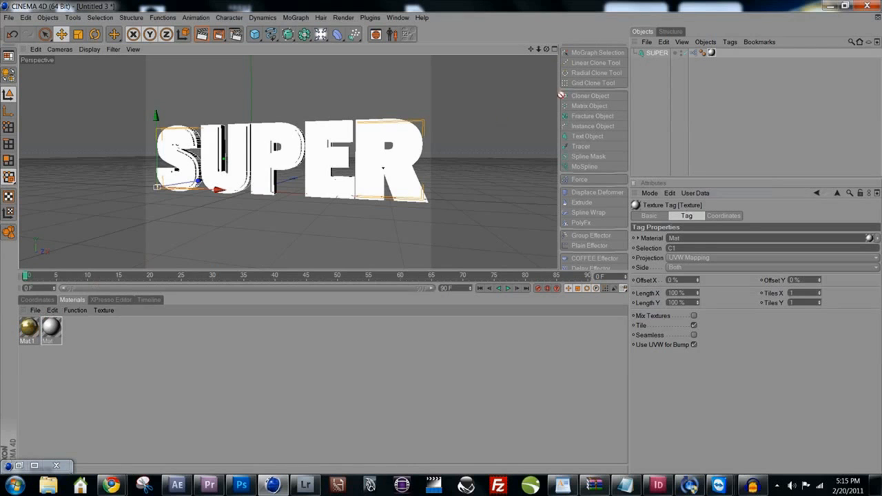
drag(666, 58, 666, 55)
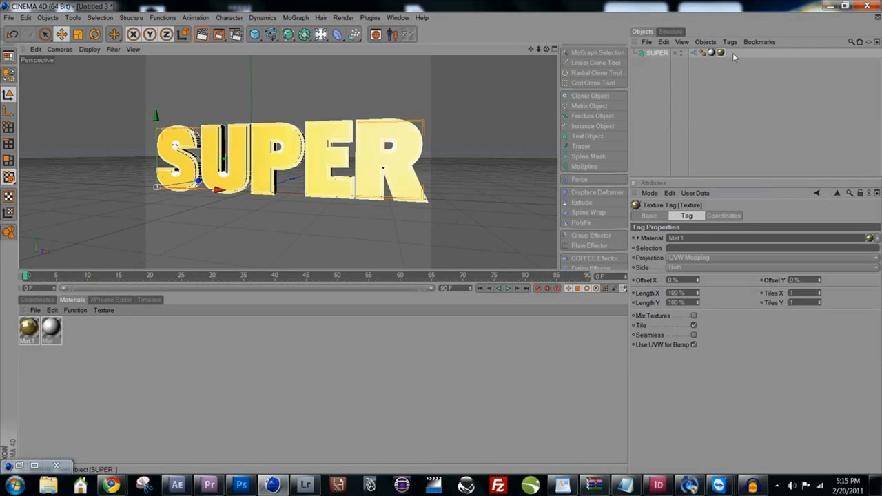
click(683, 248)
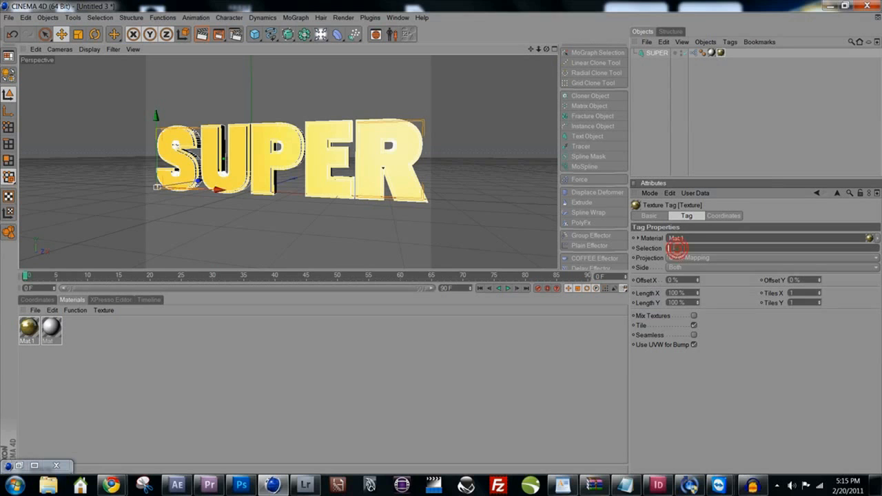
text(R1)
key(Return)
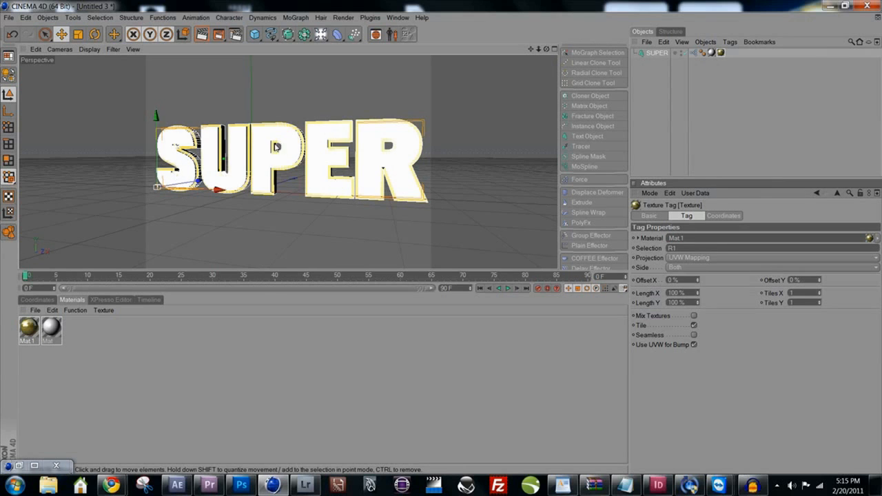
click(202, 34)
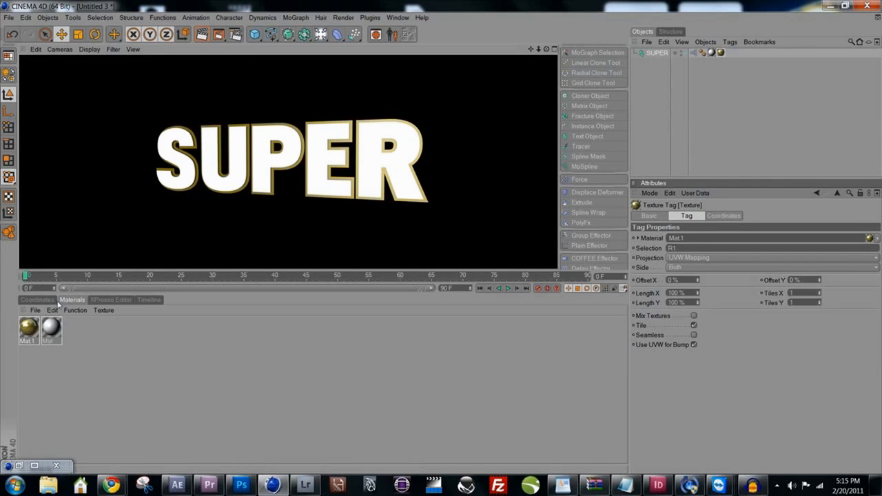
Apply the yellow material to the whole text, ahead of its other texture tags, set the depth to 485 and preview-render.
drag(29, 329, 659, 55)
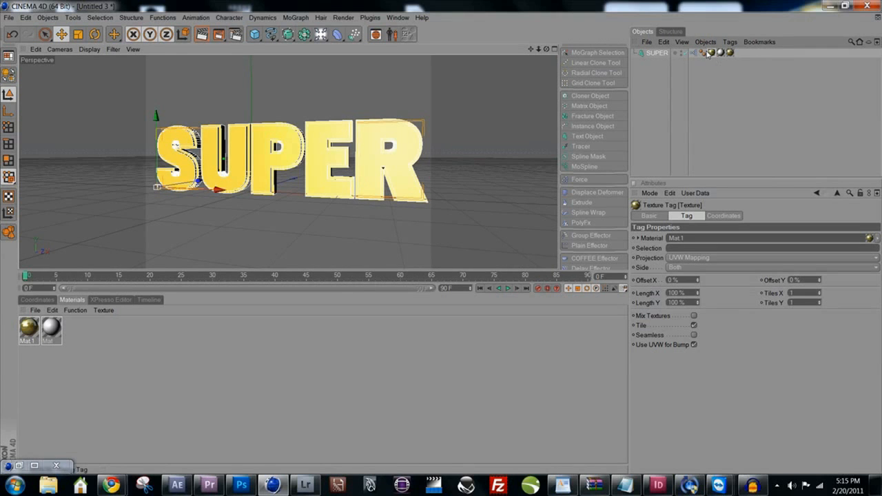
click(658, 52)
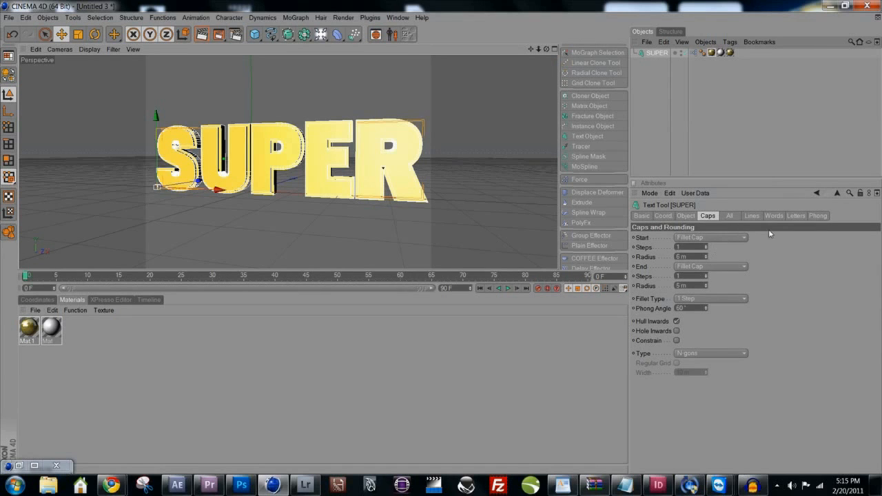
click(685, 215)
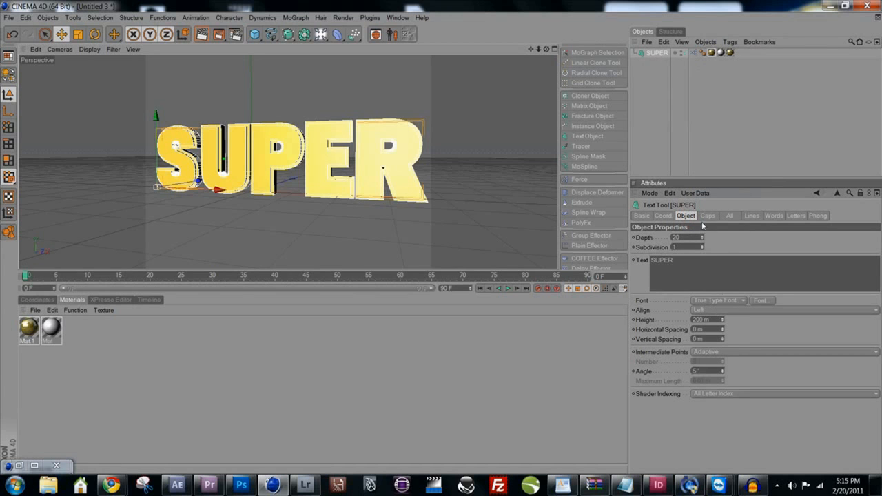
drag(703, 238, 689, 25)
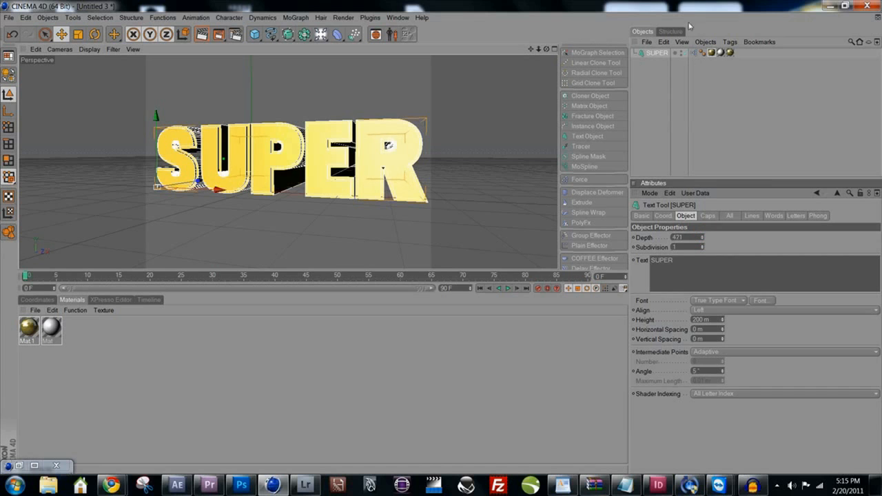
click(202, 34)
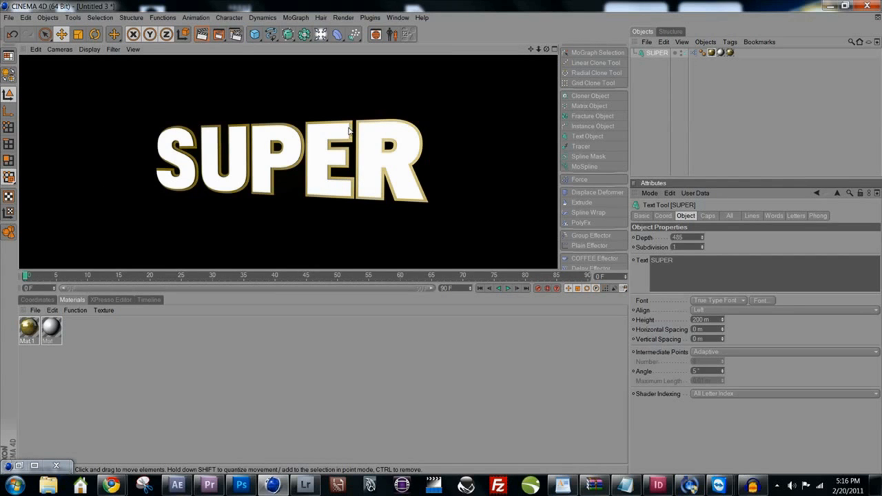
Add an omni light and position it above the SUPER text, back along its depth and toward the R.
click(321, 34)
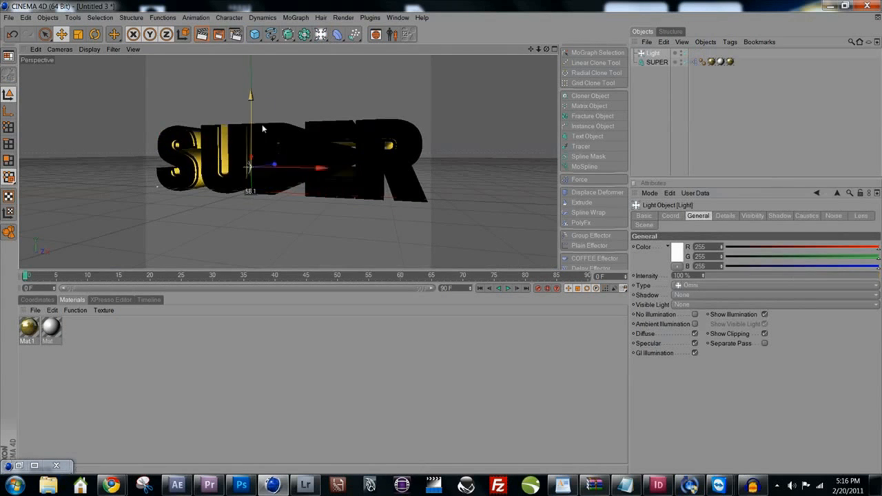
drag(261, 129, 333, 80)
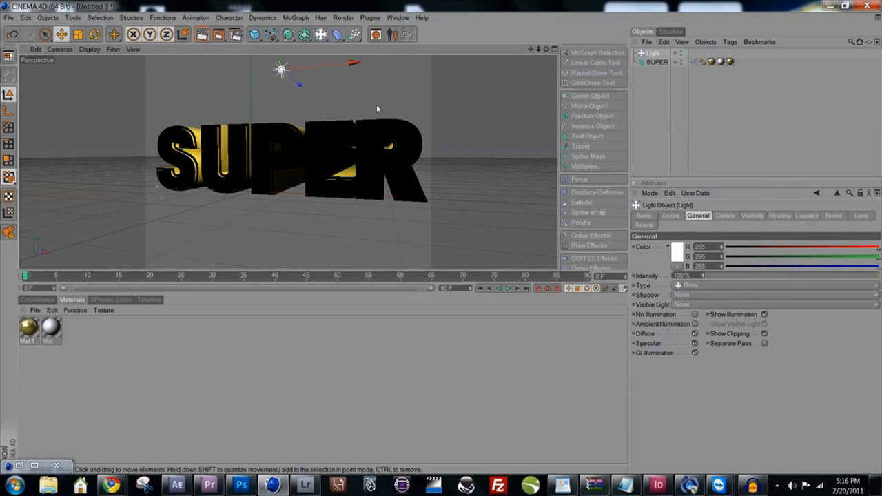
alt+drag(377, 108, 224, 111)
drag(350, 72, 471, 76)
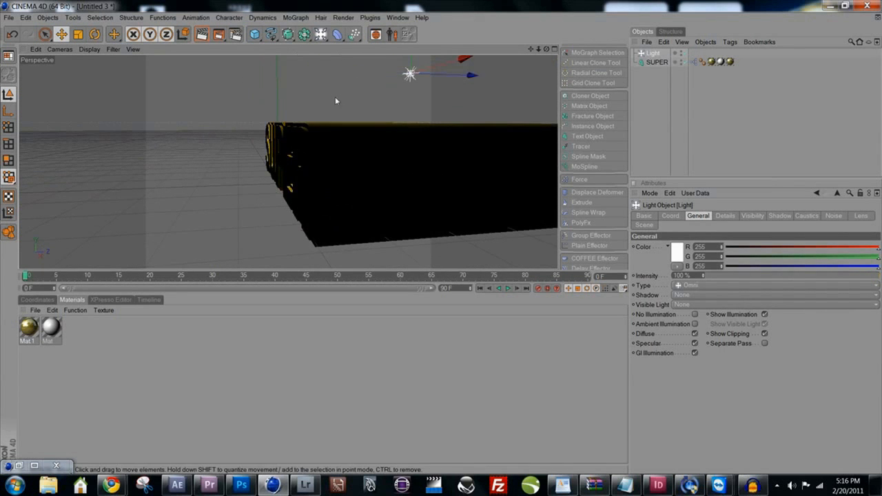
alt+drag(311, 122, 552, 115)
alt+right_drag(504, 135, 242, 160)
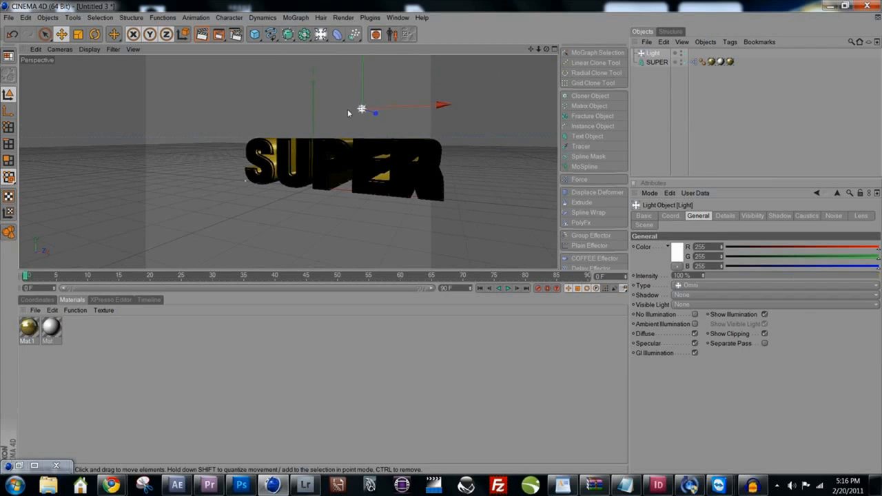
drag(407, 107, 455, 110)
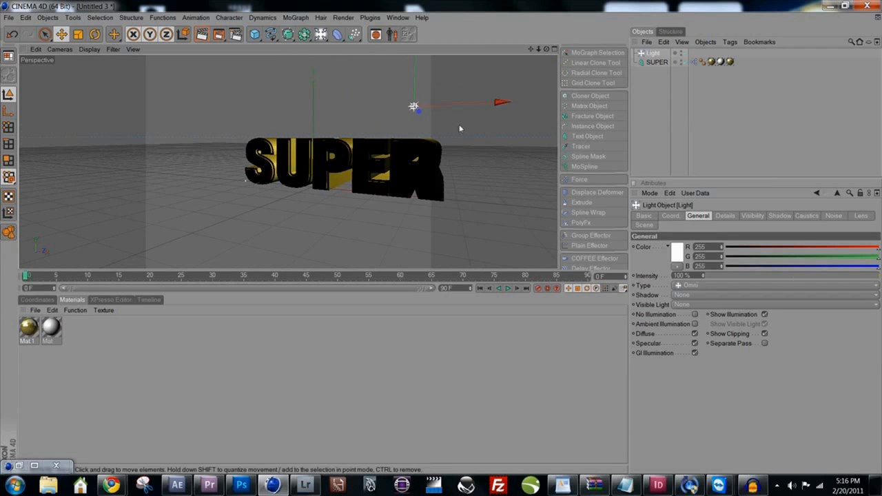
Add a second omni light in front of the text beside the S, and shift the first light outward beyond the R.
click(321, 35)
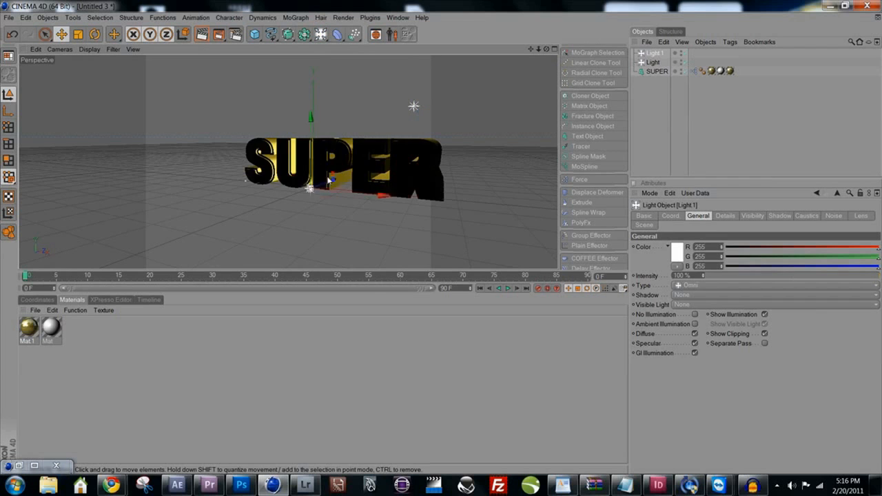
drag(330, 180, 243, 115)
drag(294, 150, 328, 181)
drag(265, 185, 186, 218)
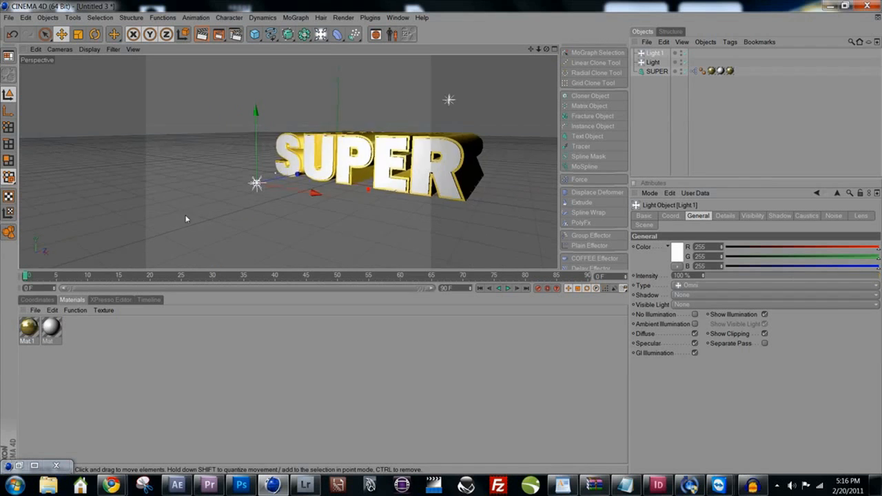
drag(254, 150, 254, 129)
click(449, 99)
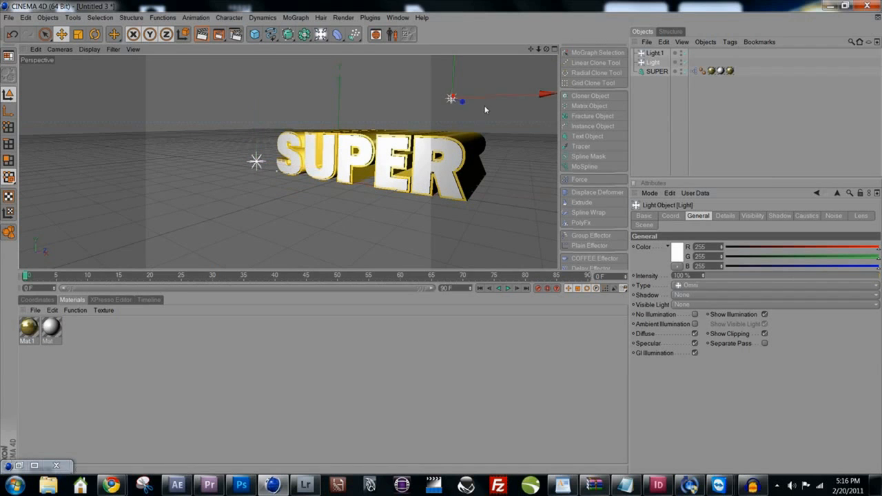
drag(479, 98, 538, 104)
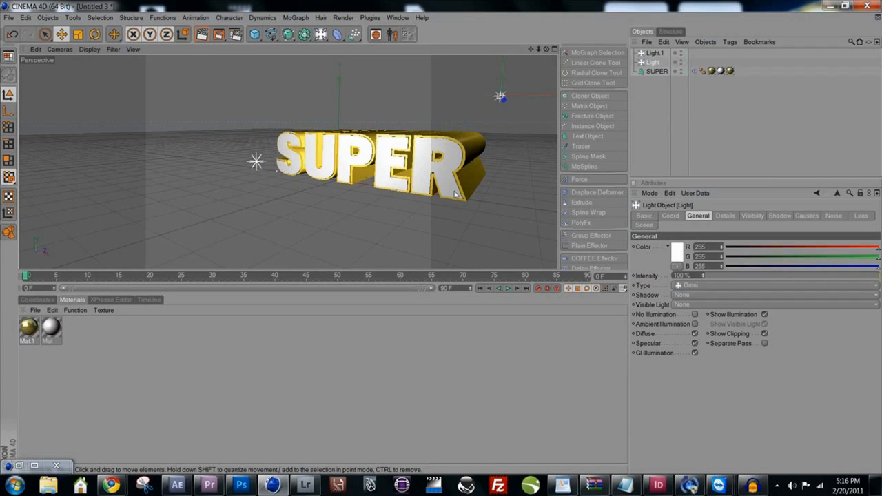
Duplicate the light beyond the R, place the copy high on the opposite side beyond the S, and set its intensity to 46%.
alt+drag(358, 205, 505, 198)
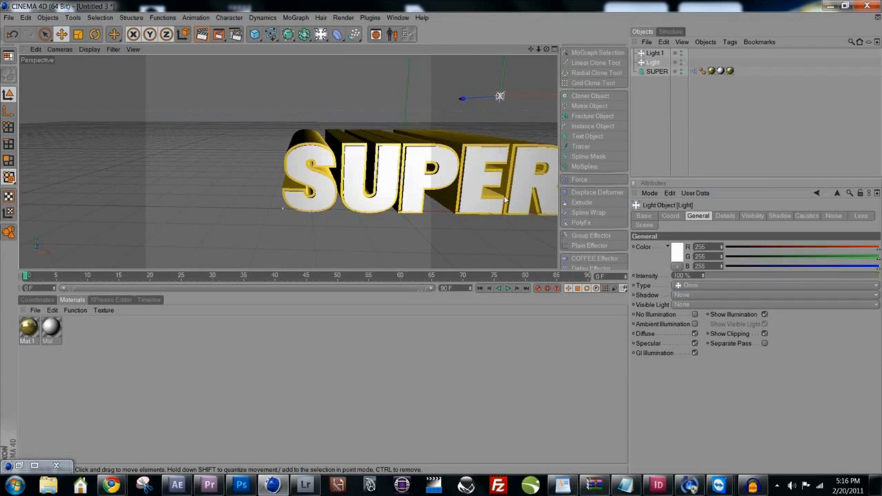
click(651, 63)
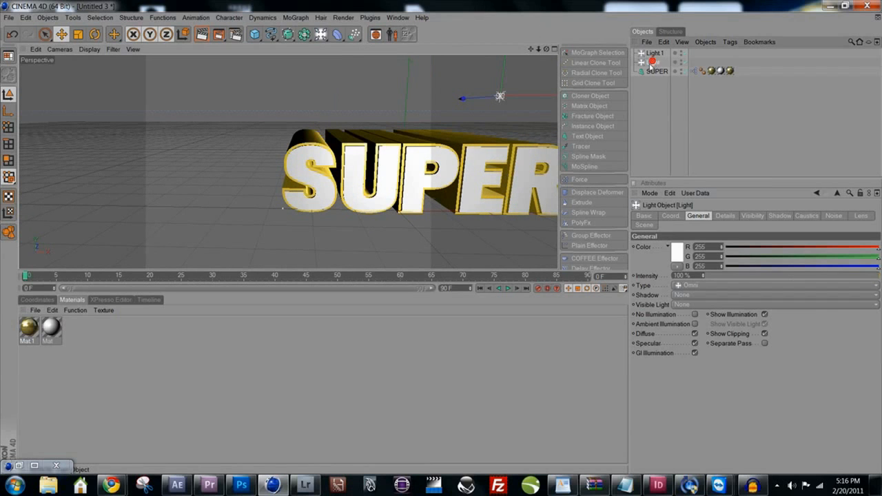
key(ctrl+c)
key(ctrl+v)
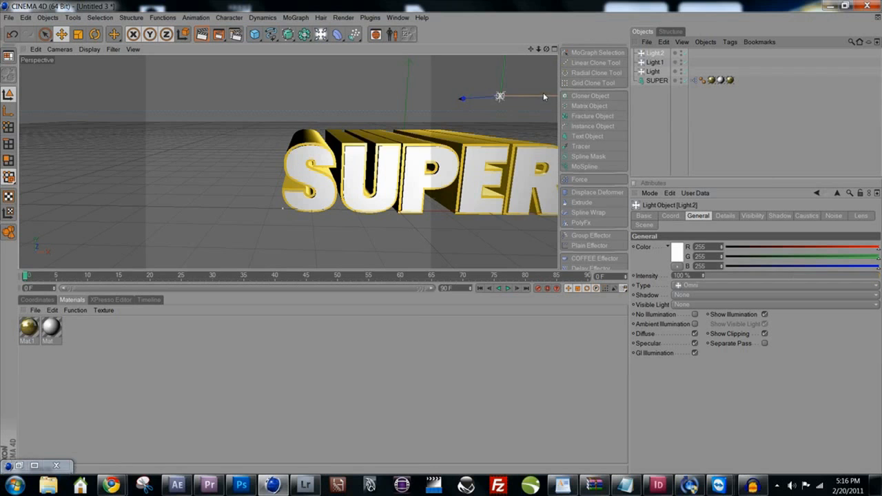
drag(543, 93, 160, 113)
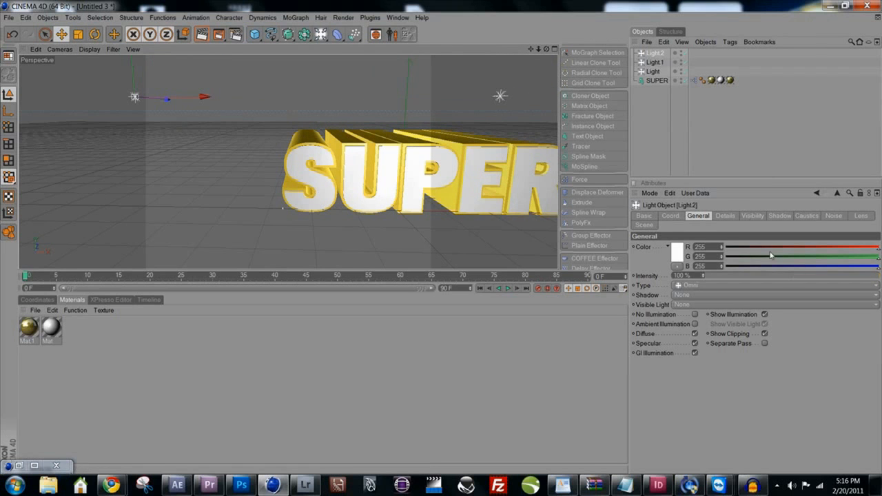
click(801, 275)
drag(801, 275, 786, 275)
drag(135, 76, 154, 123)
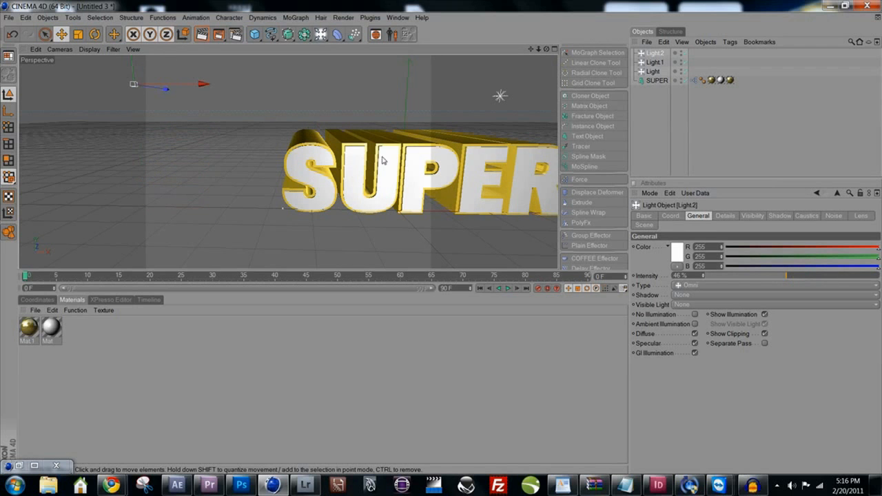
Set the intensity of the original light near the R to 72%, shift it farther outward and preview-render the view.
alt+drag(432, 195, 442, 165)
scroll(443, 165, down, 6)
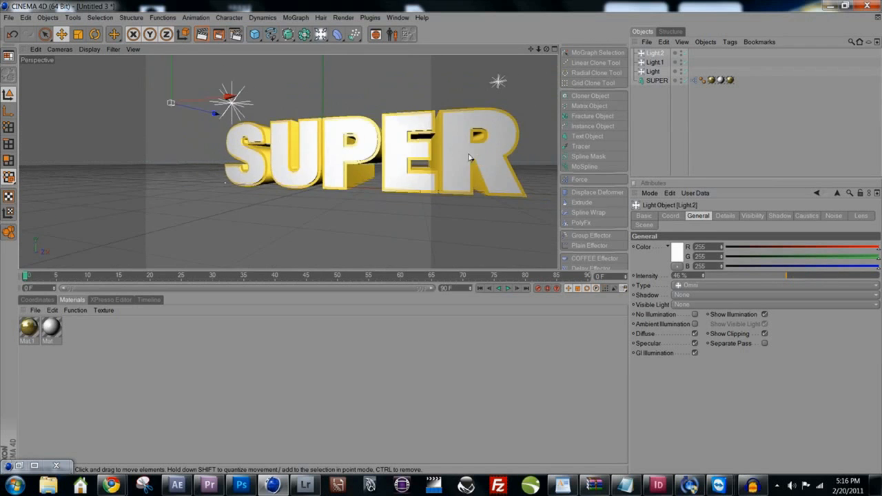
click(458, 97)
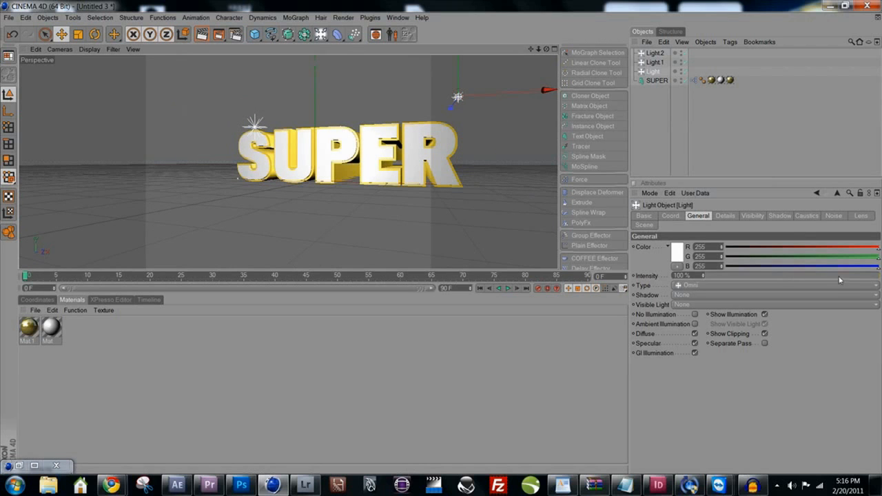
drag(840, 280, 830, 276)
drag(497, 95, 546, 96)
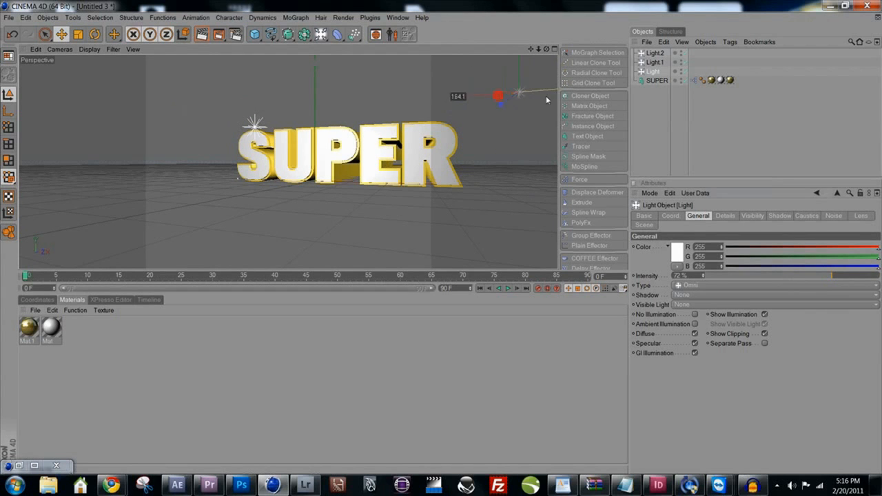
click(201, 35)
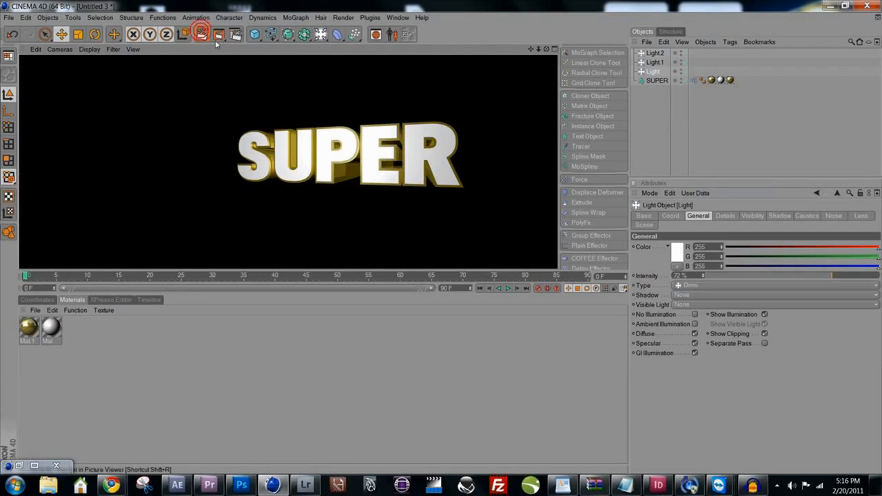
Change the SUPER text's cap fillet type to Convex and preview-render the letters up close.
alt+drag(360, 118, 365, 164)
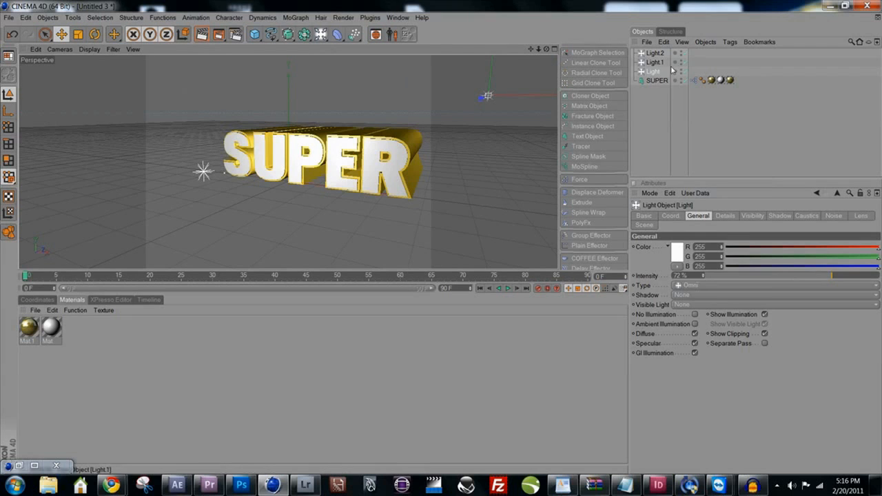
click(659, 81)
click(708, 216)
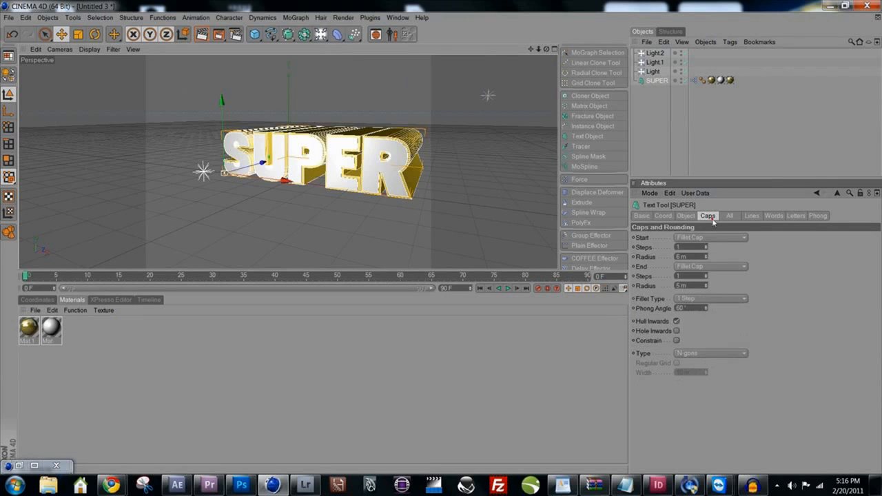
click(711, 298)
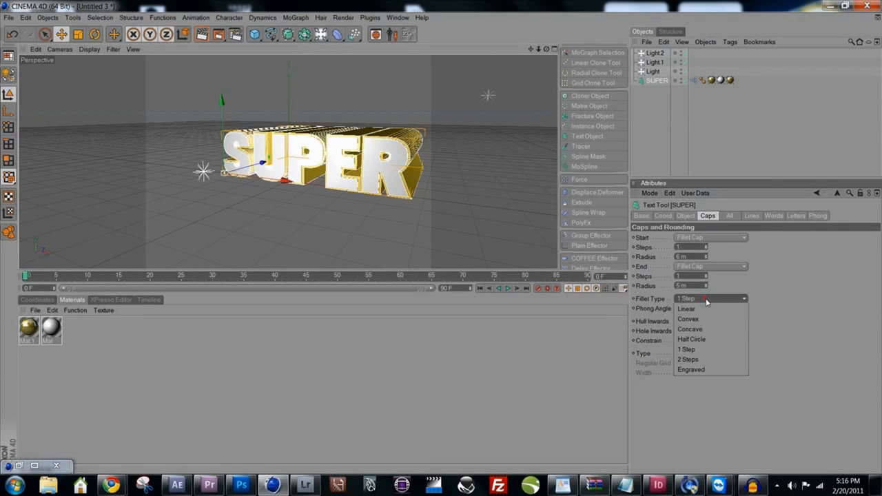
click(702, 319)
alt+drag(324, 148, 314, 131)
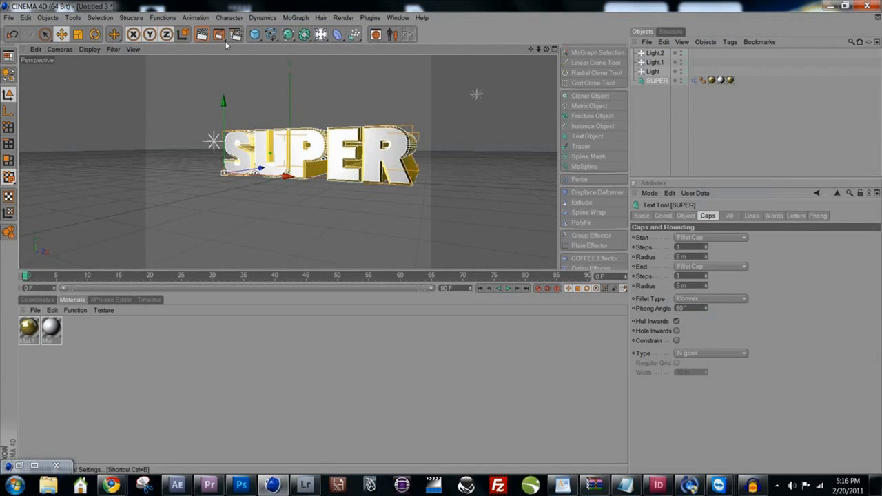
click(202, 34)
scroll(212, 173, up, 5)
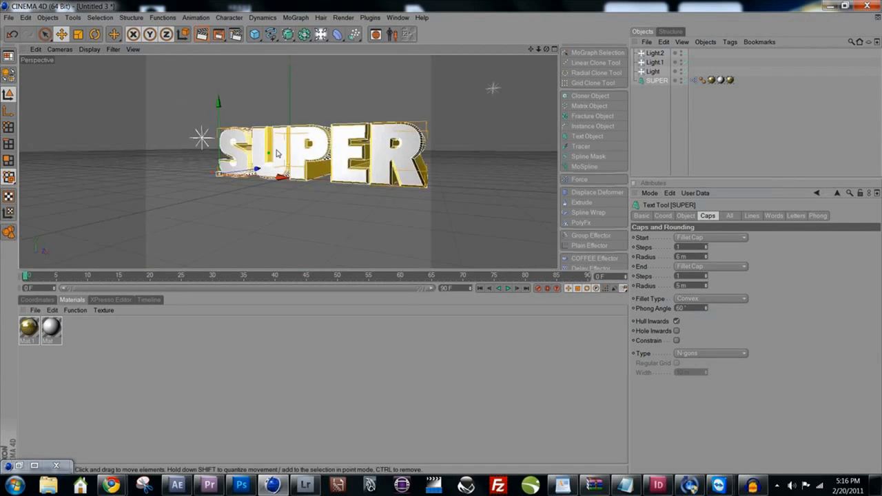
click(202, 34)
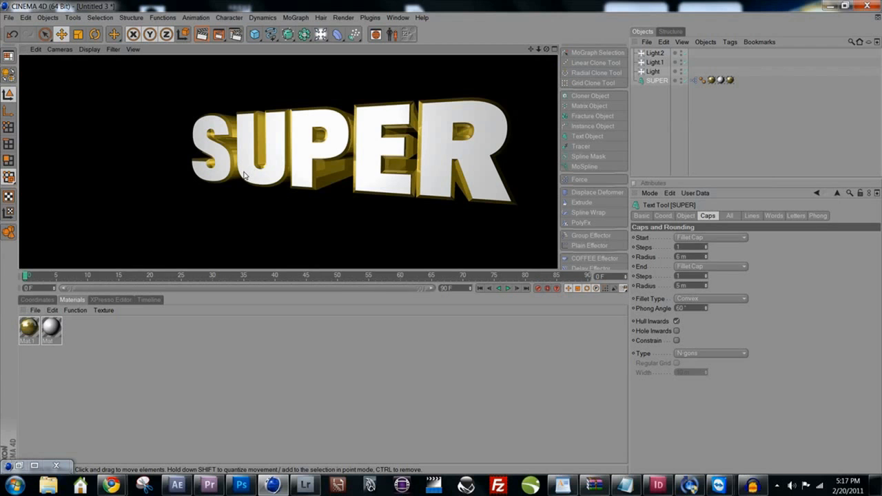
Preview-render the text from the S side to examine the lighting on its deep sides.
alt+drag(237, 188, 452, 182)
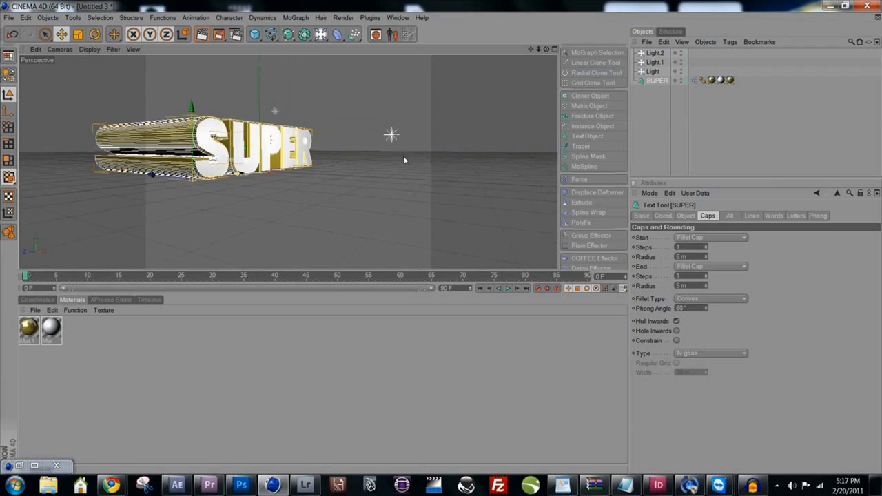
click(202, 34)
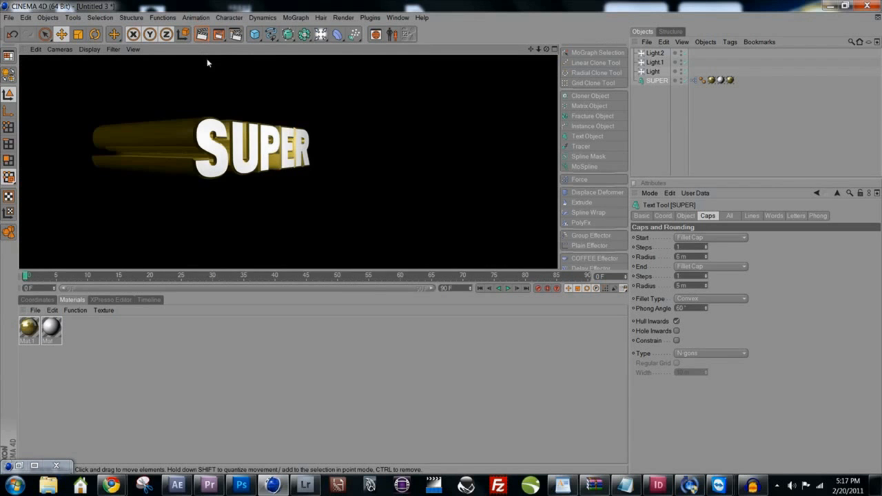
alt+drag(403, 118, 322, 98)
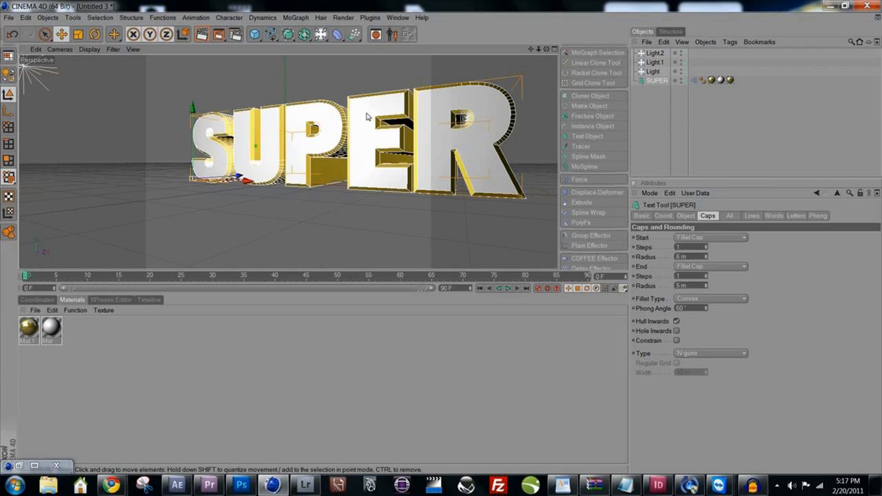
alt+drag(367, 117, 351, 150)
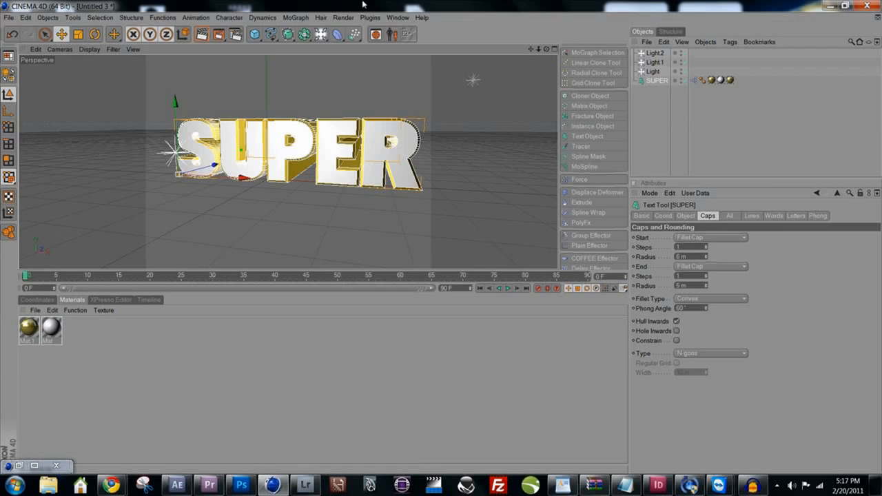
Copy the Softbox object from the open NewsLogo.c4d scene and return to the Untitled 3 scene.
click(399, 18)
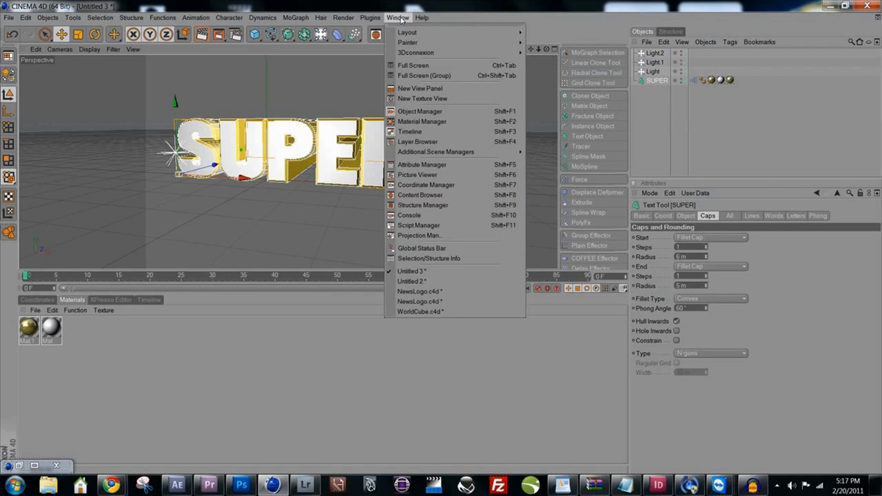
click(417, 291)
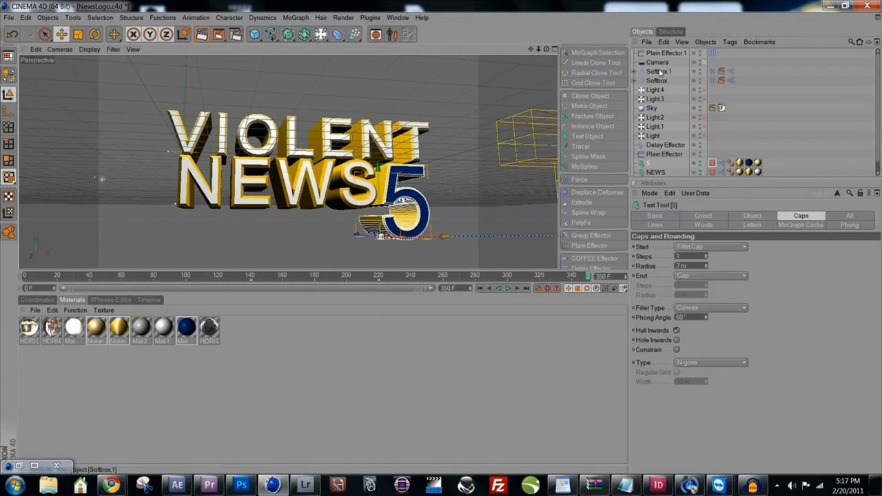
click(657, 80)
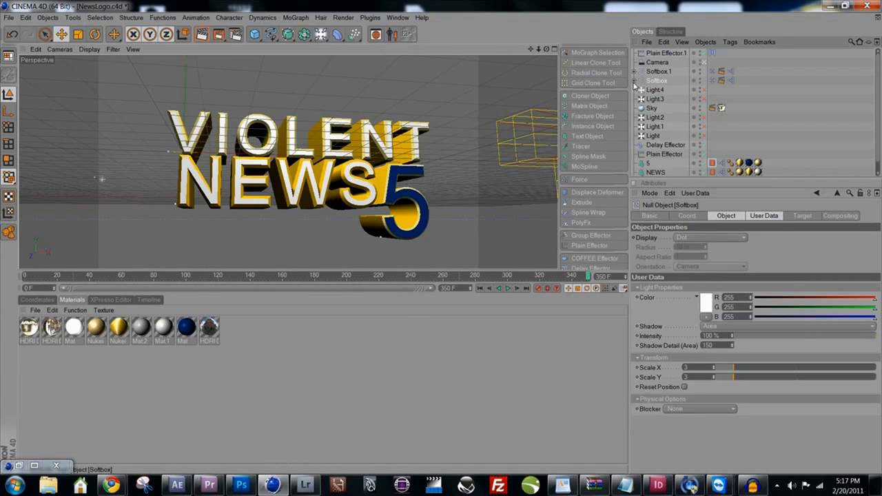
click(398, 18)
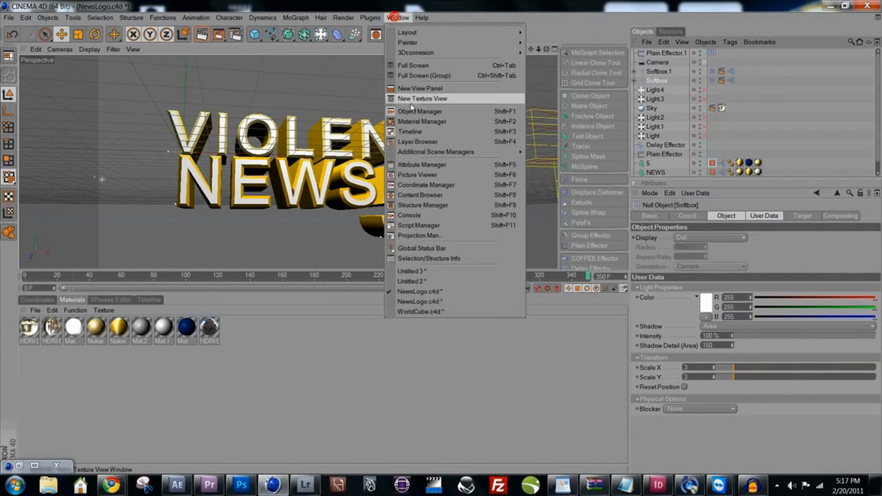
click(413, 271)
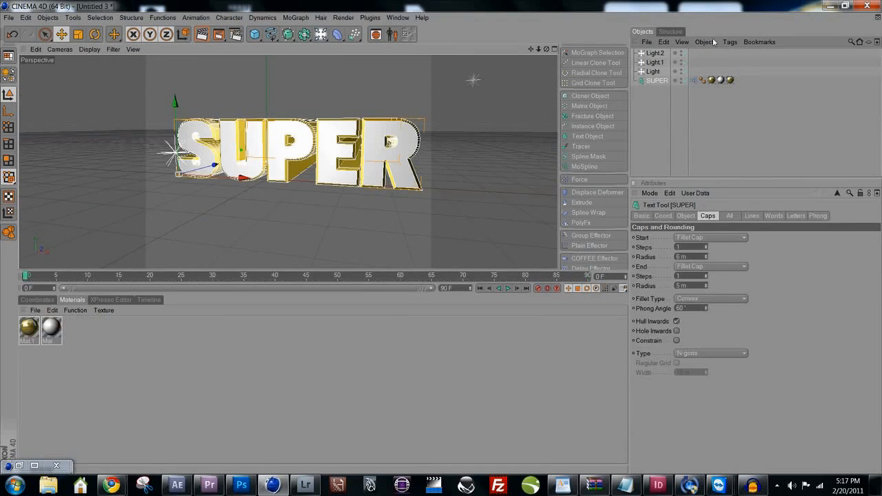
click(654, 71)
shift+click(655, 54)
key(Delete)
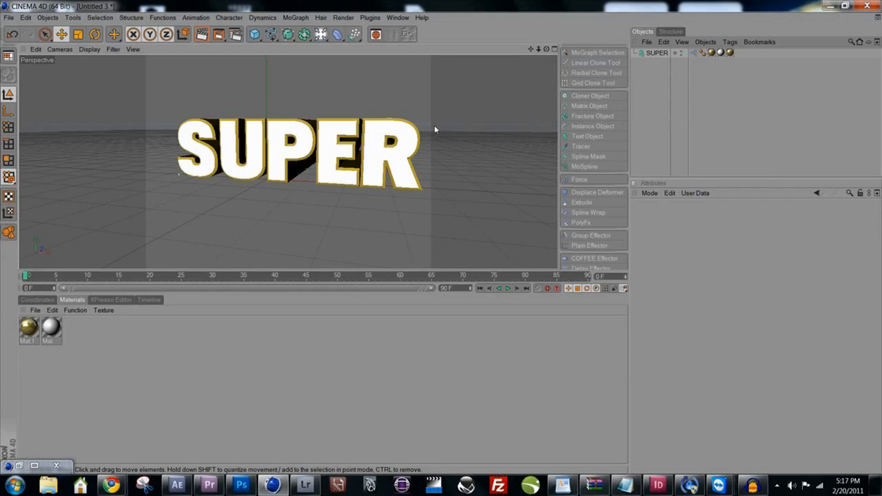
key(ctrl+z)
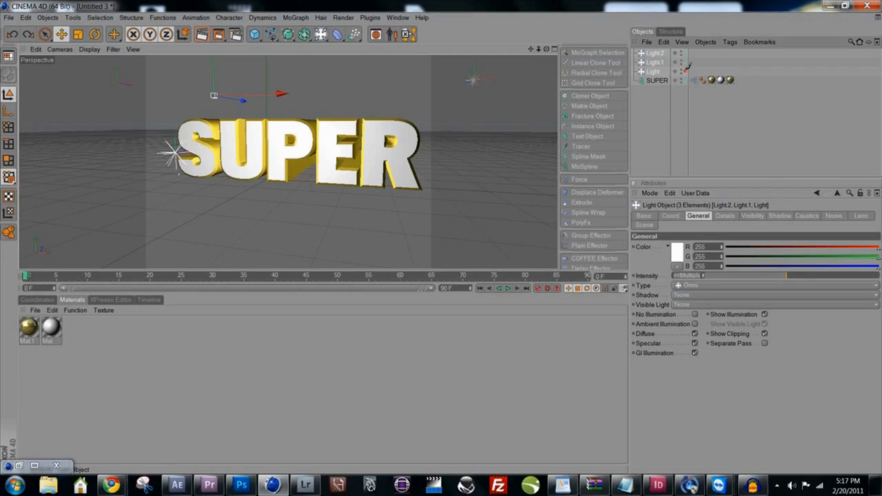
Disable all three omni lights, and paste the copied Softbox into the scene with a preview render.
click(662, 104)
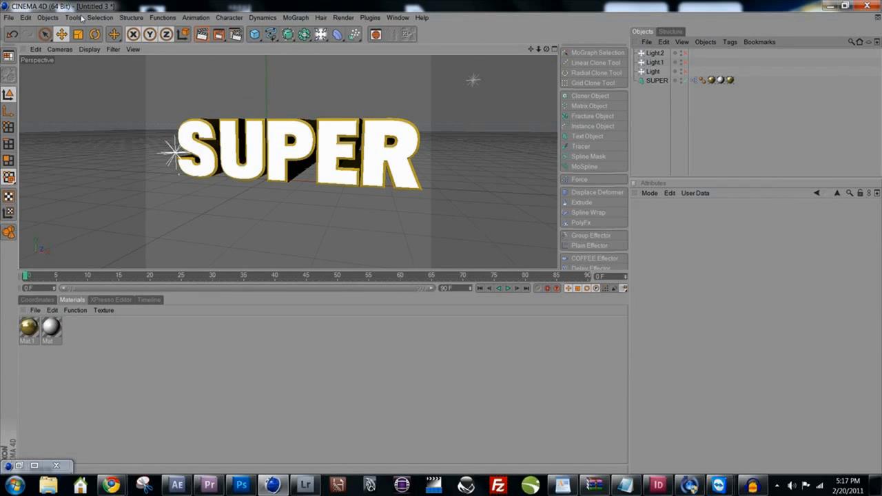
click(28, 18)
click(54, 84)
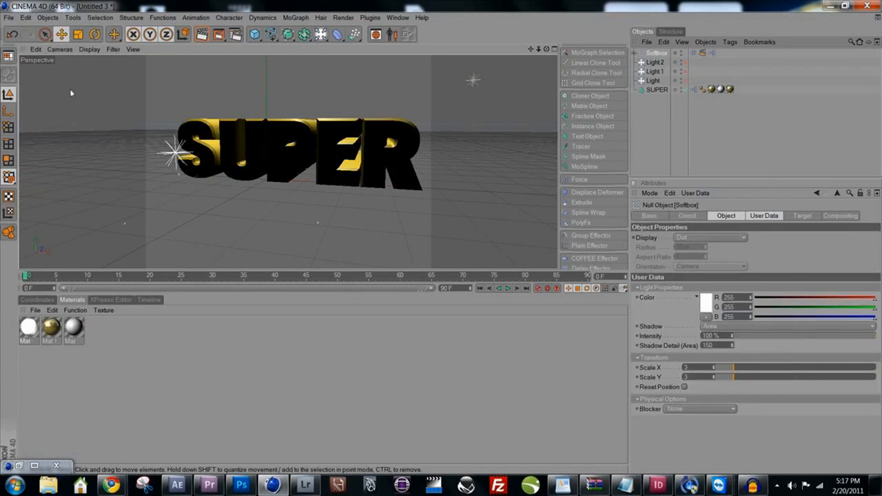
click(198, 38)
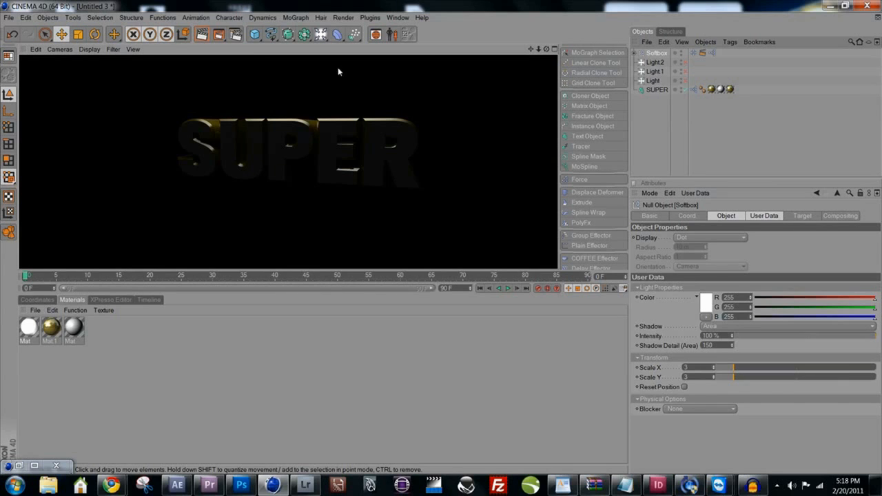
Move the Softbox from above the text to a raised position in front of the letters, off toward the S side.
alt+right_drag(459, 122, 136, 204)
alt+drag(136, 204, 334, 171)
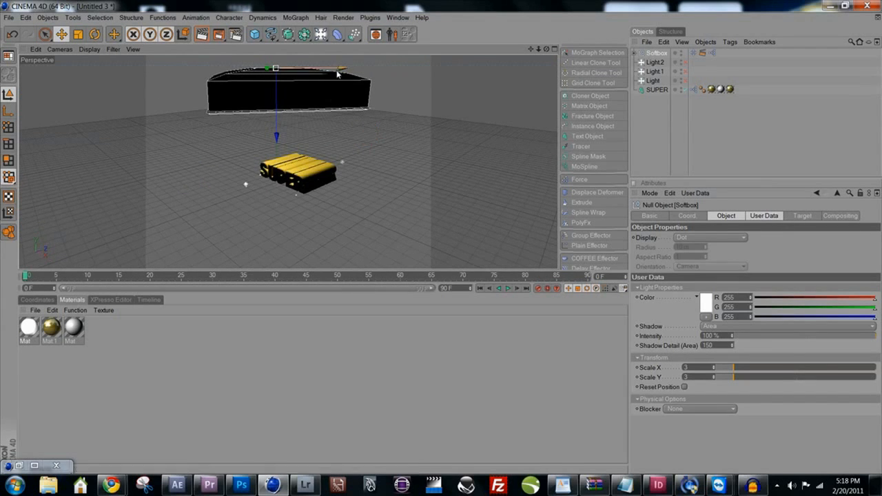
drag(323, 71, 298, 207)
drag(231, 127, 202, 116)
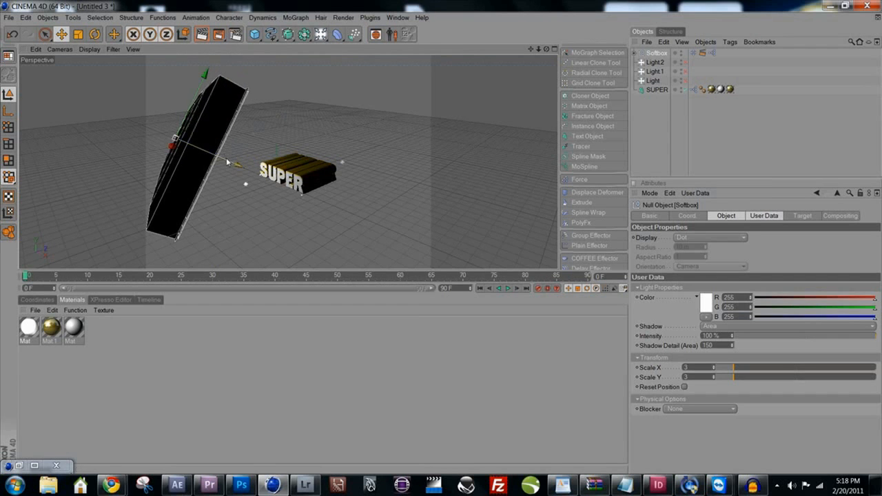
drag(228, 161, 327, 122)
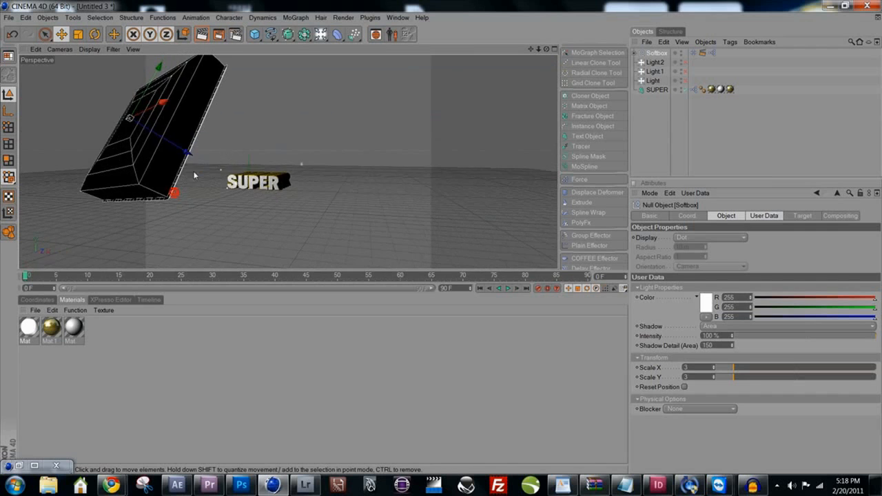
Frame the SUPER text from the front and preview-render it under the repositioned Softbox.
alt+right_drag(195, 177, 553, 108)
alt+middle_drag(213, 198, 280, 175)
alt+drag(213, 194, 256, 177)
alt+right_drag(255, 177, 351, 161)
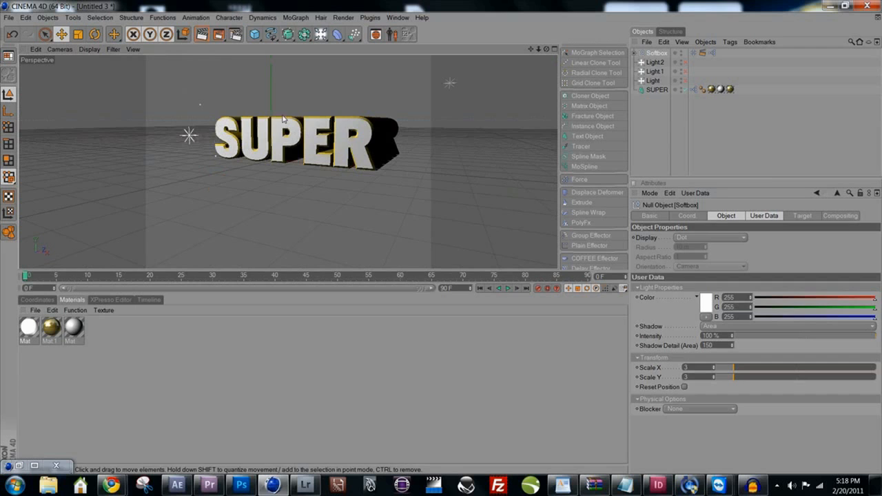
click(202, 34)
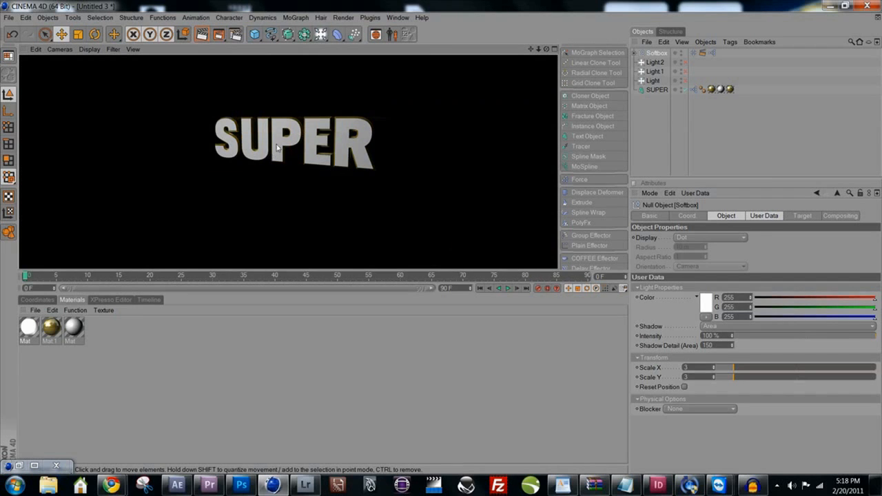
Duplicate the Softbox object by copying and pasting it within the SUPER scene.
alt+right_drag(443, 105, 77, 205)
click(650, 53)
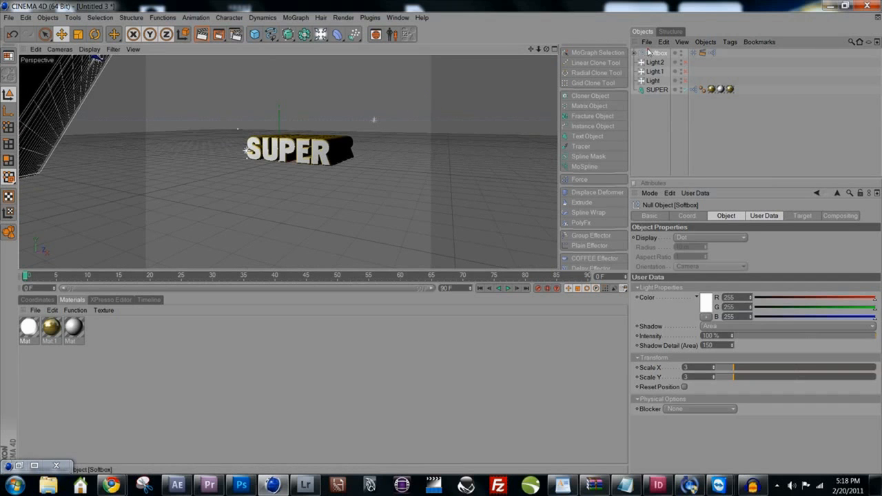
key(ctrl+c)
key(ctrl+v)
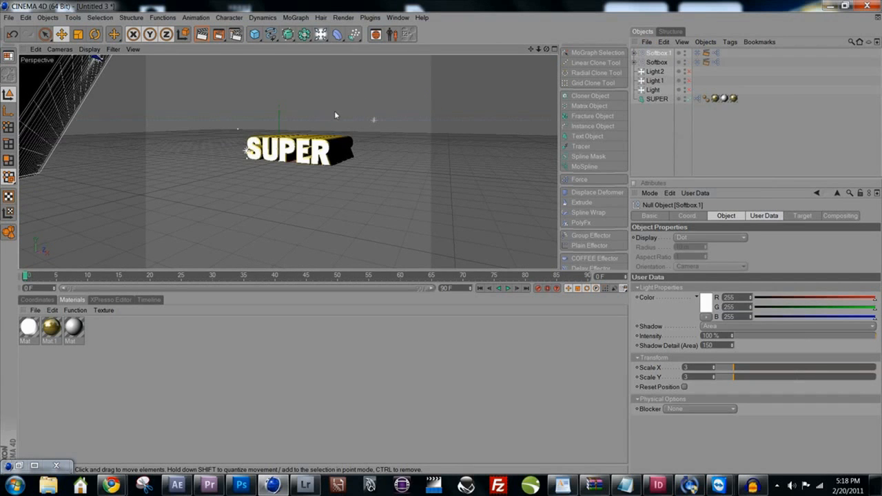
Move the duplicated softbox away from the original to a raised position above the R side of the text.
alt+middle_drag(386, 89, 359, 152)
alt+right_drag(359, 153, 228, 138)
drag(165, 104, 207, 31)
alt+middle_drag(356, 97, 269, 193)
drag(154, 122, 377, 120)
alt+middle_drag(266, 196, 312, 101)
alt+right_drag(312, 102, 272, 93)
drag(354, 68, 253, 156)
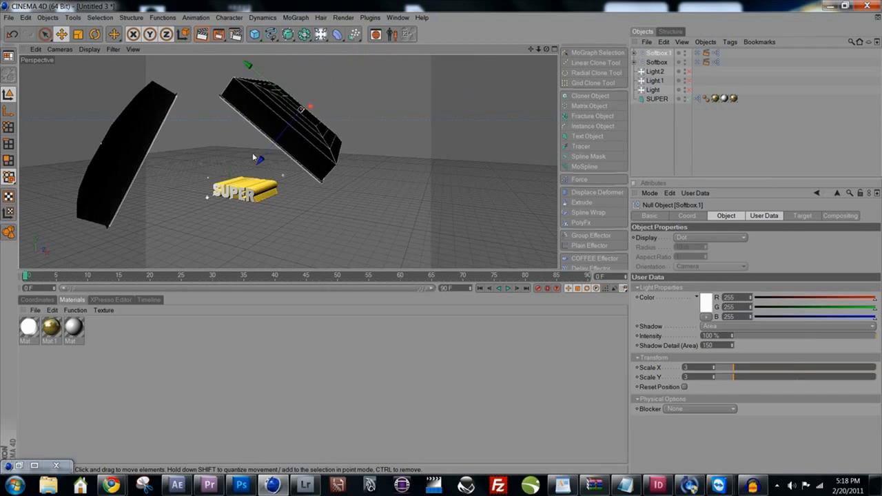
drag(311, 106, 474, 15)
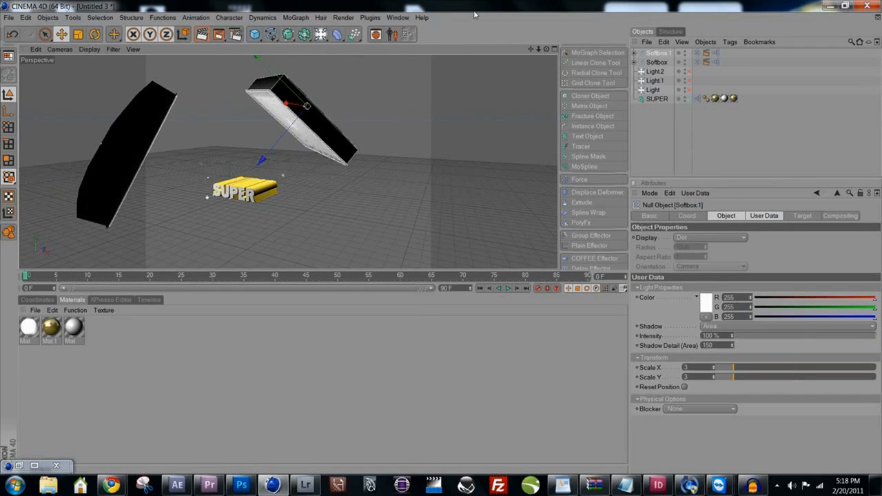
mouse_move(293, 122)
mouse_down()
mouse_move(310, 112)
mouse_move(285, 131)
mouse_move(296, 137)
mouse_up()
Set the duplicated softbox's intensity to 83% and its X and Y scale to 8.
alt+right_drag(296, 136, 561, 95)
alt+middle_drag(268, 209, 334, 139)
alt+right_drag(277, 175, 462, 139)
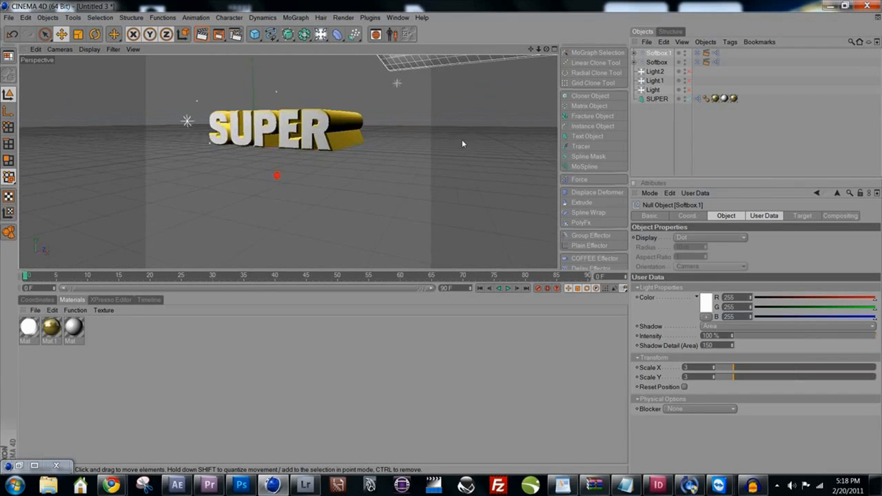
alt+middle_drag(321, 118, 325, 156)
alt+drag(325, 159, 306, 209)
alt+middle_drag(306, 208, 291, 177)
alt+right_drag(291, 175, 442, 131)
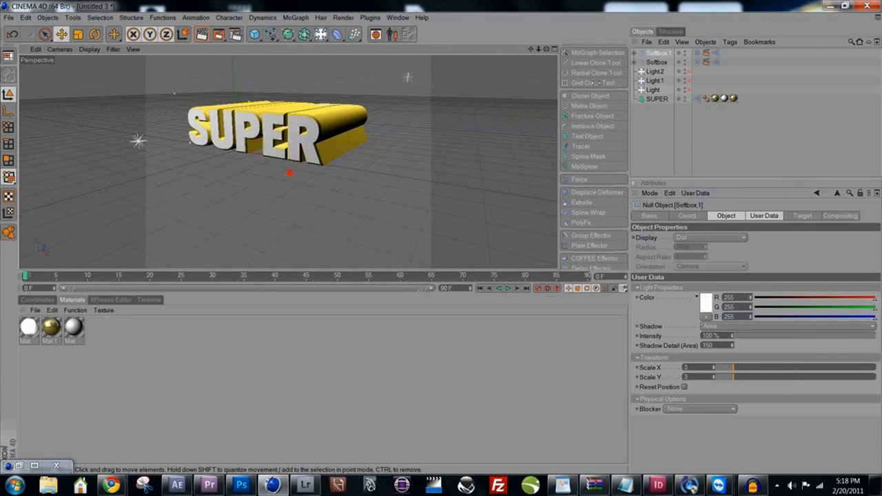
click(643, 32)
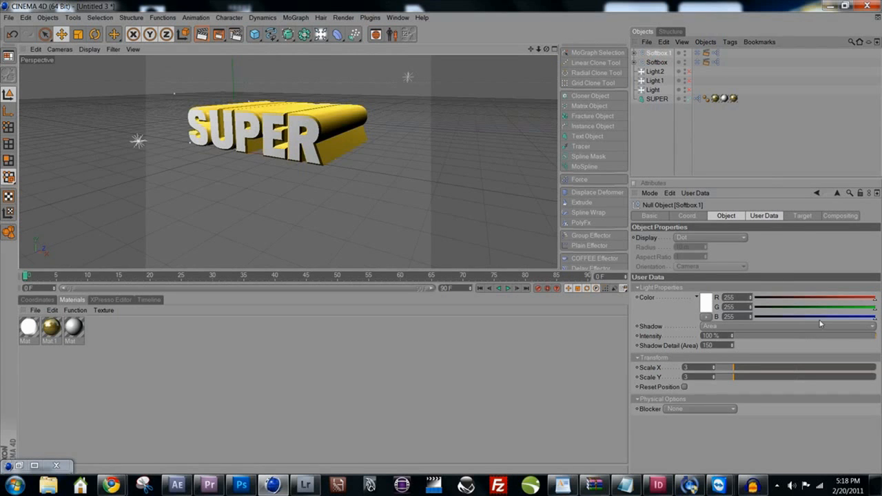
mouse_move(840, 337)
mouse_down()
mouse_move(784, 338)
mouse_move(853, 342)
mouse_up()
drag(748, 368, 779, 380)
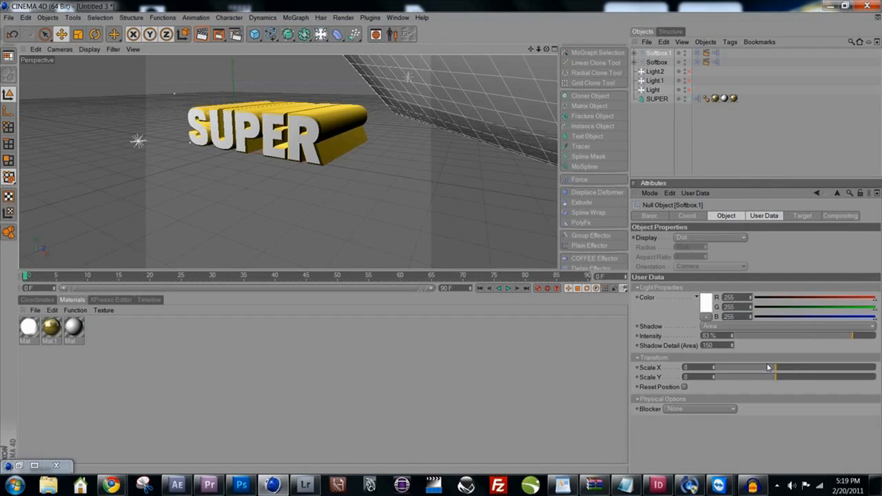
Try the Window and Grate blockers on the duplicated softbox, preview-render the grate, and return the blocker to None.
click(675, 410)
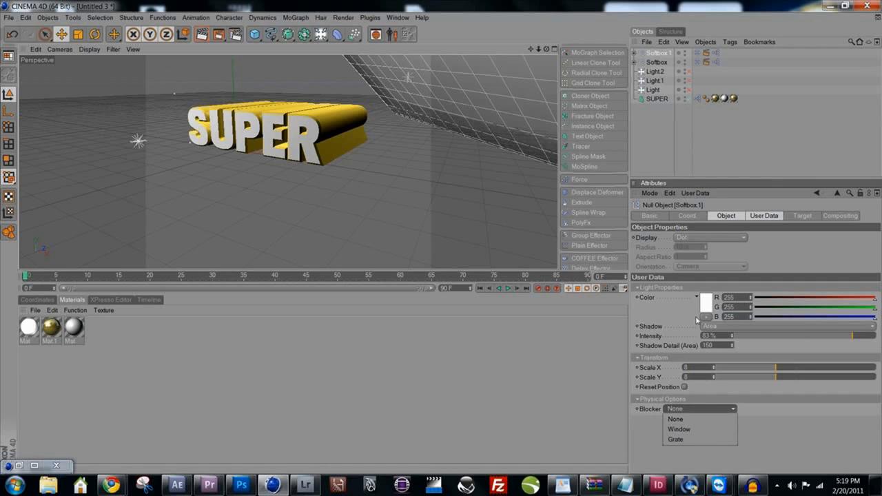
click(682, 428)
click(695, 409)
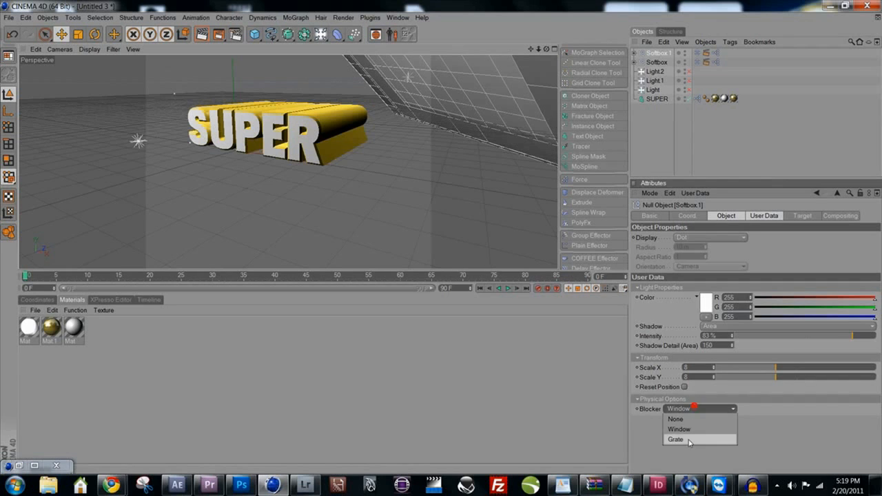
click(686, 439)
click(202, 34)
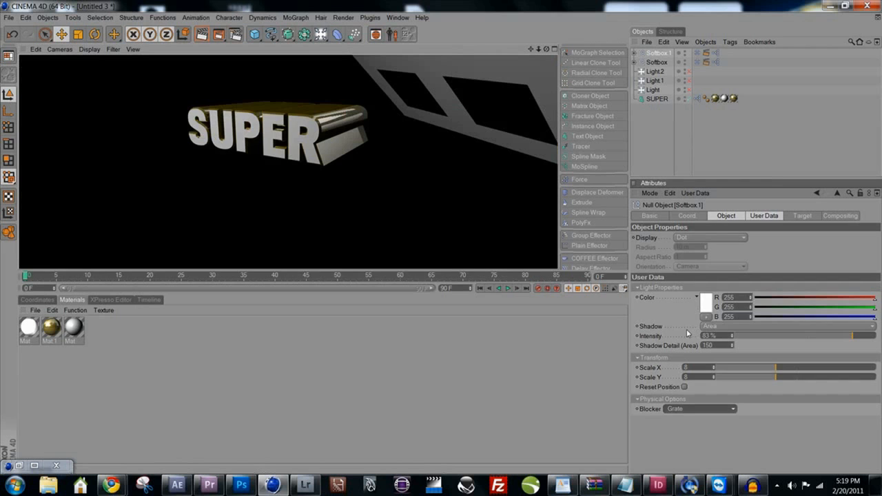
click(691, 409)
click(677, 419)
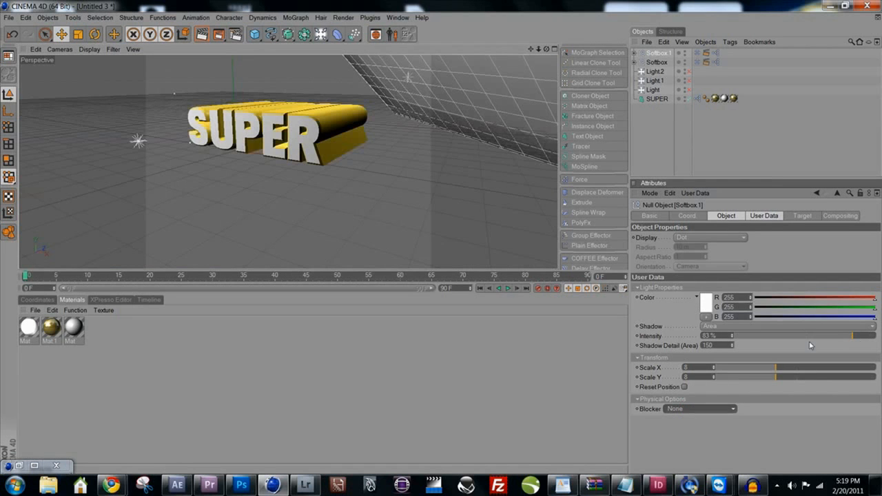
Reduce the duplicated softbox's X and Y scale to 5 and finally to 3, preview-rendering each size.
drag(775, 368, 751, 369)
click(752, 379)
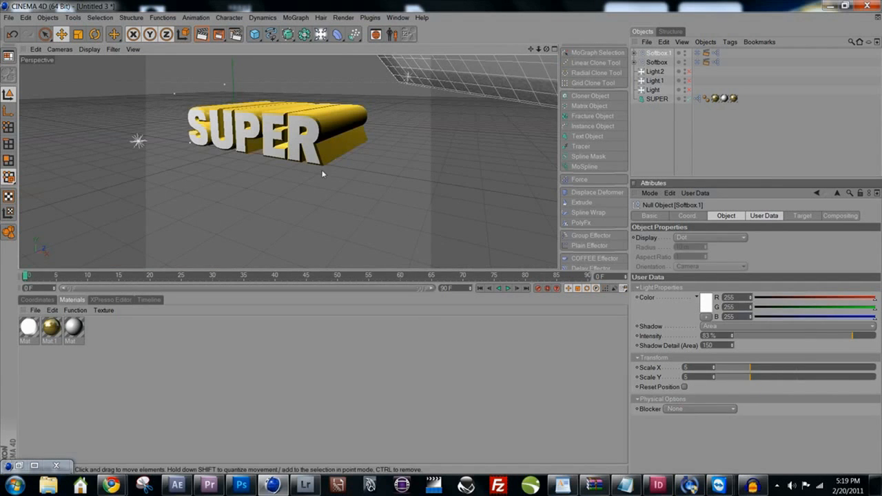
key(ctrl+r)
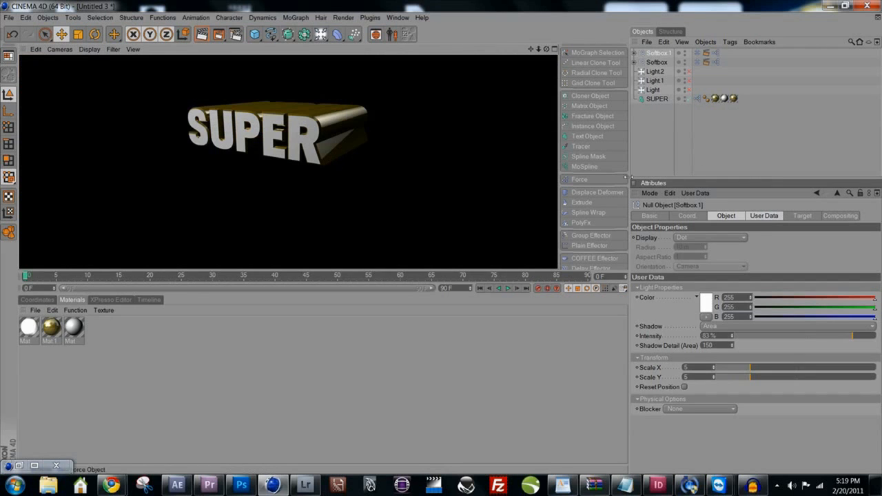
mouse_move(750, 368)
mouse_down()
mouse_move(734, 369)
mouse_move(733, 377)
mouse_up()
click(201, 34)
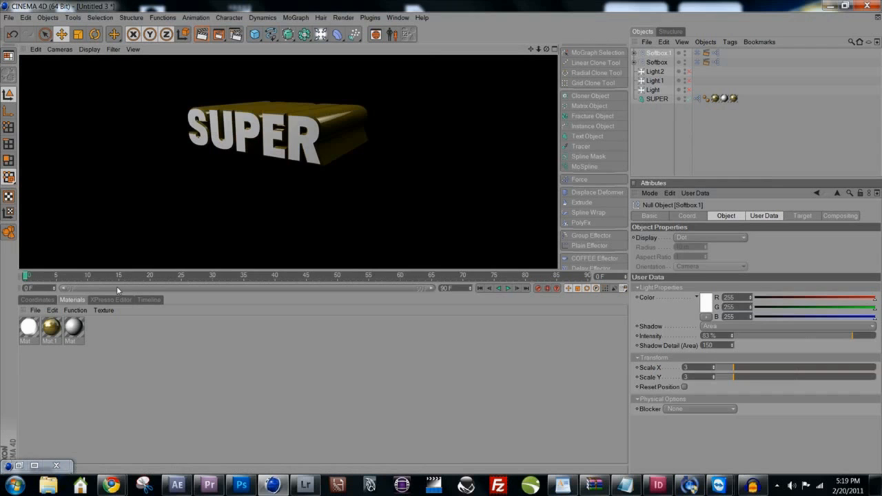
Adjust the gold material's reflection brightness and raise its color brightness to 158%.
double_click(51, 328)
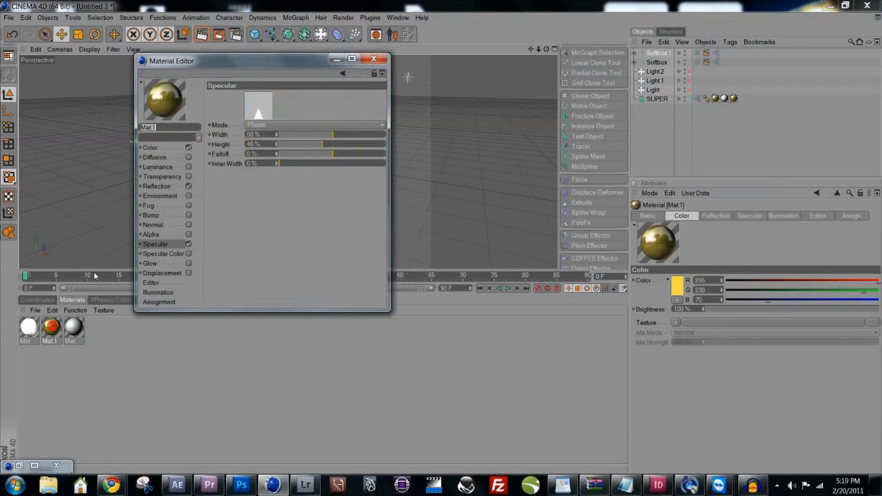
click(157, 186)
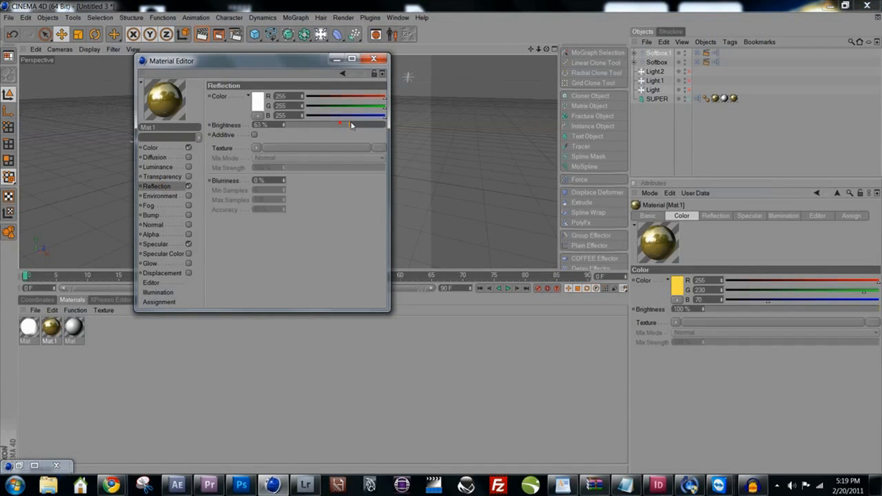
drag(351, 124, 371, 125)
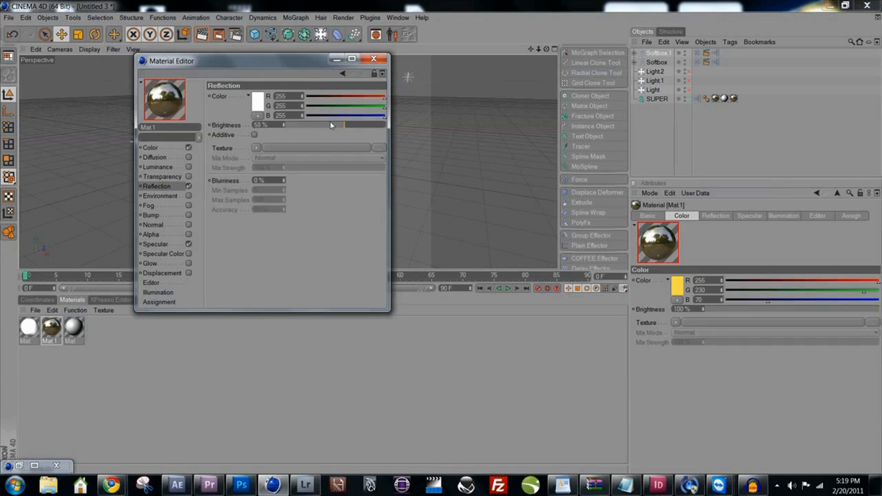
click(165, 147)
drag(280, 125, 290, 124)
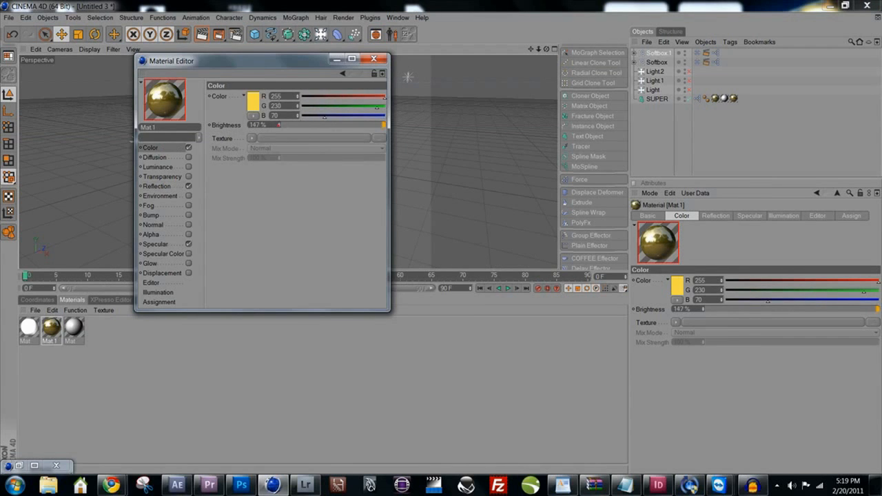
drag(210, 62, 425, 76)
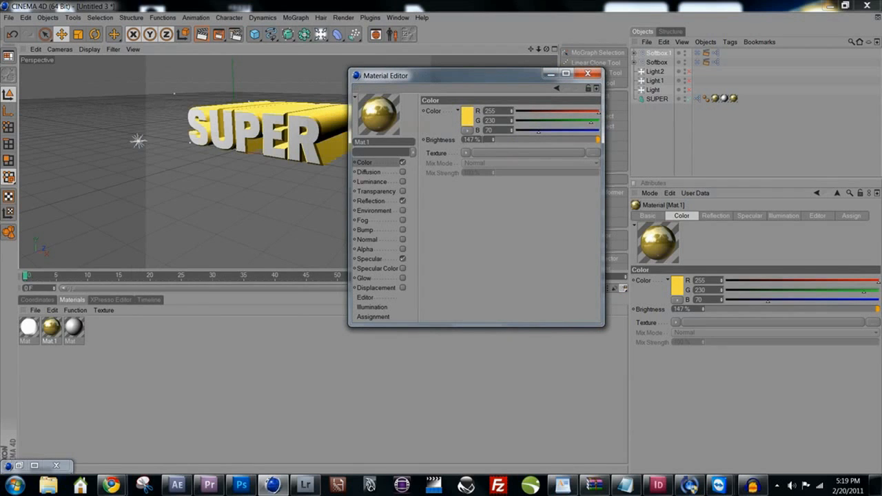
drag(493, 142, 508, 142)
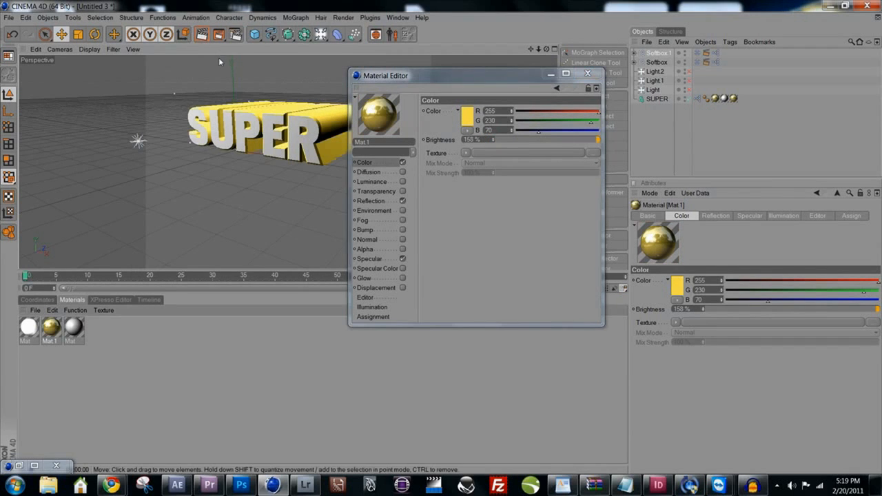
click(589, 75)
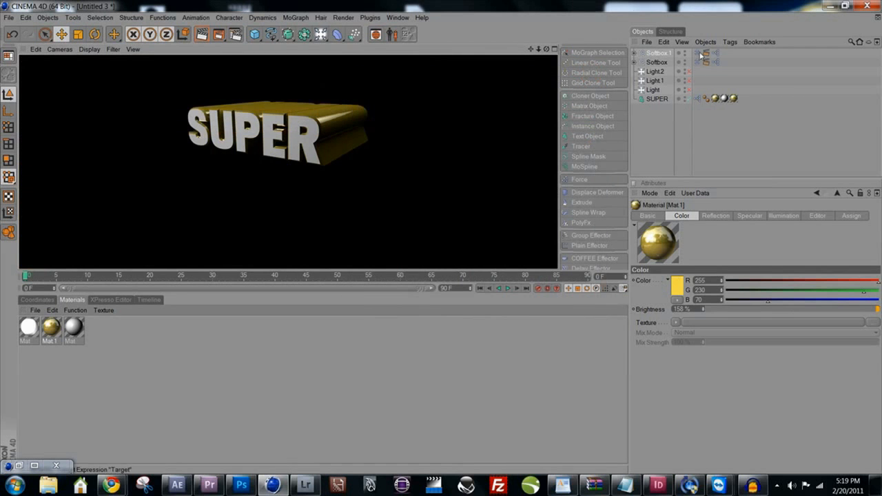
Re-enable the Light.1 and Light.2 omni lights and preview-render the text.
click(688, 90)
click(687, 72)
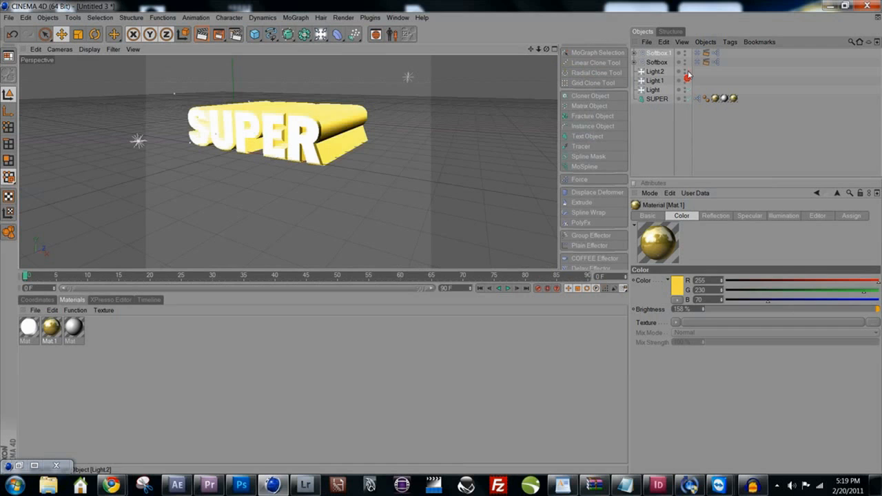
click(687, 89)
click(201, 34)
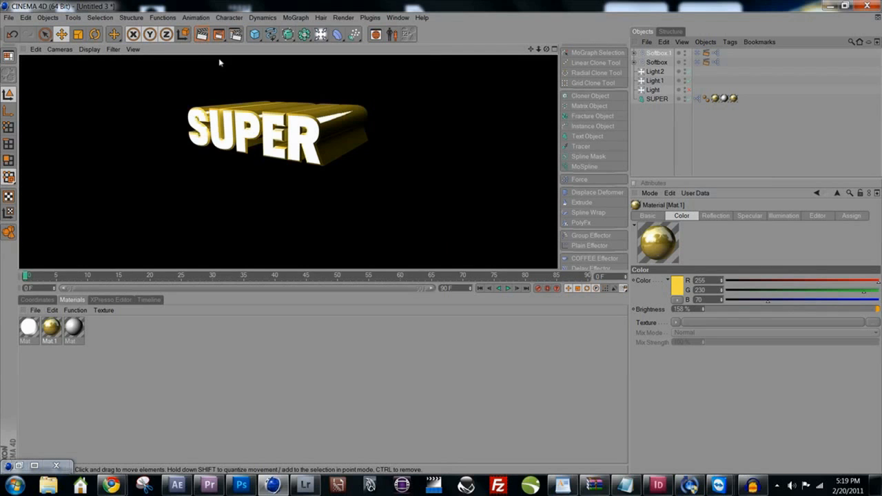
Frame the SUPER text closer from the front and preview-render it with all three omni lights disabled.
mouse_move(260, 159)
alt+mouse_down()
mouse_move(279, 163)
mouse_move(261, 169)
alt+mouse_up()
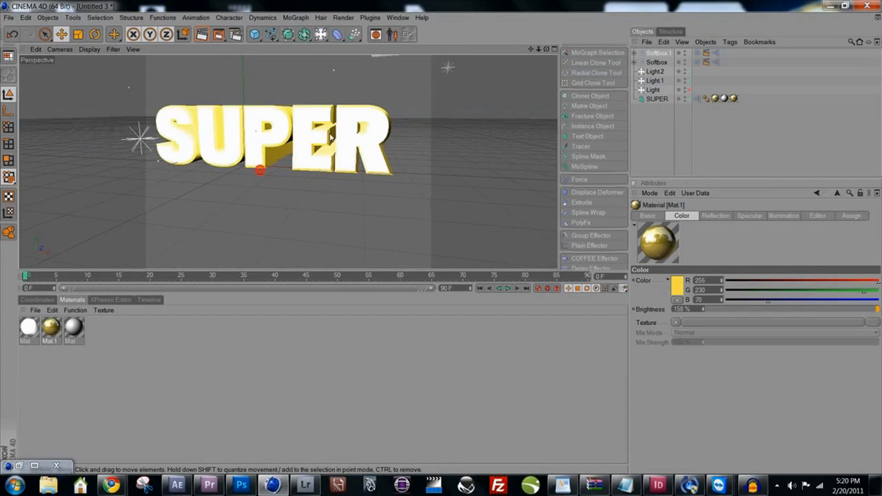
click(201, 34)
click(689, 90)
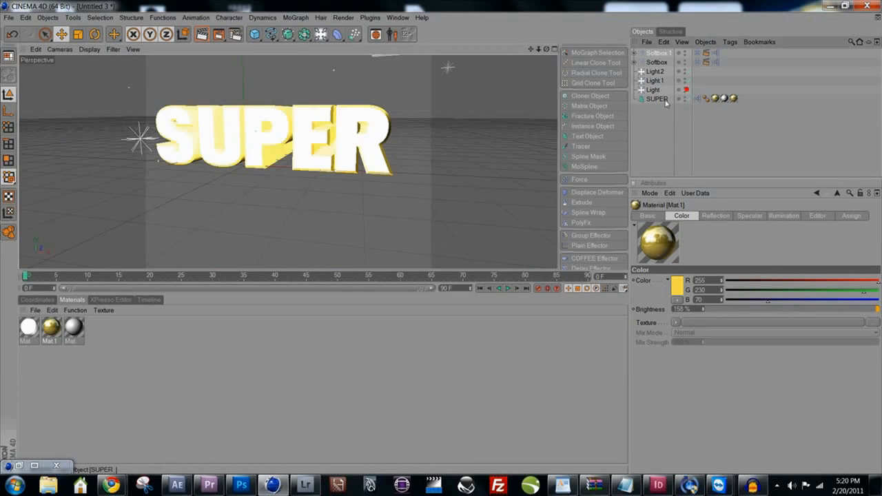
drag(350, 153, 446, 155)
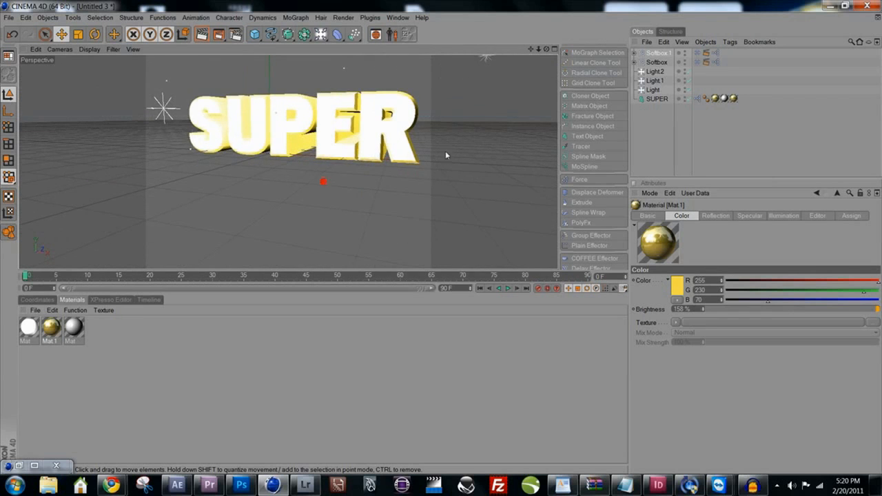
click(202, 34)
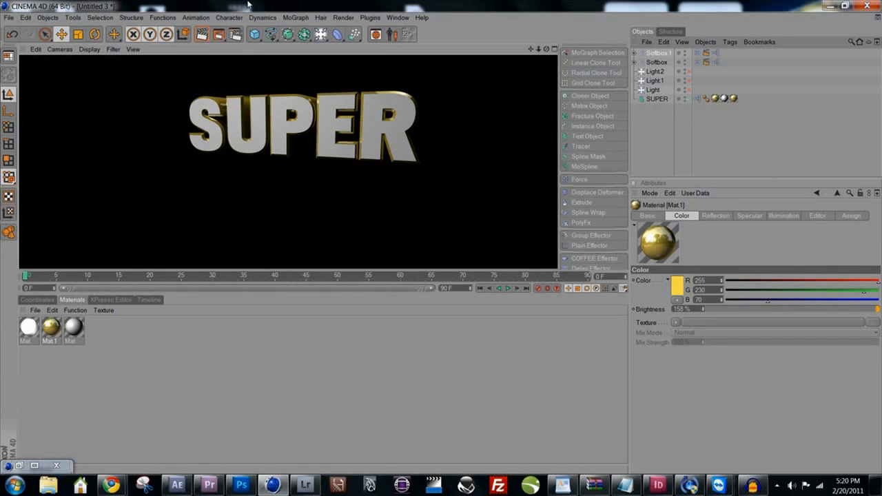
View the NewsLogo.c4d scene for reference and return to the Untitled 3 scene.
click(400, 18)
click(431, 292)
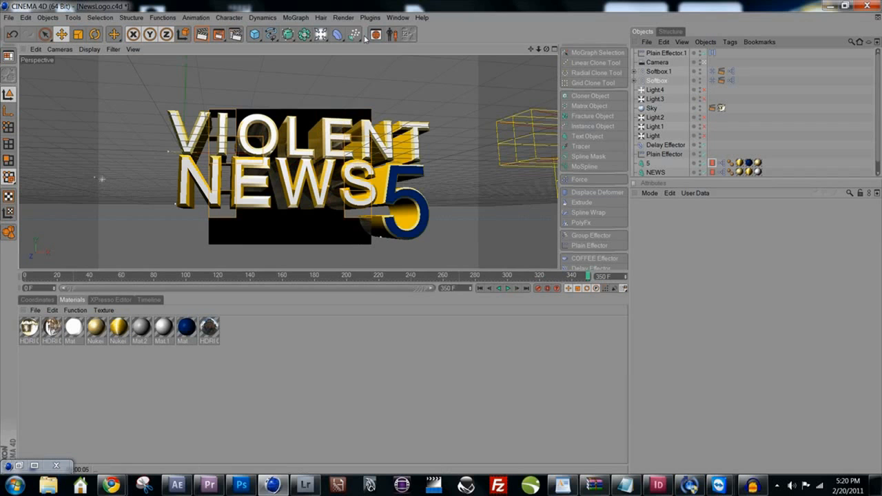
click(398, 17)
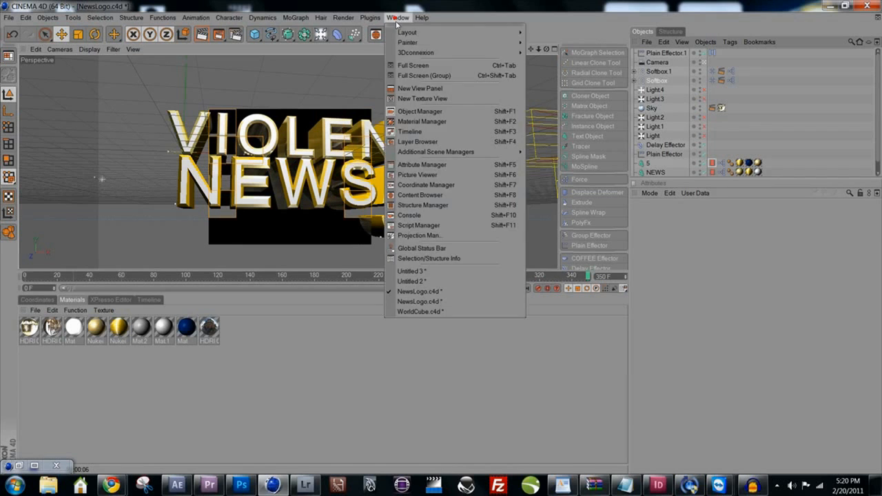
click(412, 271)
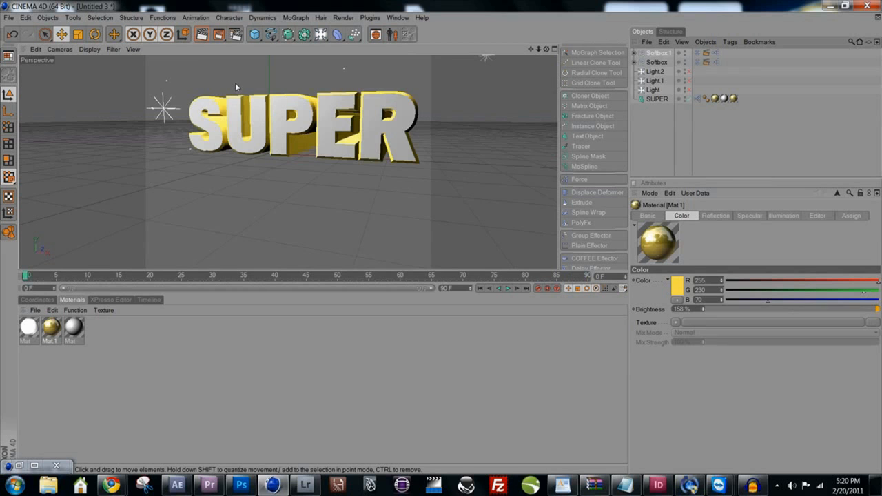
Duplicate the SUPER text object and move the copy down directly below the original.
click(657, 99)
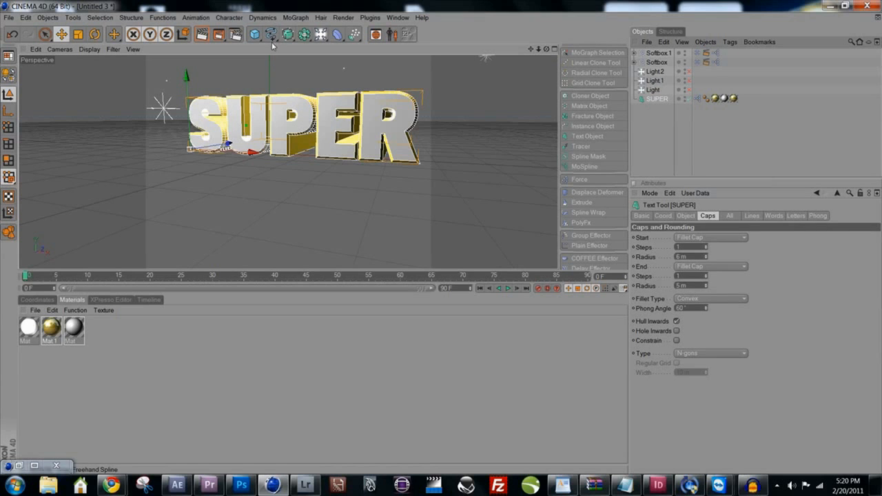
key(ctrl+c)
key(ctrl+v)
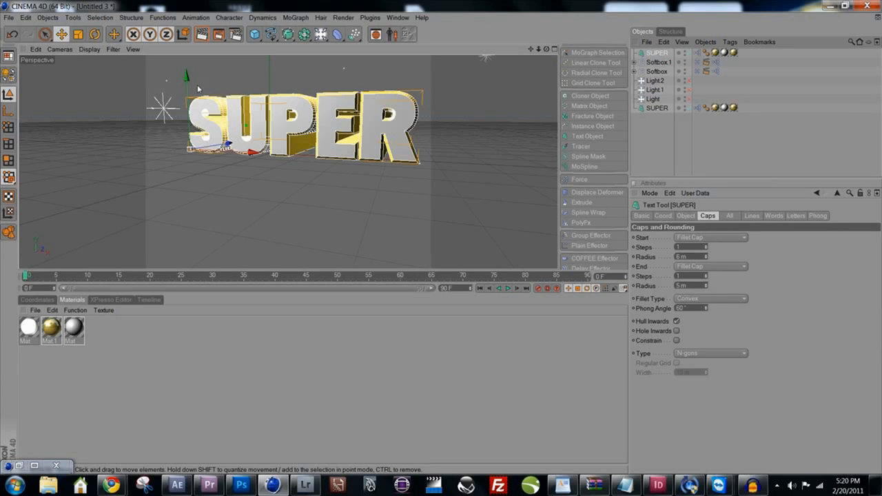
drag(197, 88, 191, 149)
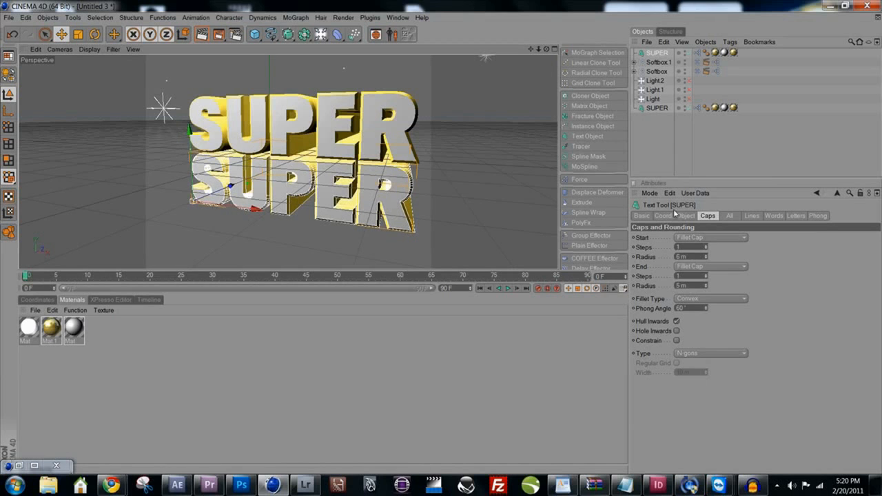
Change the wording of the duplicated SUPER text object to AWESOME.
click(686, 216)
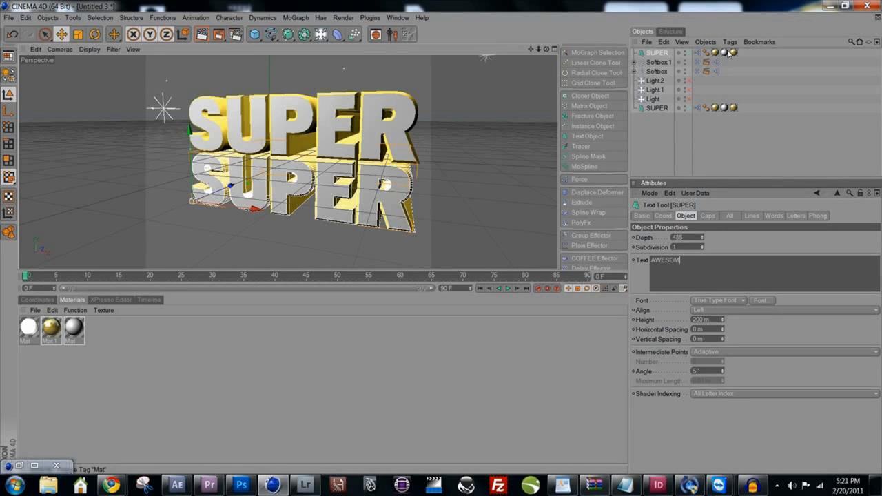
click(666, 127)
click(659, 53)
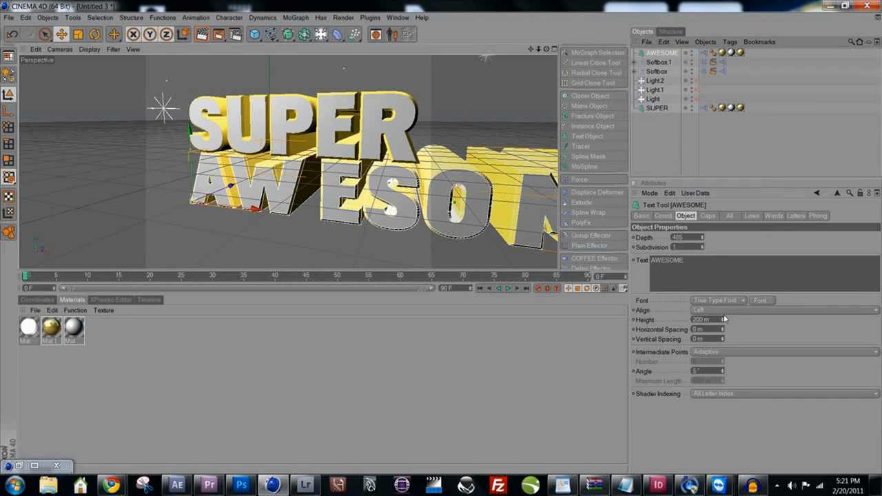
Set the AWESOME text's height to 117 m to match SUPER's width and move it up directly beneath SUPER.
drag(725, 319, 713, 366)
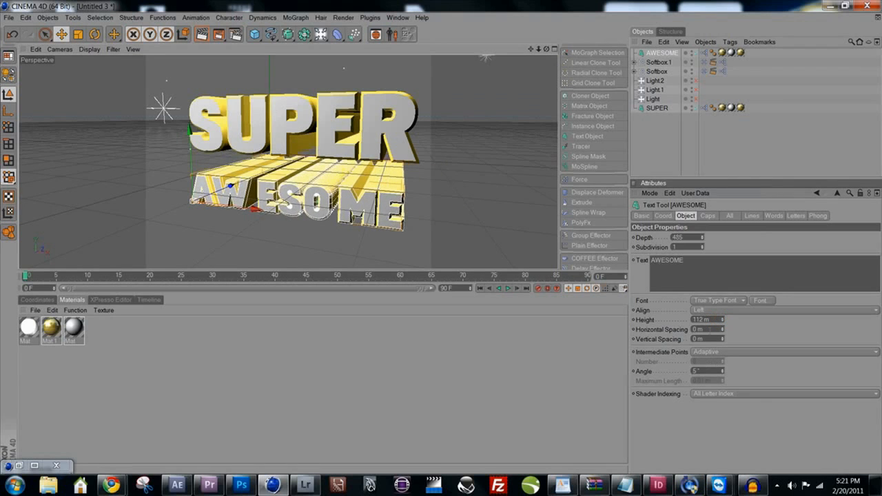
click(554, 50)
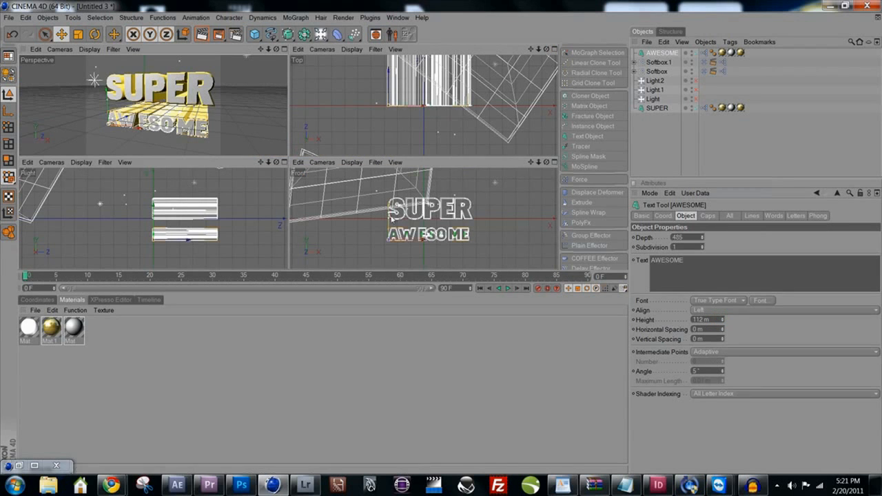
drag(389, 210, 390, 203)
click(723, 318)
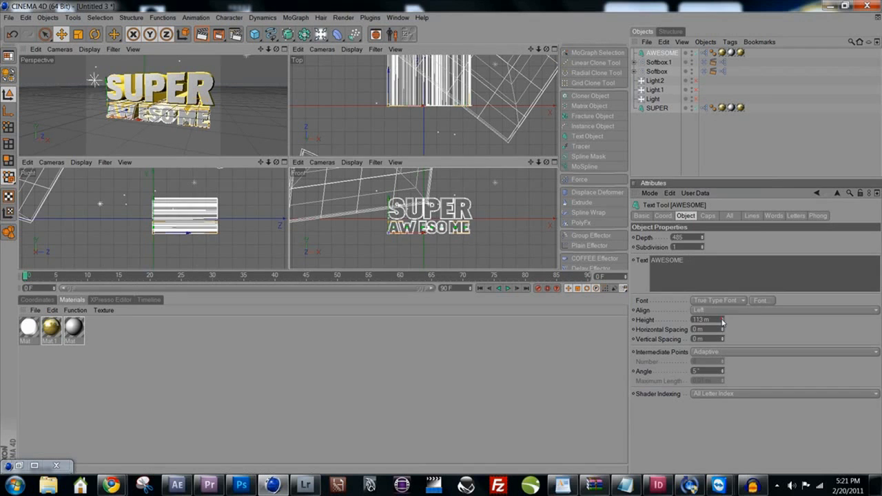
click(722, 318)
click(722, 318)
click(723, 318)
click(722, 318)
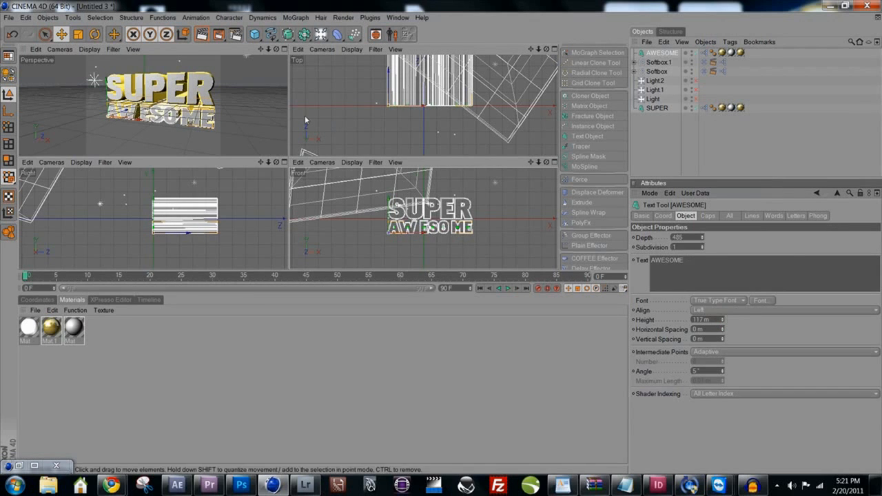
click(284, 49)
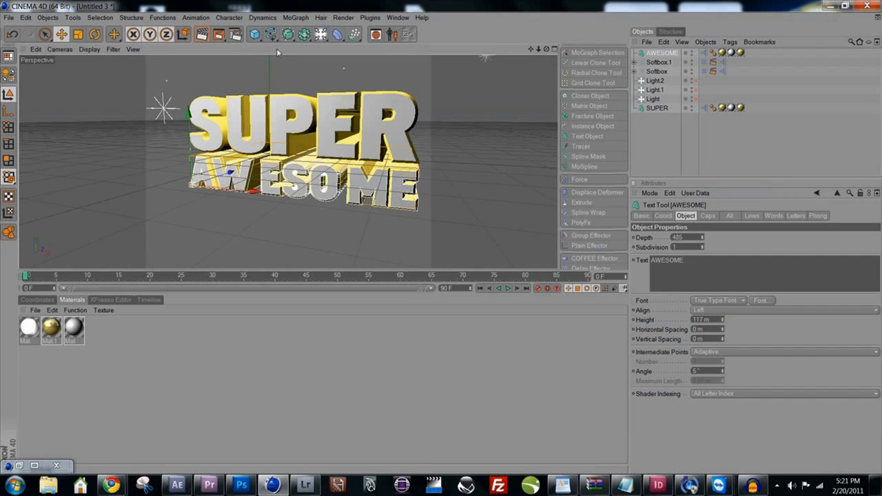
Duplicate the AWESOME text object, move the copy down below it and change its wording to NEWS.
click(662, 55)
key(ctrl+c)
key(ctrl+v)
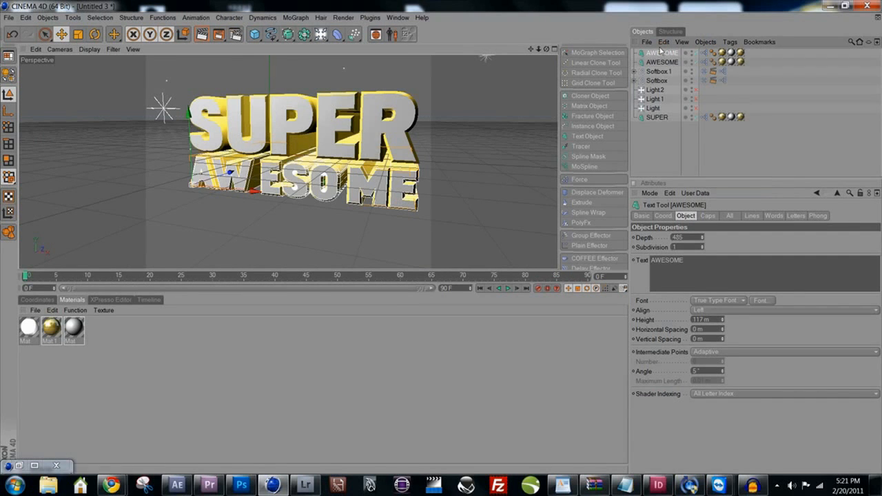
drag(198, 165, 192, 197)
drag(692, 261, 119, 157)
text(NEWS)
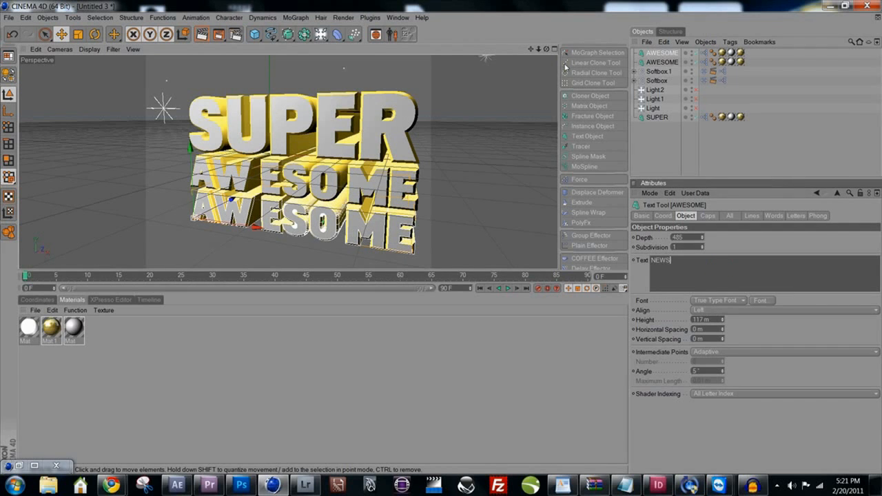
click(653, 53)
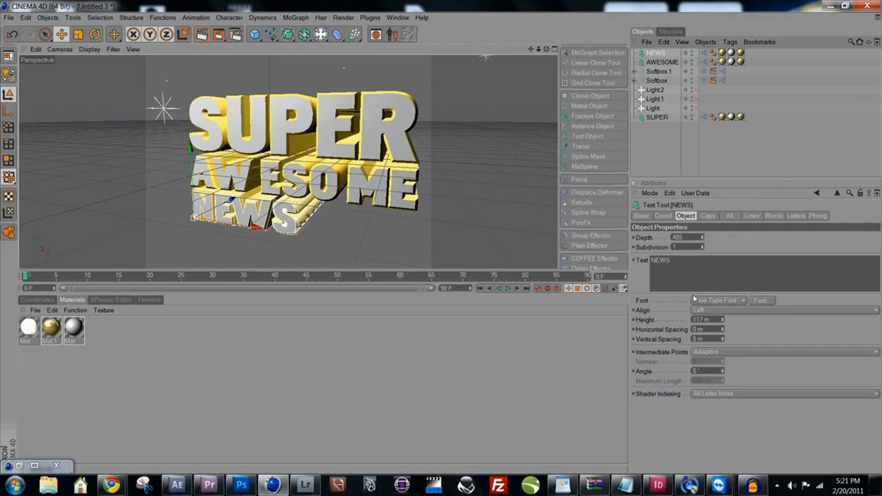
Enlarge the NEWS text to a height of 218 m, seated just below AWESOME, and preview-render the three lines.
drag(722, 322, 743, 277)
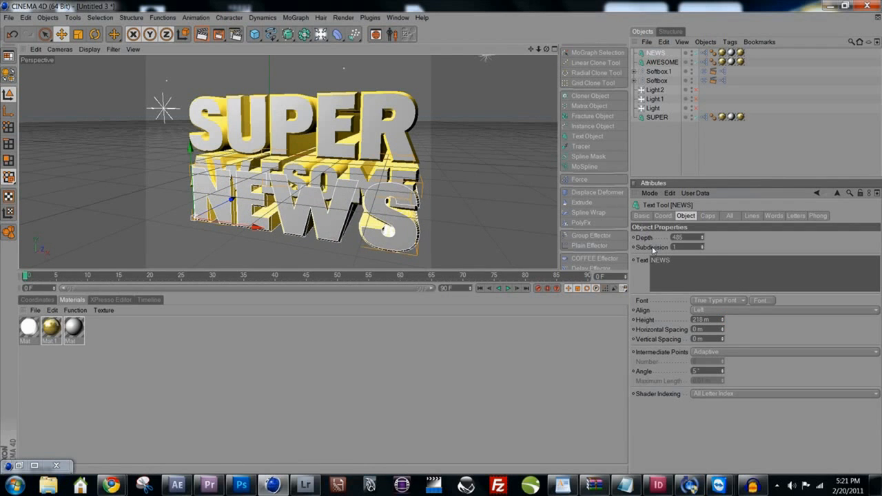
drag(191, 151, 191, 180)
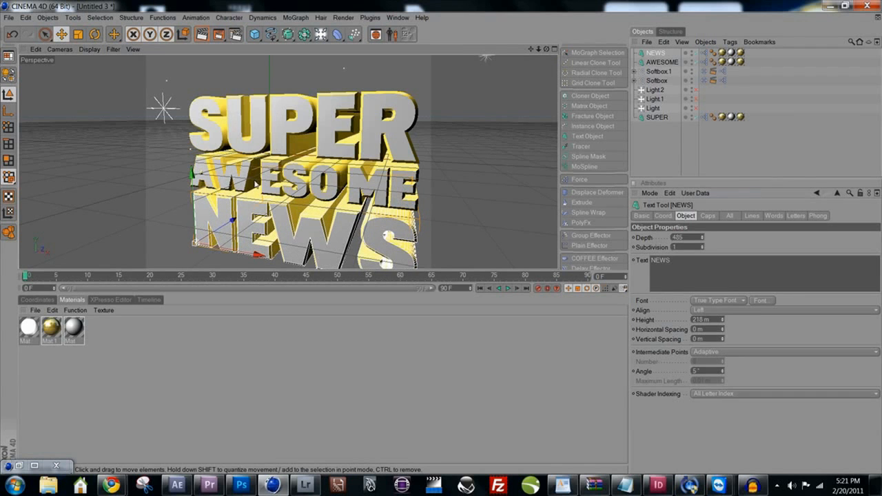
alt+middle_drag(257, 184, 249, 131)
alt+drag(249, 177, 224, 174)
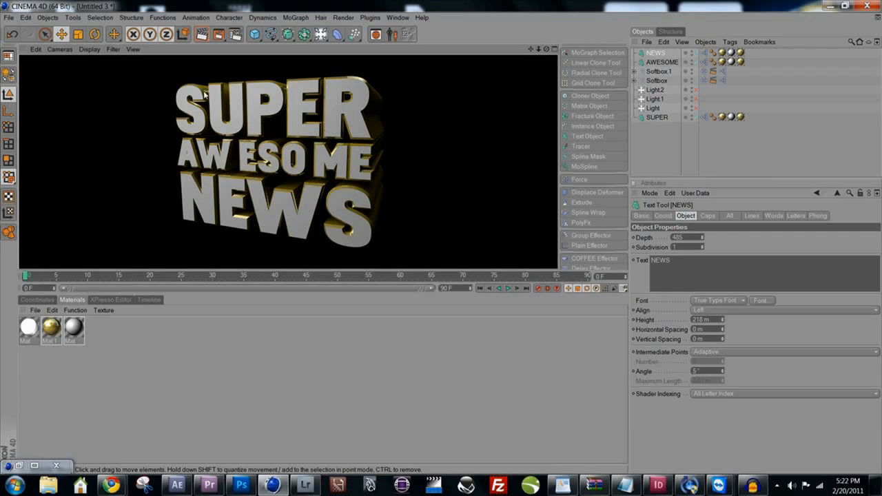
Reorder the SUPER text object to sit below AWESOME in the object list and add a Plain effector to it.
alt+drag(191, 175, 295, 173)
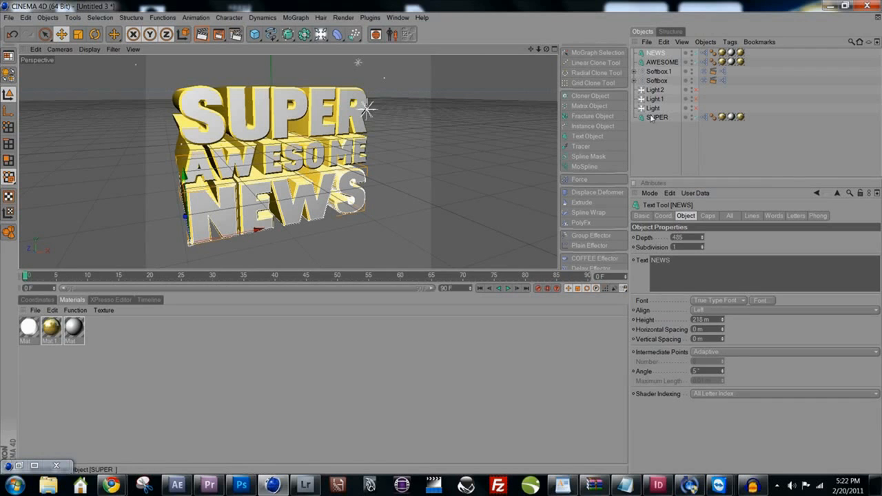
drag(666, 70, 667, 71)
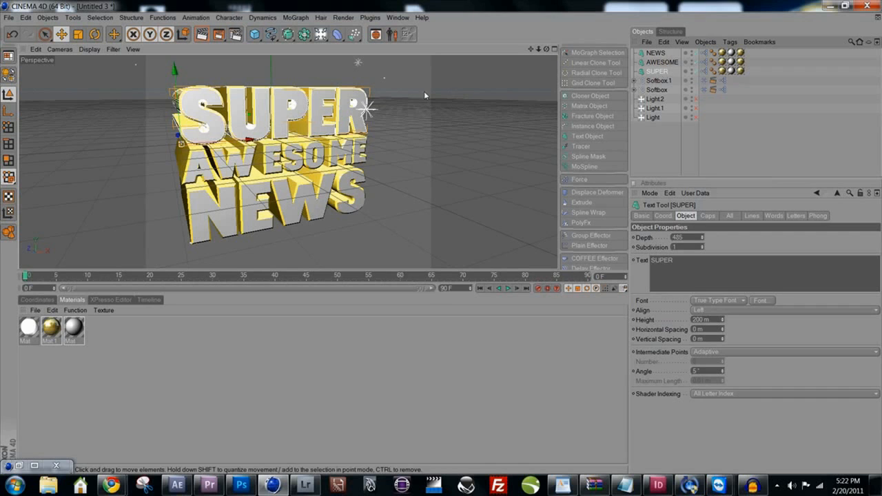
click(296, 18)
click(296, 19)
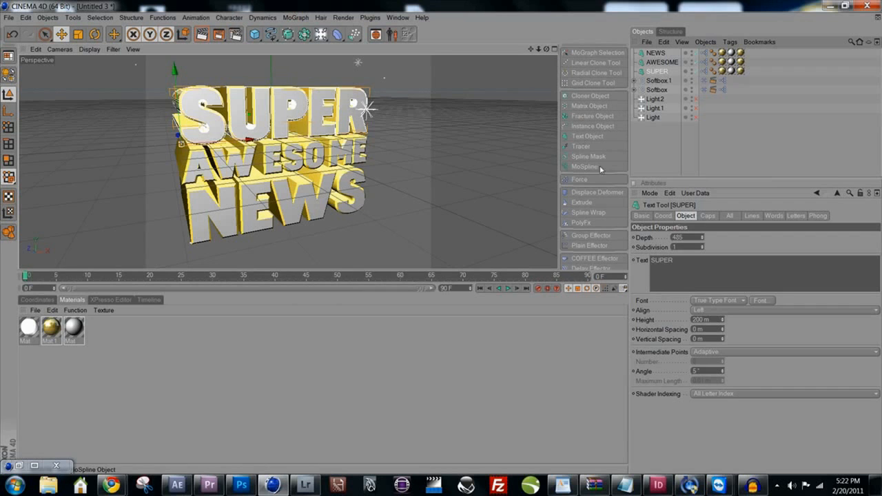
scroll(600, 165, down, 2)
scroll(600, 166, down, 1)
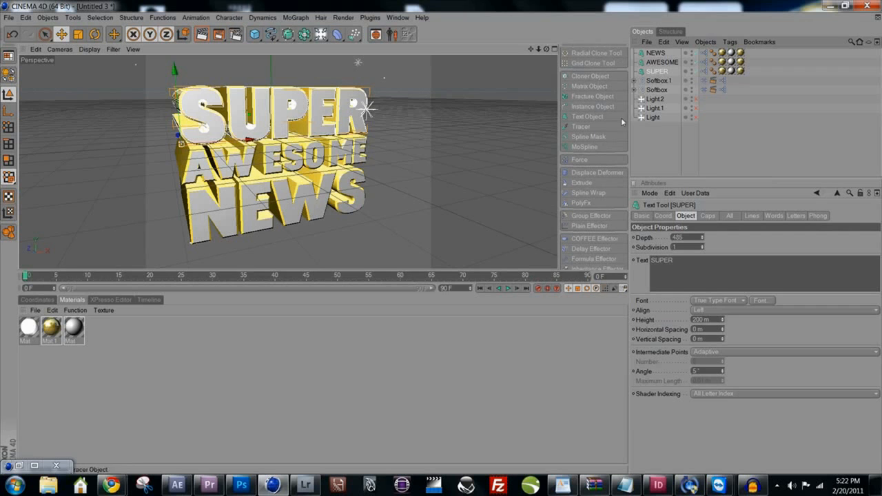
click(590, 226)
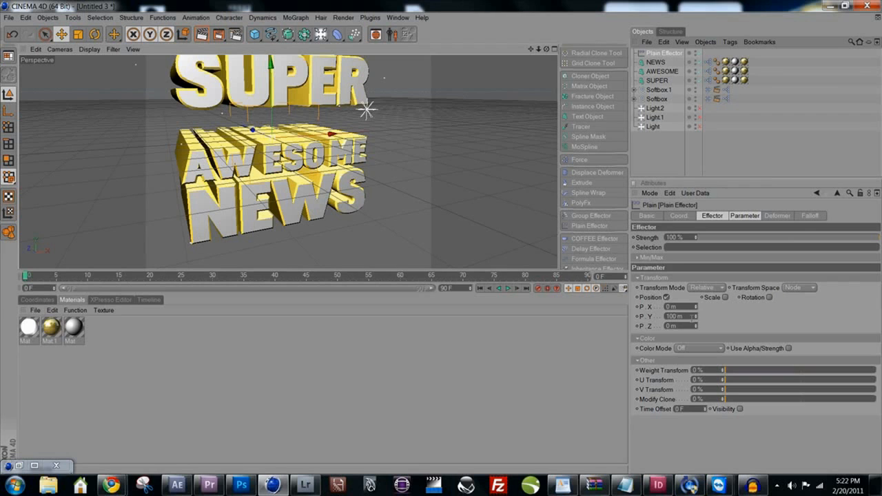
Set the Plain effector's position parameters to Y 0 m and Z -1492 m and nudge the effector slightly along X.
text(0)
key(Return)
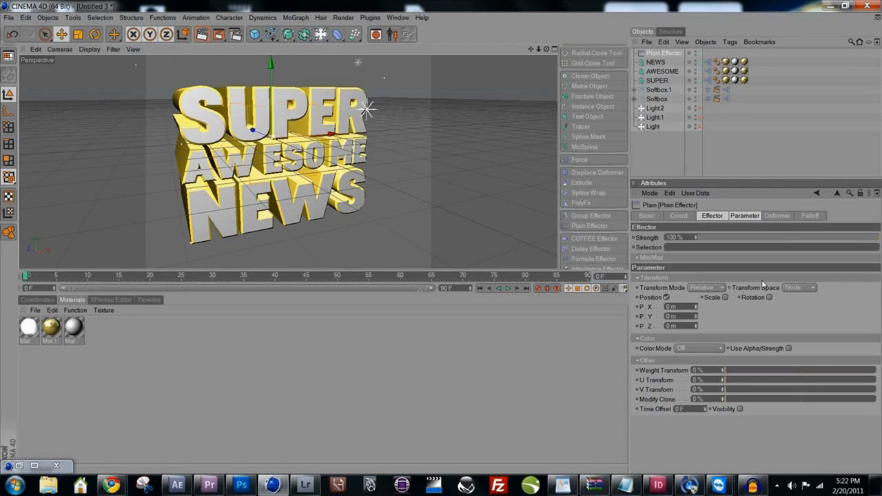
mouse_move(695, 325)
mouse_down()
mouse_move(698, 348)
mouse_move(695, 338)
mouse_up()
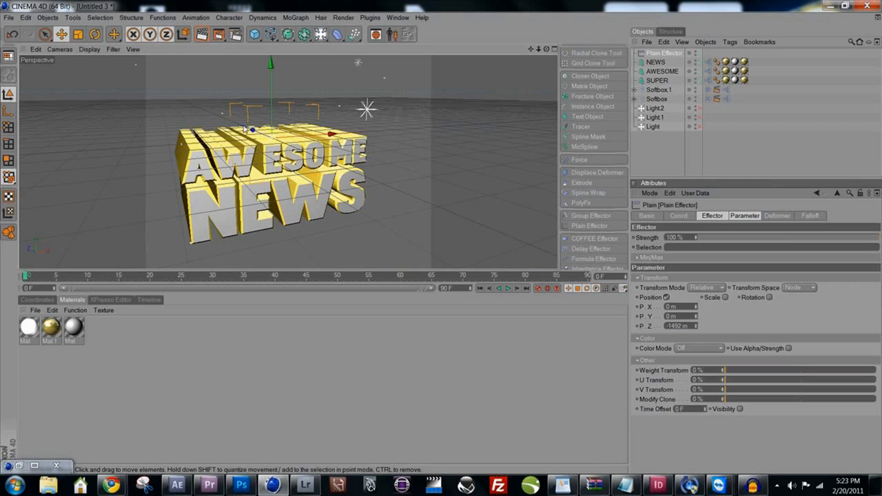
mouse_move(287, 140)
mouse_down()
mouse_move(267, 147)
mouse_move(284, 144)
mouse_up()
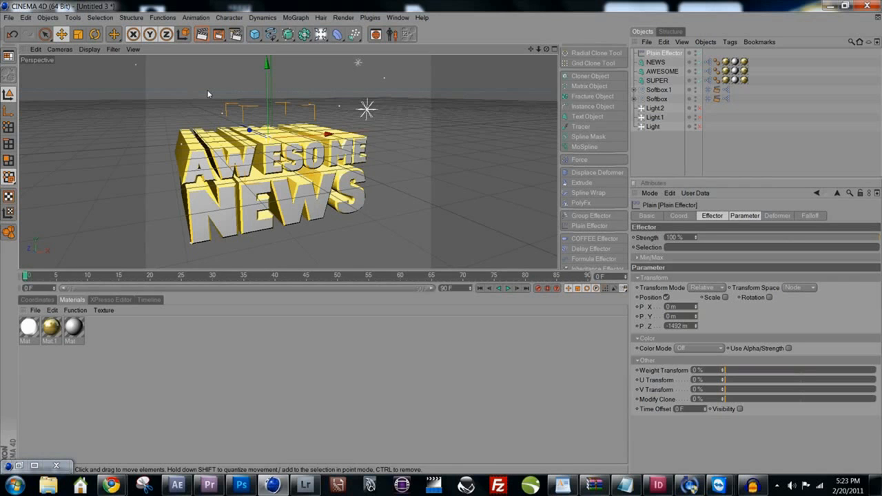
Give the Plain effector a Box falloff about 819 m wide in X and shift the effector along X.
click(811, 216)
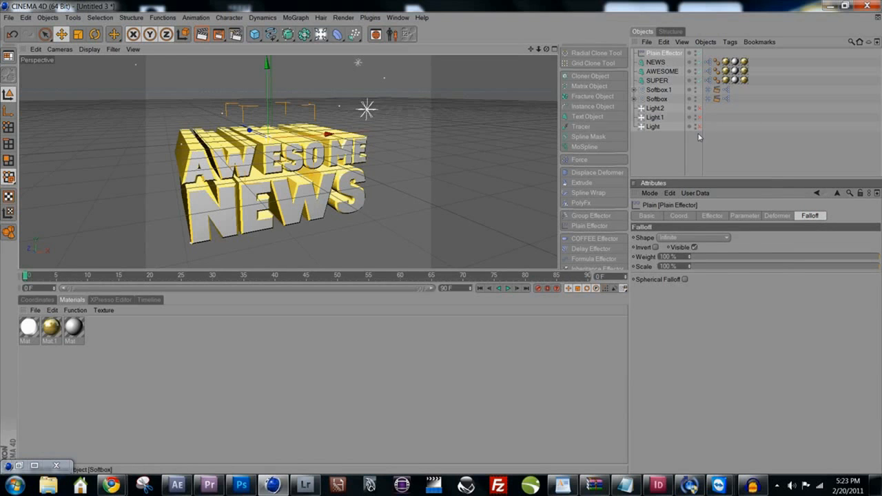
click(673, 238)
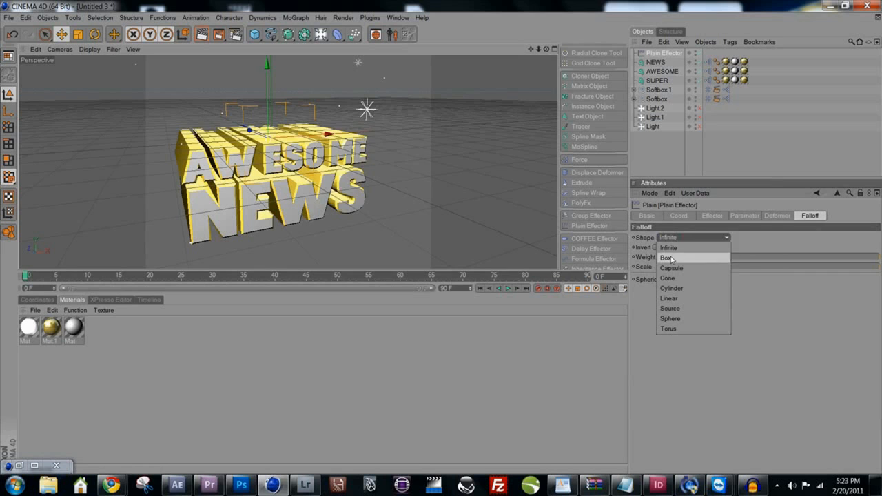
click(673, 258)
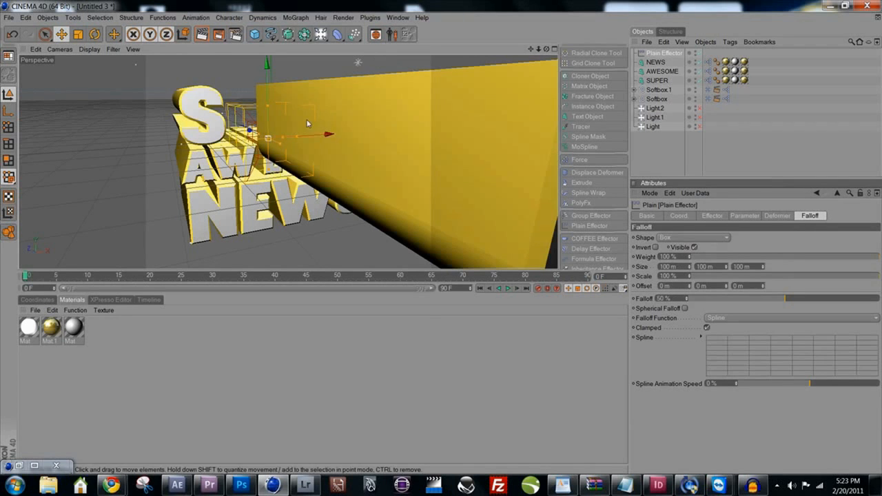
drag(320, 136, 501, 97)
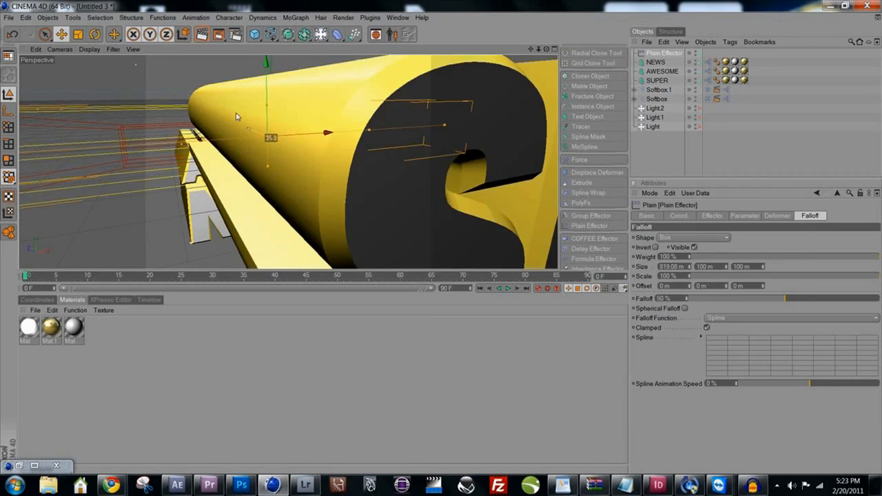
drag(328, 133, 429, 137)
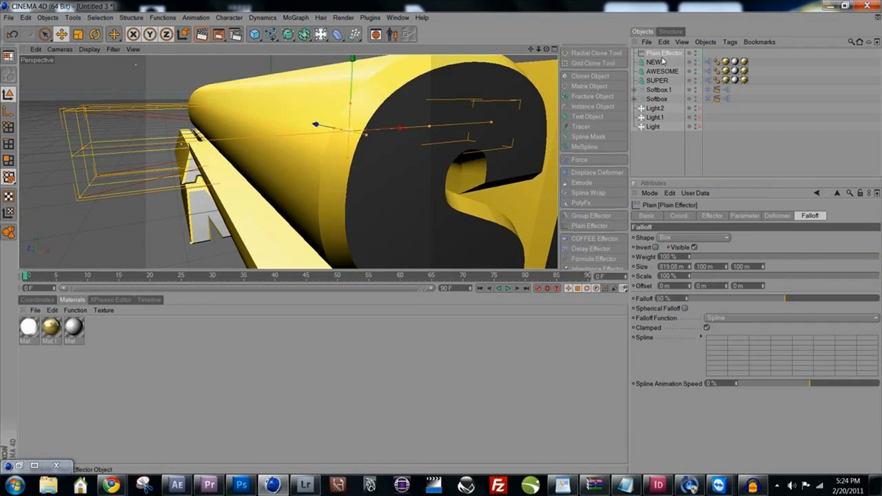
Set the Plain effector's Z position parameter to -2952 m.
click(670, 53)
click(713, 216)
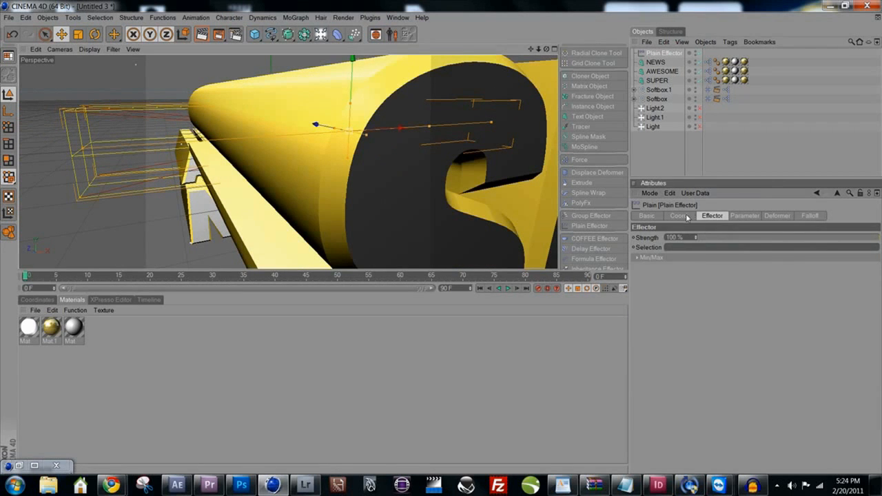
click(746, 216)
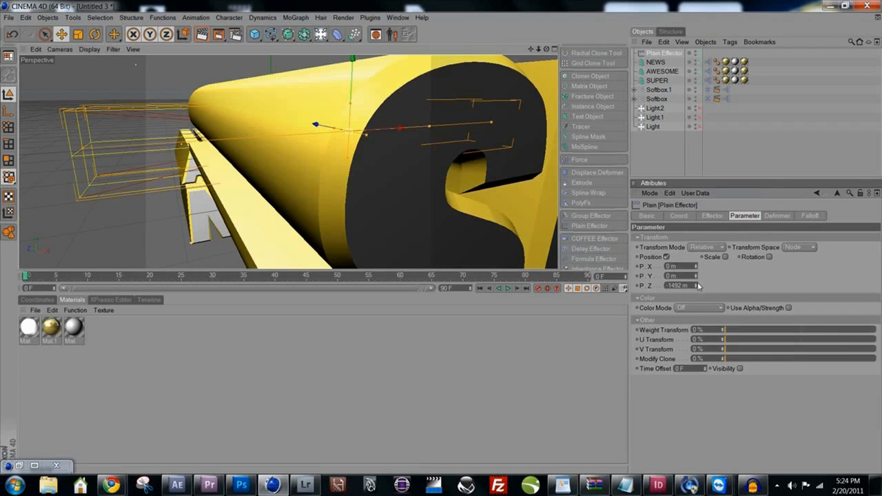
drag(698, 286, 699, 353)
Slide the Plain effector's falloff box along X clear of SUPER and back over all its letters.
drag(387, 129, 391, 101)
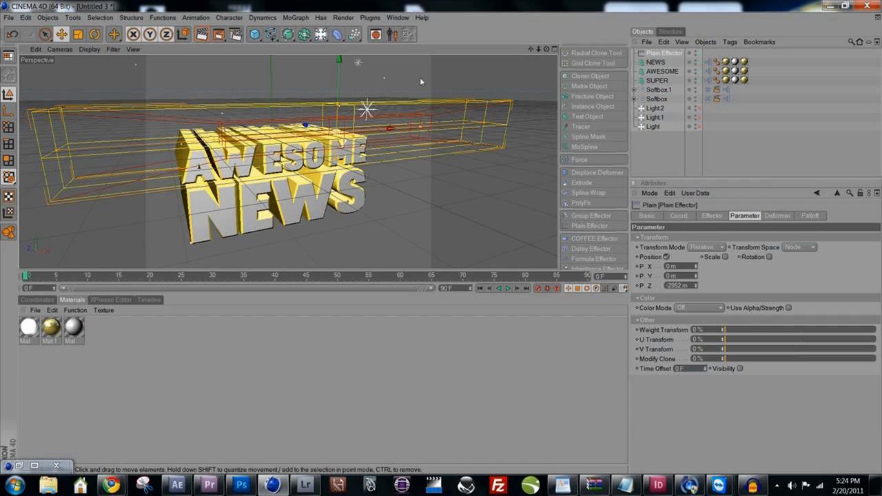
mouse_move(387, 132)
mouse_down()
mouse_move(352, 137)
mouse_move(430, 115)
mouse_move(648, 103)
mouse_move(695, 156)
mouse_up()
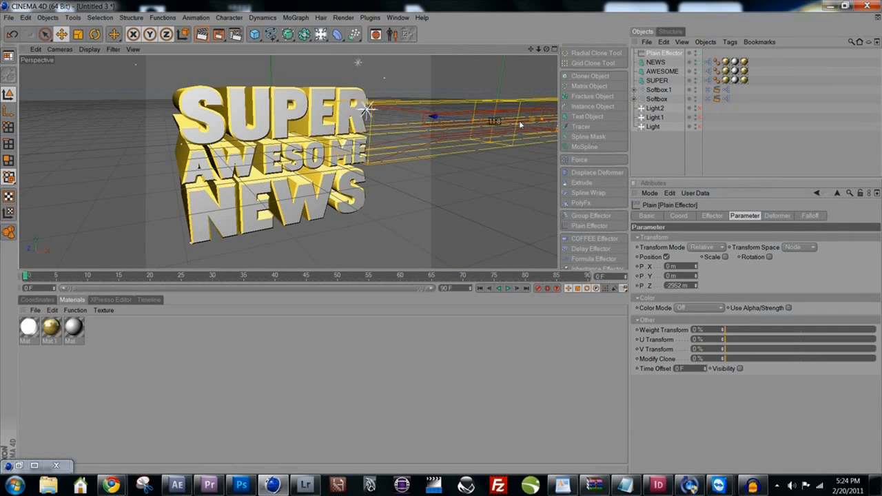
drag(526, 126, 302, 146)
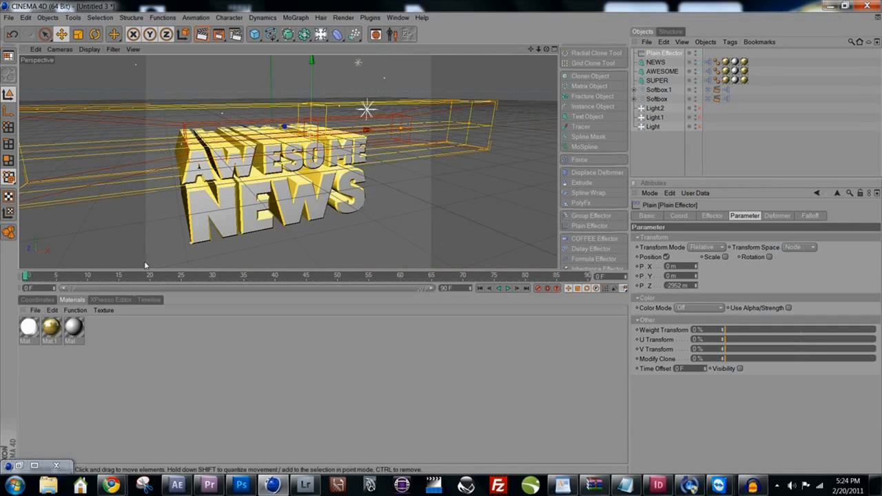
Set the animation length to 300 frames and extend the visible timeline range to the full length.
double_click(447, 288)
text(300)
key(Return)
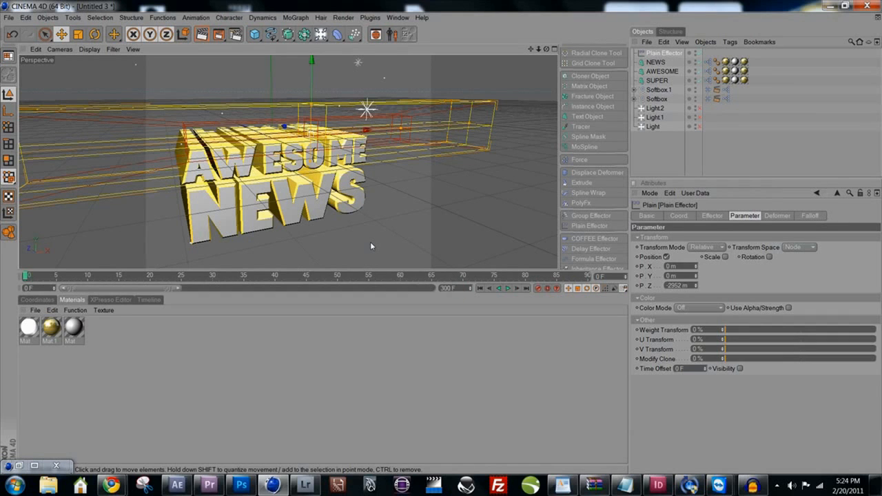
drag(174, 286, 436, 283)
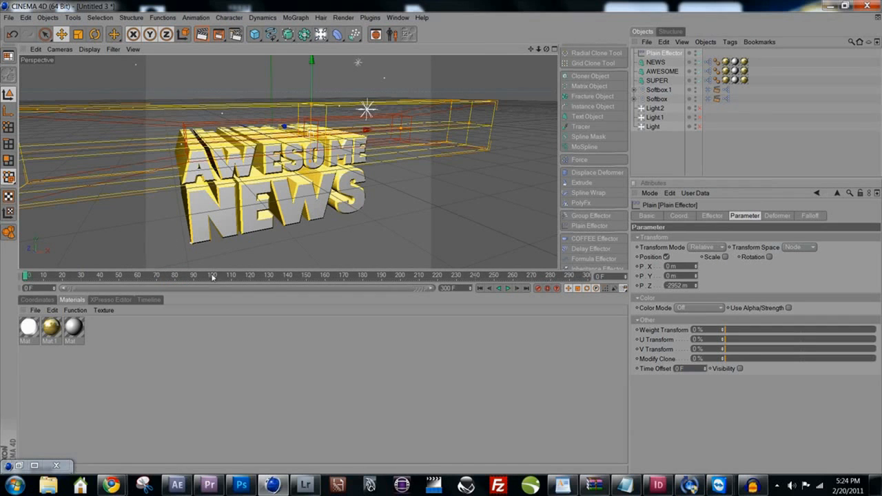
Keyframe the Plain effector moving along X from over SUPER at frame 0 to clear of it at frame 80, and play it back.
click(663, 53)
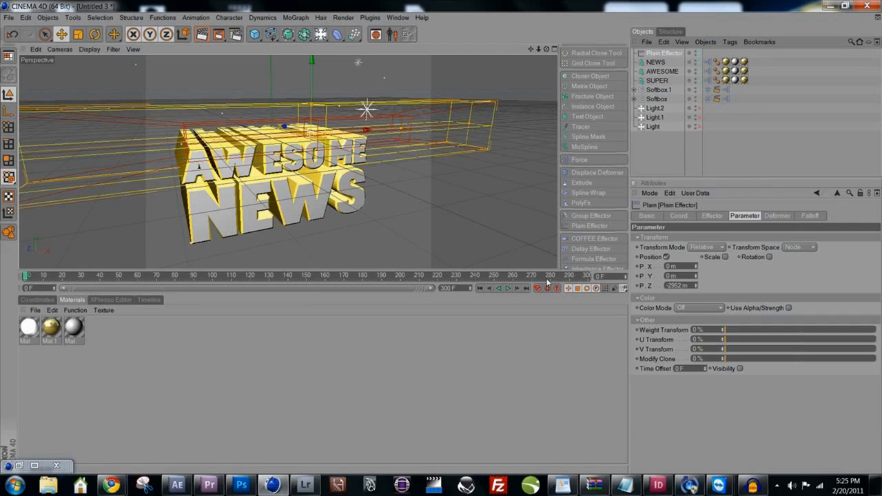
drag(25, 275, 177, 278)
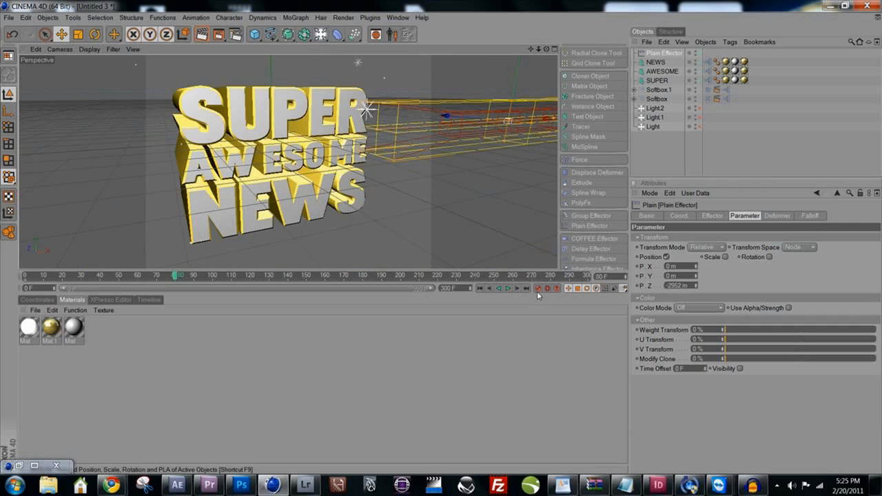
click(480, 288)
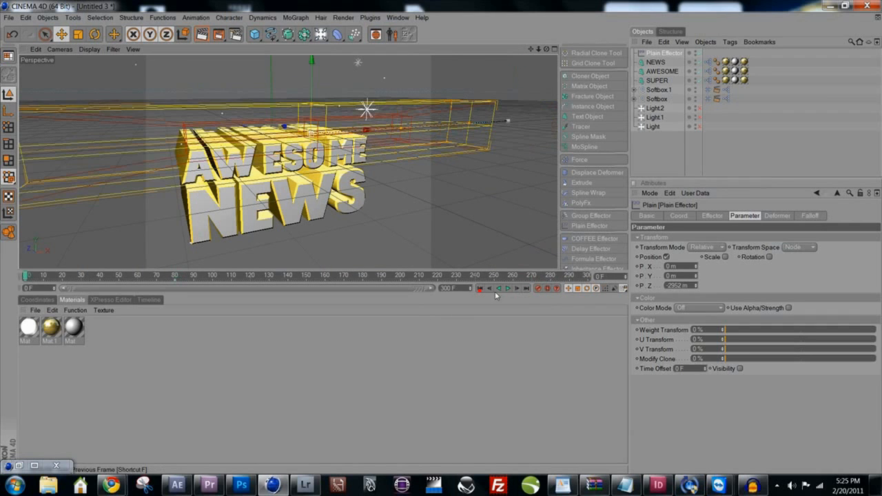
click(508, 289)
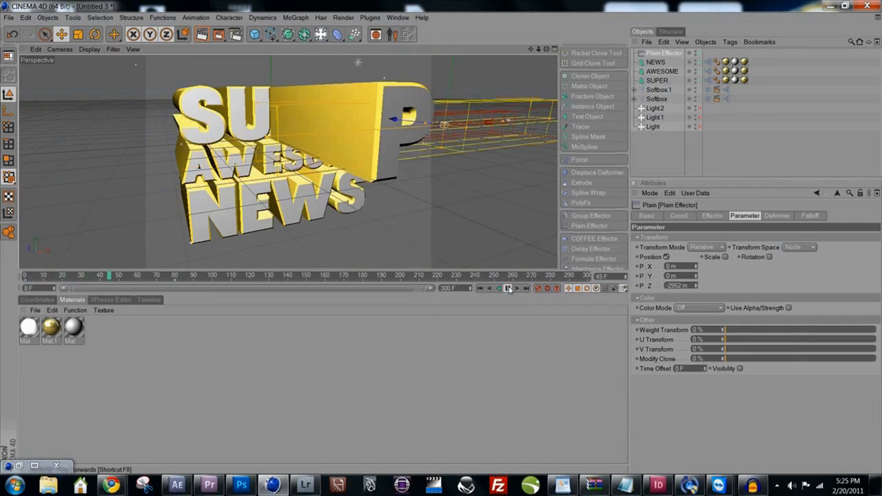
click(509, 289)
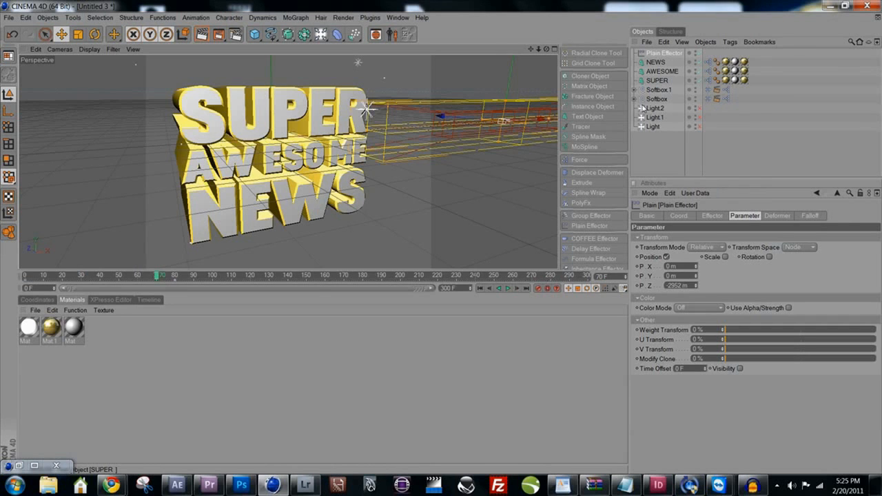
Inspect the effectors assigned to the SUPER text's letters and replay the fly-in animation.
click(657, 80)
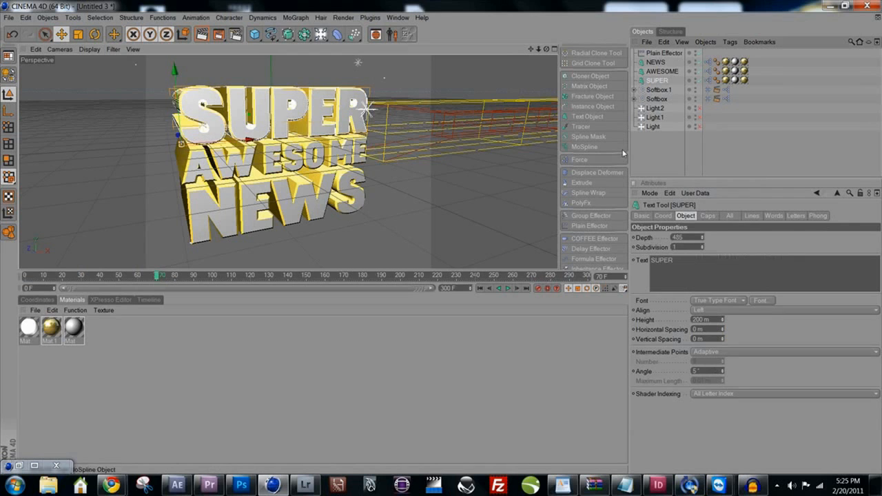
click(797, 216)
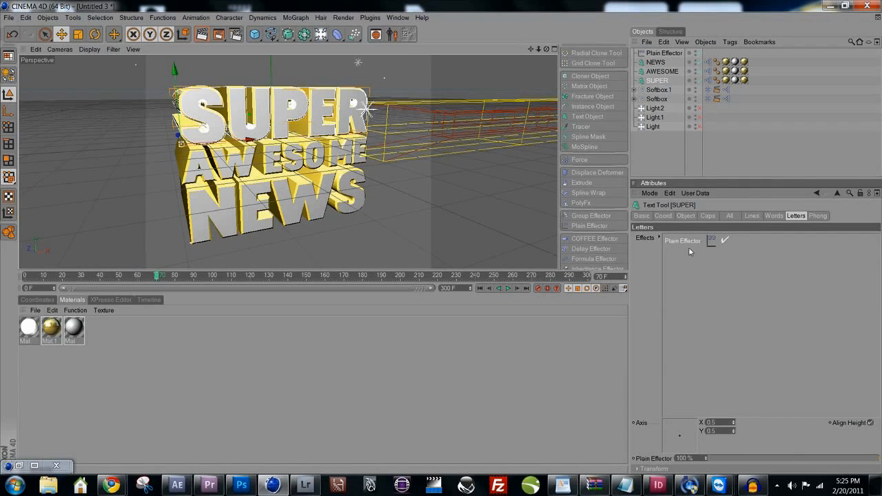
click(481, 288)
click(508, 288)
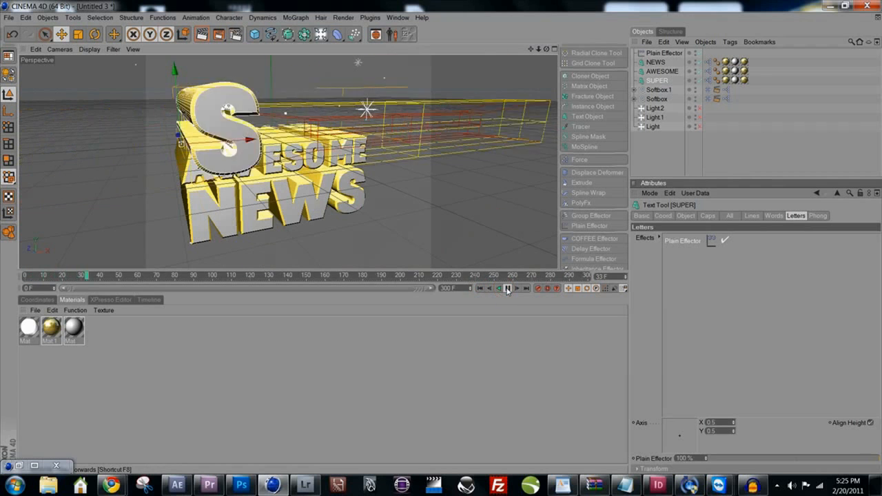
click(508, 288)
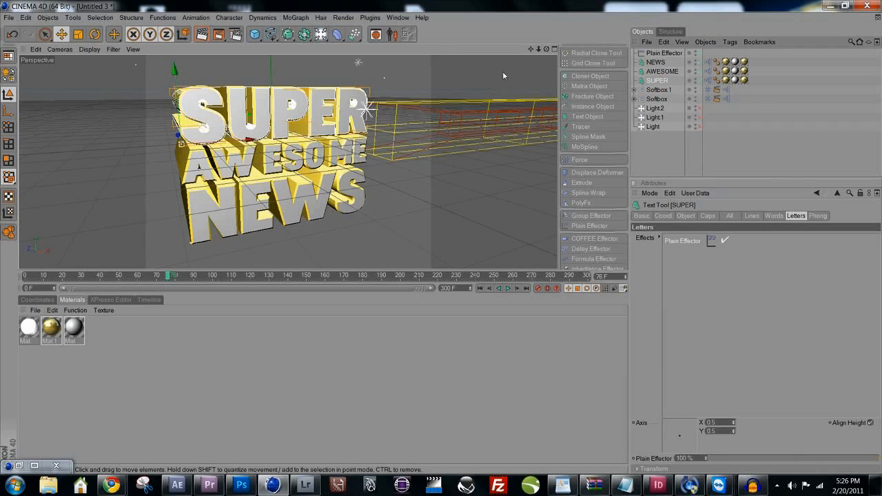
Add a Delay effector to the SUPER text and preview the animation with its 50% Blend strength.
scroll(591, 228, down, 1)
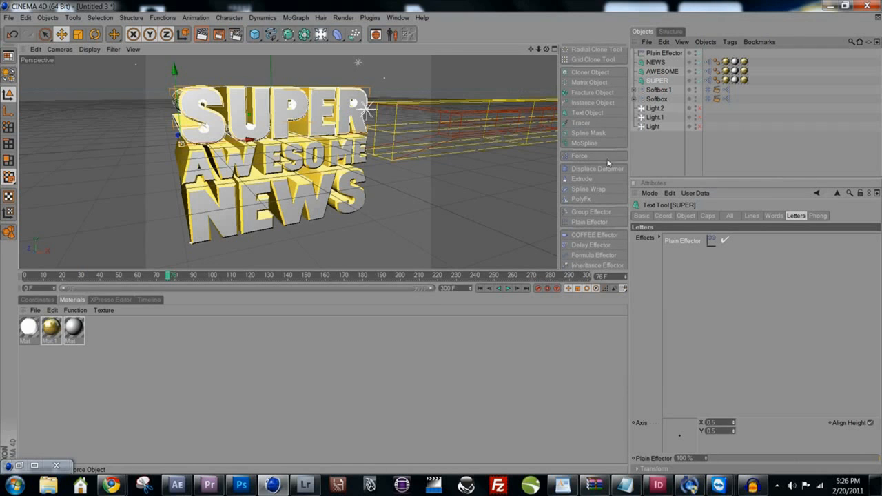
click(594, 242)
click(710, 215)
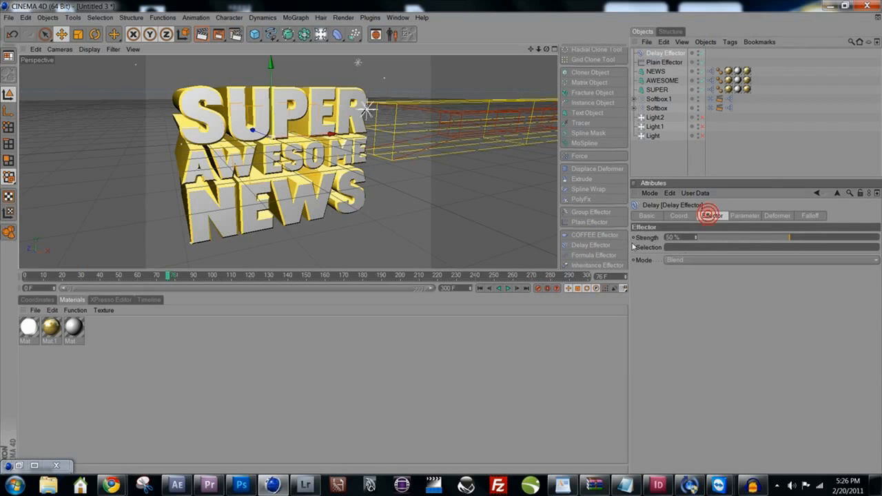
click(481, 288)
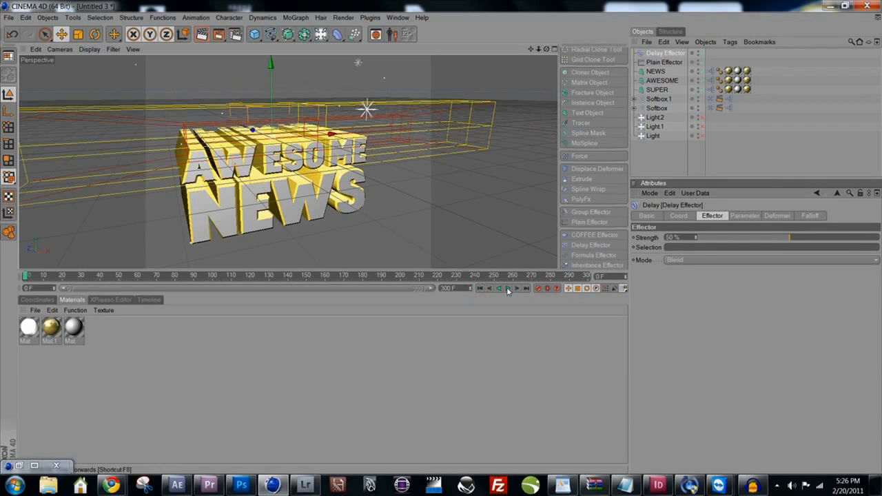
click(508, 289)
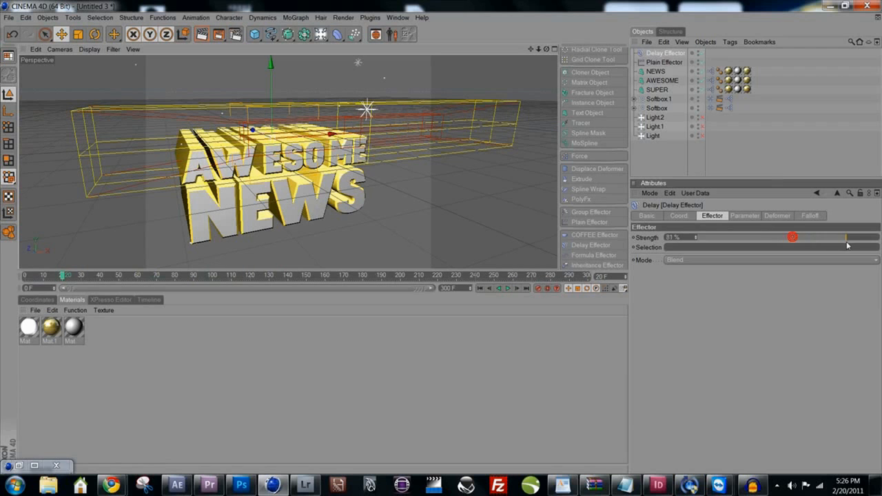
Try the Delay effector at 100% strength and play the animation from the start.
drag(847, 246, 877, 242)
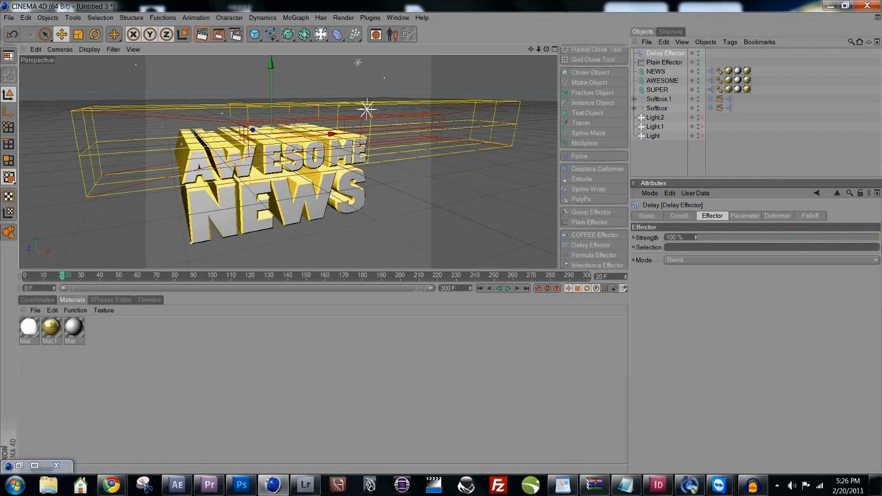
click(479, 289)
click(508, 288)
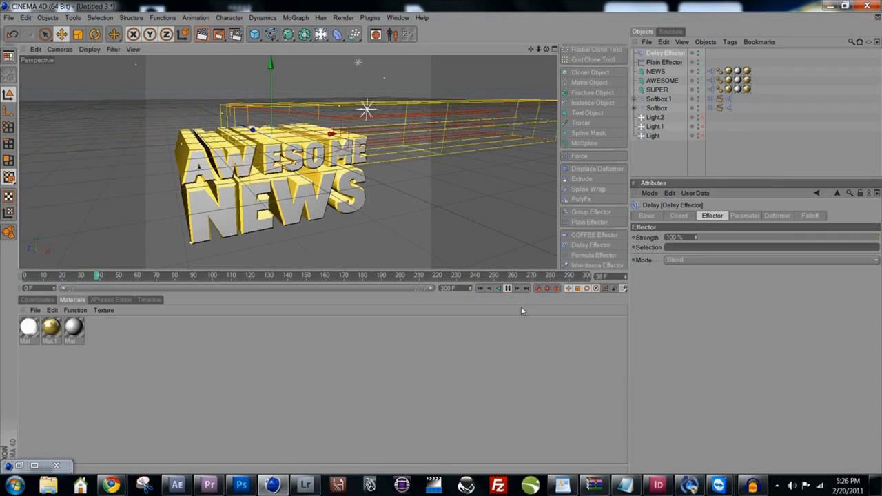
click(509, 288)
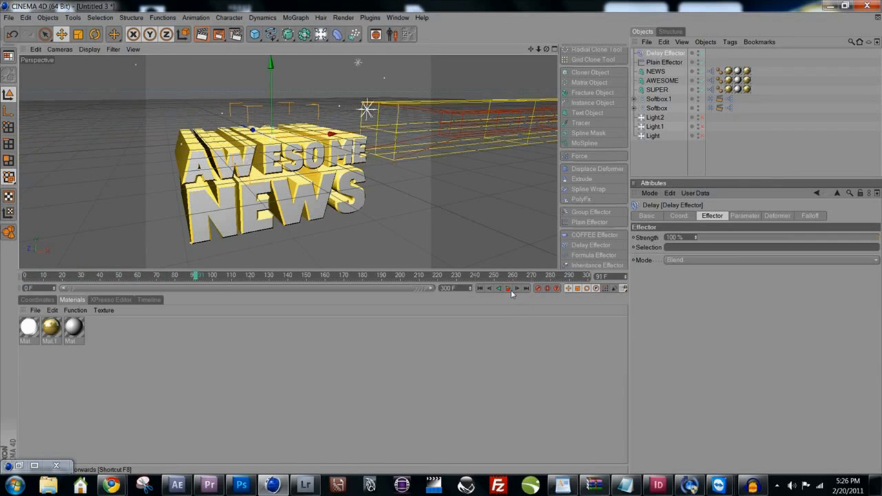
Try Delay effector strengths of 75%, 81% and 87% while replaying the animation.
click(845, 238)
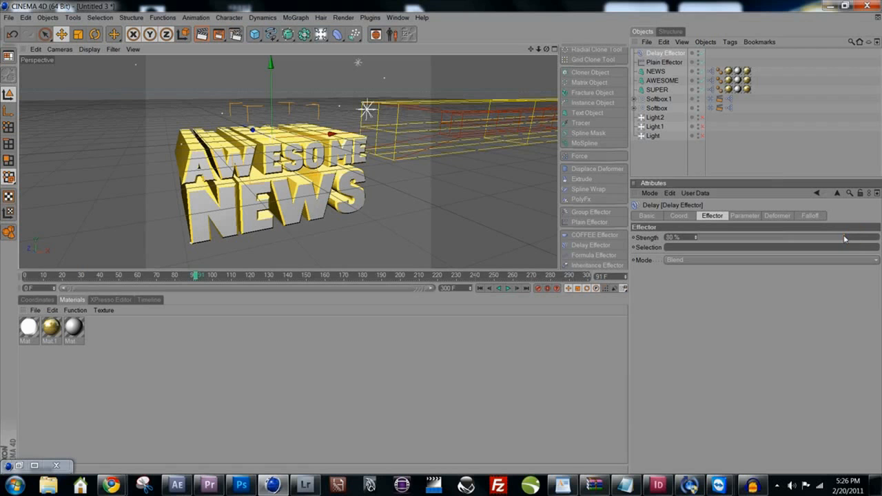
drag(841, 239, 837, 240)
click(509, 289)
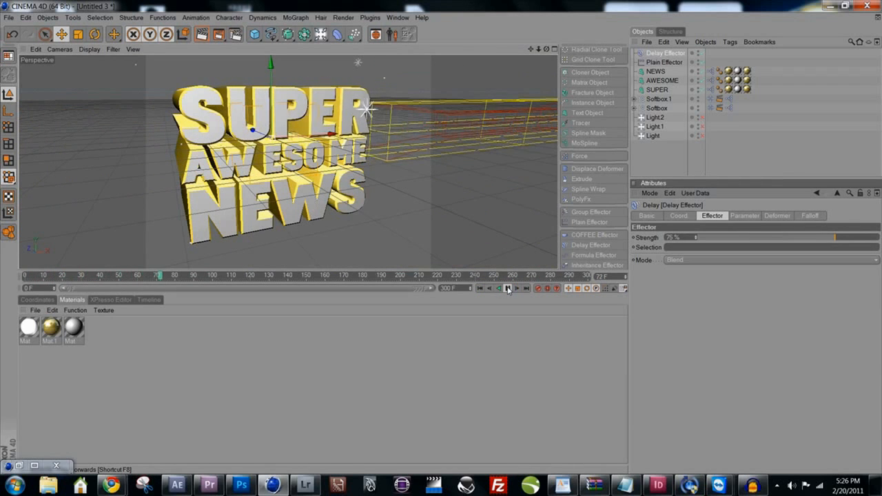
drag(836, 239, 847, 237)
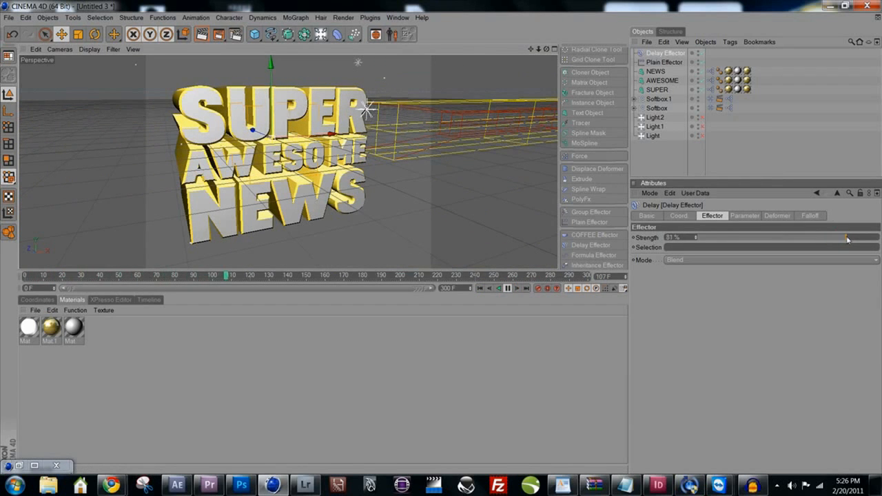
click(482, 289)
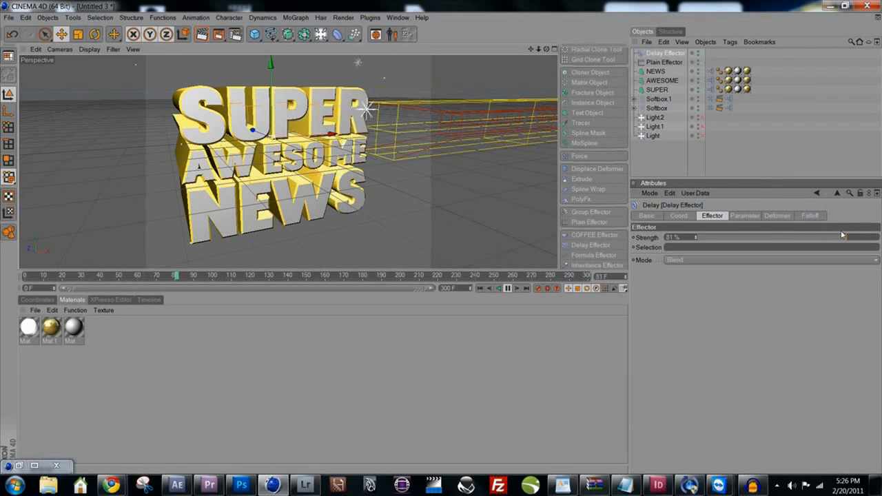
drag(848, 239, 858, 238)
click(481, 289)
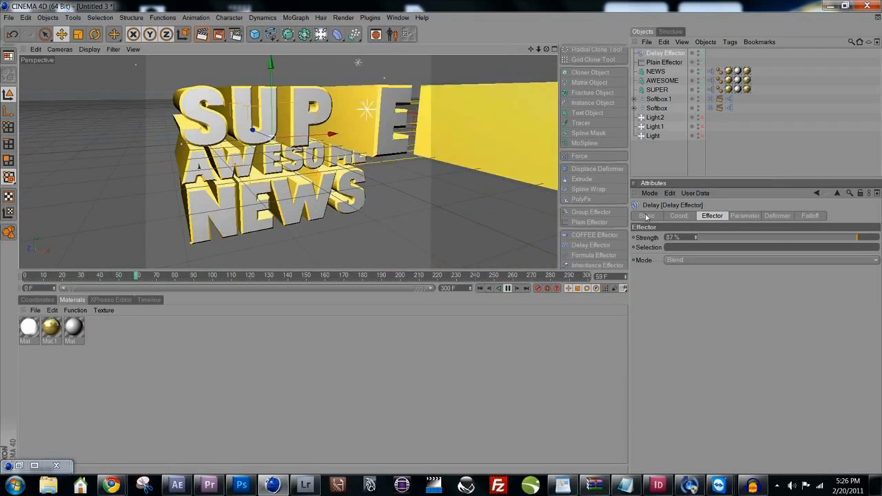
Try Delay effector strengths of 90% and 100%, replaying the animation from the start each time.
click(859, 239)
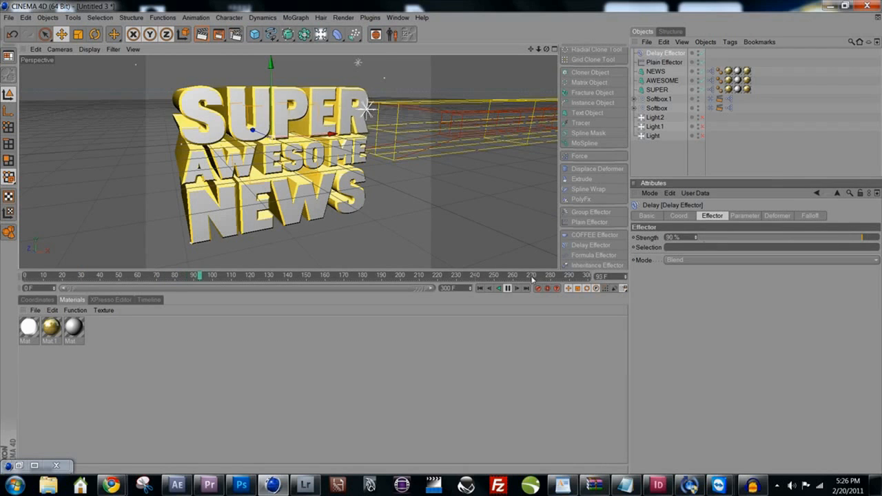
click(481, 288)
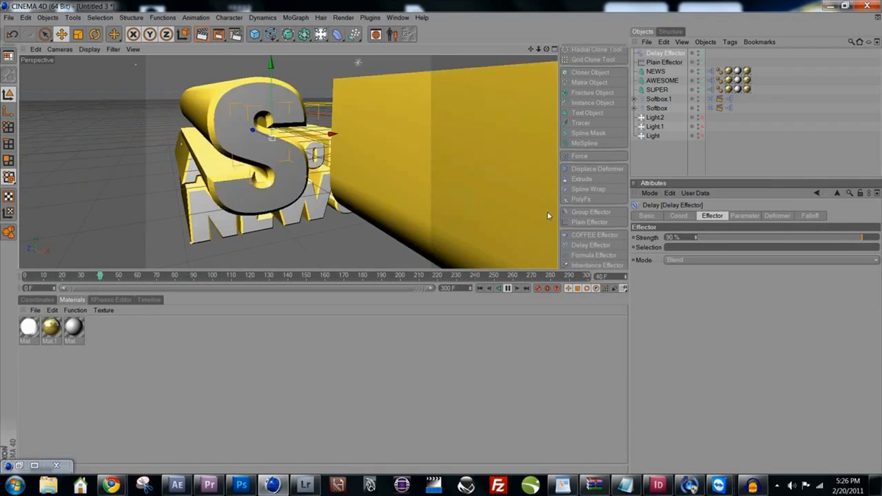
click(867, 239)
drag(867, 239, 878, 238)
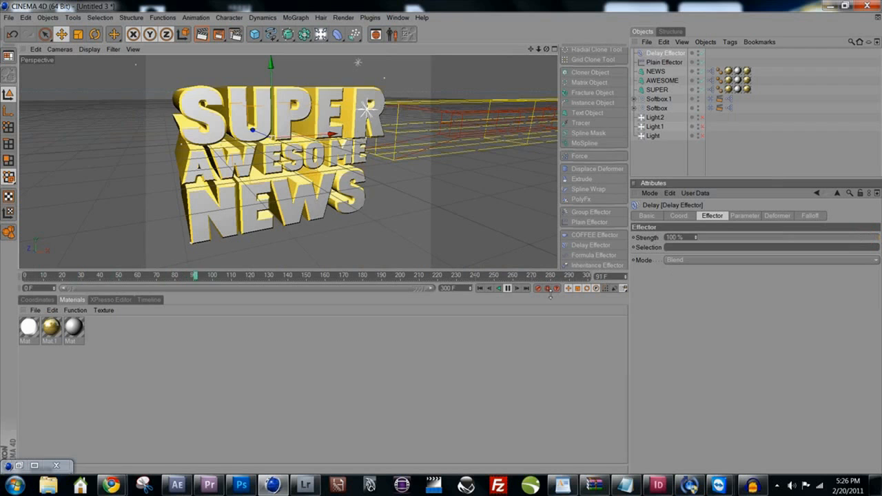
click(481, 288)
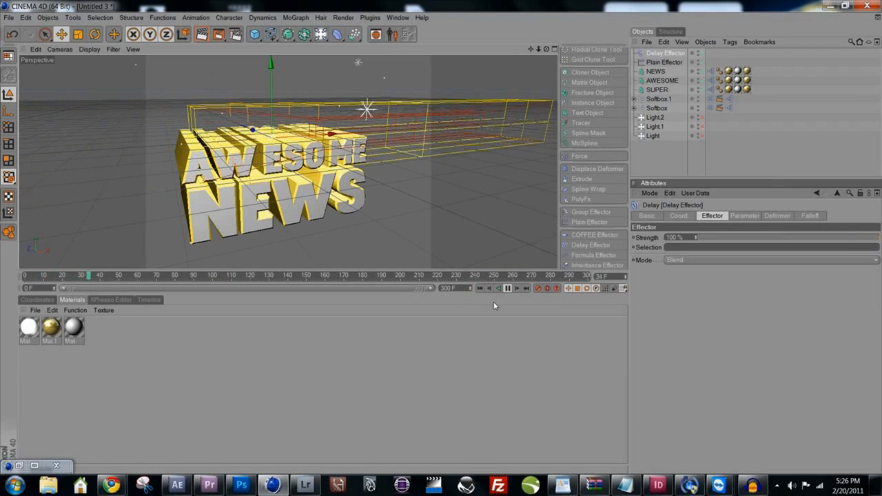
Set the Delay effector's strength to 94% and replay the animation.
click(876, 238)
click(872, 238)
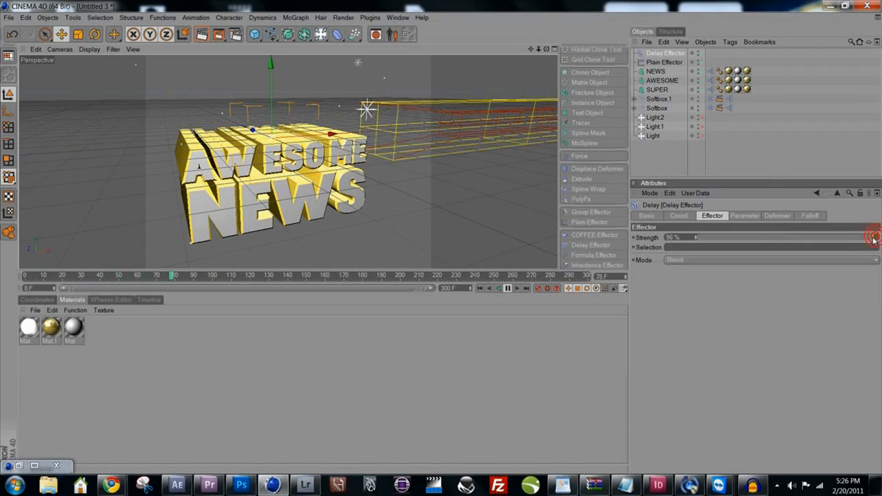
click(480, 288)
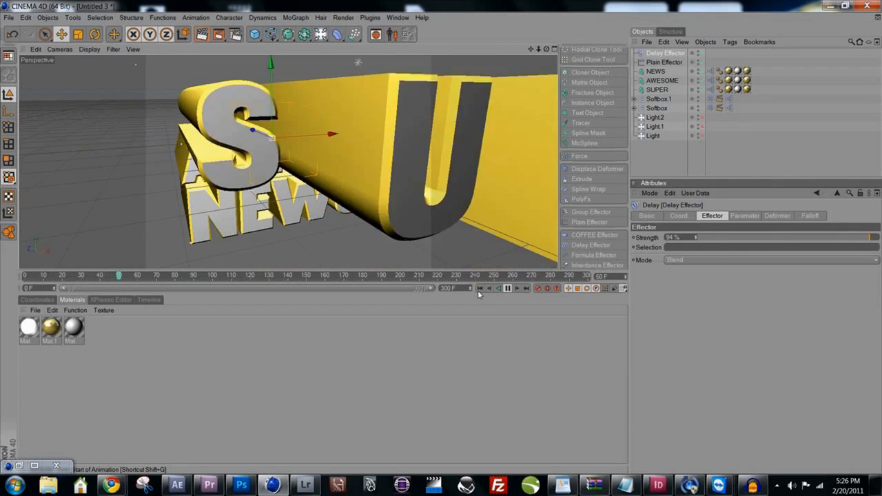
click(508, 289)
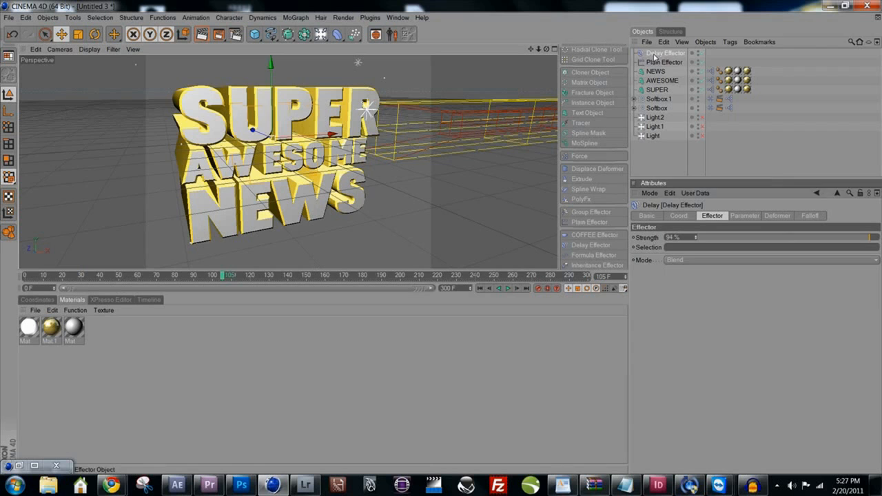
Paste two copies of the Plain effector into the scene.
click(656, 63)
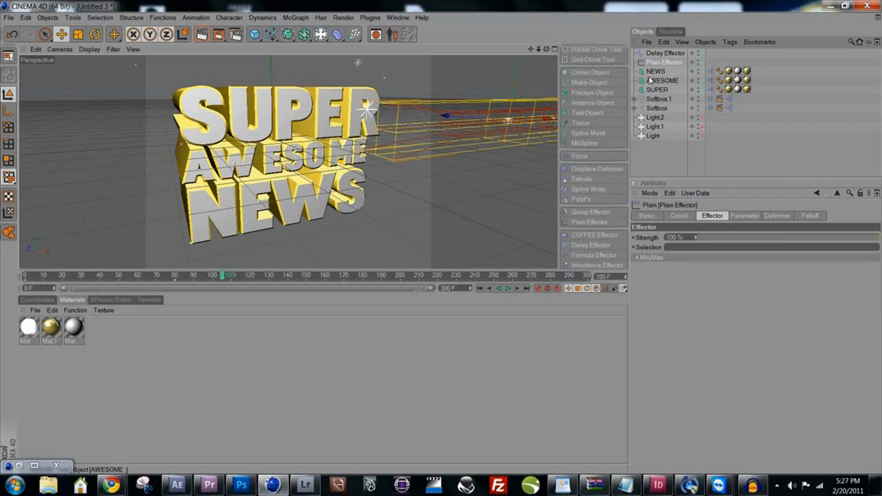
key(ctrl+v)
key(ctrl+v)
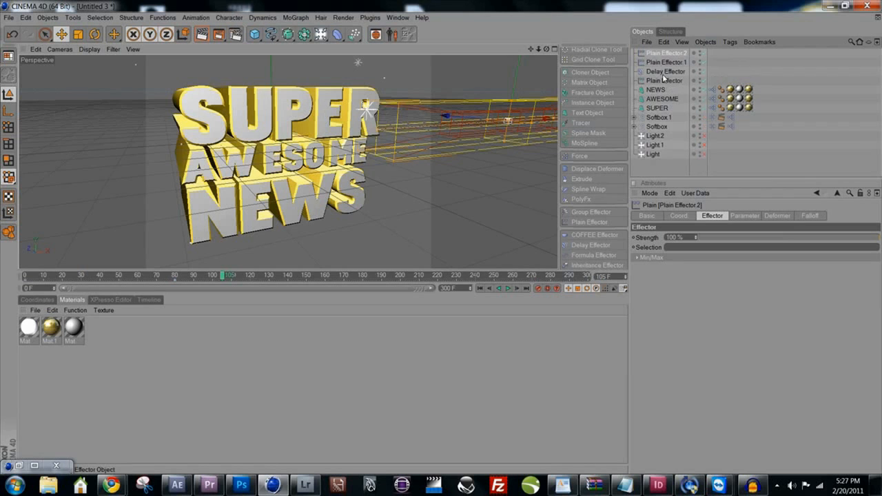
Shift the keyframes of Plain Effector.1 to frames 50 and 130 and show the keys in the Timeline.
click(665, 63)
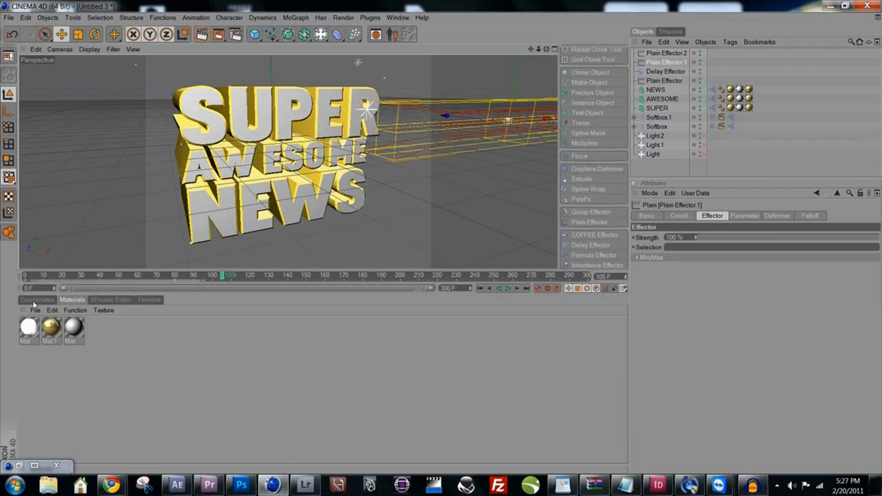
drag(17, 306, 18, 307)
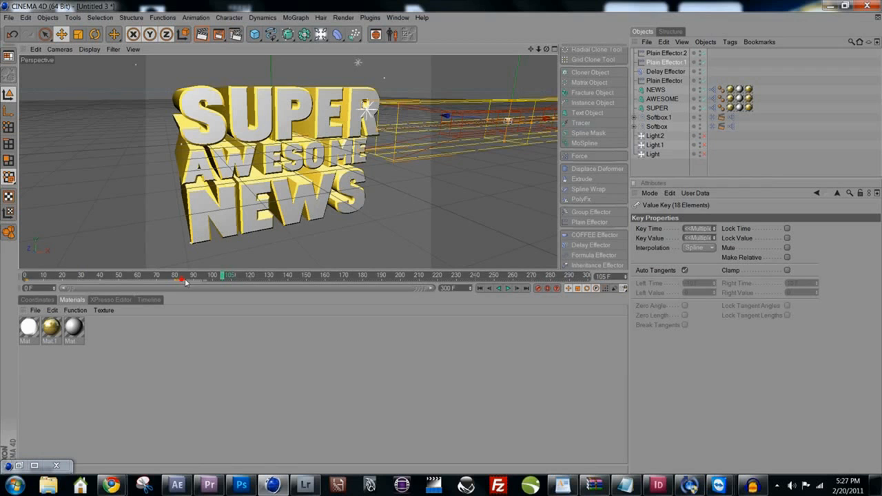
drag(186, 282, 278, 284)
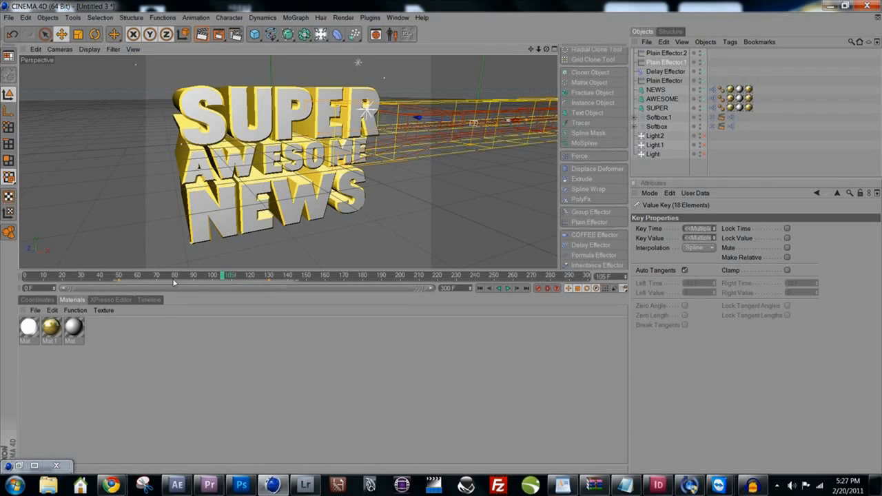
click(147, 301)
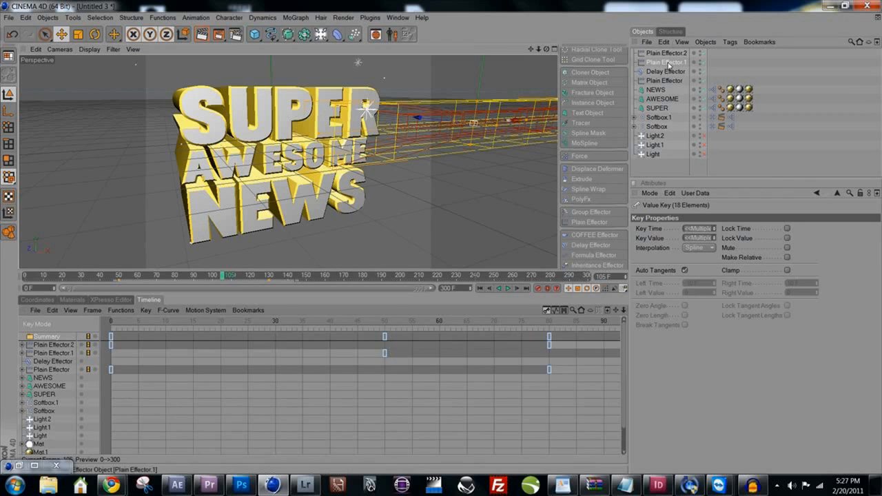
Add Plain Effector.1 to the AWESOME text's Letters effects and play the animation from the start.
click(670, 63)
drag(478, 101, 501, 40)
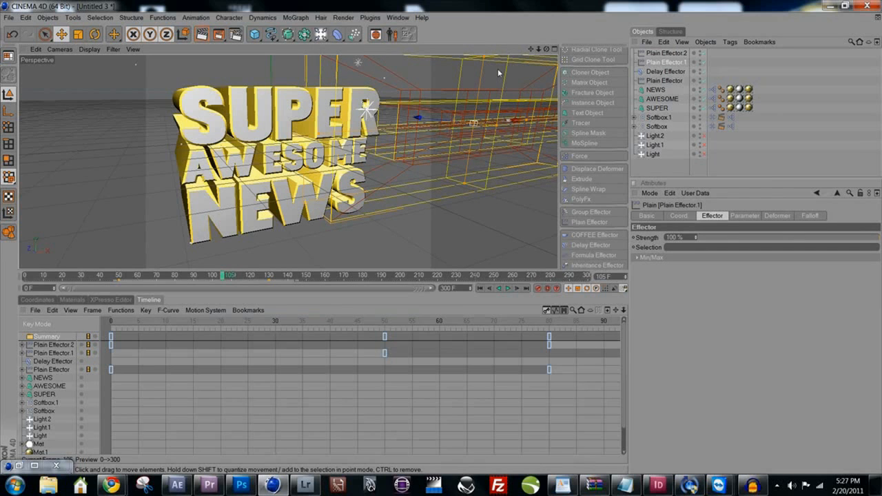
click(666, 99)
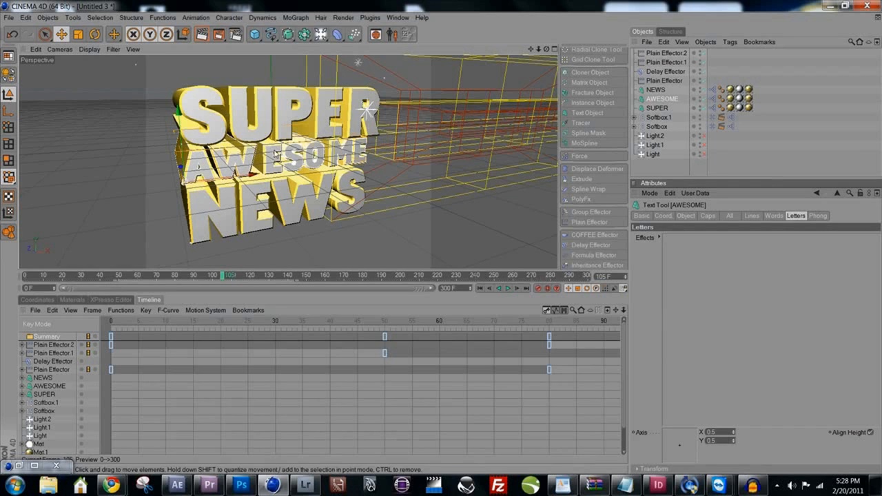
drag(674, 64, 684, 81)
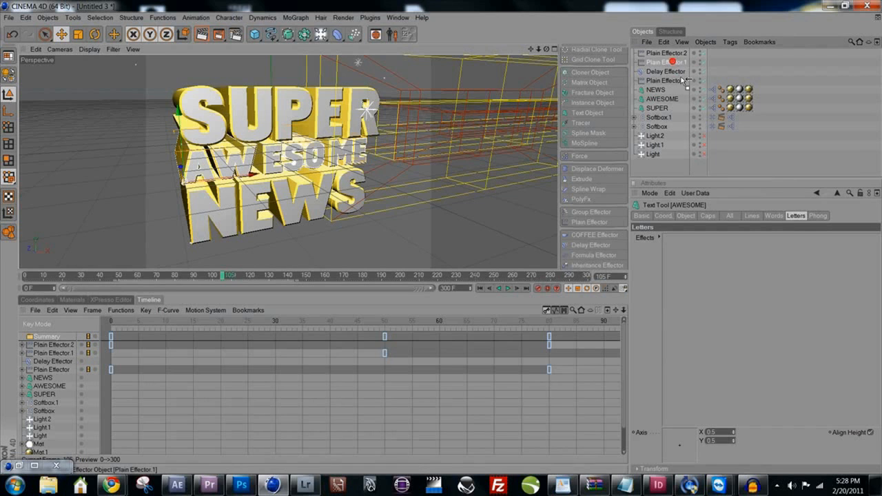
drag(727, 269, 723, 276)
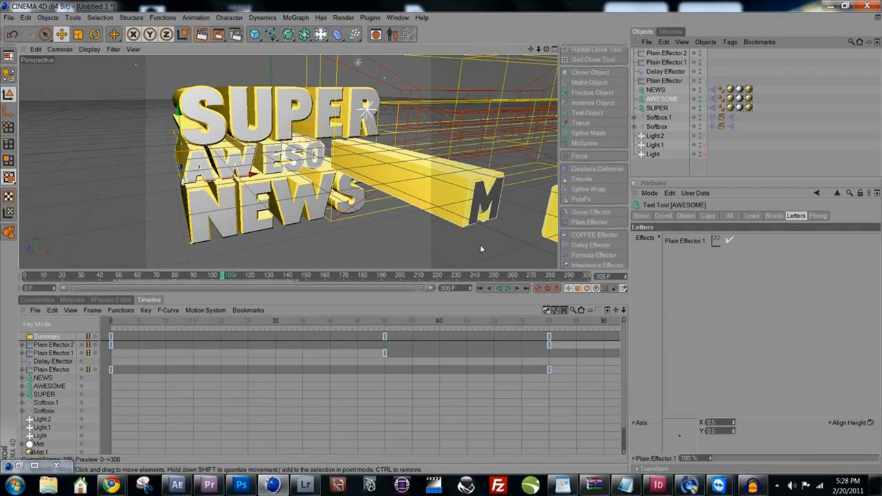
click(481, 288)
click(508, 289)
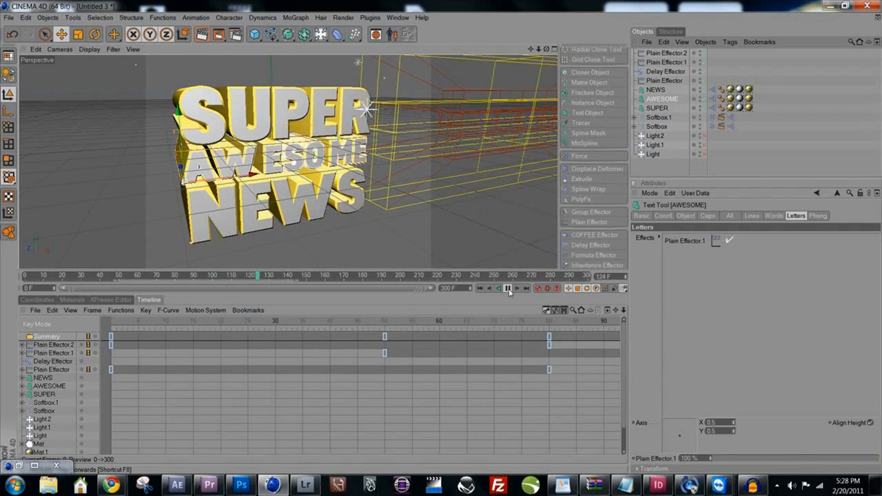
click(508, 289)
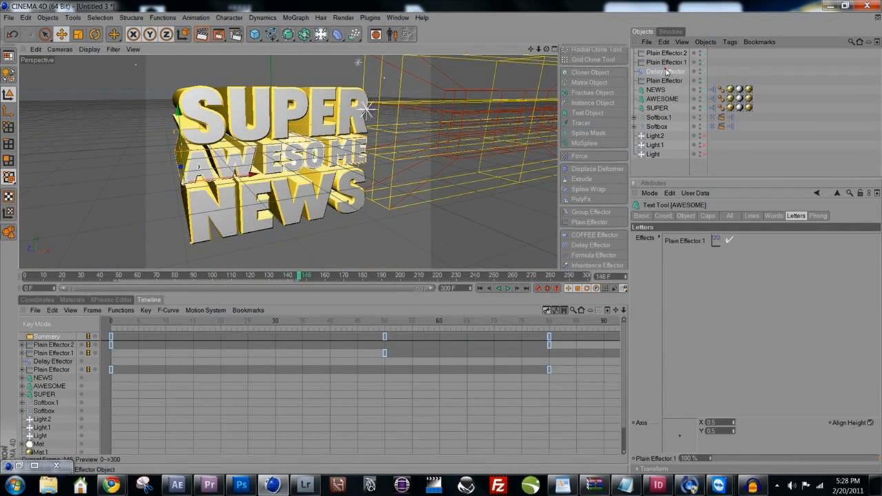
Add the Delay Effector to the AWESOME text's Letters effects and replay the animation.
drag(717, 275, 716, 273)
click(507, 288)
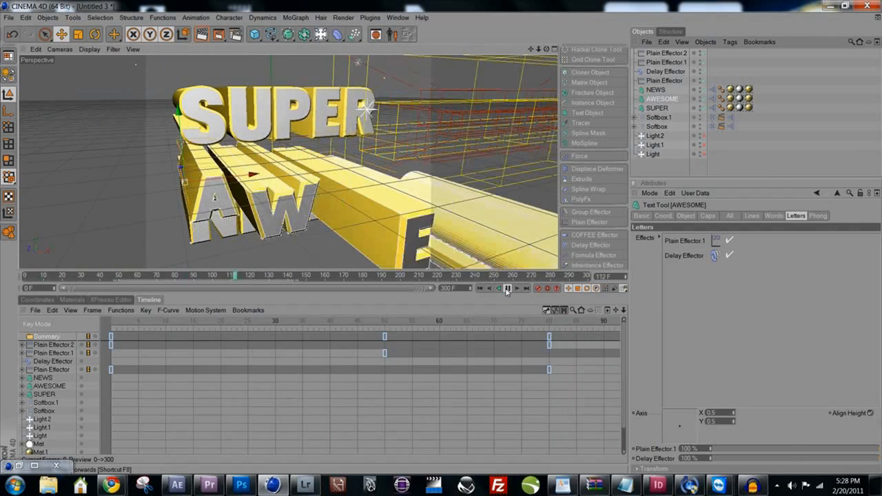
click(508, 291)
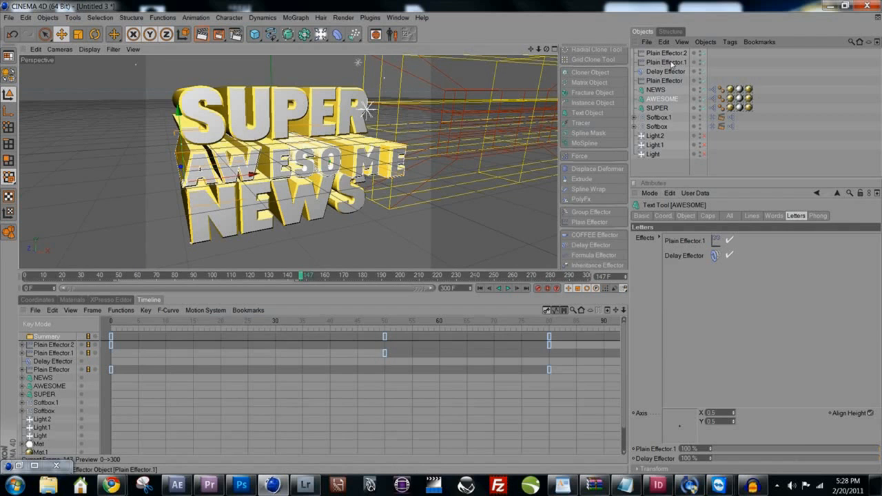
Shift the keyframes of Plain Effector.1 earlier to frames 25 and 105 and replay the animation from the start.
click(672, 64)
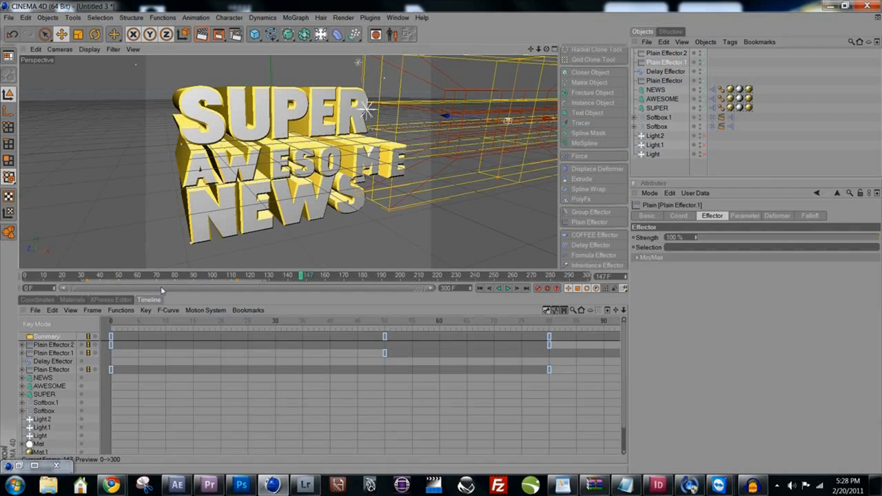
drag(149, 293, 148, 293)
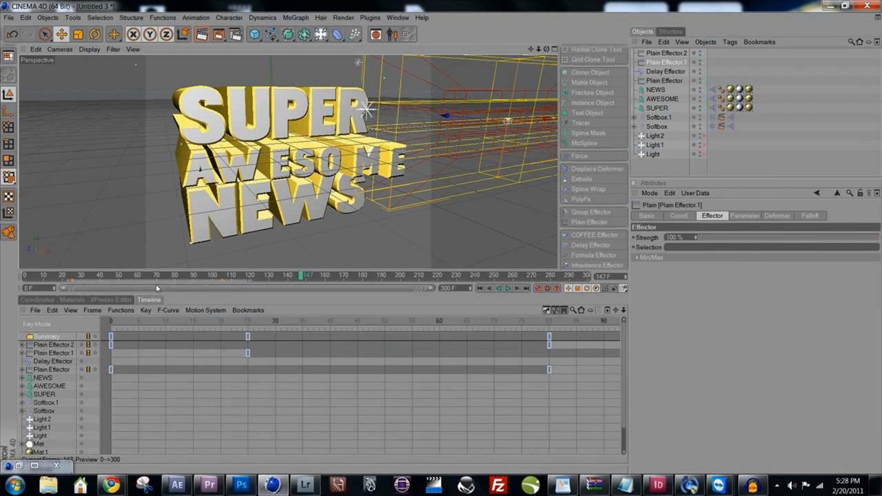
click(481, 288)
click(508, 288)
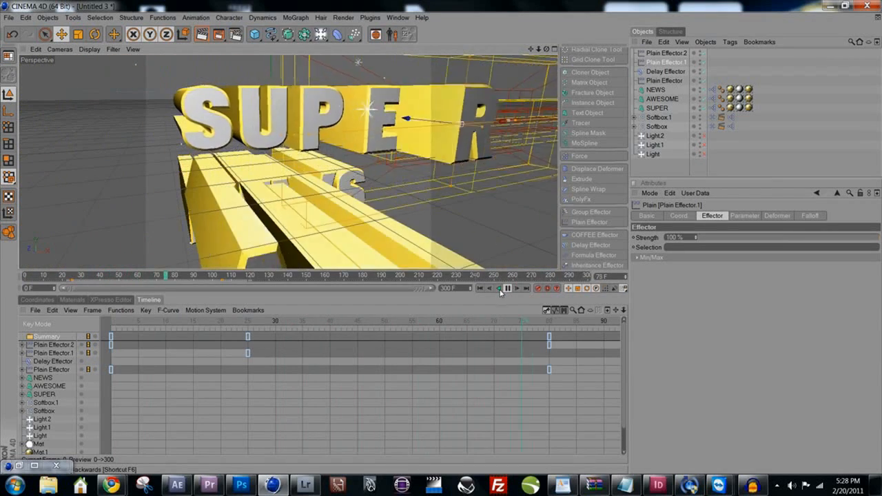
click(507, 288)
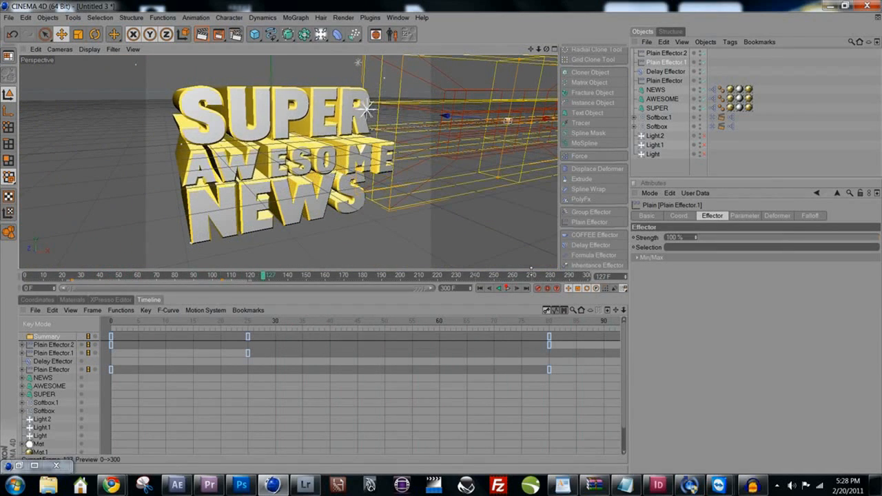
Shift the keyframes of Plain Effector.2 later so that the first key sits at frame 40.
drag(69, 278, 100, 275)
click(665, 55)
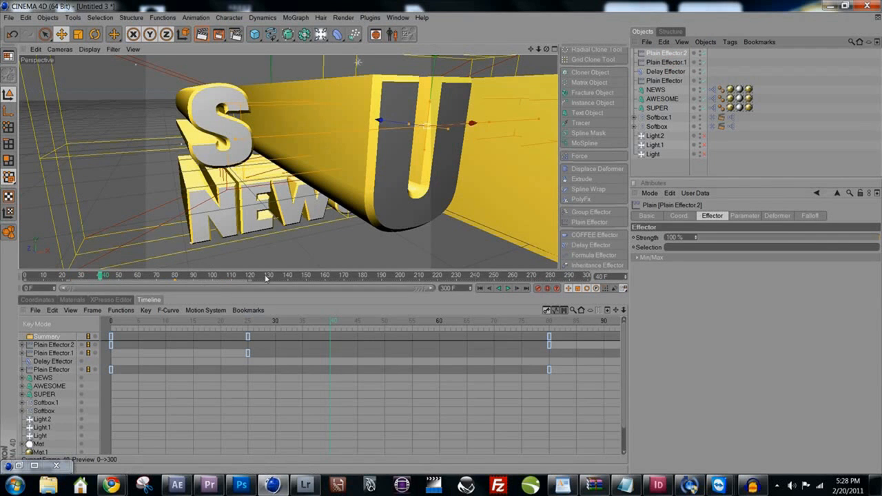
drag(269, 281, 230, 284)
drag(21, 295, 21, 295)
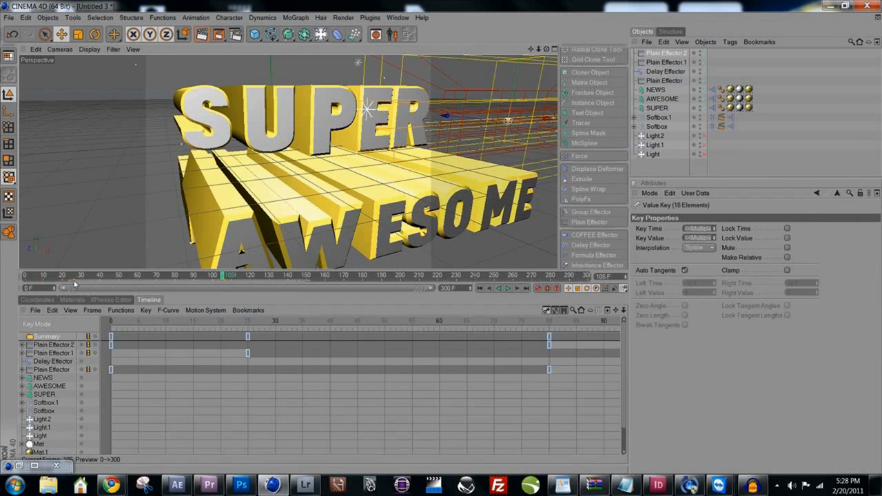
drag(81, 283, 102, 283)
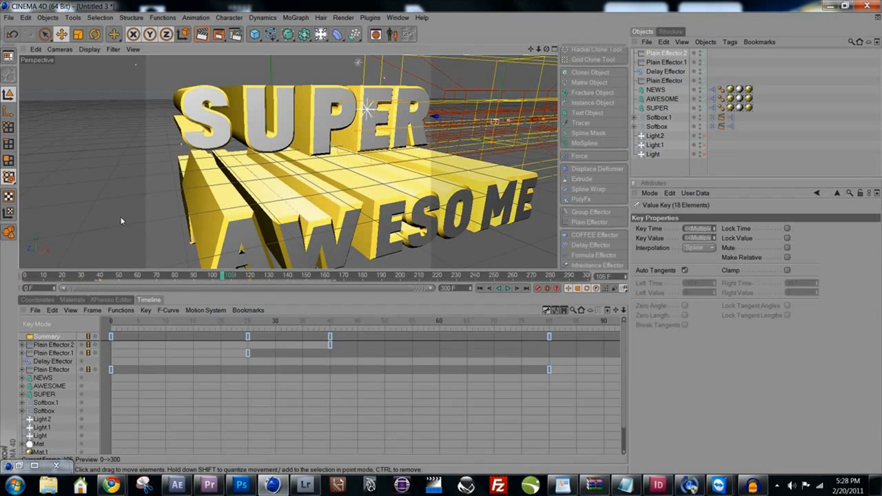
Add Plain Effector.2 and the Delay Effector to the NEWS text's Letters effects.
click(666, 53)
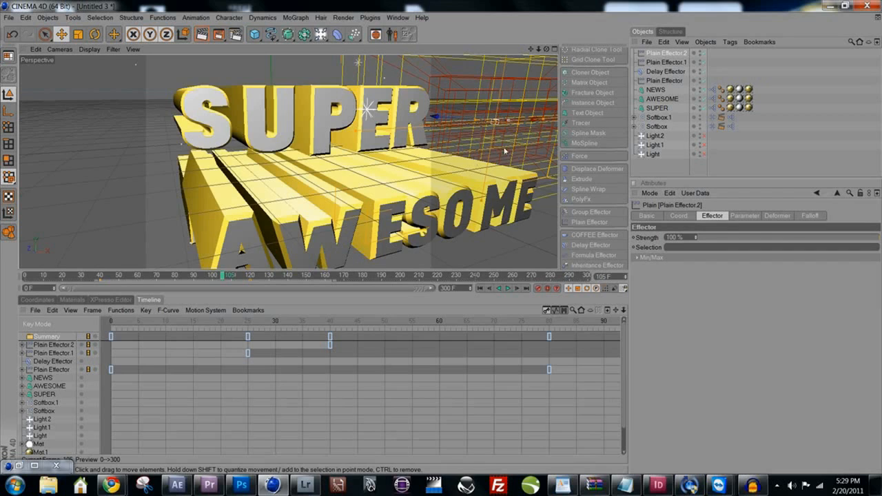
scroll(487, 171, down, 5)
mouse_move(486, 172)
alt+mouse_down()
mouse_move(469, 191)
mouse_move(442, 148)
mouse_move(379, 129)
mouse_move(484, 171)
mouse_move(477, 172)
alt+mouse_up()
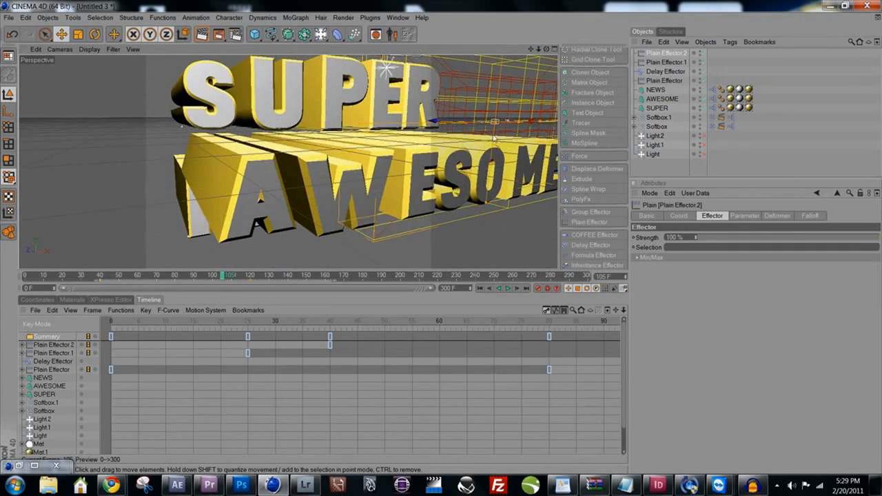
click(658, 90)
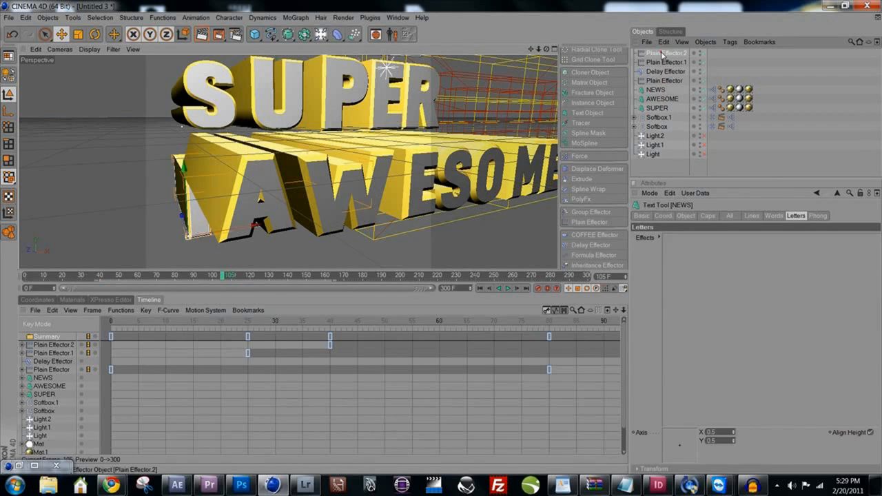
drag(694, 279, 695, 279)
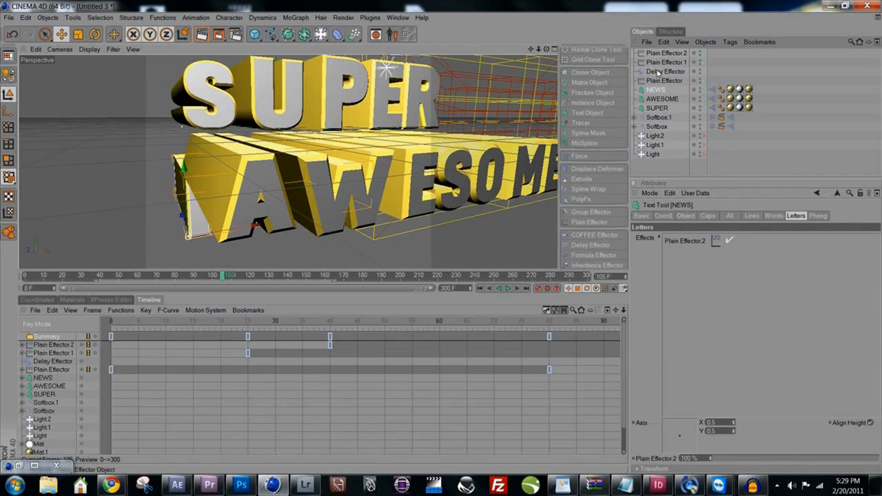
drag(713, 307, 710, 307)
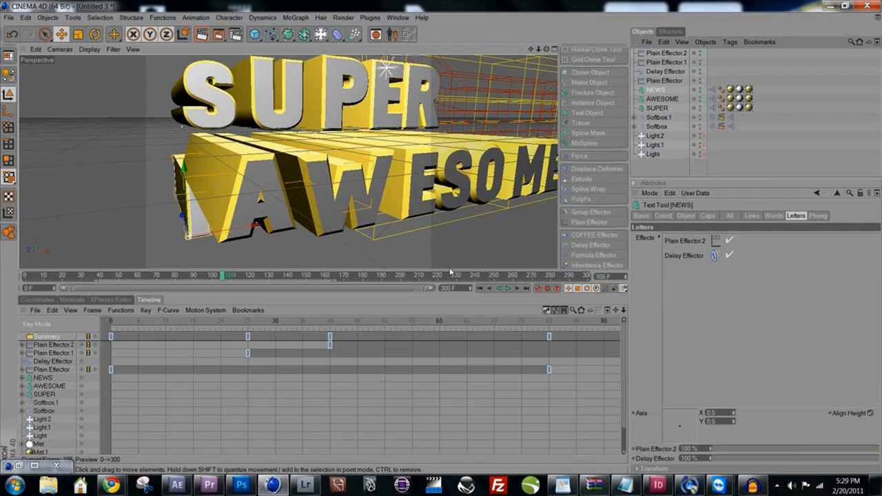
Play the three-word animation from the start and render the view at frame 192.
click(481, 289)
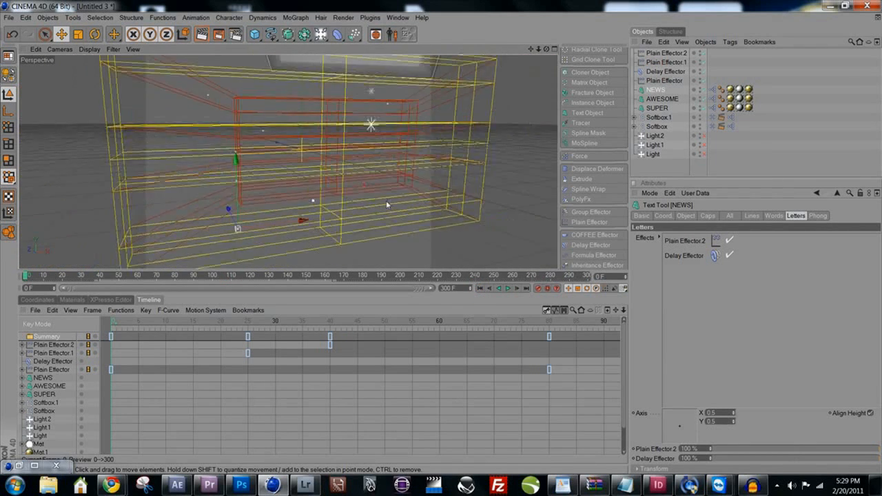
click(508, 289)
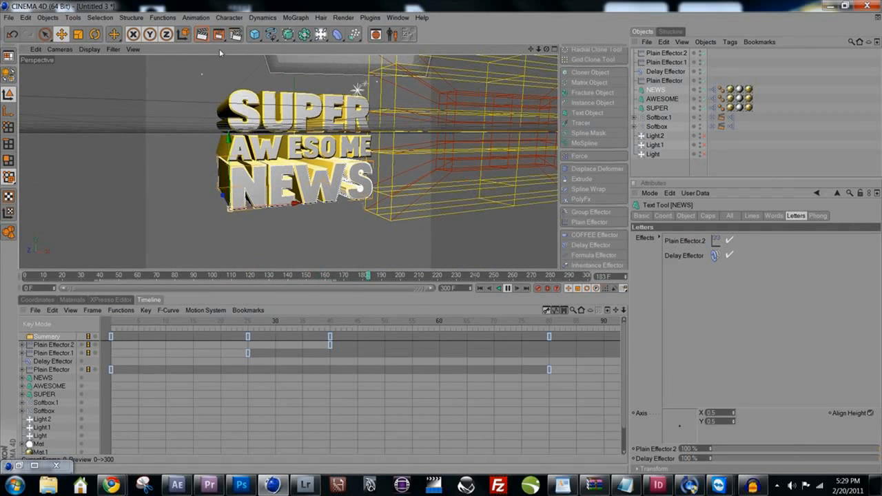
key(F8)
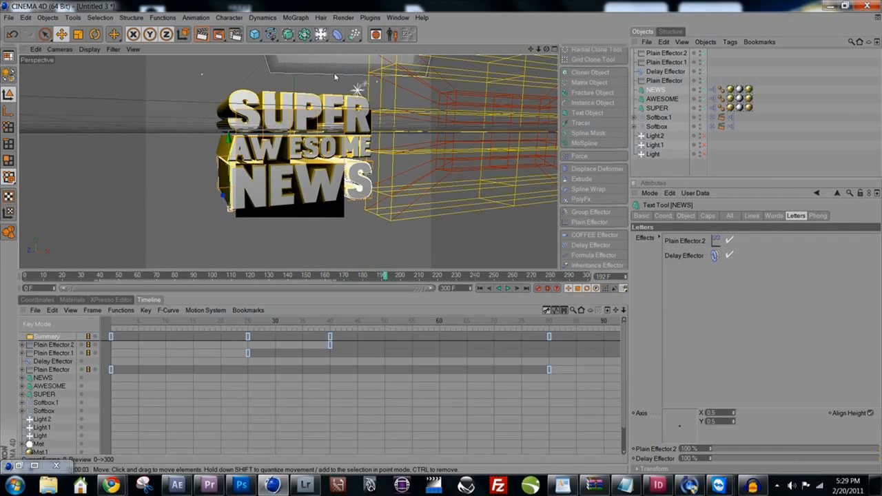
key(ctrl+r)
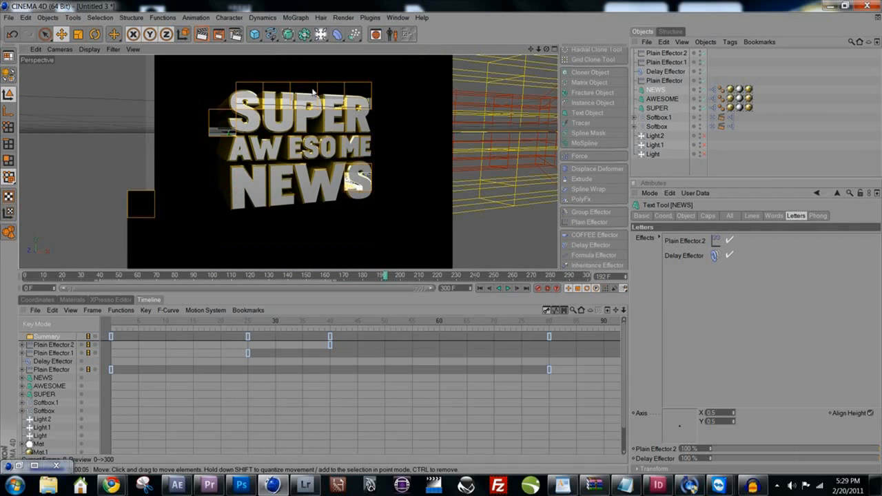
Replay the full title animation from the first frame and stop it once all three words have flown in.
click(480, 288)
click(507, 289)
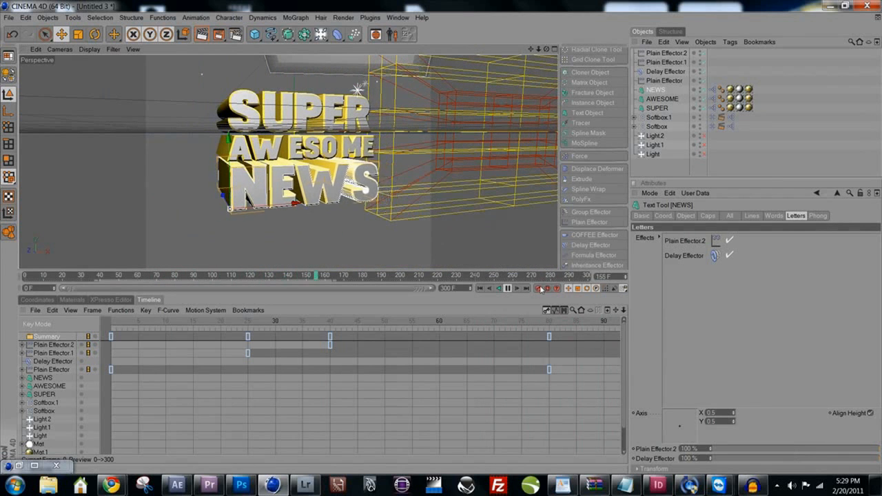
click(509, 289)
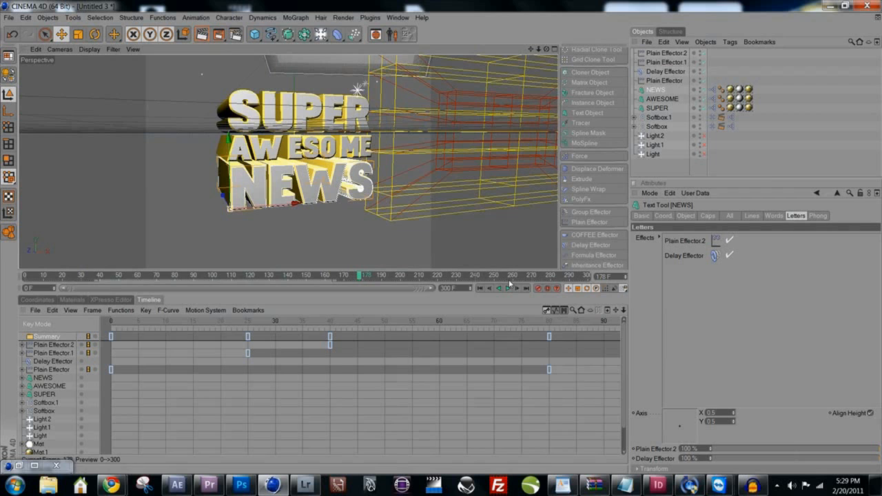